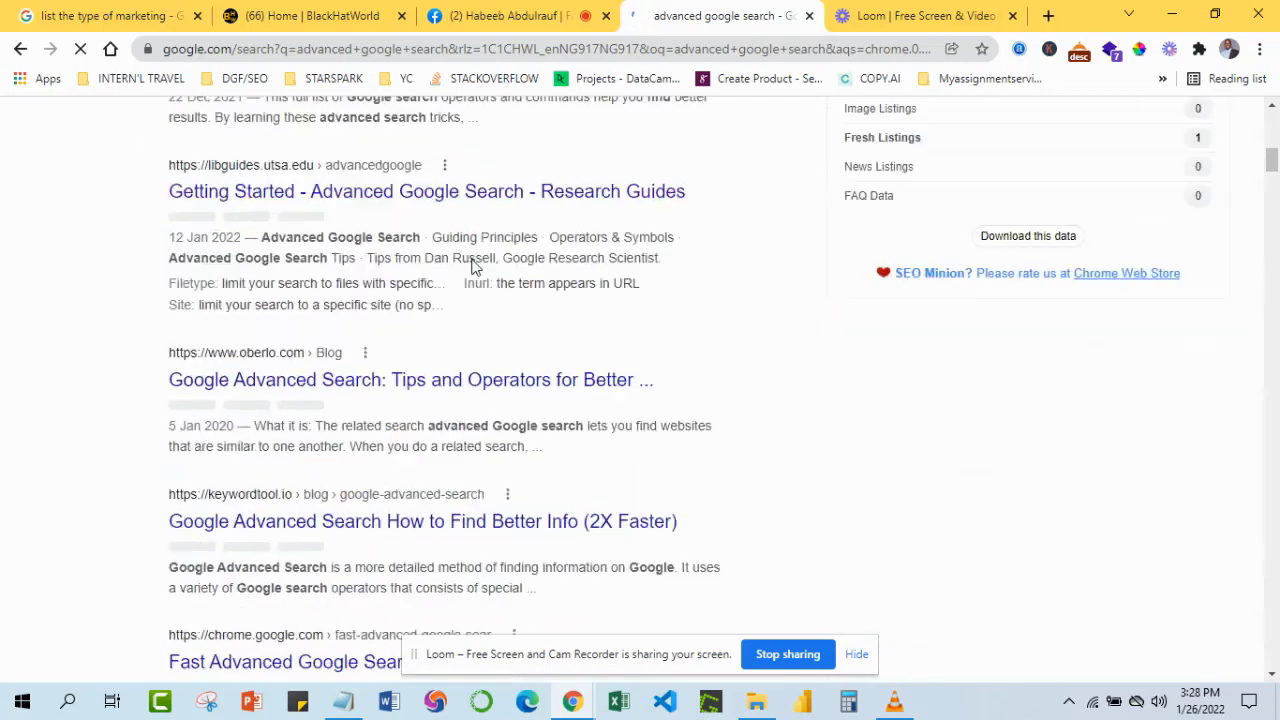
Open Google's own Advanced Search page from the results for "advanced google search".
scroll(471, 263, "up", 9)
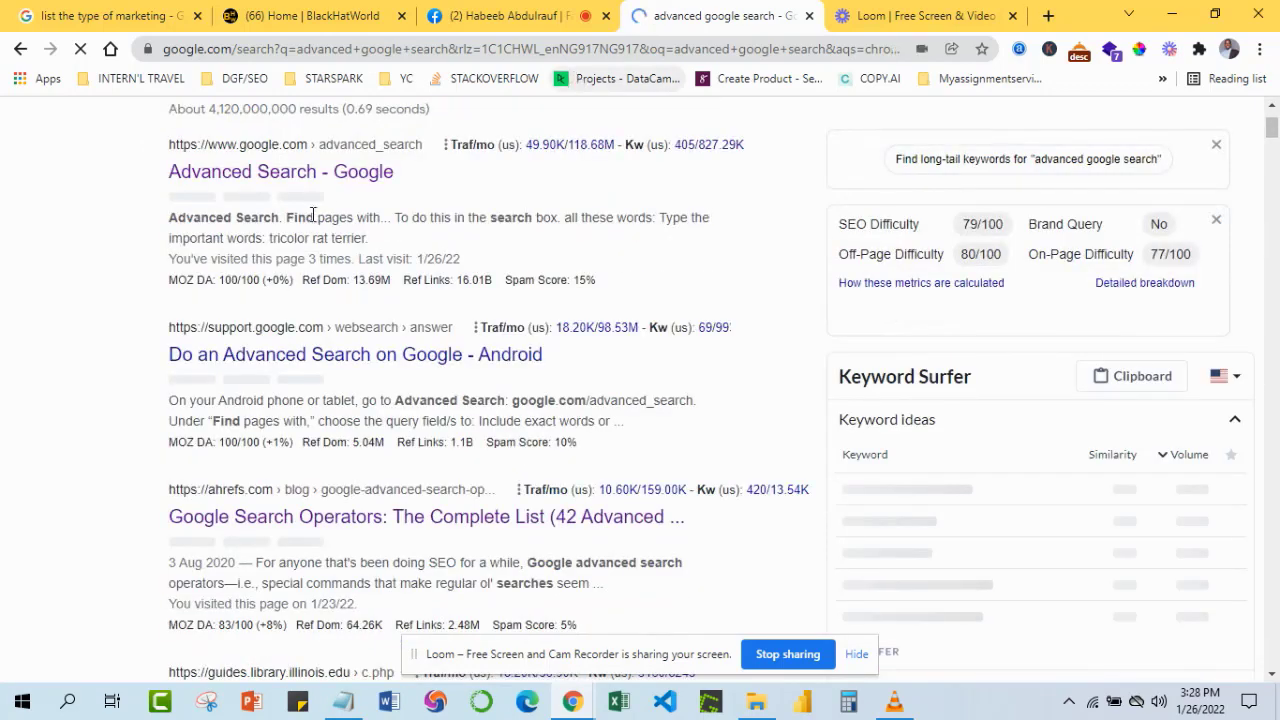
scroll(537, 191, "down", 3)
scroll(540, 191, "up", 5)
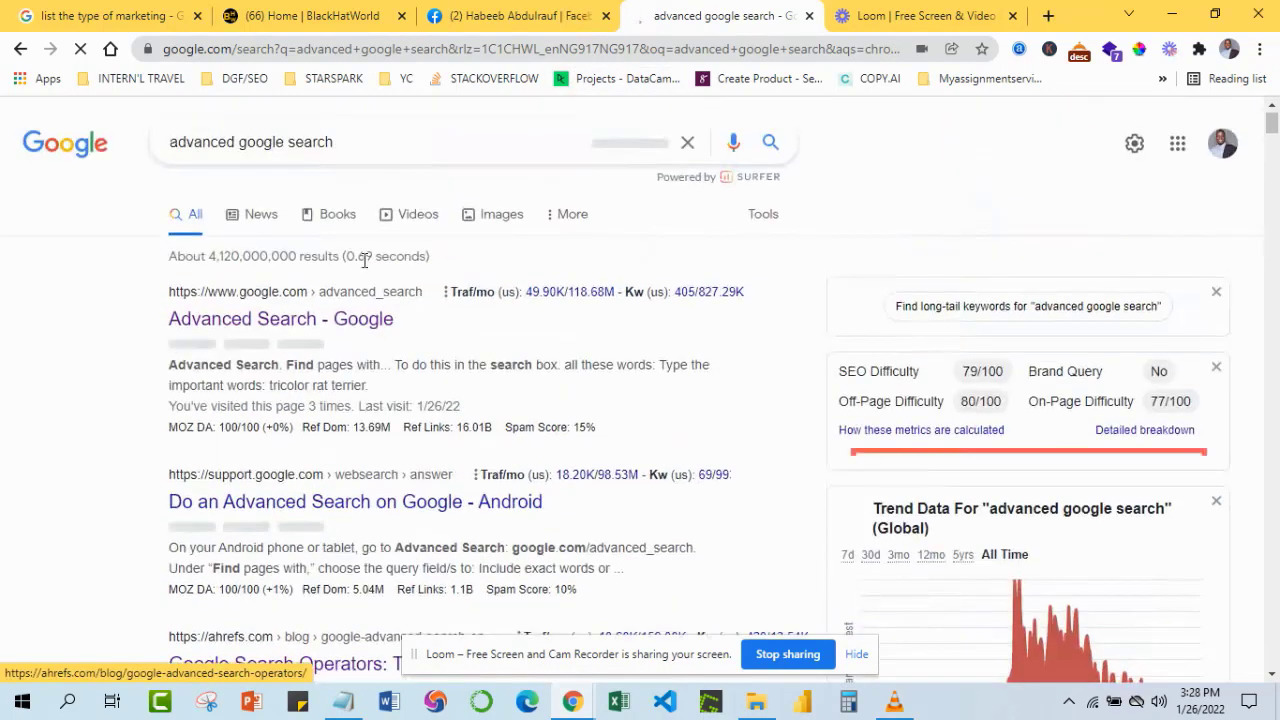
scroll(300, 255, "down", 2)
scroll(295, 300, "up", 2)
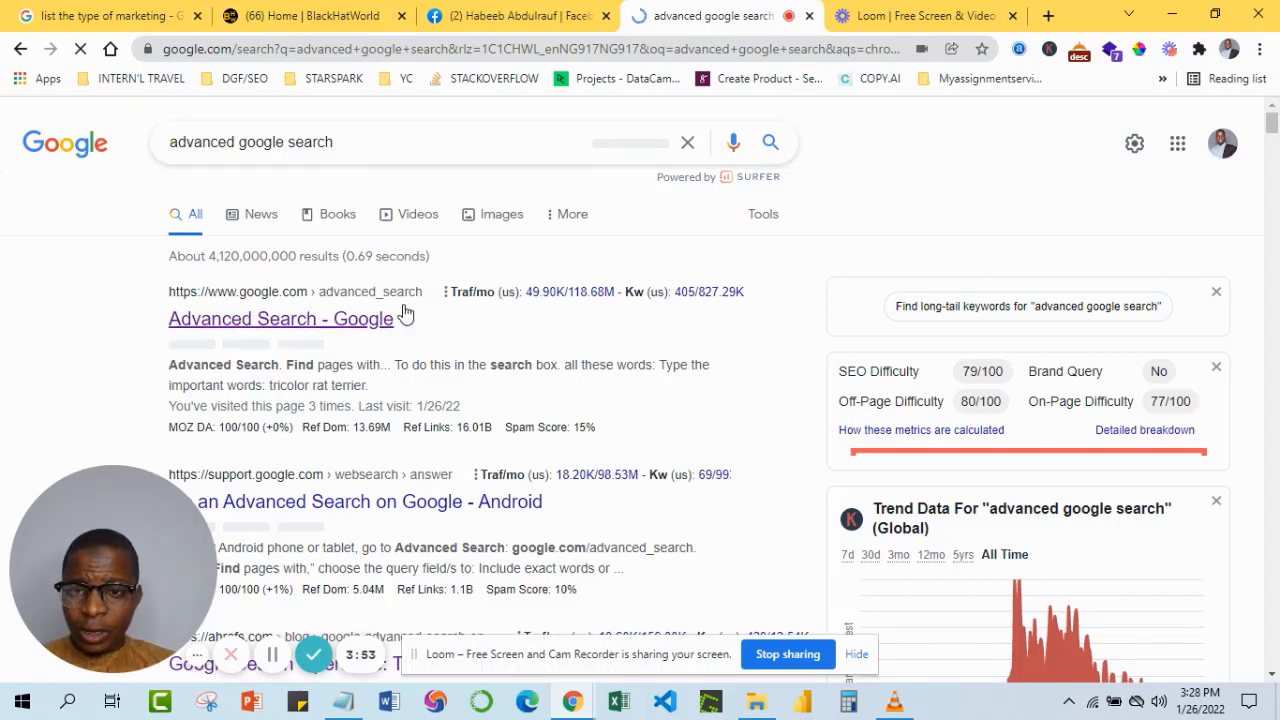
left_click(289, 330)
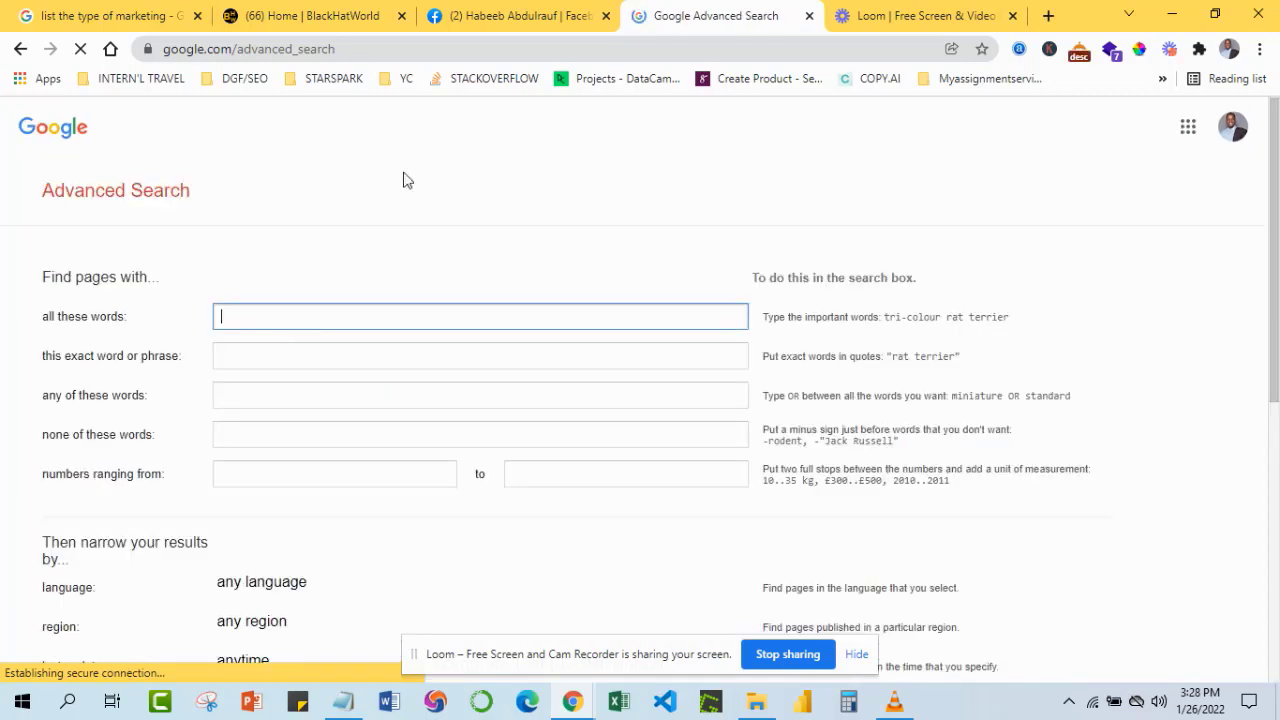
Examine the Advanced Search form, covering its word-matching fields and the options for narrowing results.
scroll(391, 251, "down", 1)
scroll(391, 251, "down", 3)
scroll(389, 249, "up", 4)
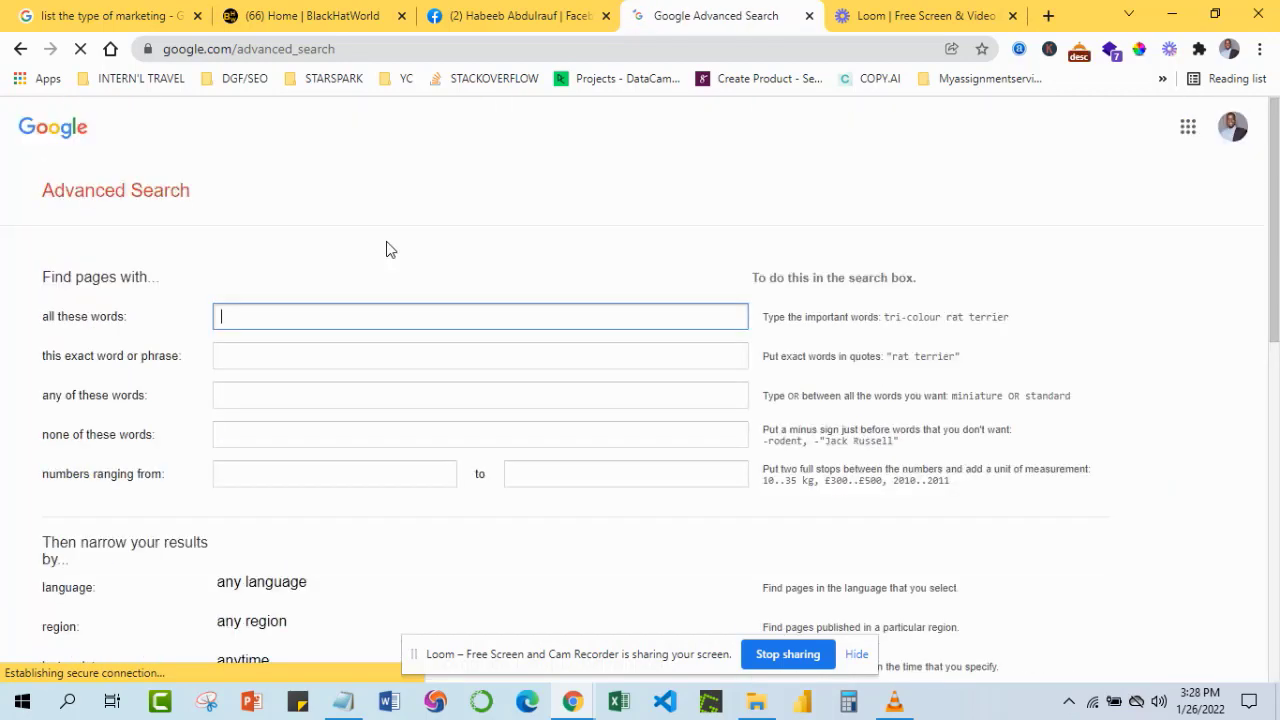
scroll(383, 251, "down", 1)
scroll(380, 250, "up", 1)
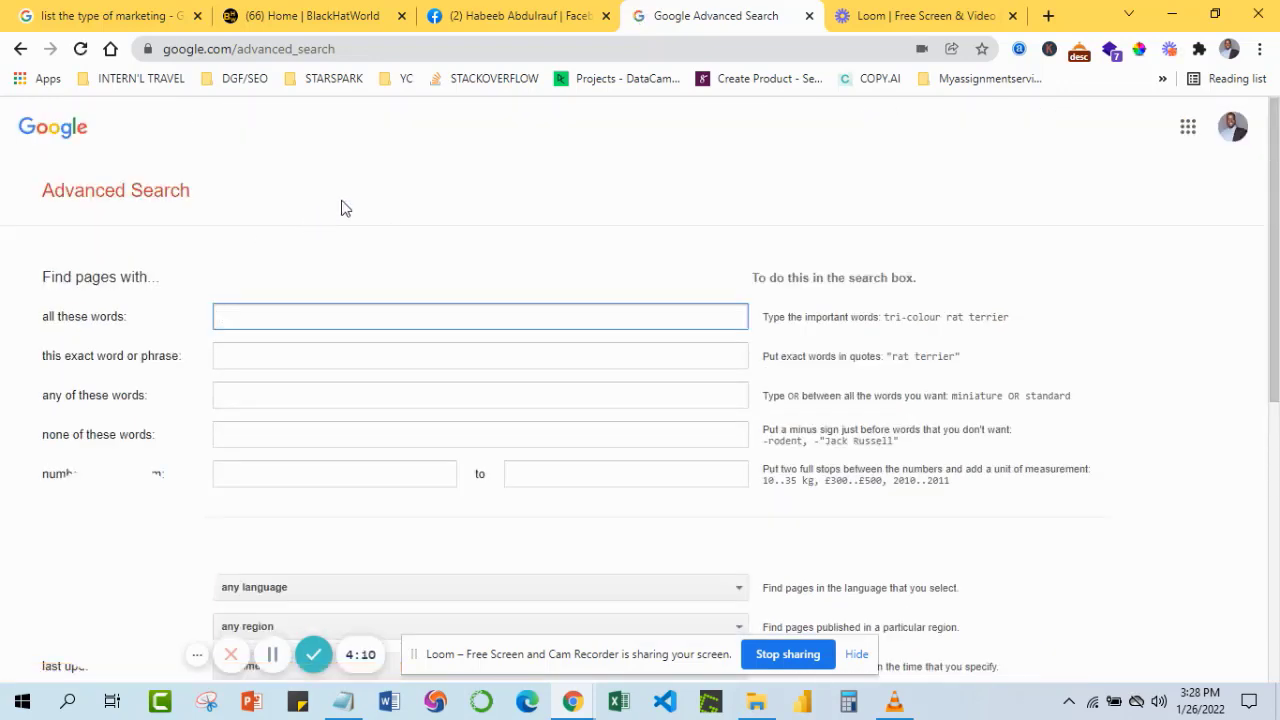
scroll(323, 246, "down", 1)
scroll(317, 249, "up", 1)
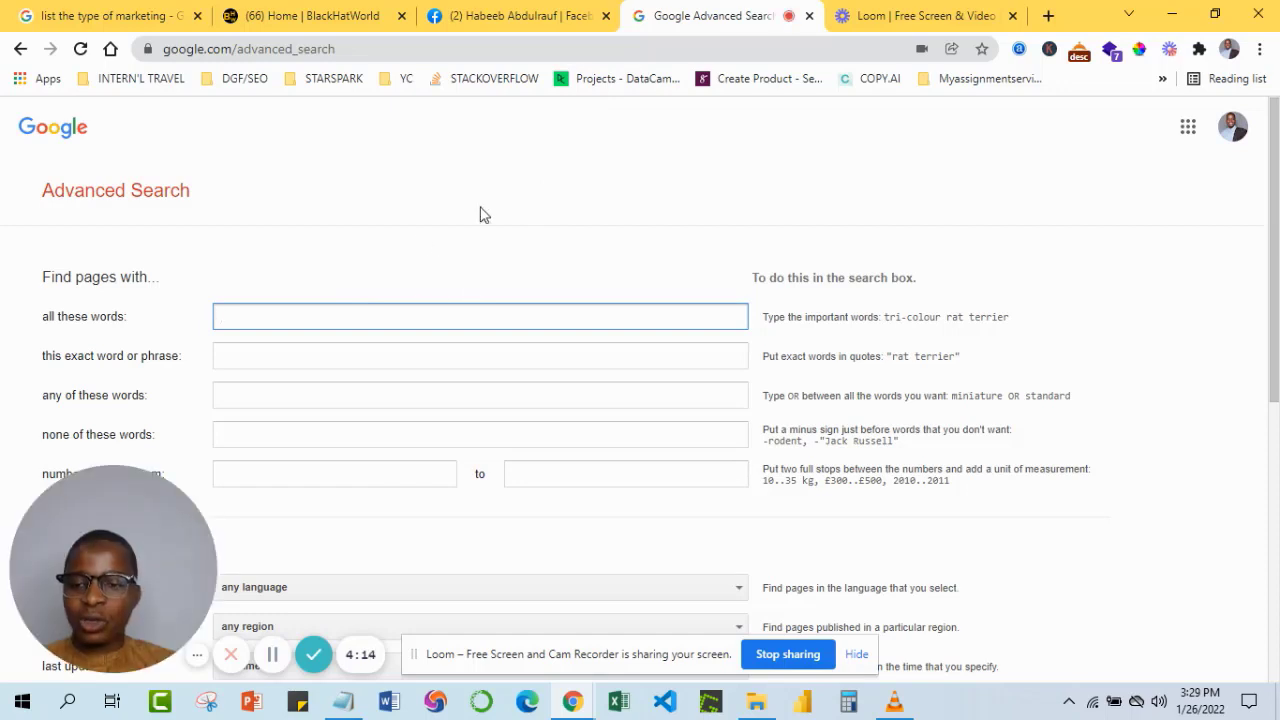
left_click_drag(170, 500, 1183, 110)
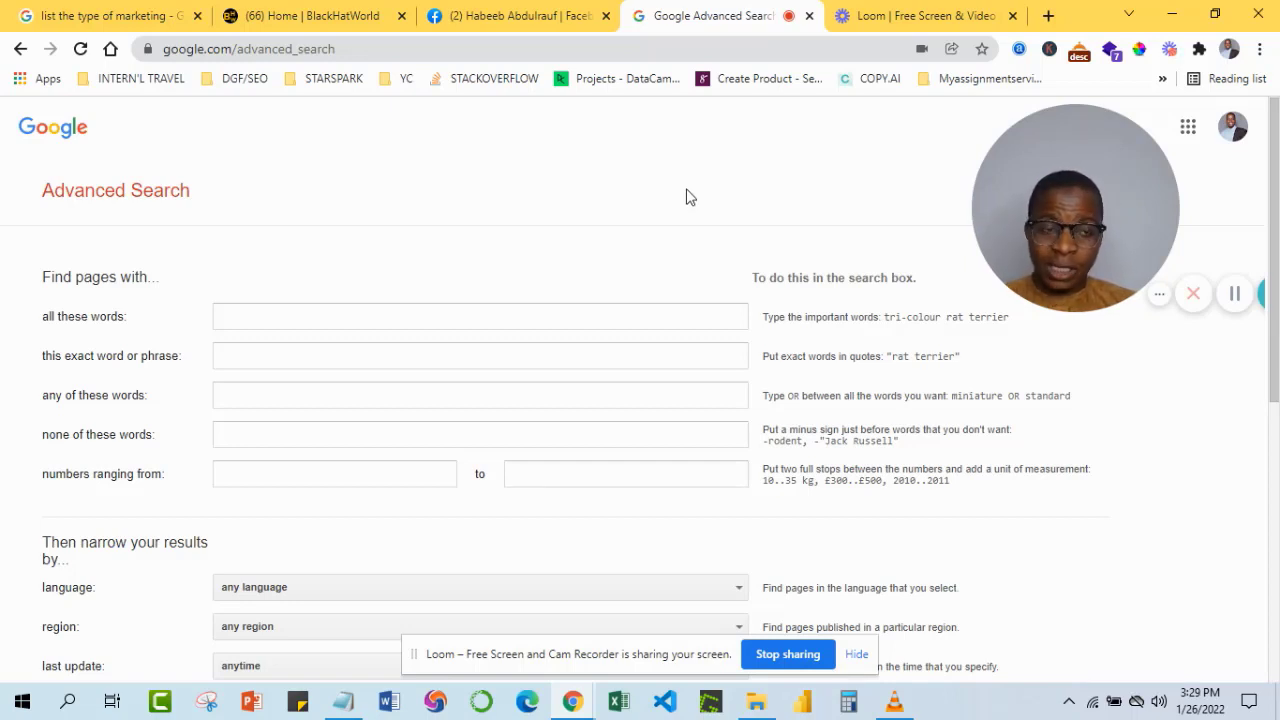
scroll(592, 208, "down", 1)
scroll(592, 208, "up", 1)
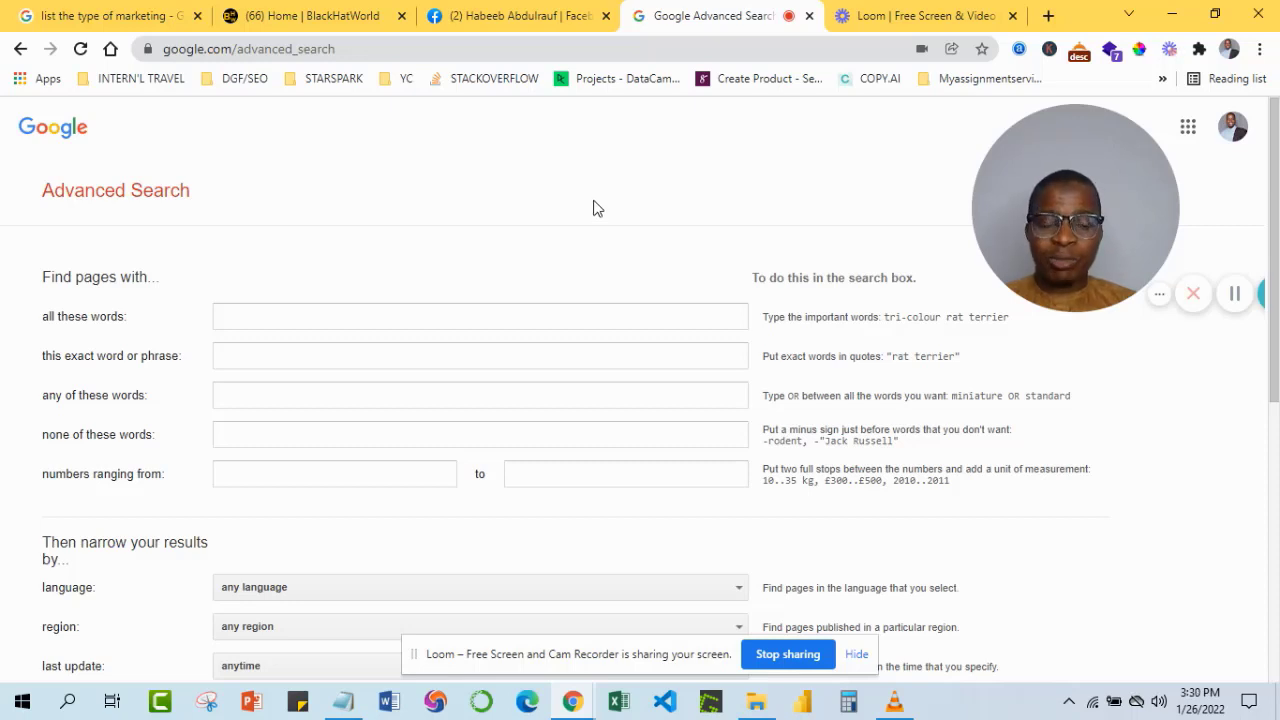
scroll(593, 208, "down", 1)
scroll(593, 208, "up", 1)
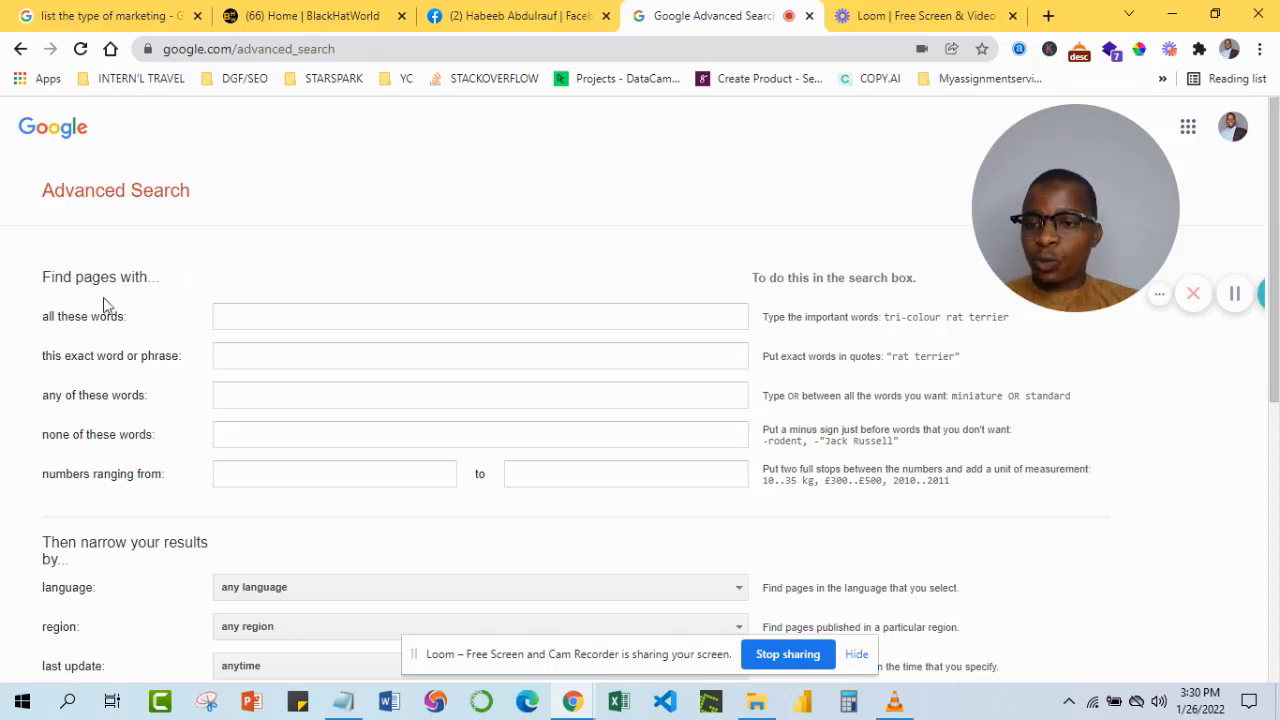
Enter "social media marketing" as the terms for all these words.
scroll(127, 316, "down", 1)
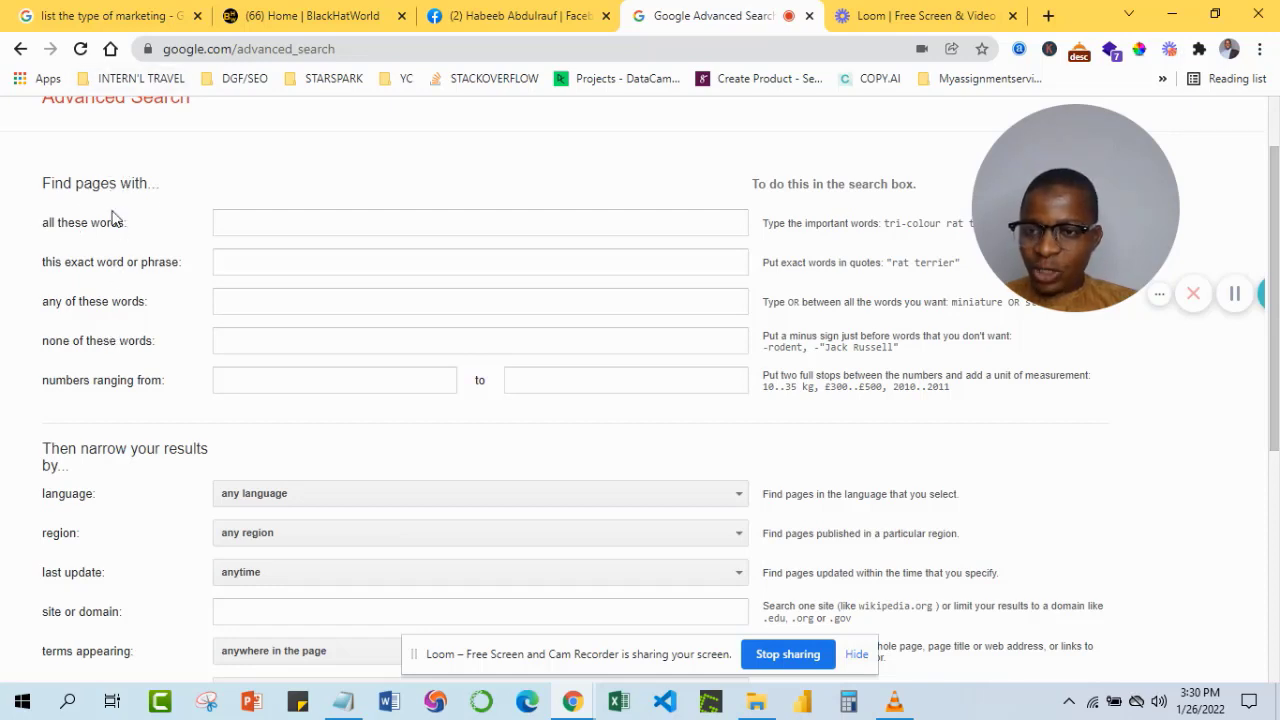
left_click(219, 224)
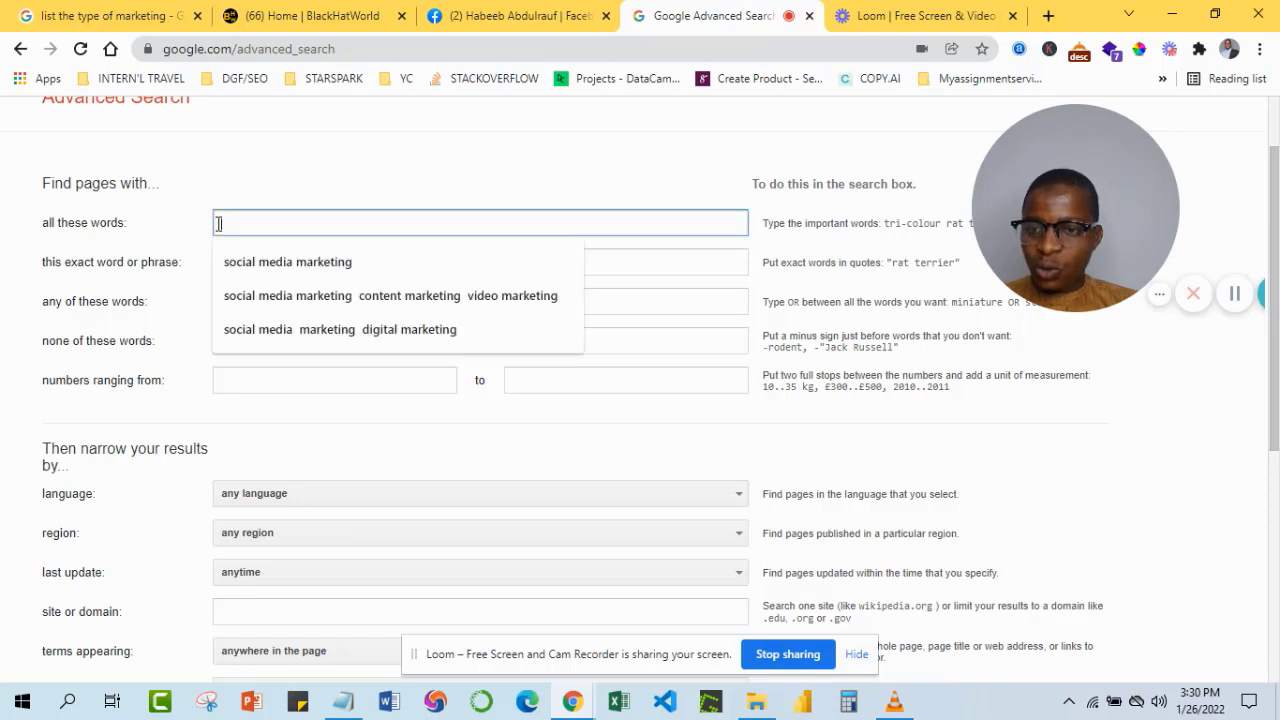
left_click(323, 183)
left_click(306, 216)
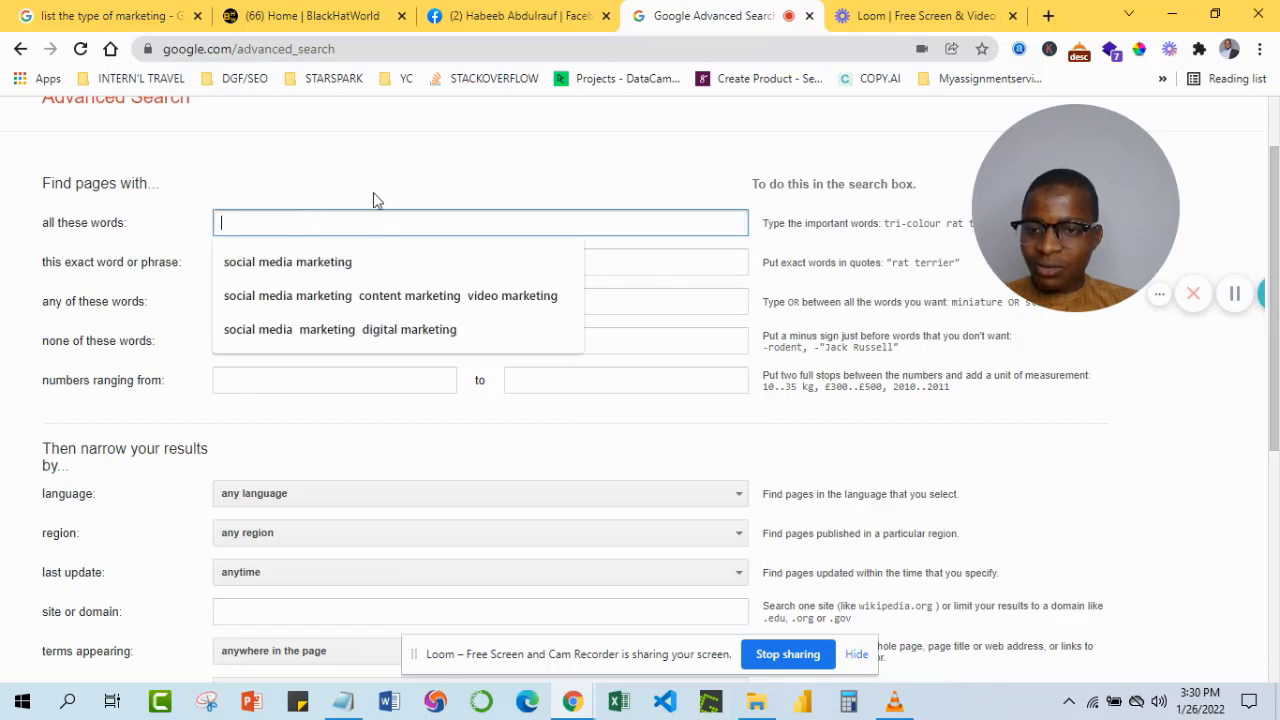
left_click(412, 165)
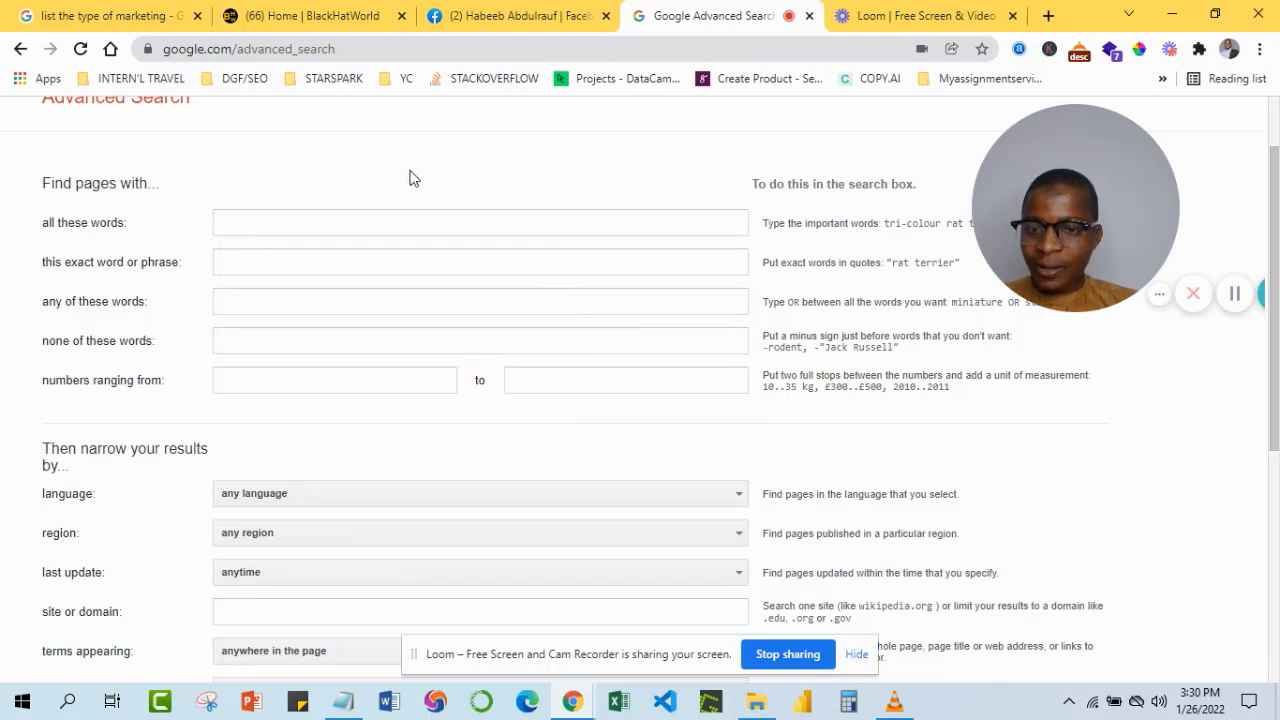
left_click(355, 227)
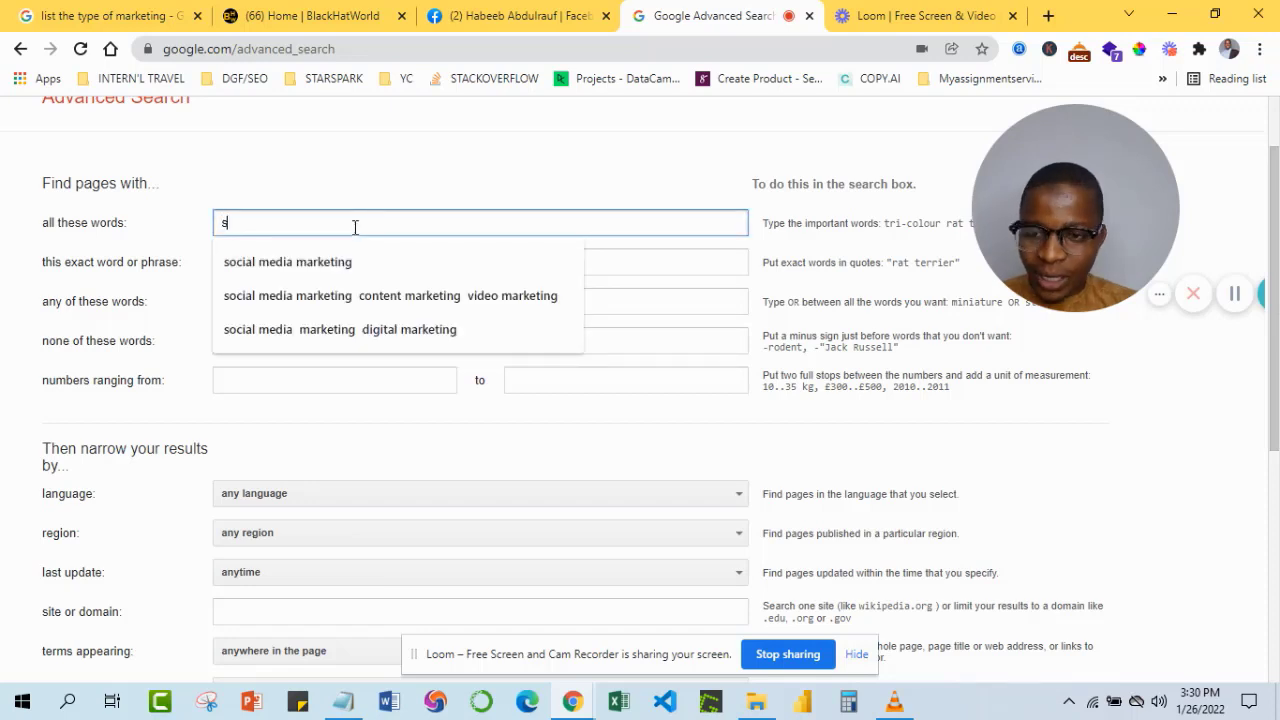
scroll(360, 235, "up", 1)
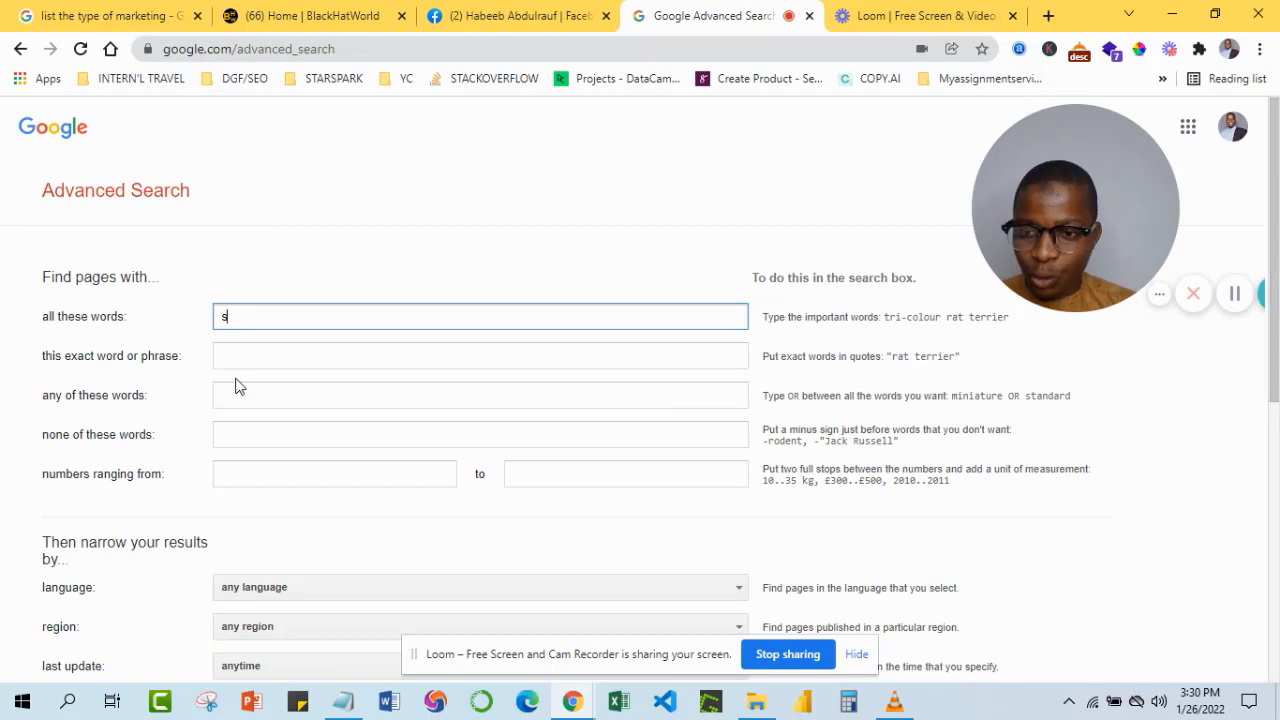
type("oc")
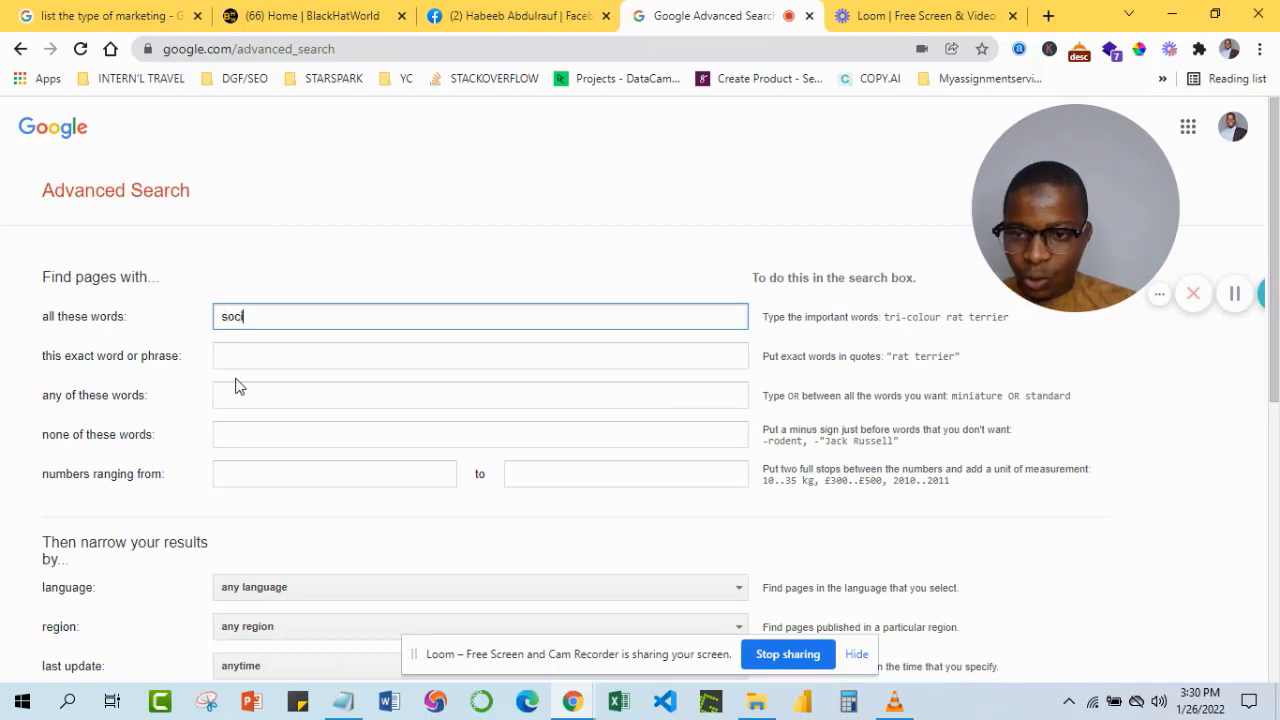
type("ial m")
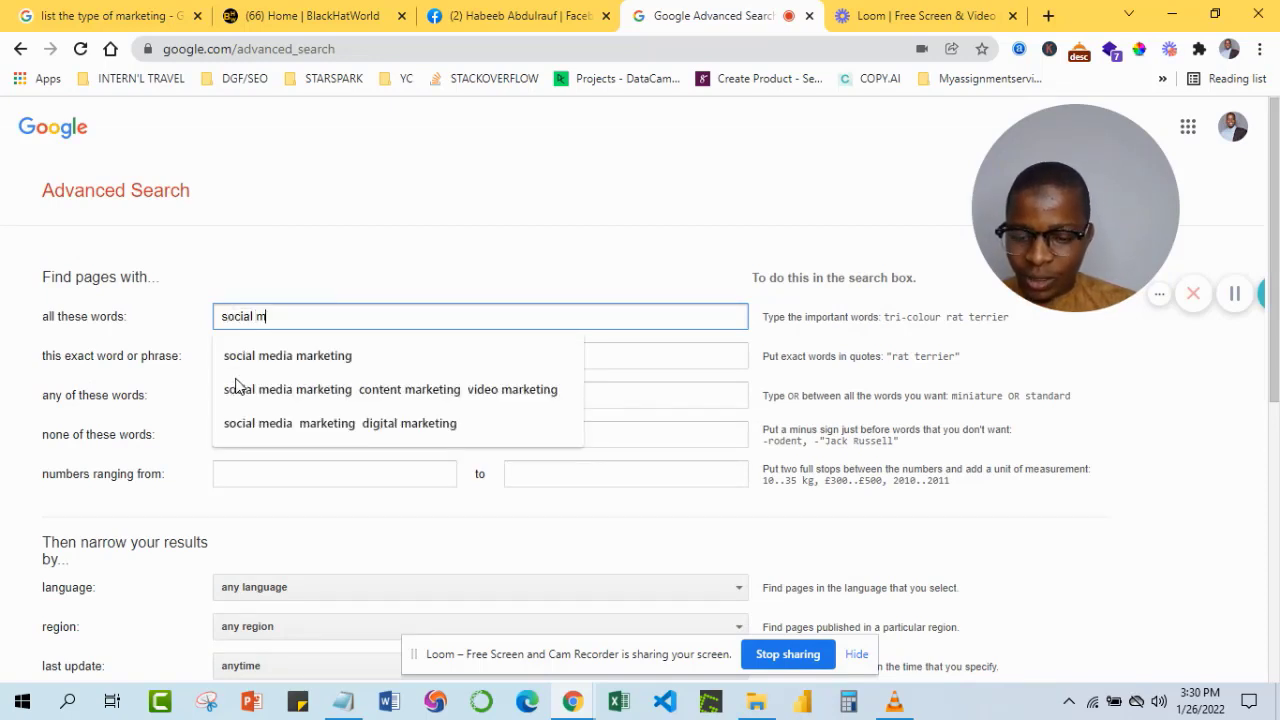
type("edia marketing")
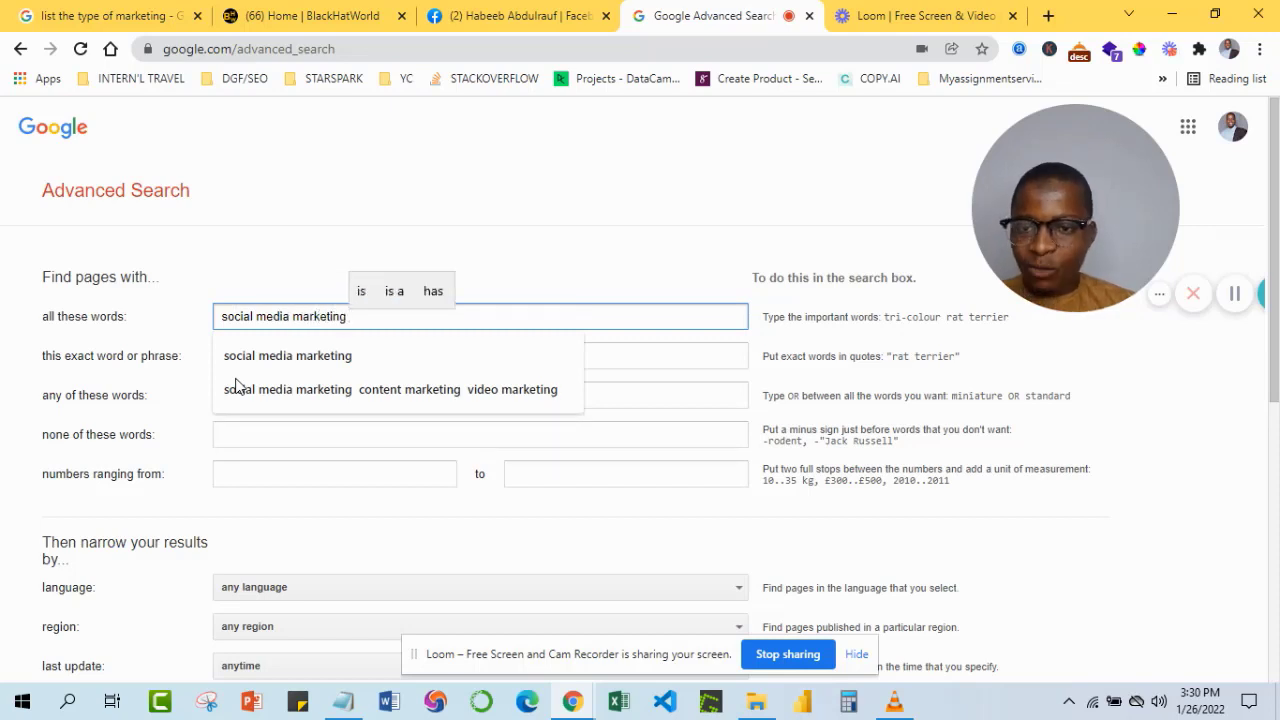
left_click(299, 355)
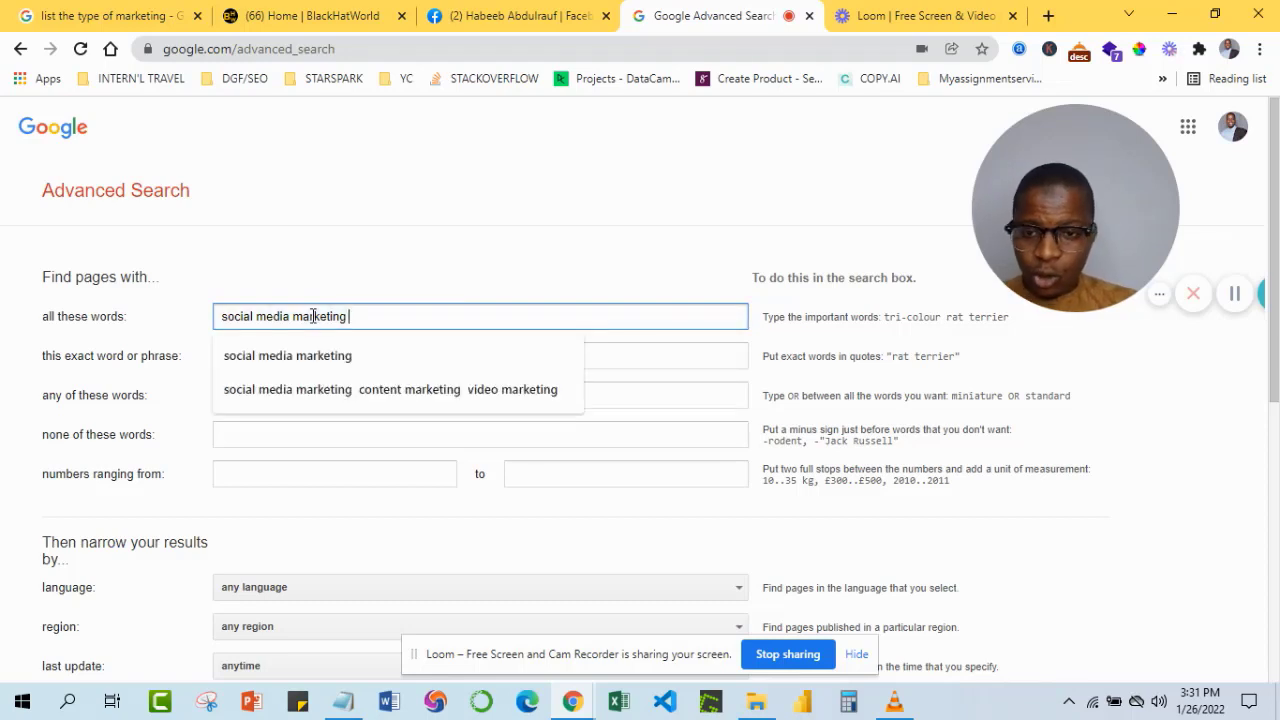
Add "content marketing email marketing" after the existing terms for all these words.
key("BackSpace")
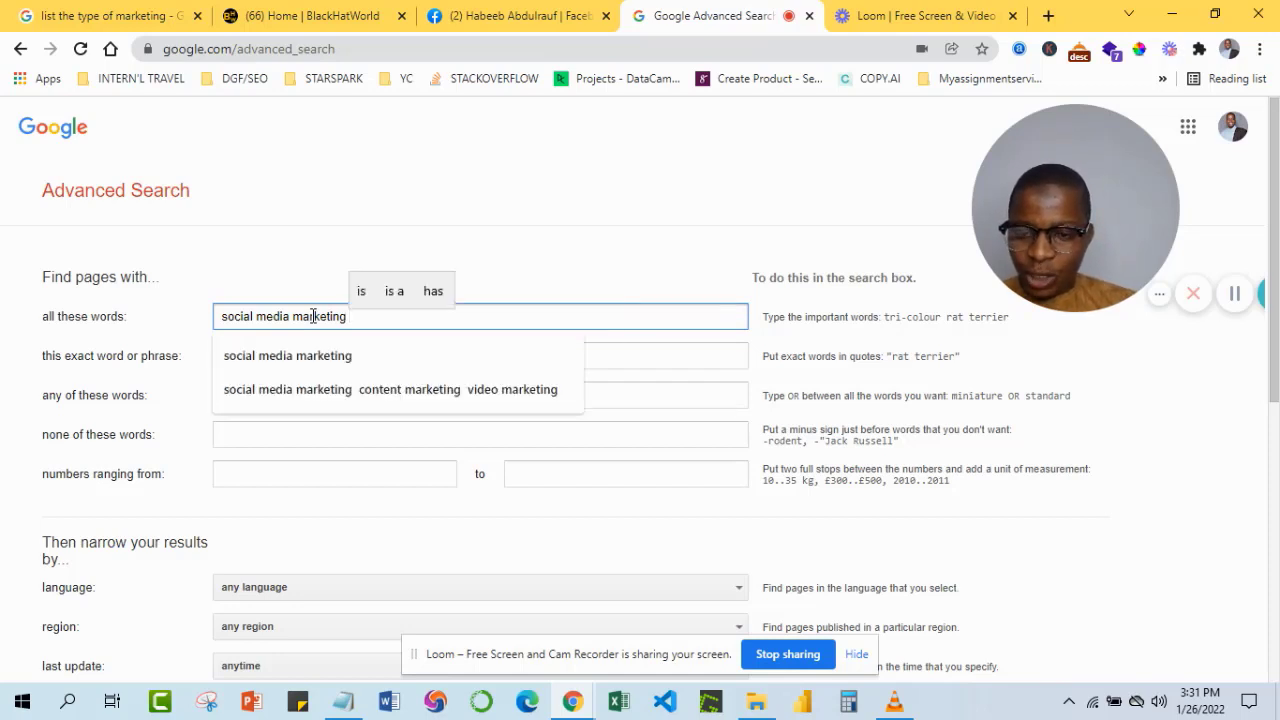
type("co")
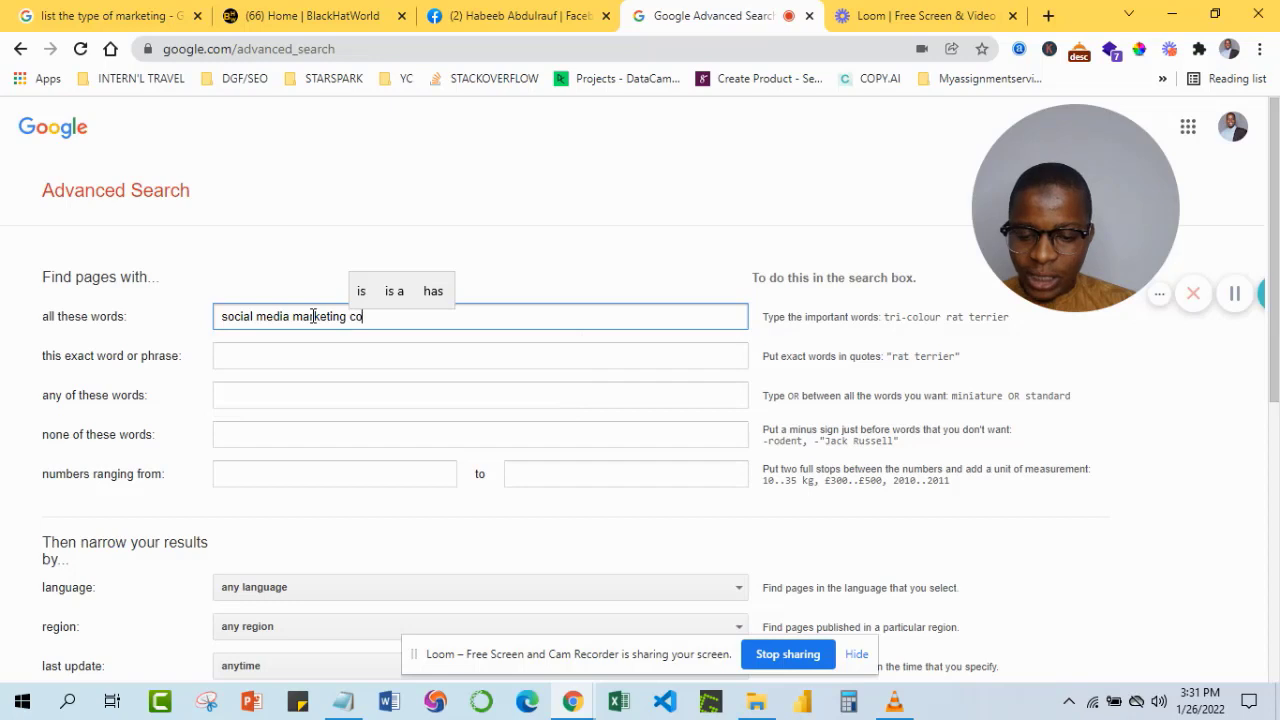
type("nten")
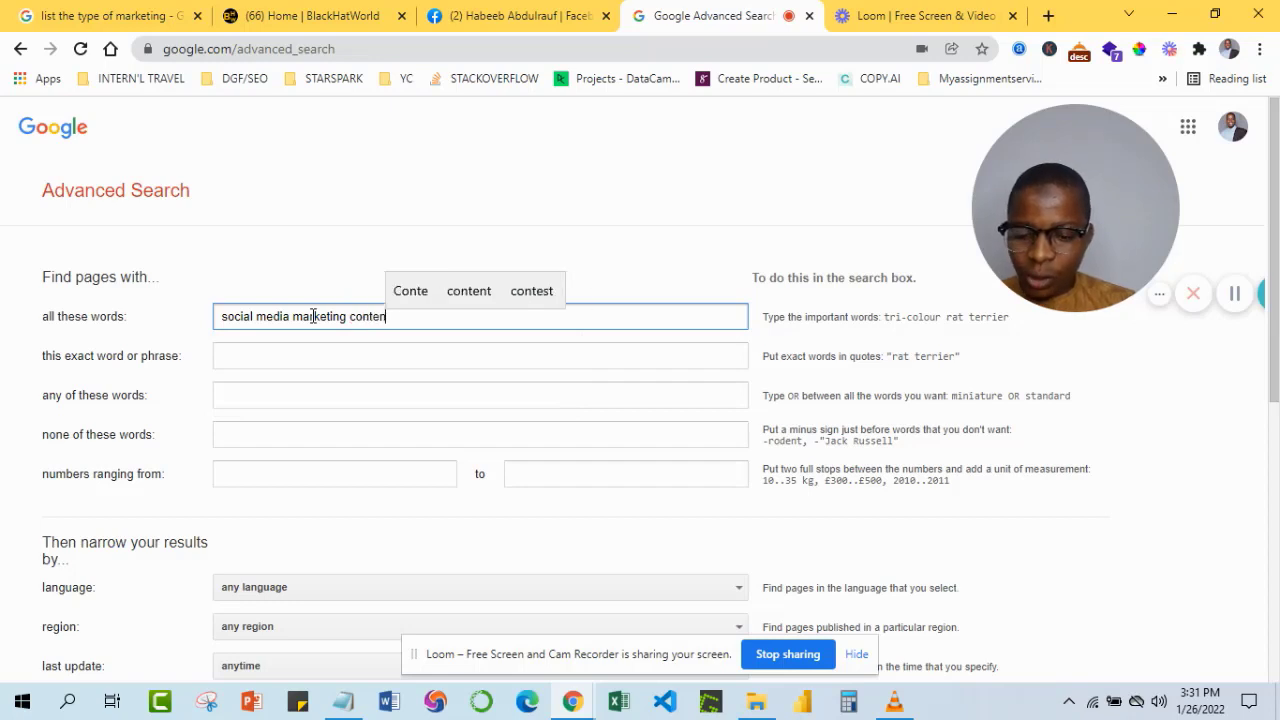
type("t marketing")
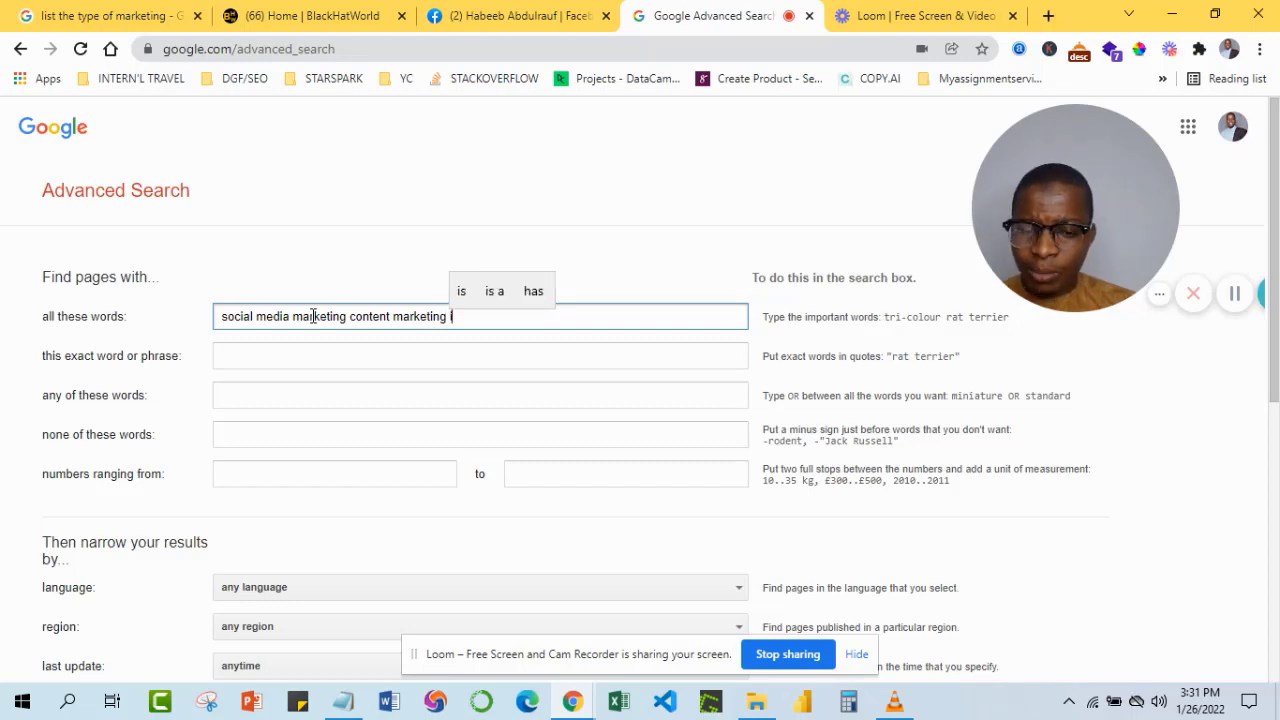
type("email")
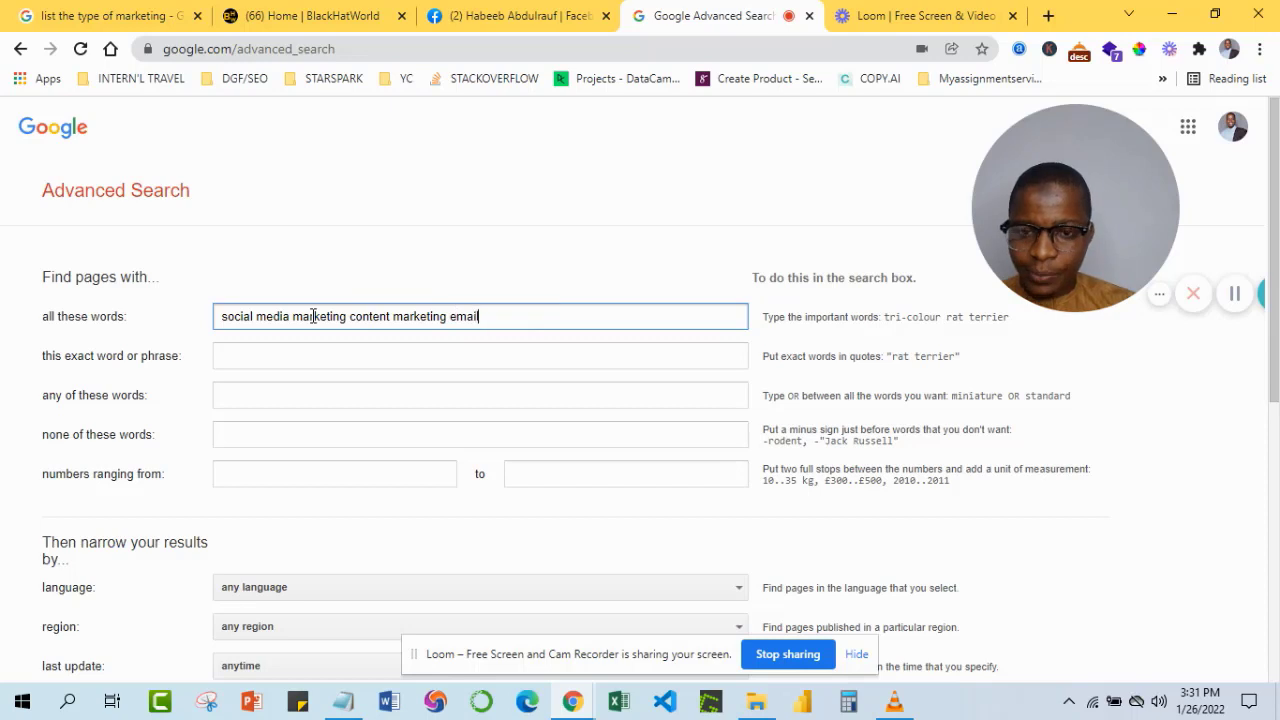
type(" market")
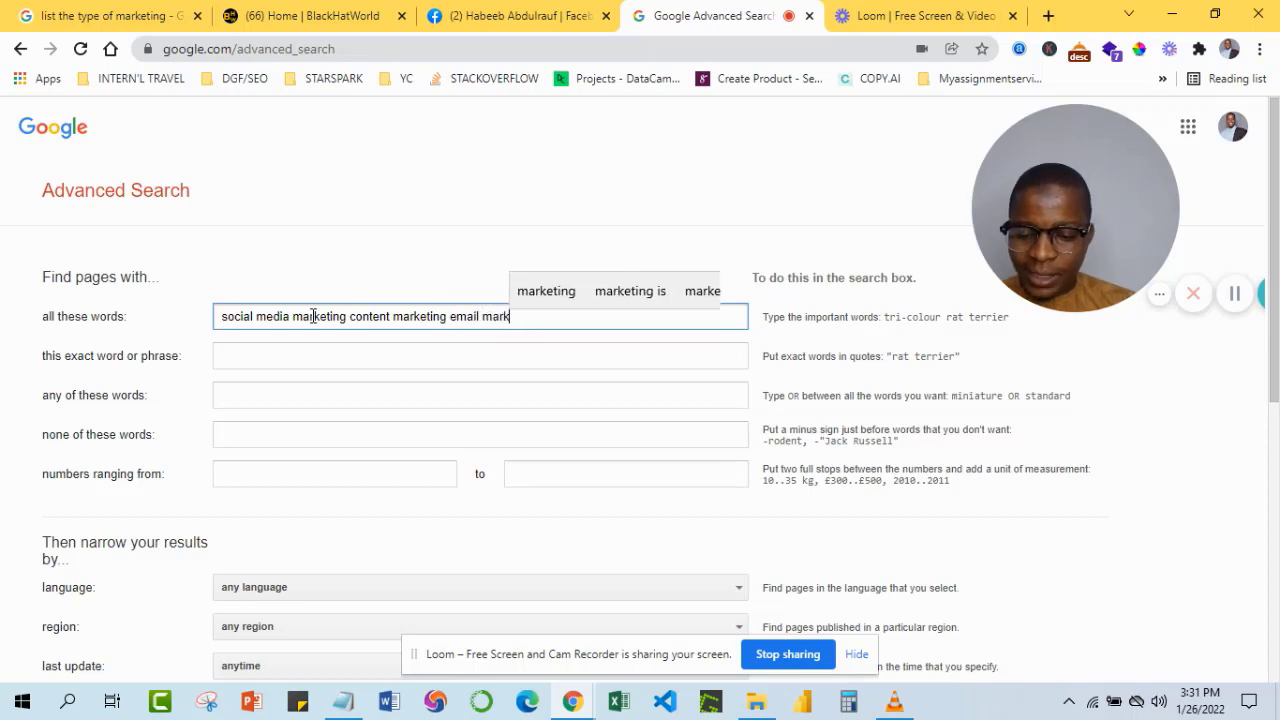
type("ing")
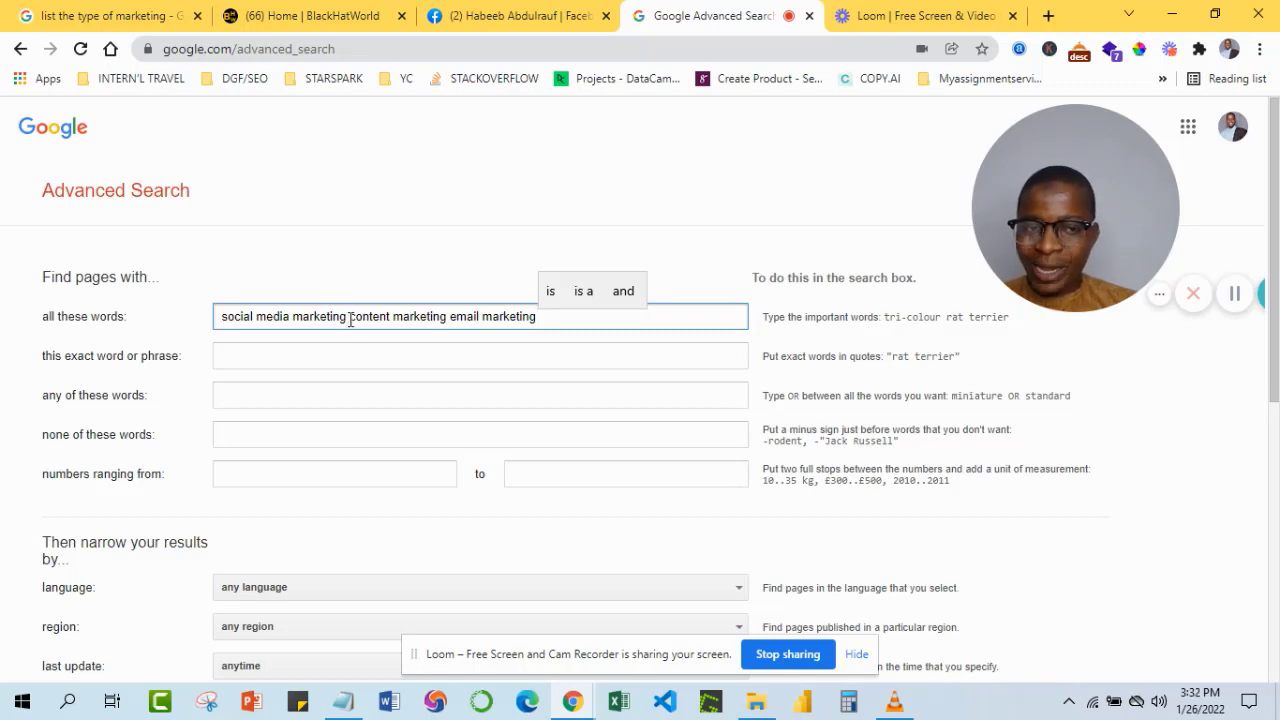
Remove the content marketing and email marketing terms, leaving only "social media marketing" for all these words.
left_click_drag(350, 318, 600, 283)
key("BackSpace")
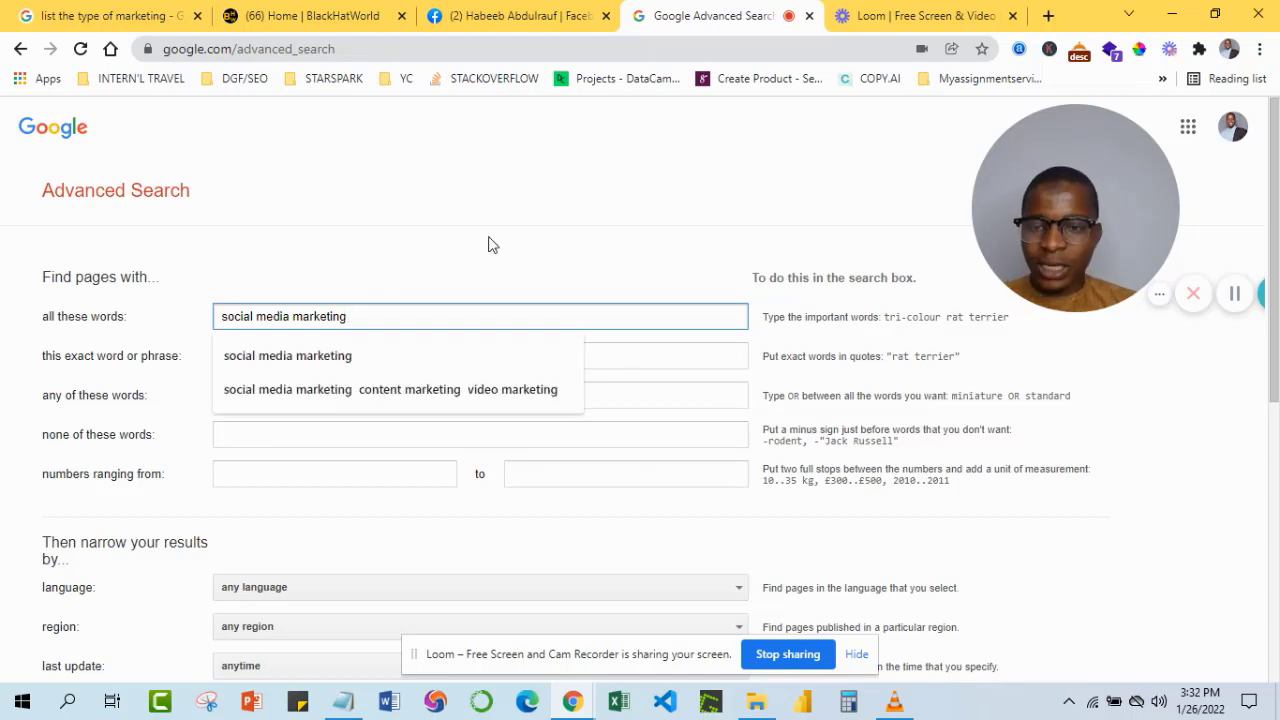
left_click(338, 358)
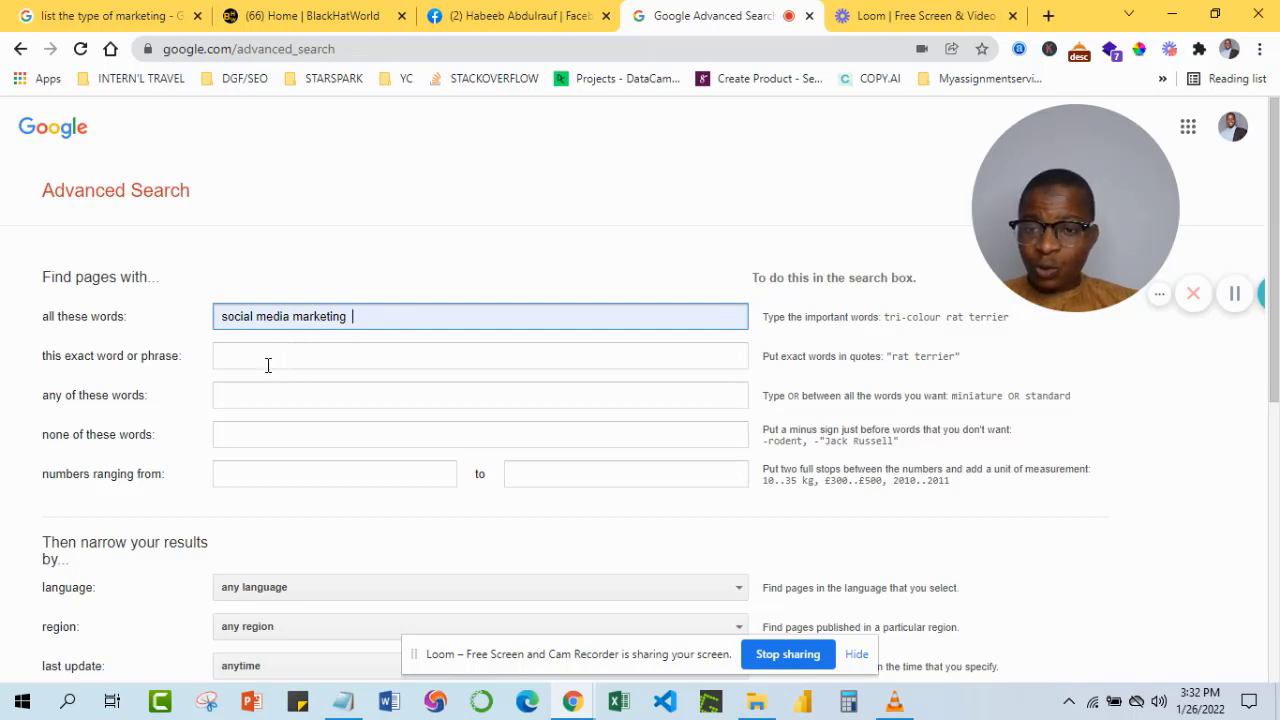
Enter "social media" as the exact word or phrase.
scroll(260, 362, "down", 1)
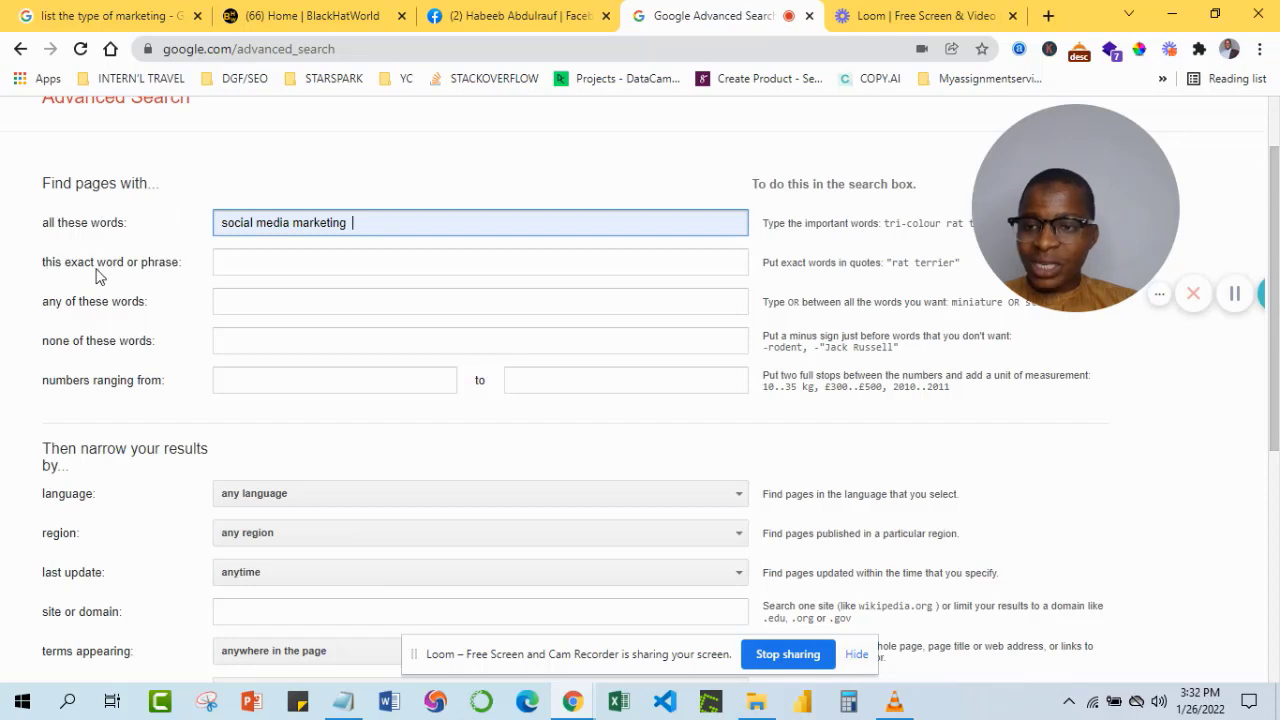
left_click(242, 268)
type("sc")
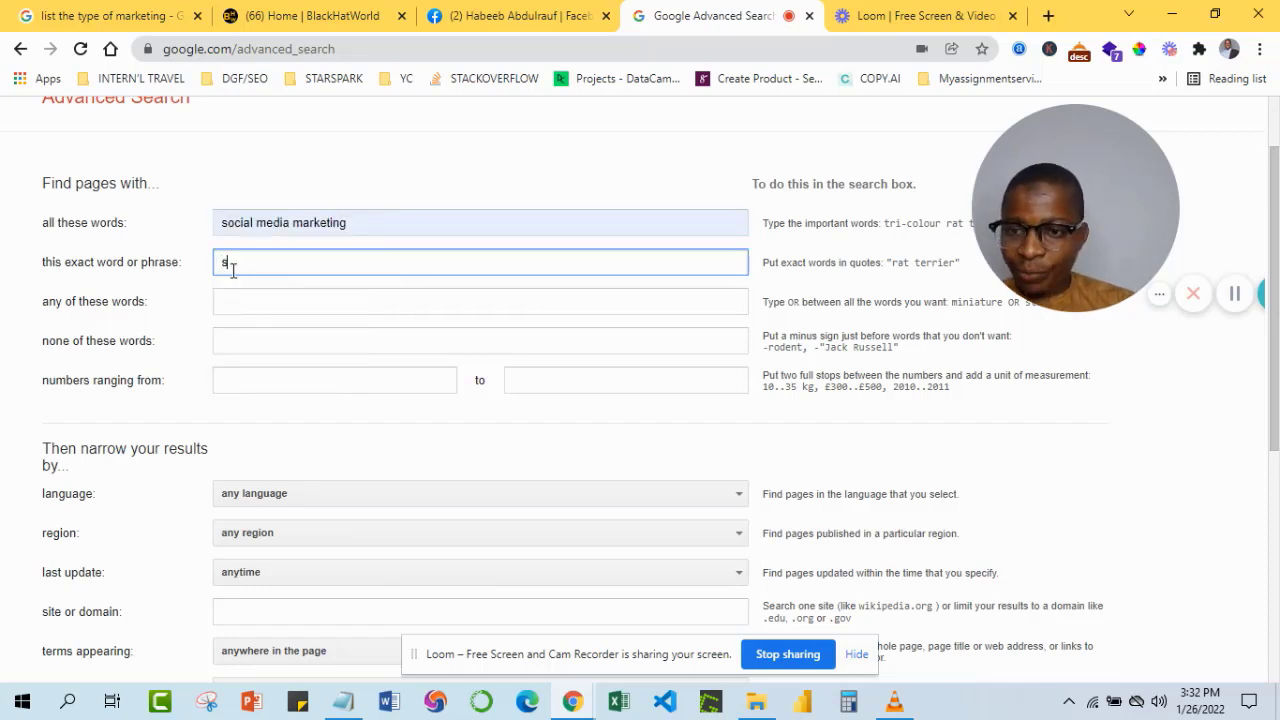
type("oci")
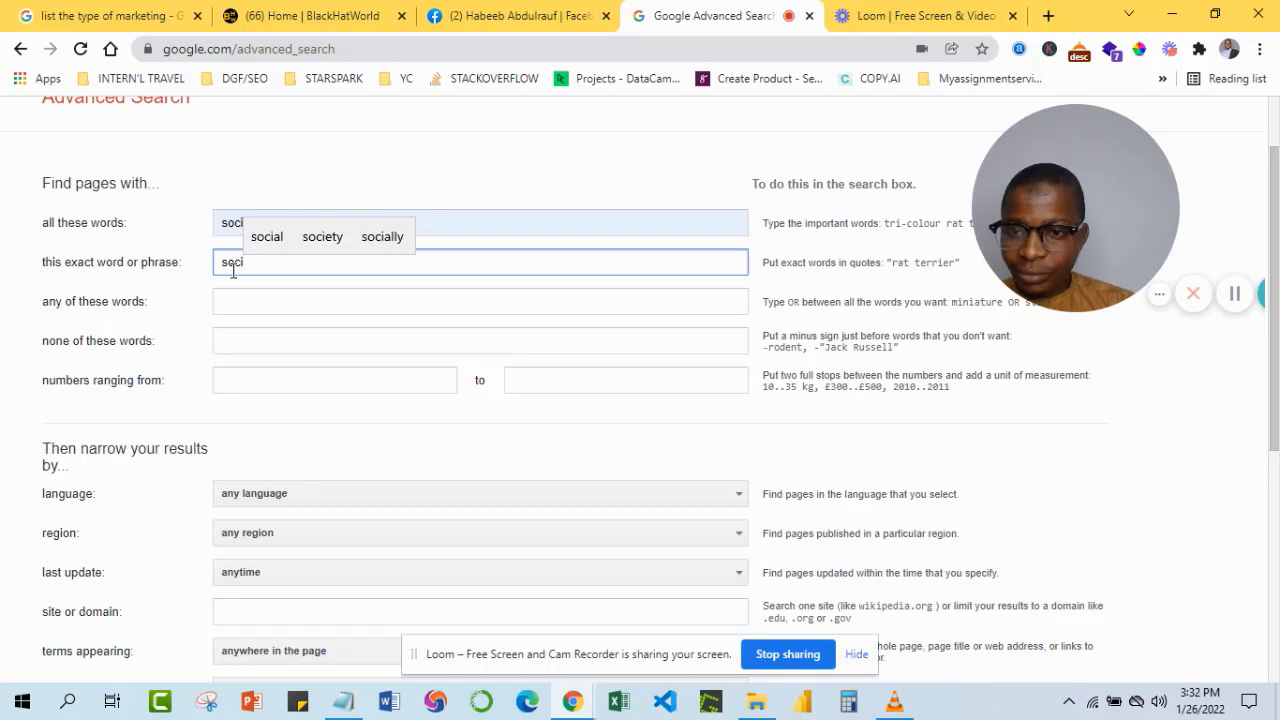
type("al media")
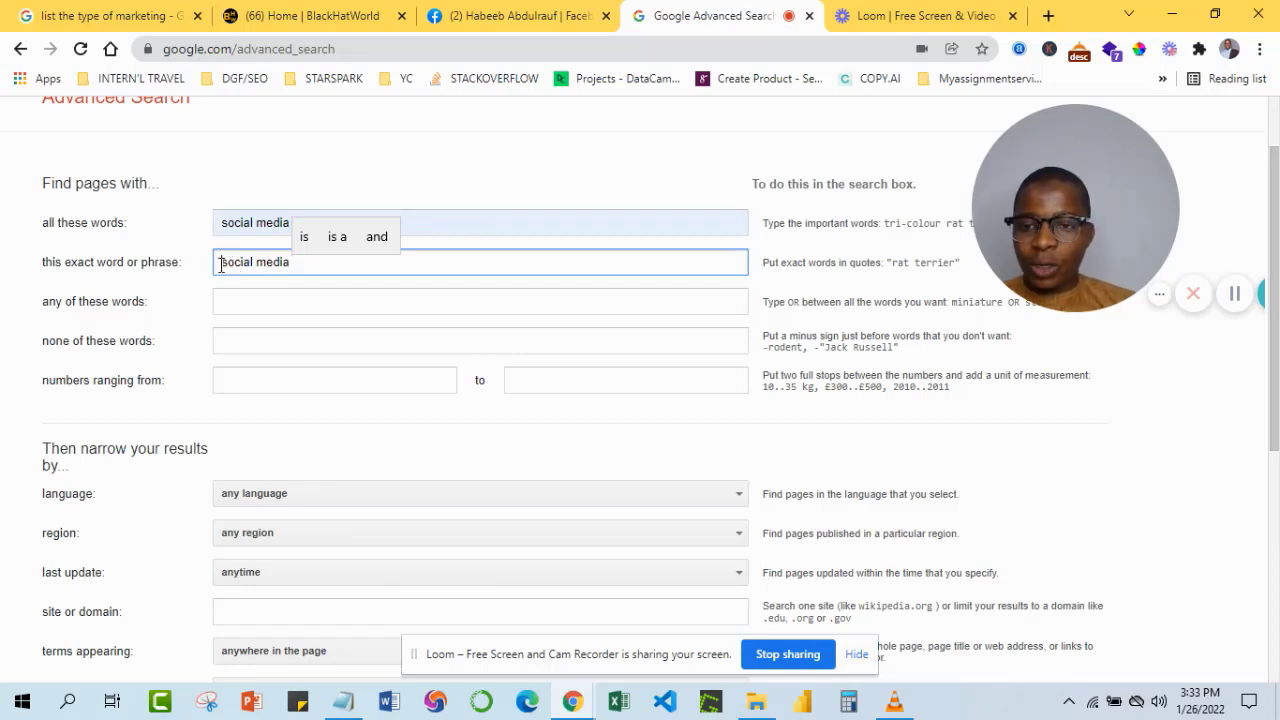
Enclose social media in quotation marks and add "marketing" as a second quoted term in the exact phrase.
left_click(220, 261)
type("\"")
scroll(220, 261, "up", 1)
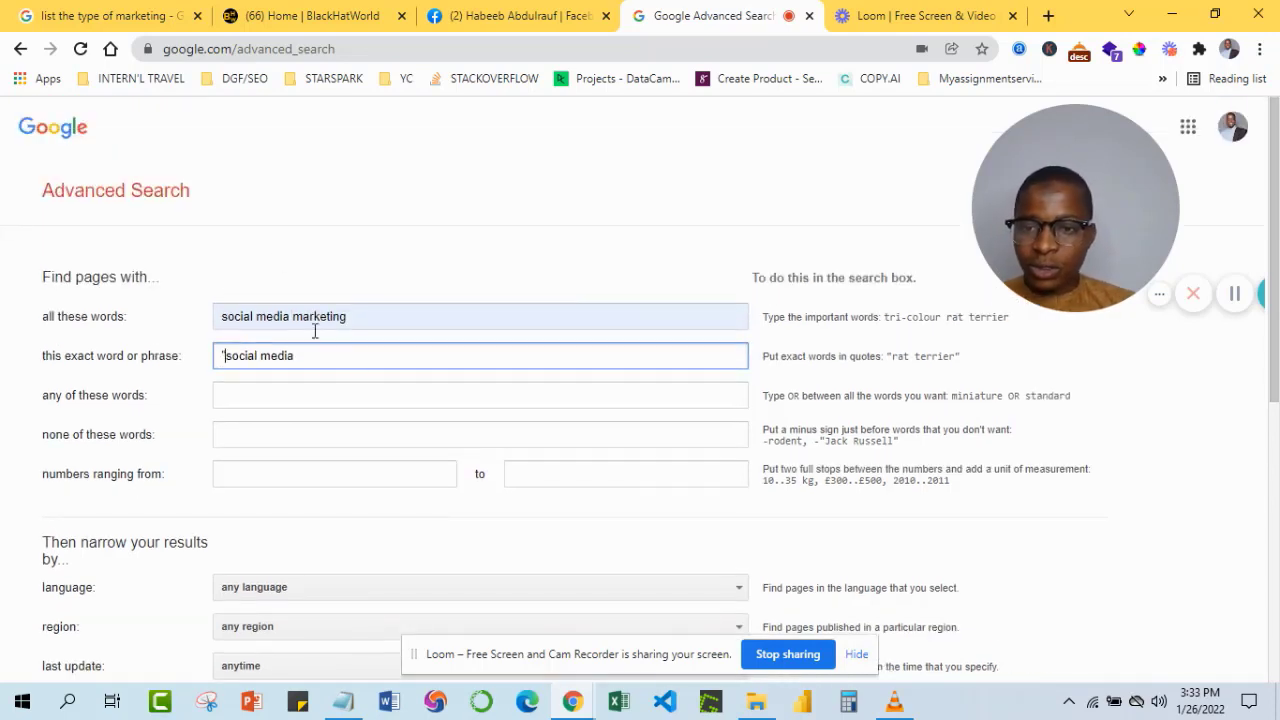
left_click(319, 356)
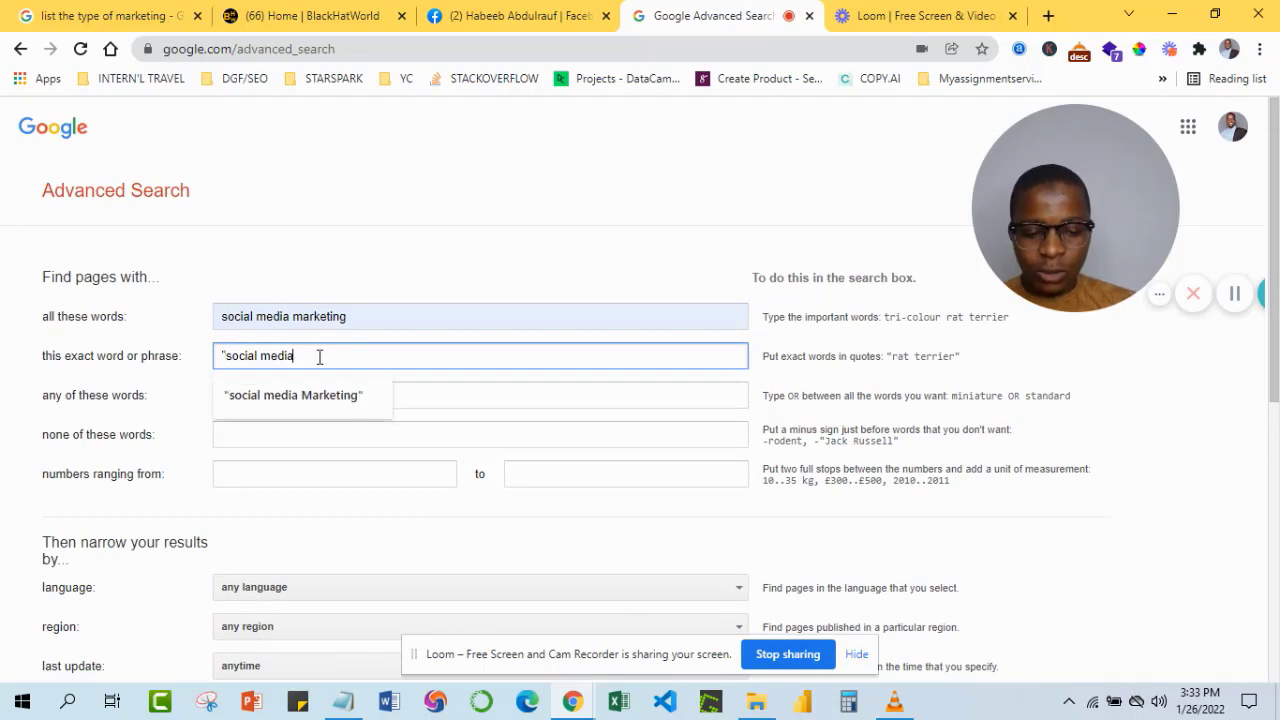
type("\"")
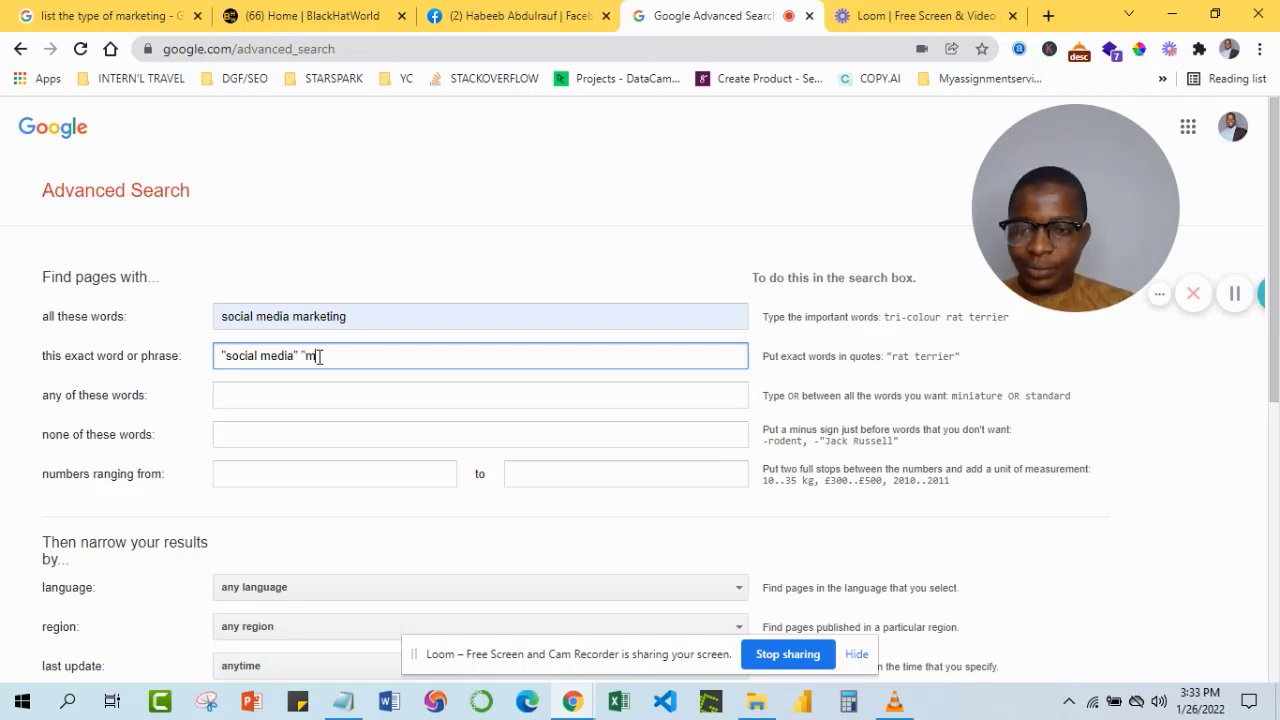
type("\"marketing")
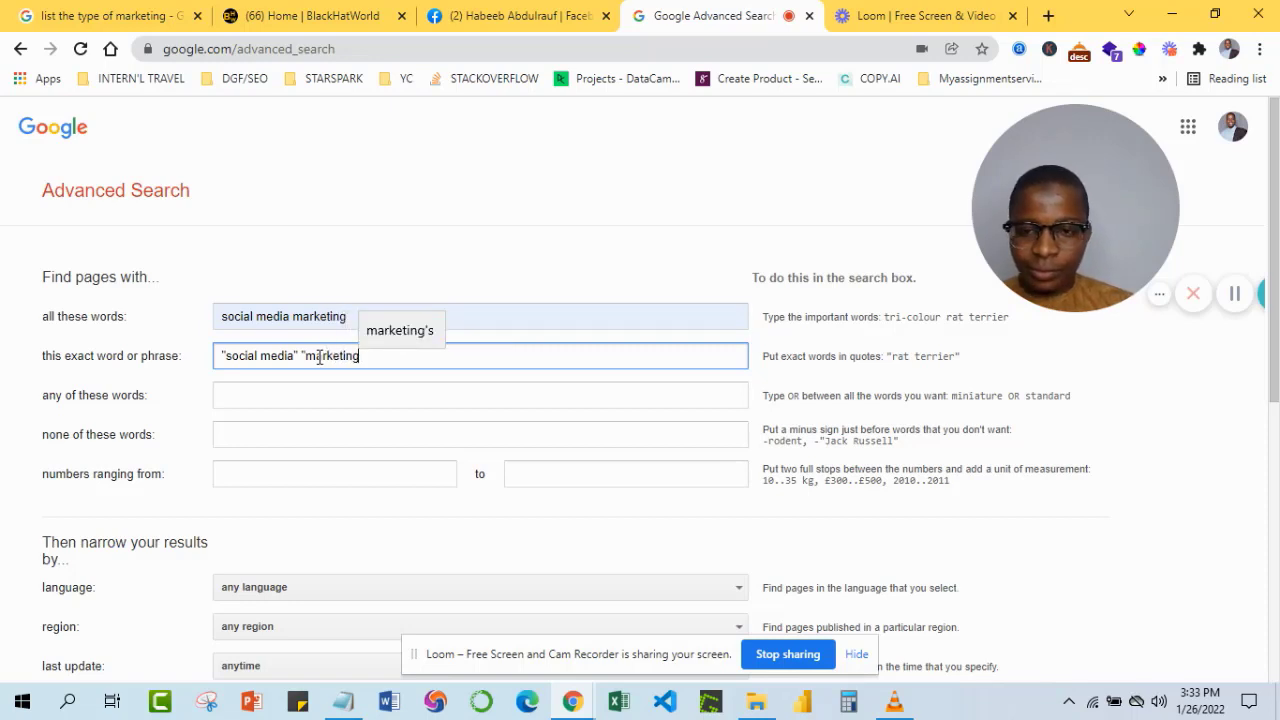
type("\"")
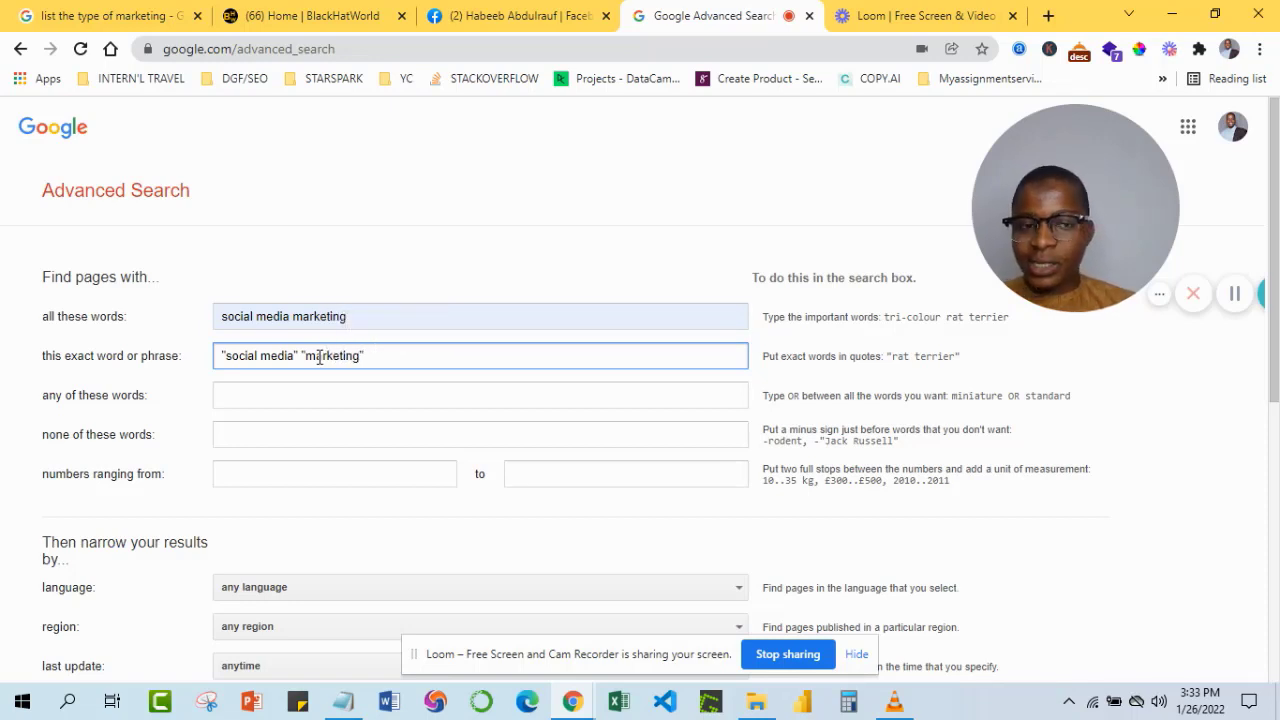
Merge the two quoted exact-phrase terms into the single quoted phrase "social media Marketing" with a capital M.
scroll(300, 395, "down", 1)
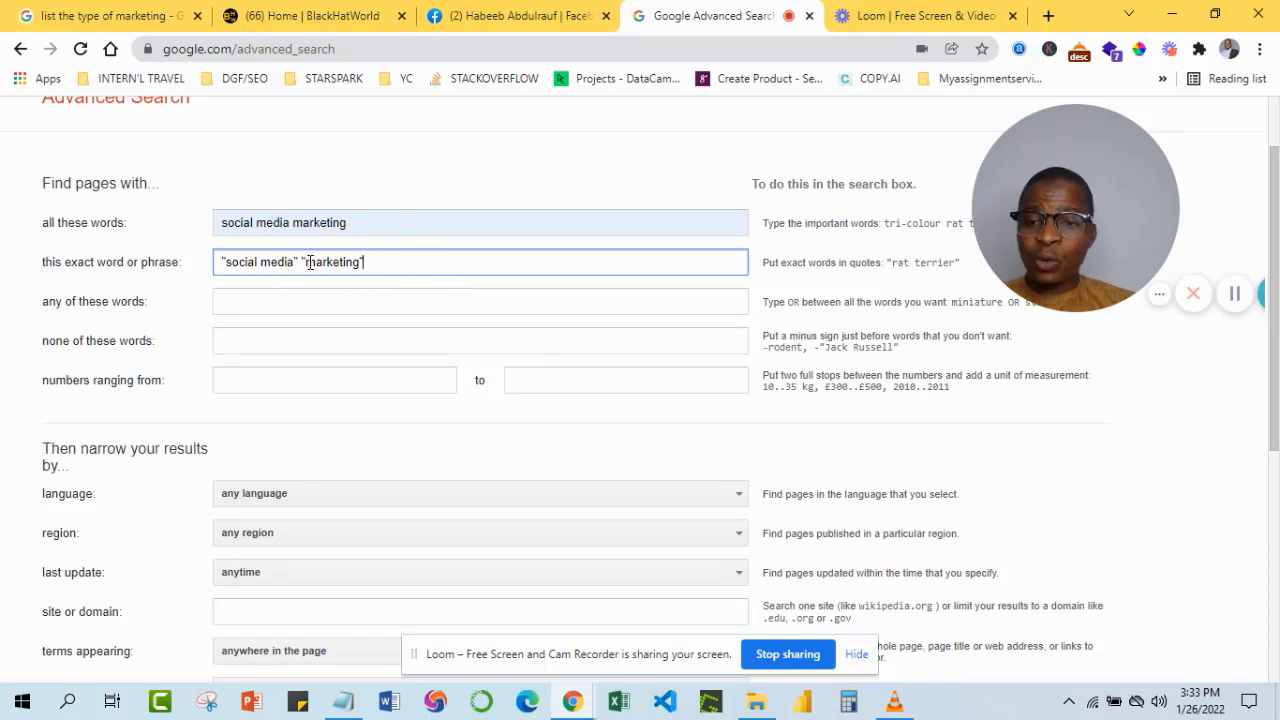
left_click_drag(322, 260, 397, 254)
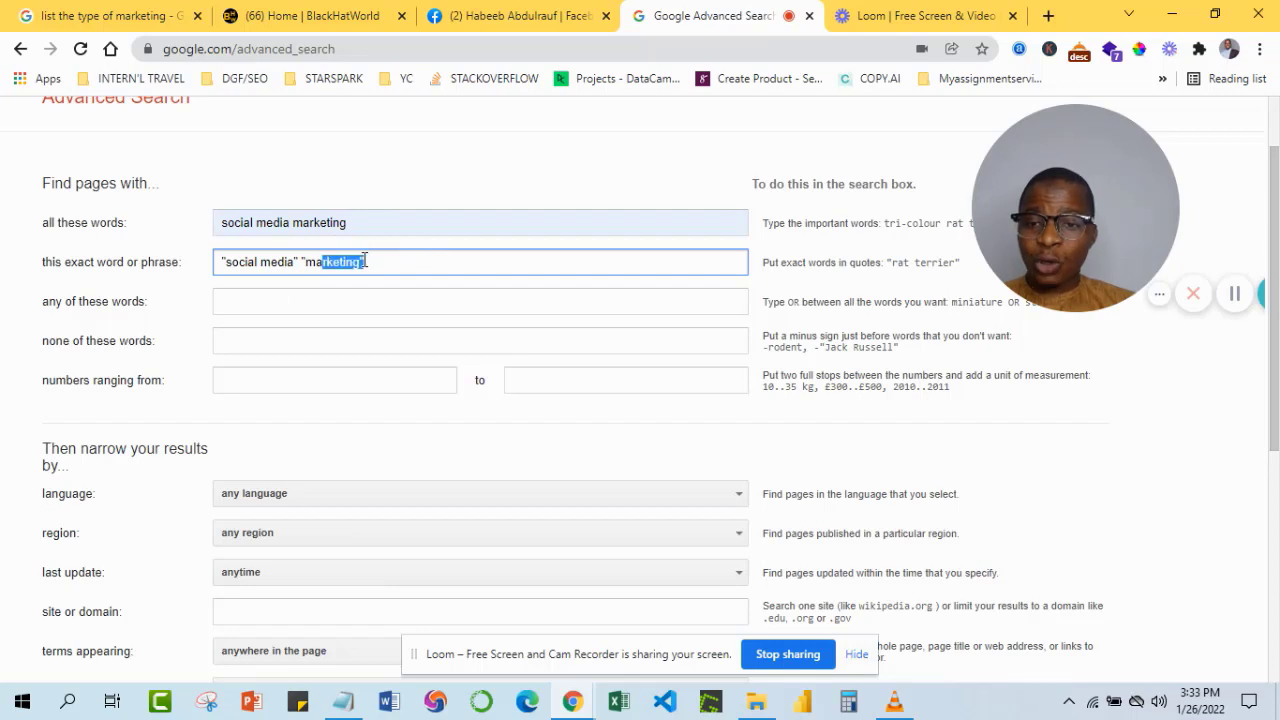
left_click(331, 263)
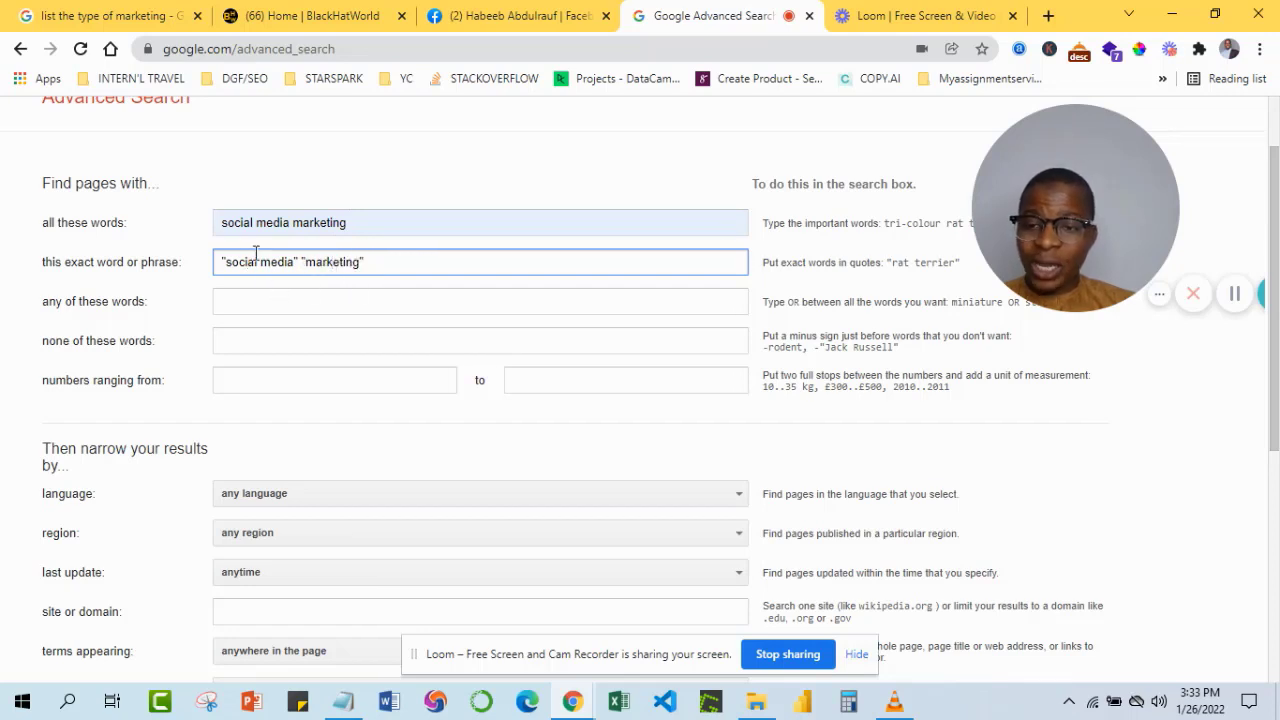
left_click(305, 262)
key("BackSpace")
key("BackSpace")
key("BackSpace")
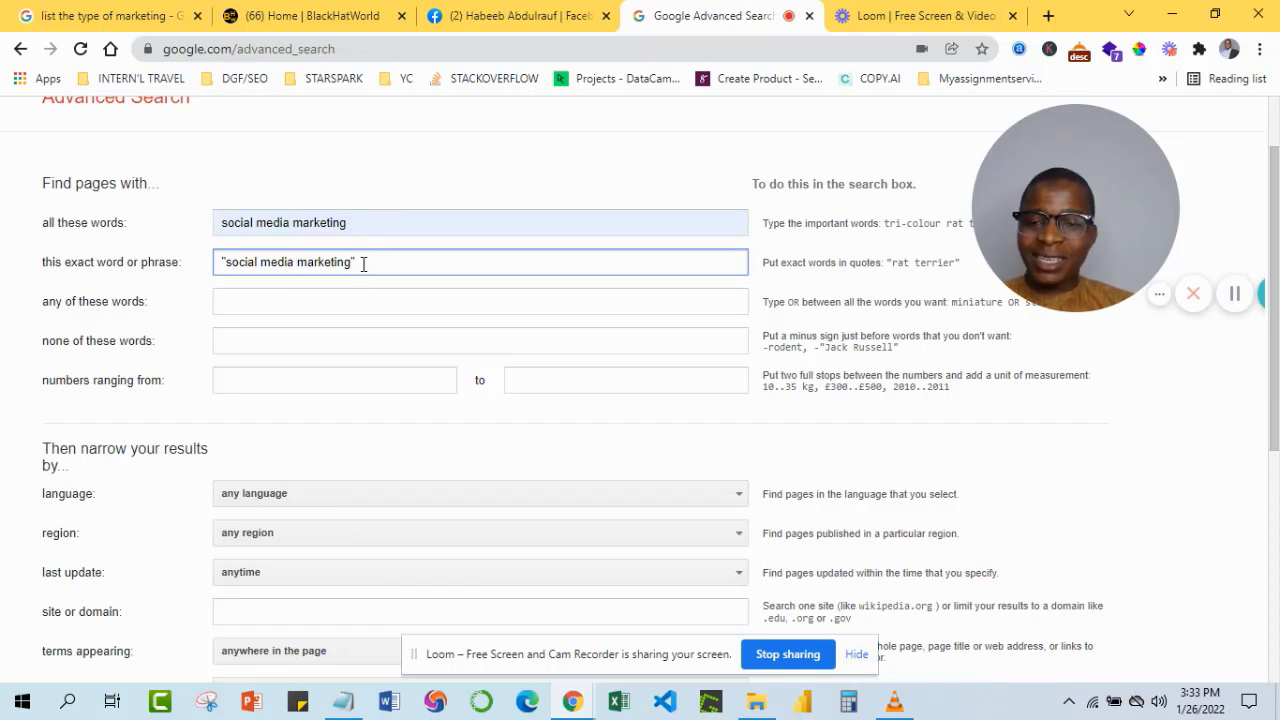
key("Delete")
type("M")
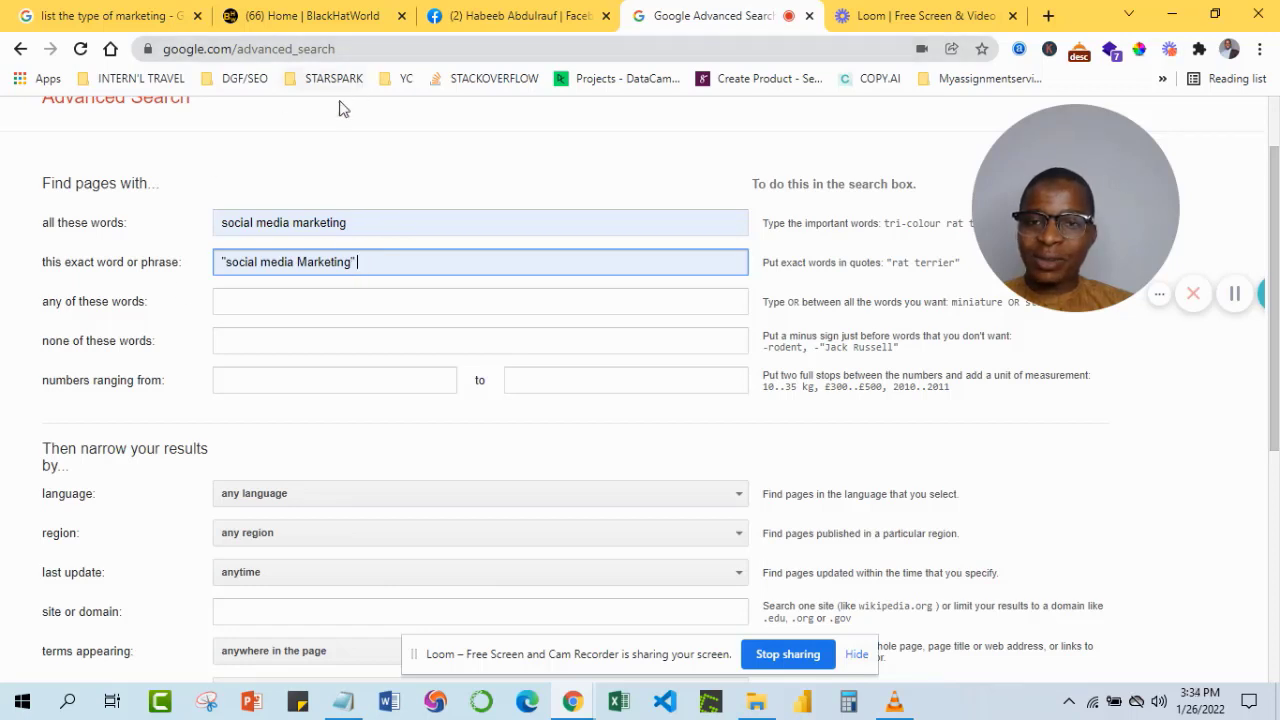
left_click(510, 14)
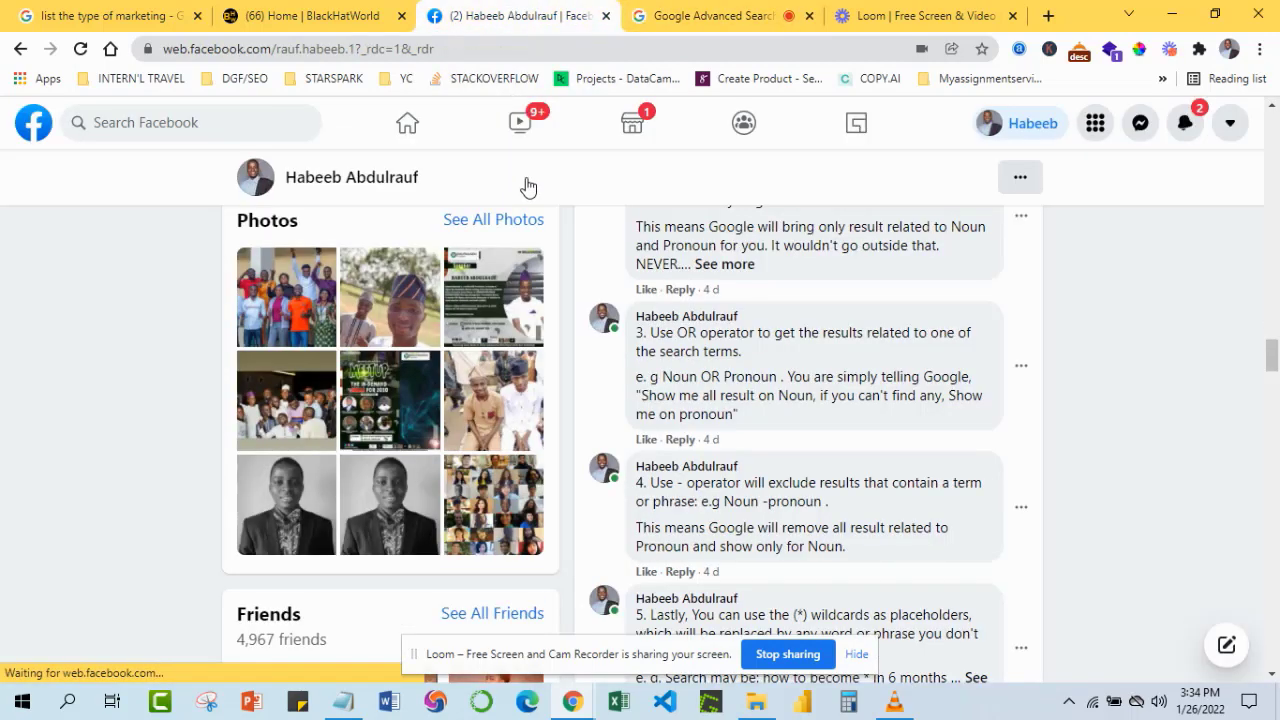
left_click(690, 13)
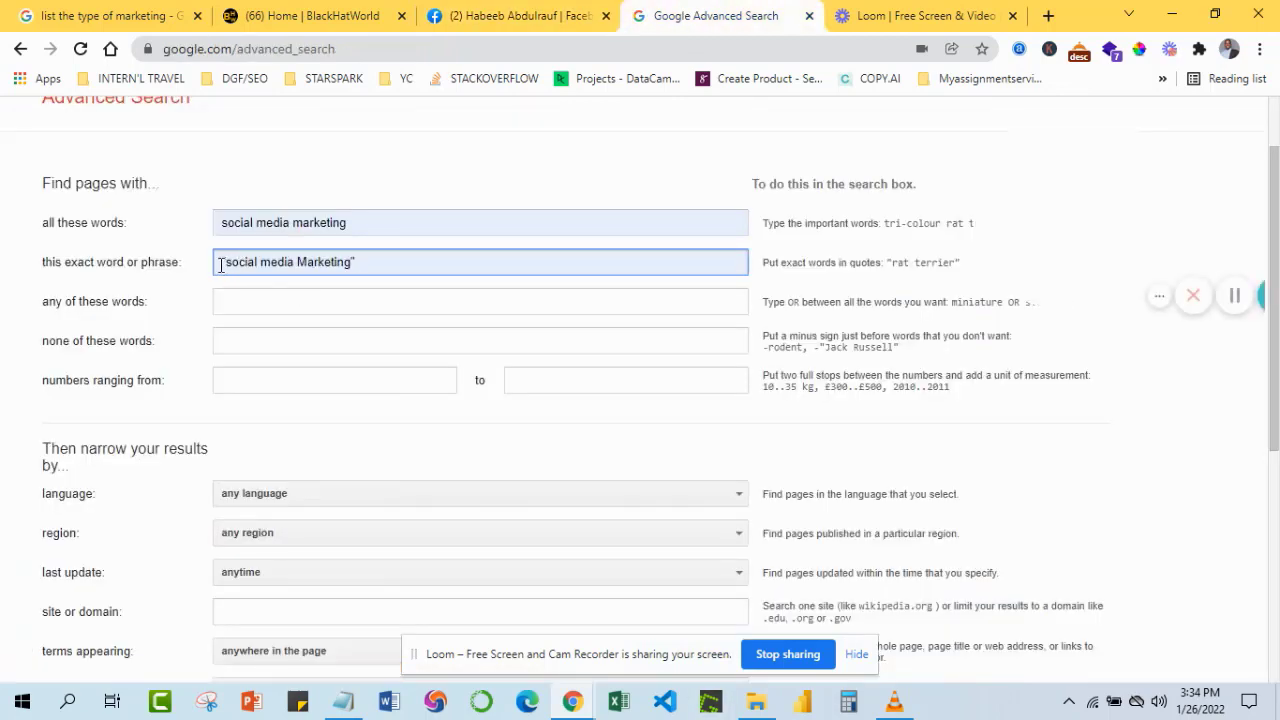
left_click_drag(221, 266, 363, 257)
left_click(362, 261)
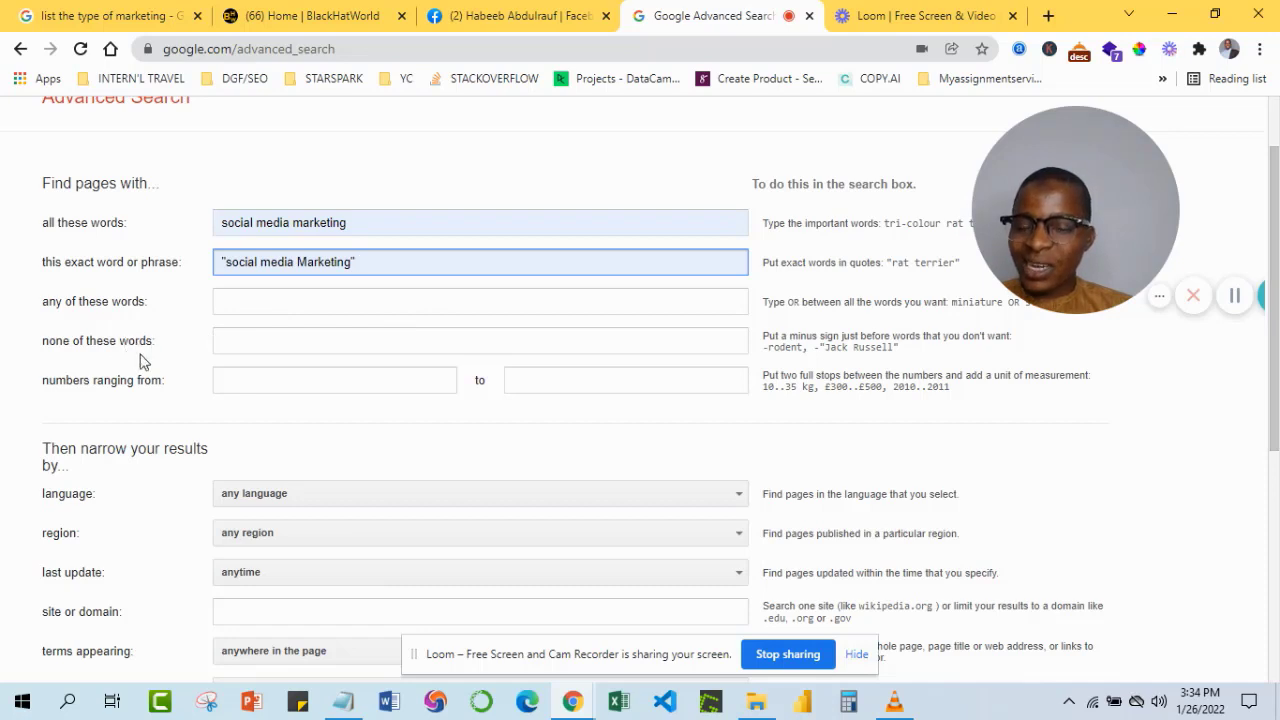
Enter "social media Marketing OR content marketing" for any of these words.
left_click(230, 303)
left_click(257, 336)
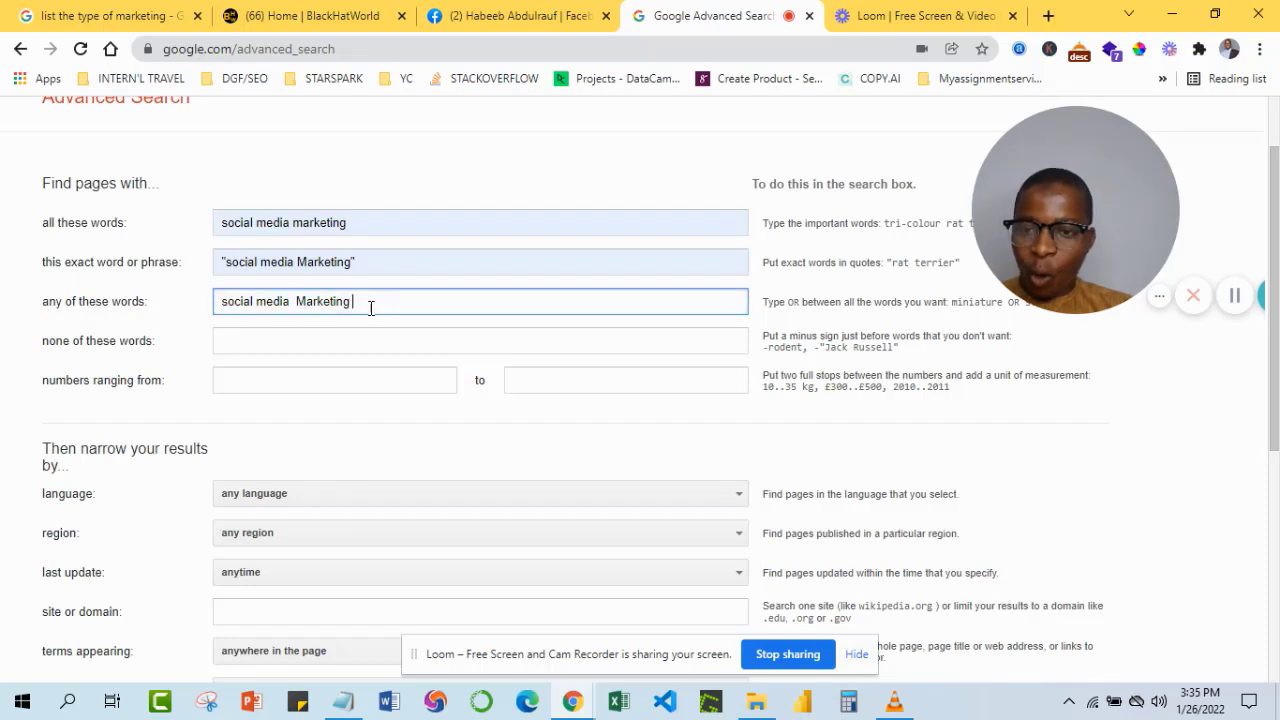
type("OR ")
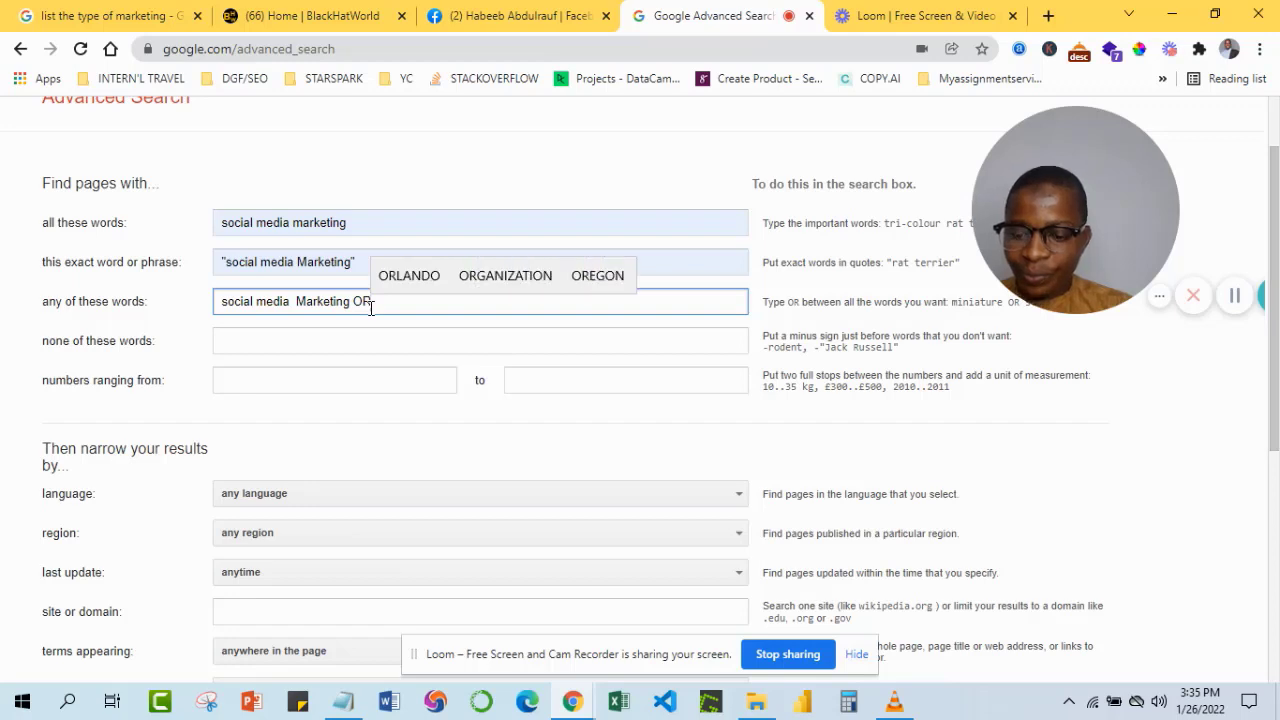
type("conte")
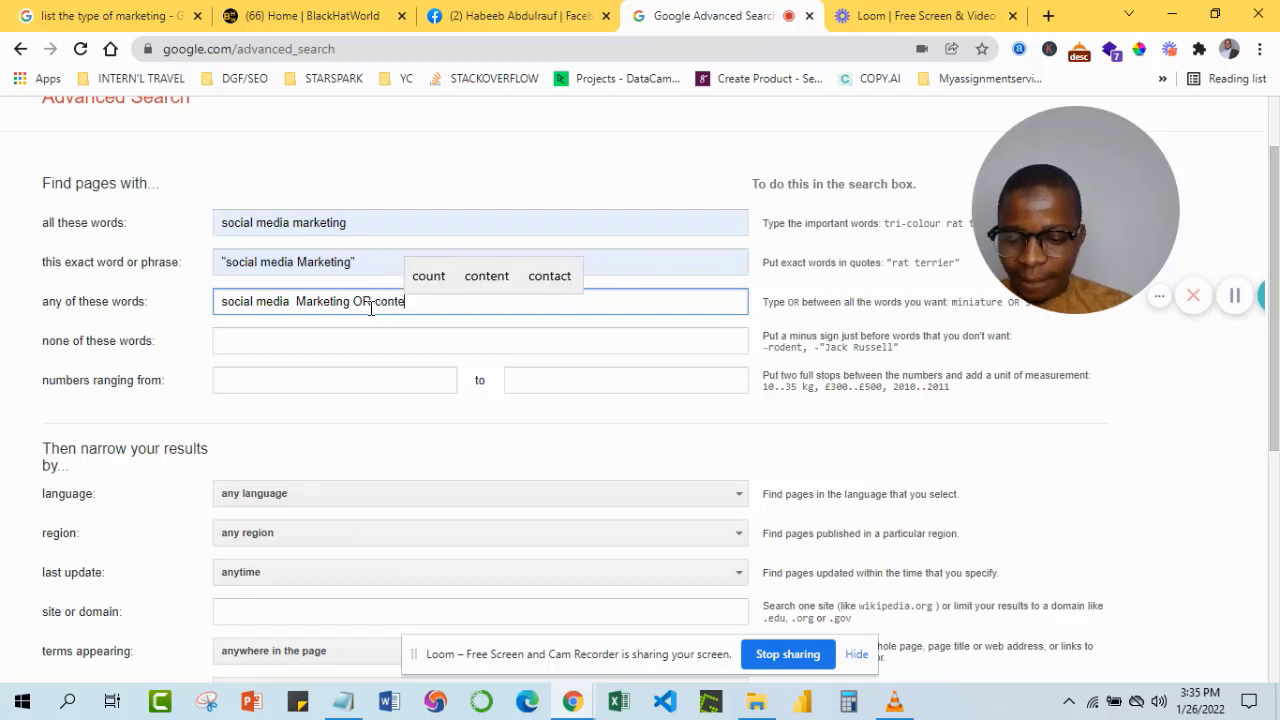
type("nt marketing")
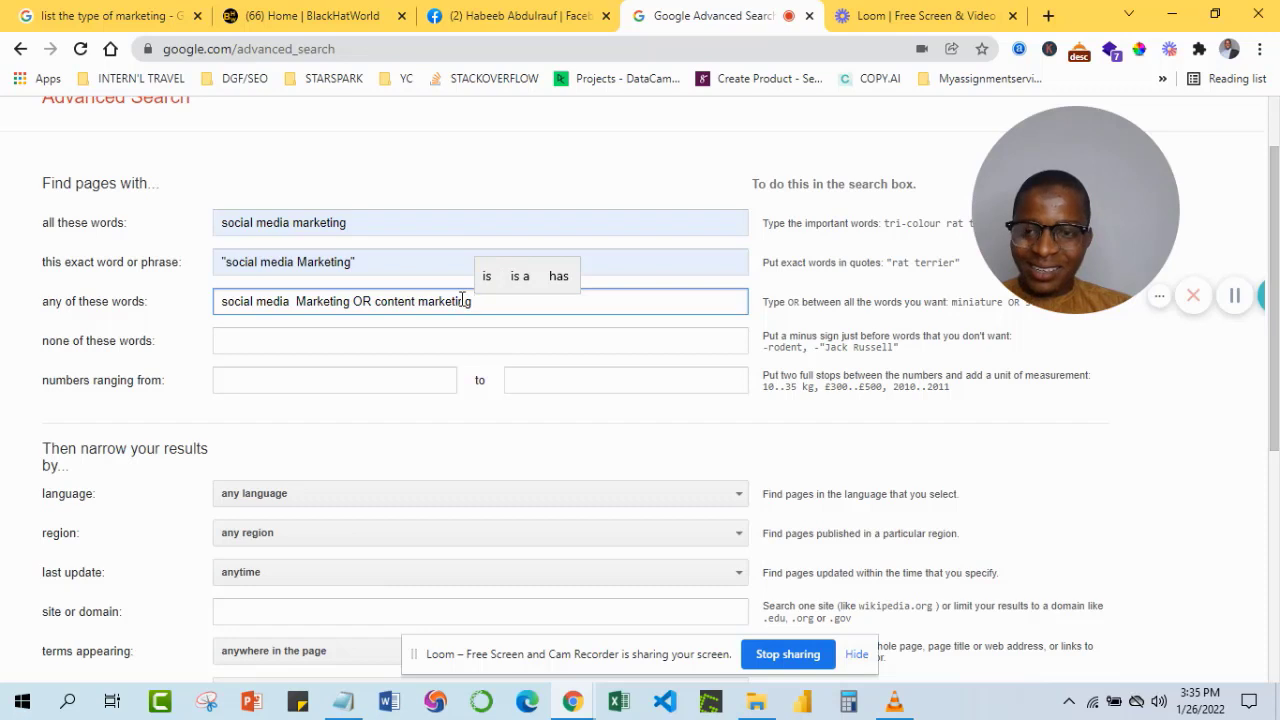
Remove "OR content marketing" from any of these words, keeping only "social media Marketing".
double_click(360, 302)
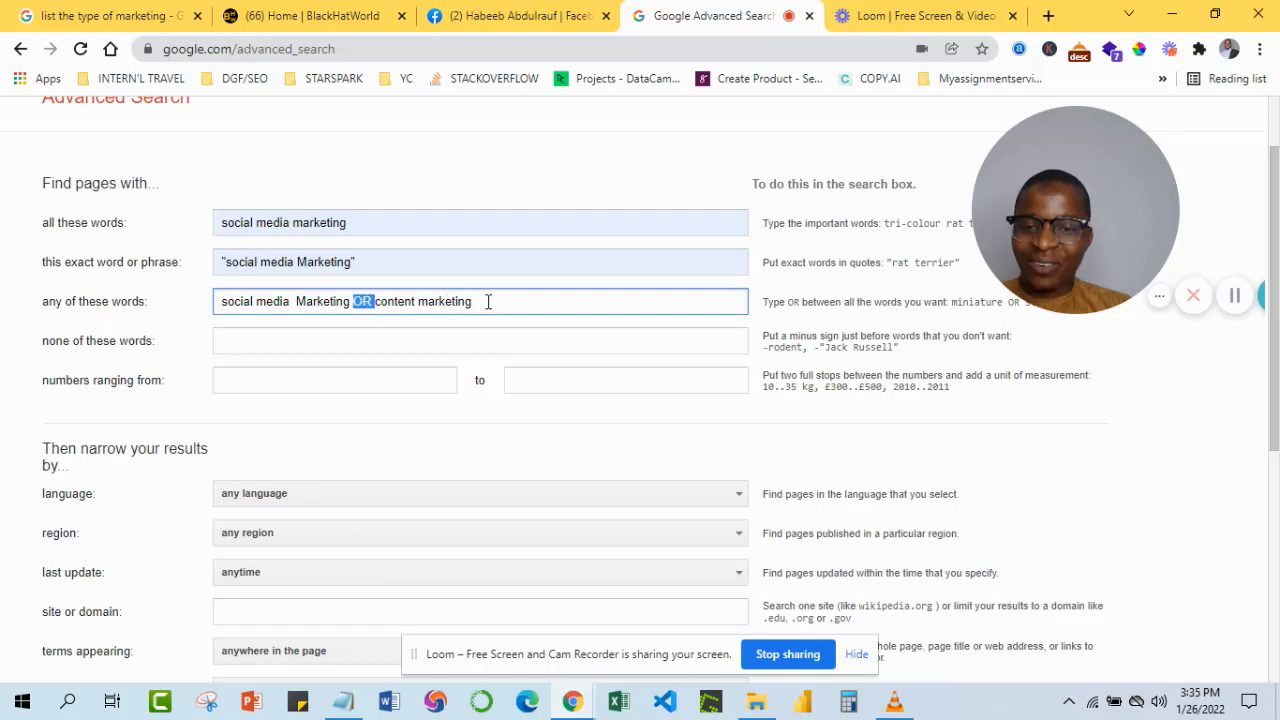
key("shift+End")
left_click(442, 301)
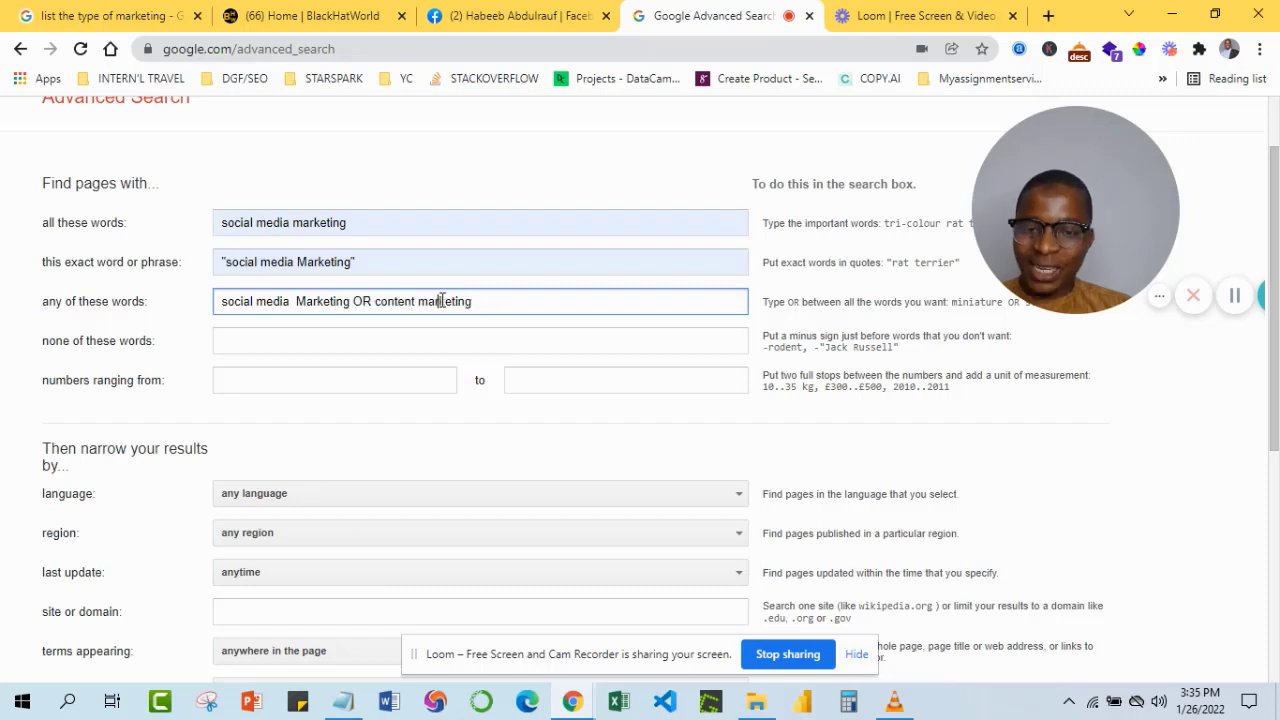
left_click_drag(474, 302, 362, 305)
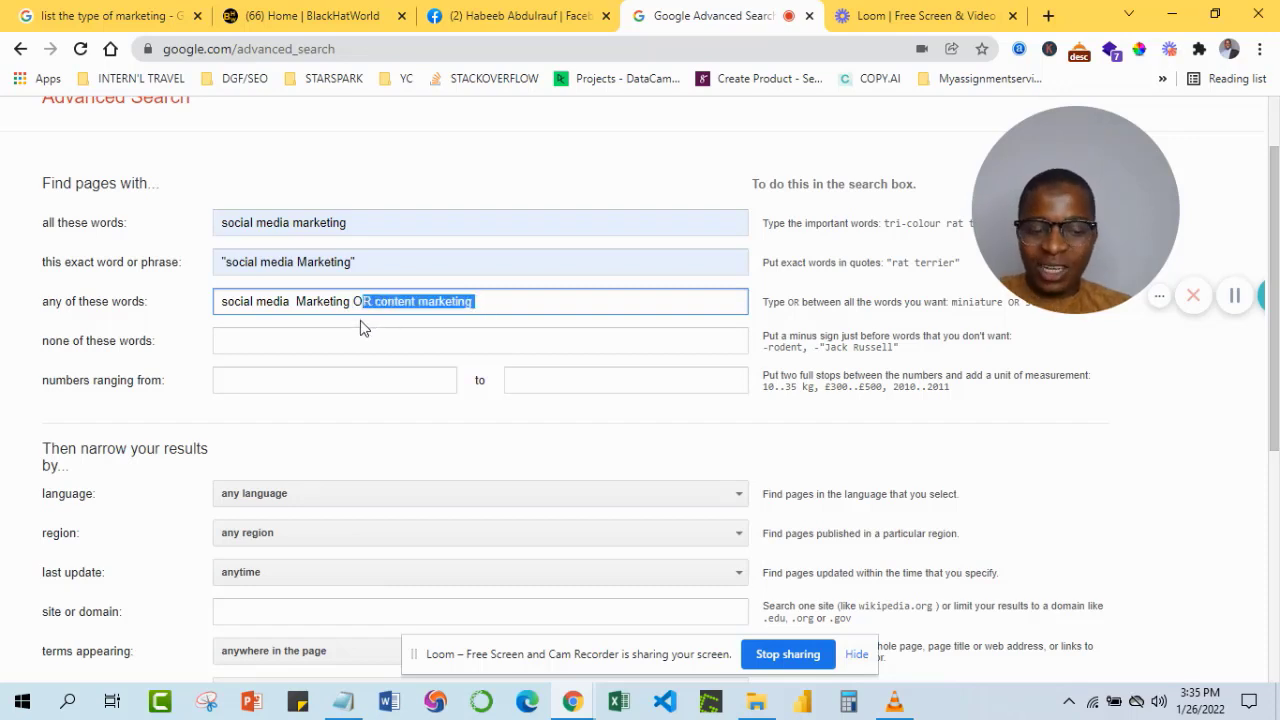
key("BackSpace")
left_click(300, 301)
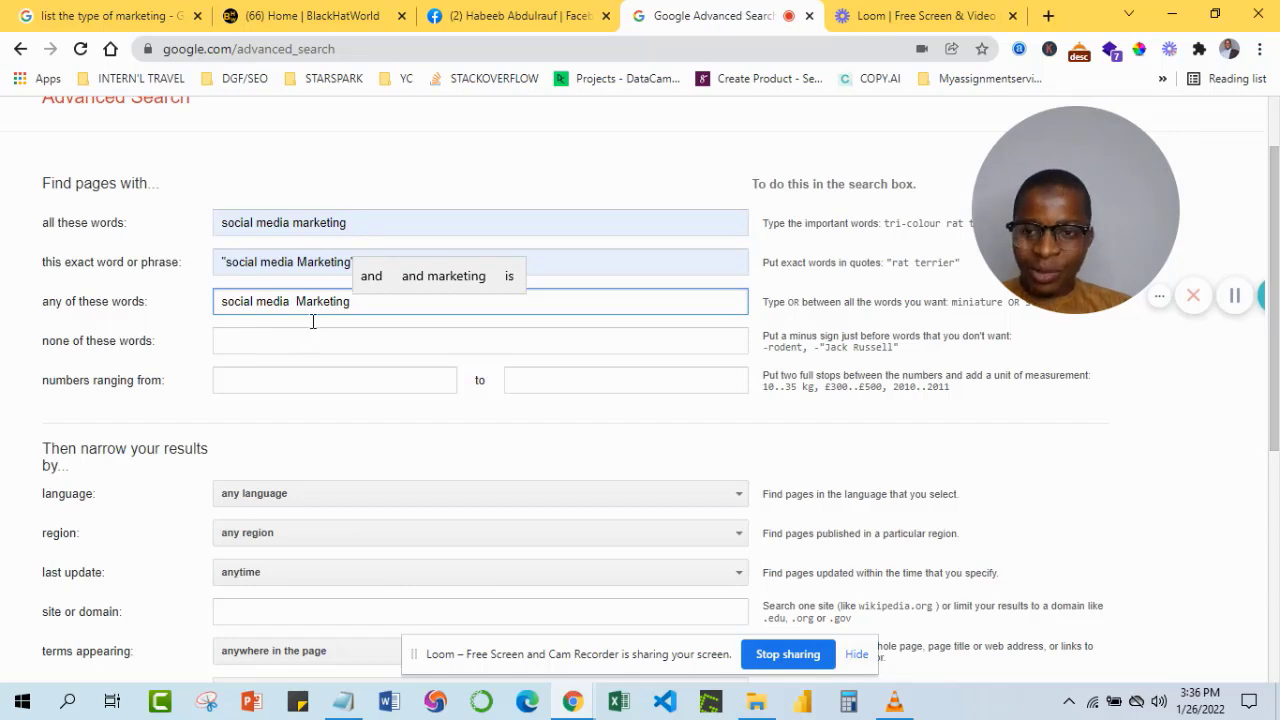
Refill all these words with the suggested entry "social media marketing".
left_click(349, 222)
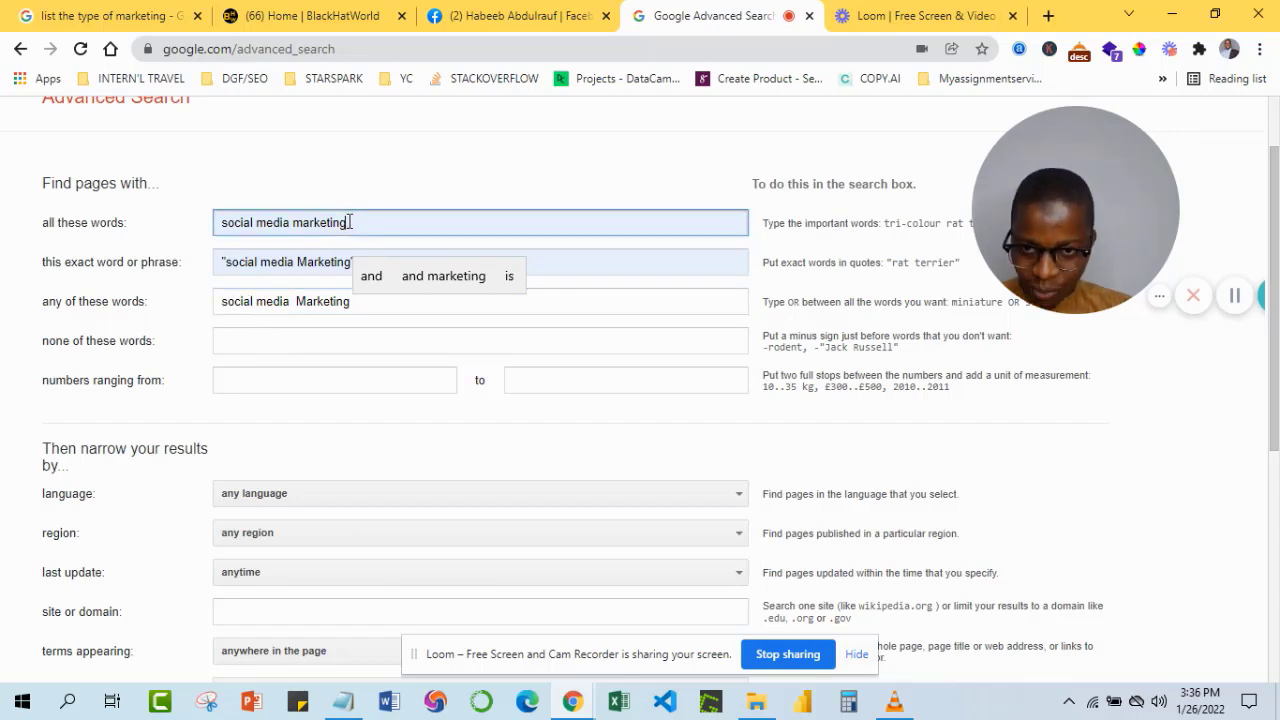
left_click_drag(346, 222, 298, 227)
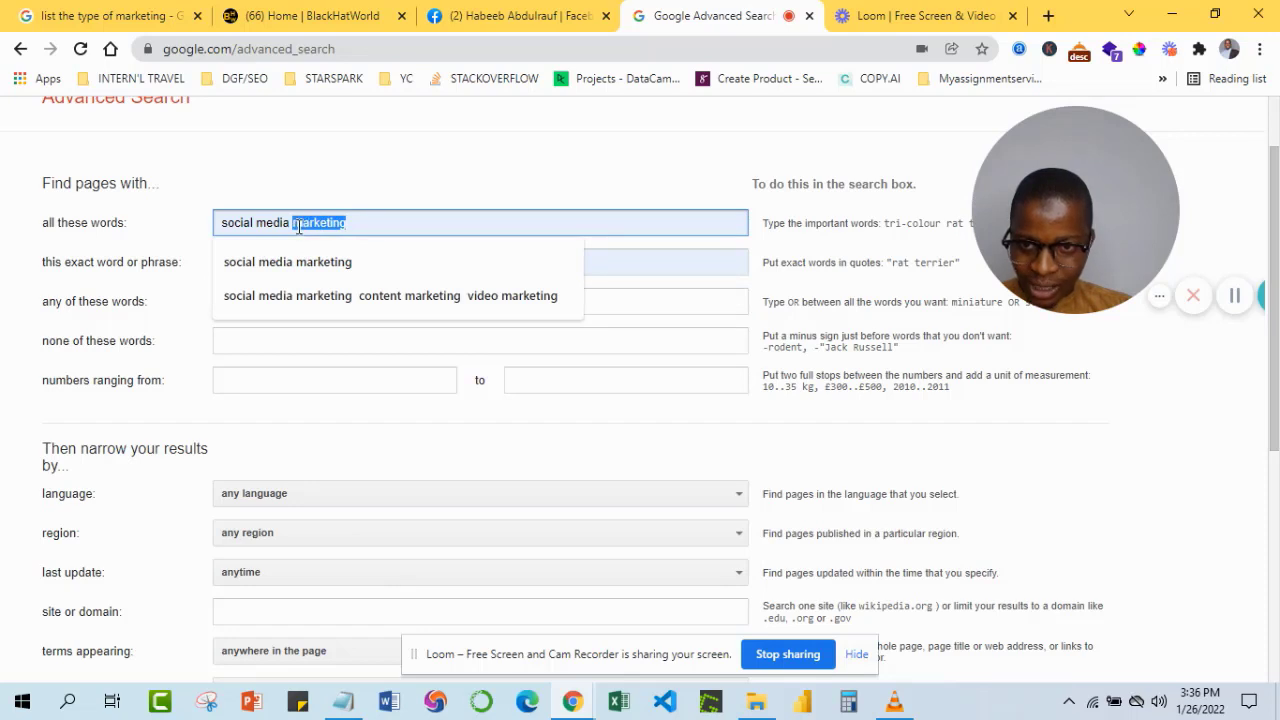
left_click(297, 264)
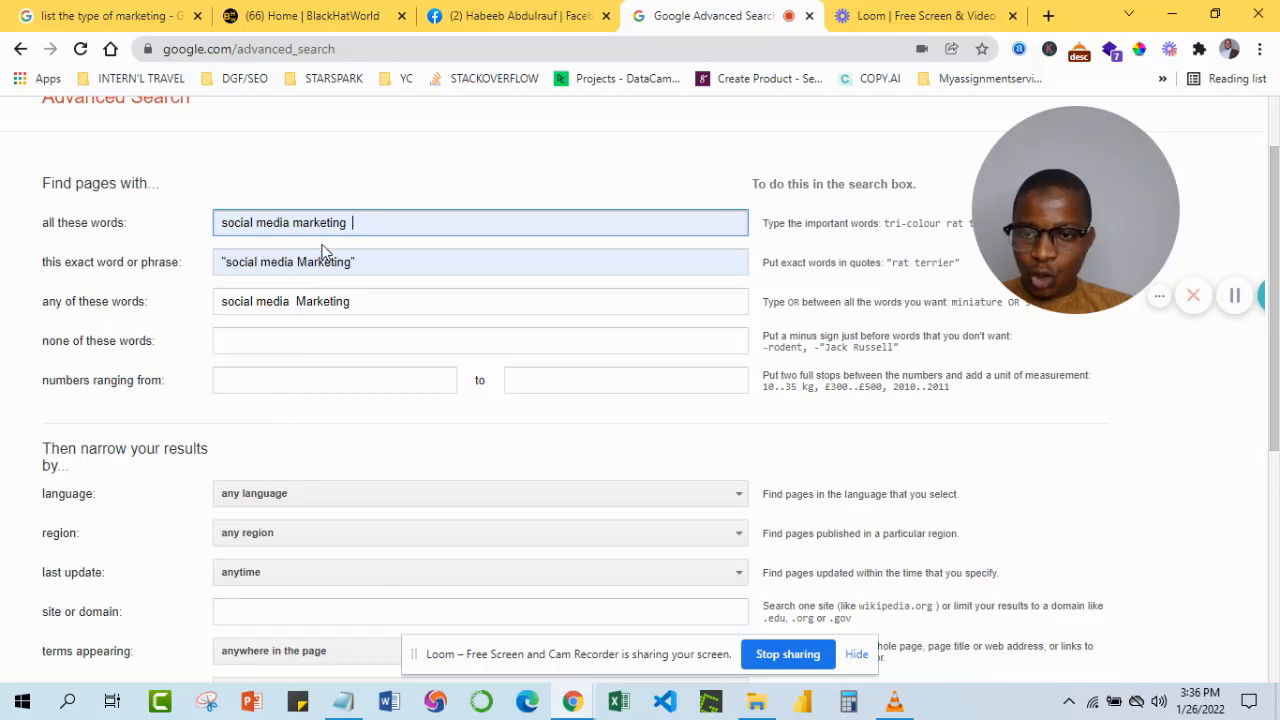
Exclude the quoted terms email marketing, Content Marketing, Video Marketing and digital marketing under none of these words, using the suggested entry without minus signs.
left_click(294, 350)
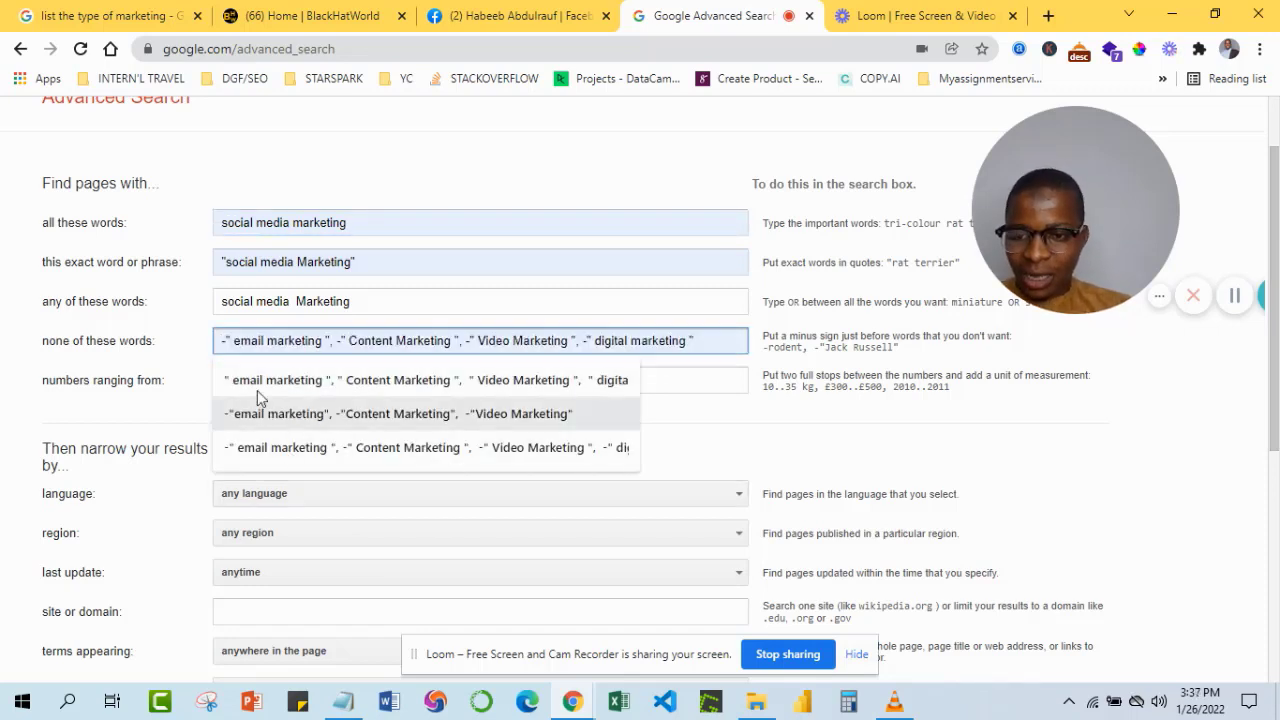
left_click(285, 390)
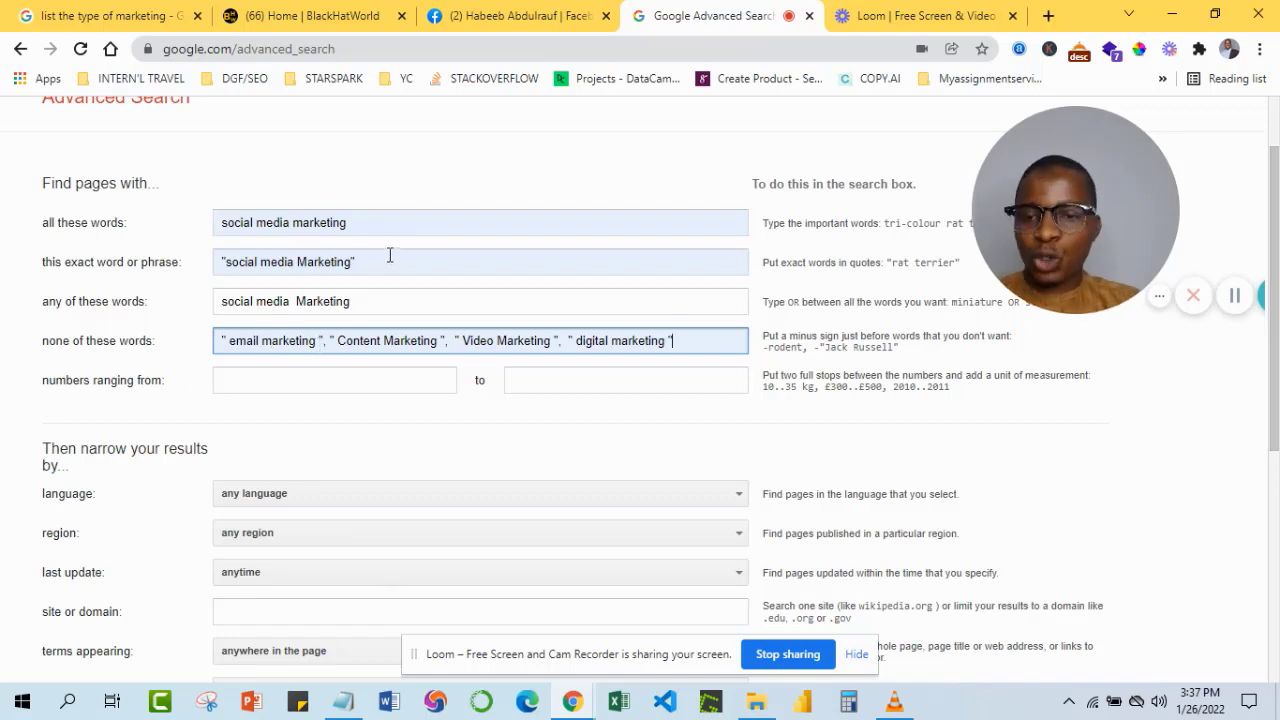
left_click(318, 342)
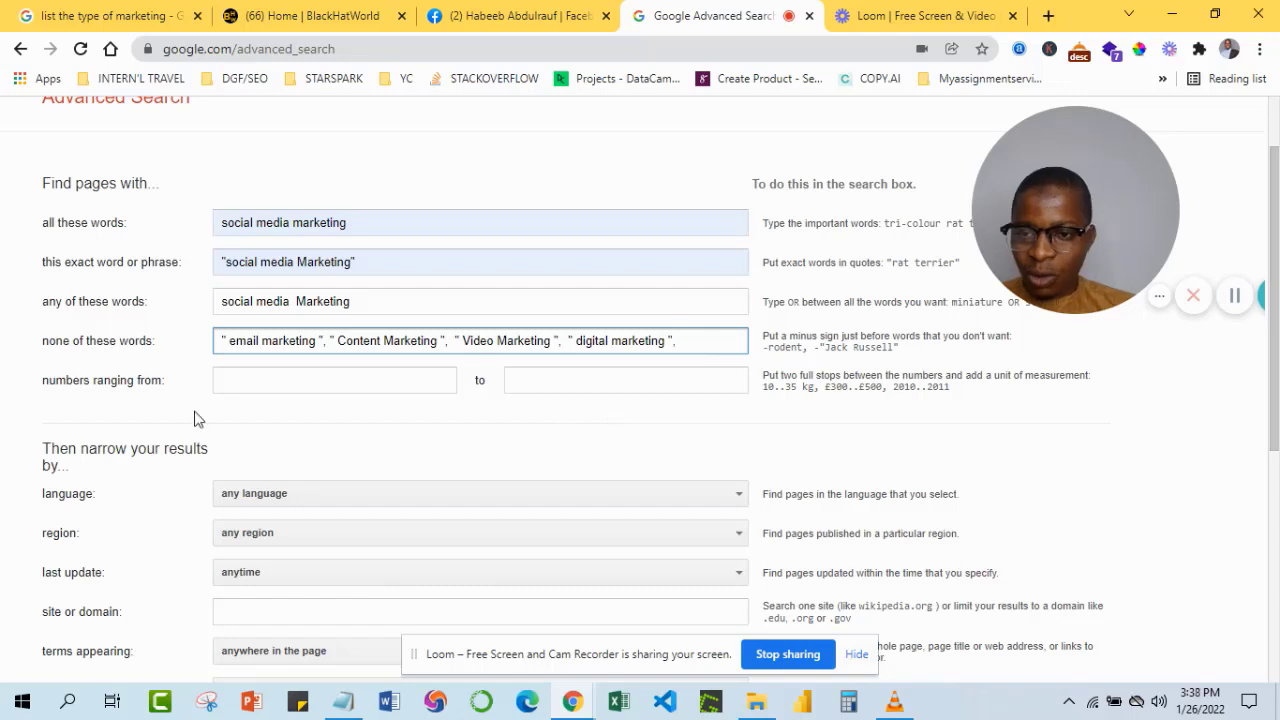
Add the quoted term "inbound marketing", followed by a comma, to the end of the none of these words list.
left_click(229, 341)
key("BackSpace")
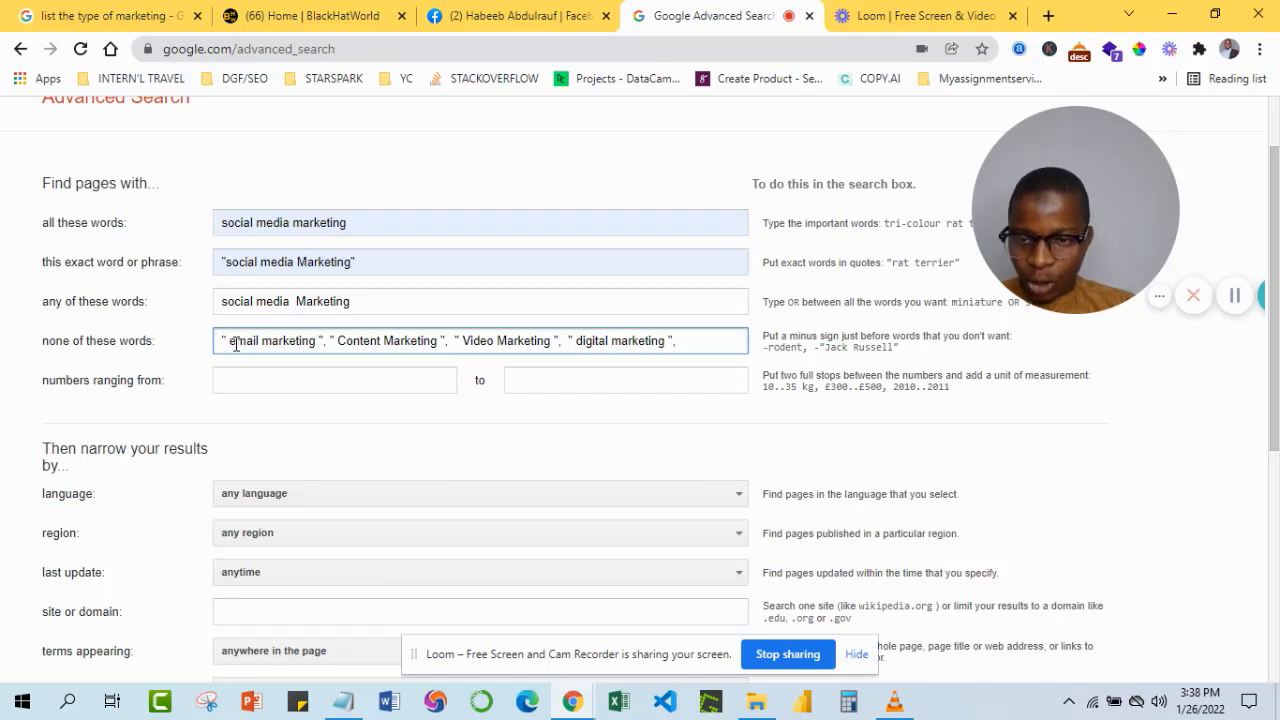
left_click(341, 365)
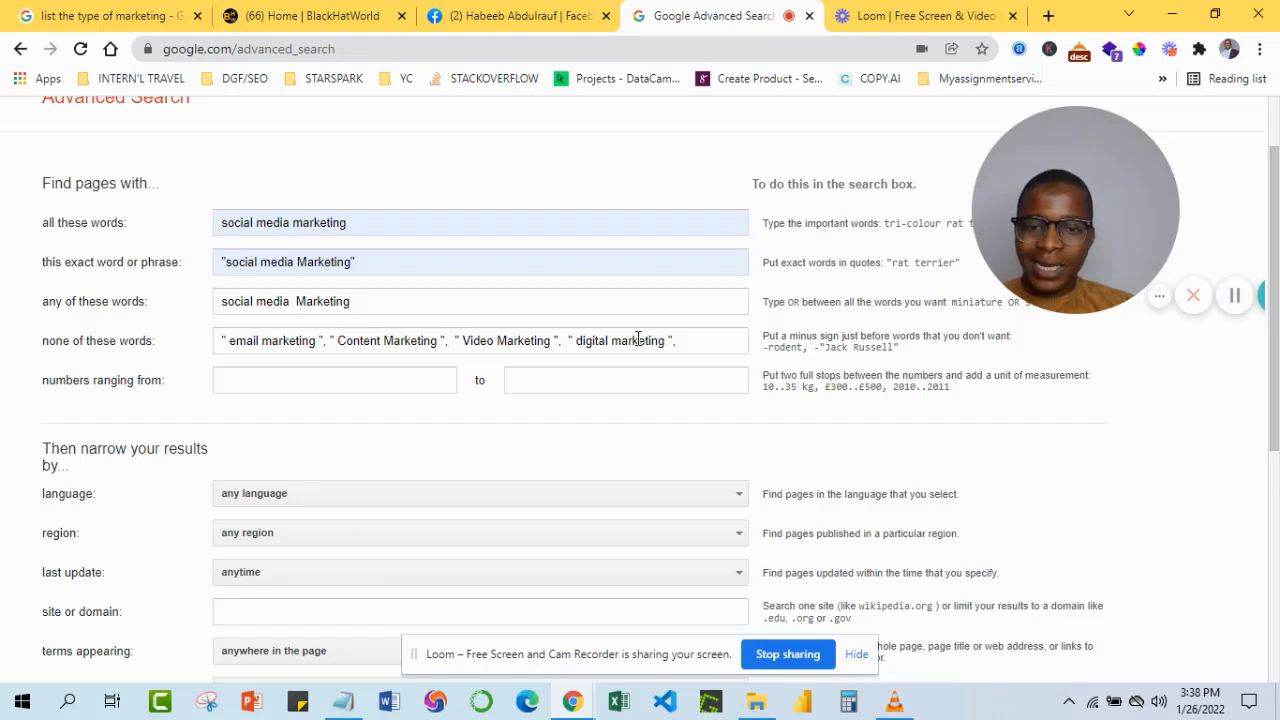
left_click(709, 343)
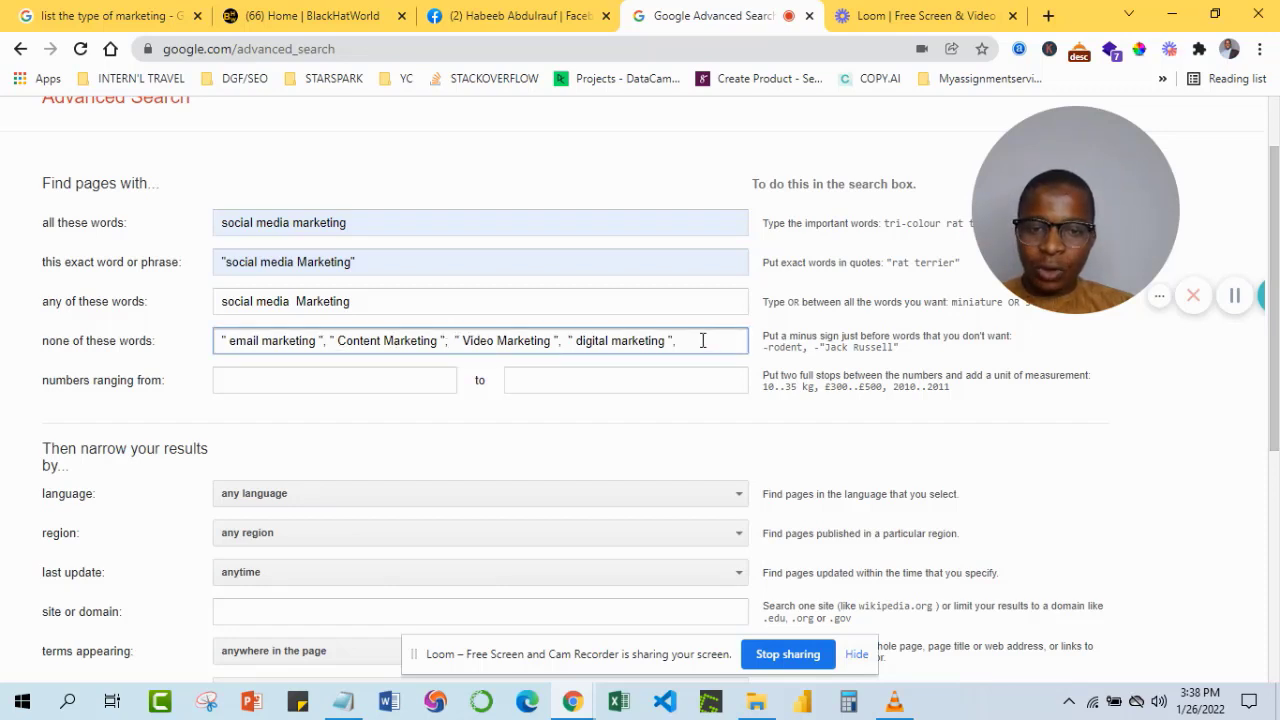
type(",")
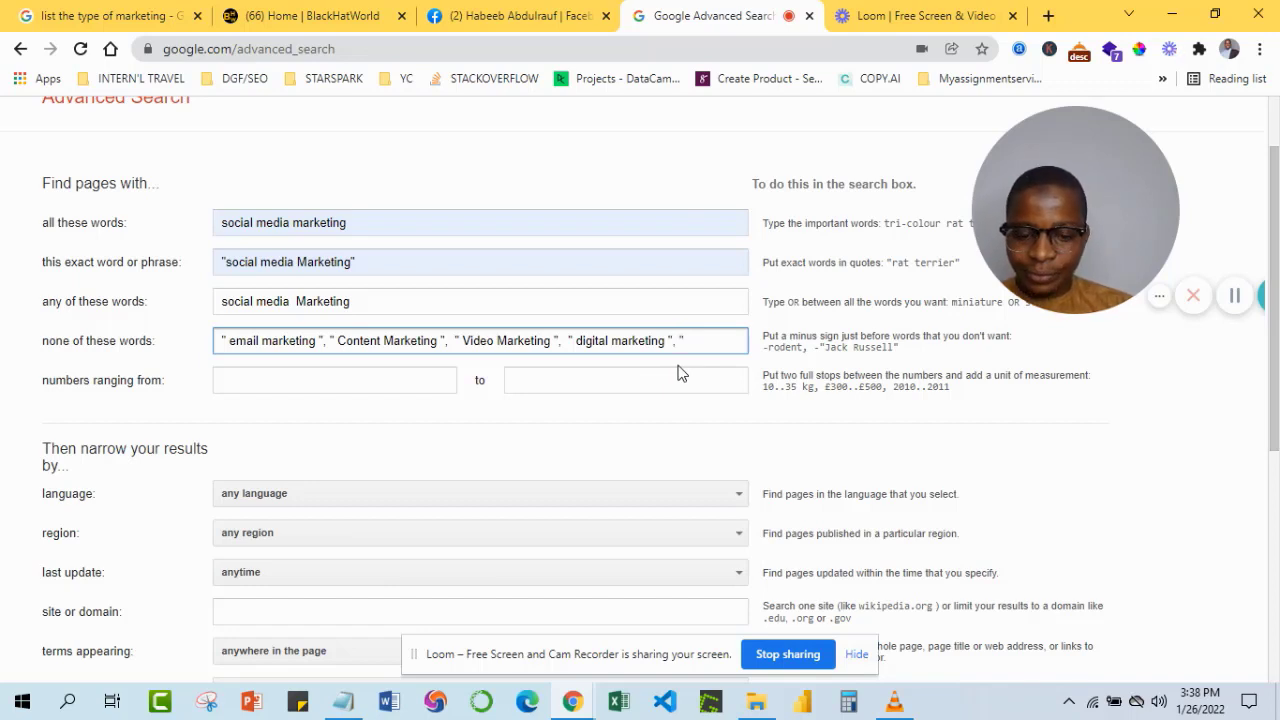
type("inbo")
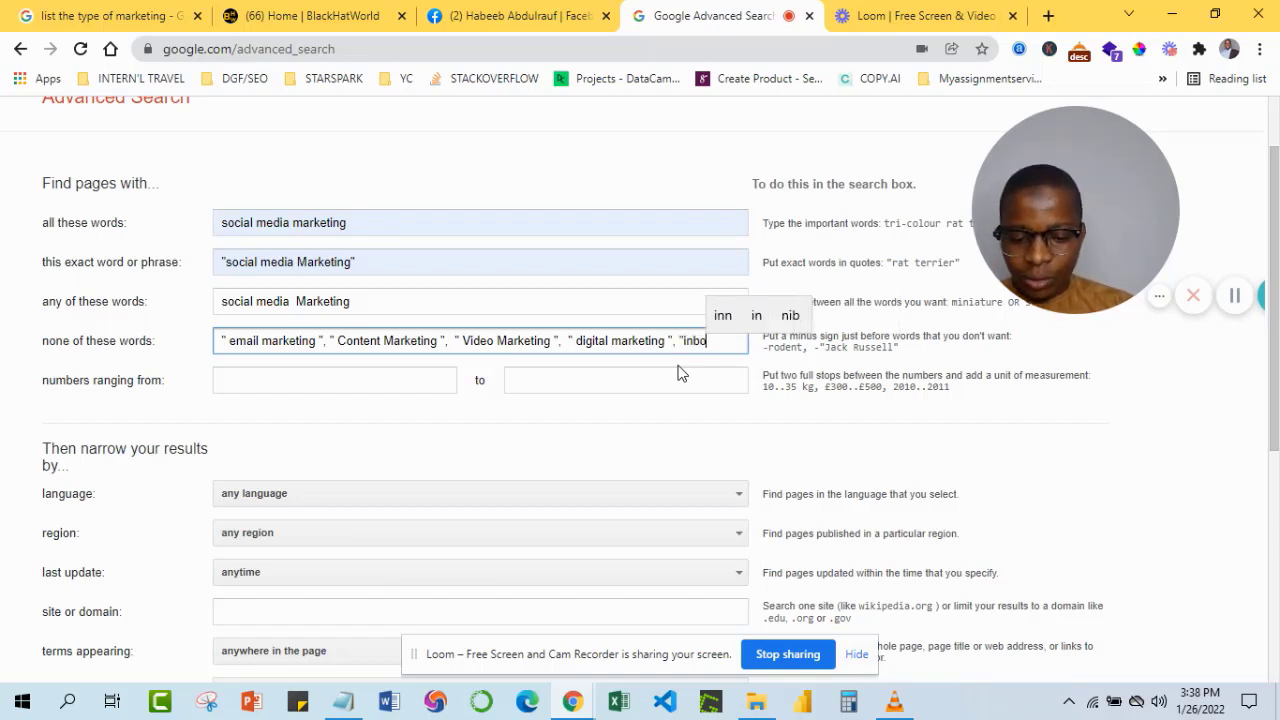
type("und")
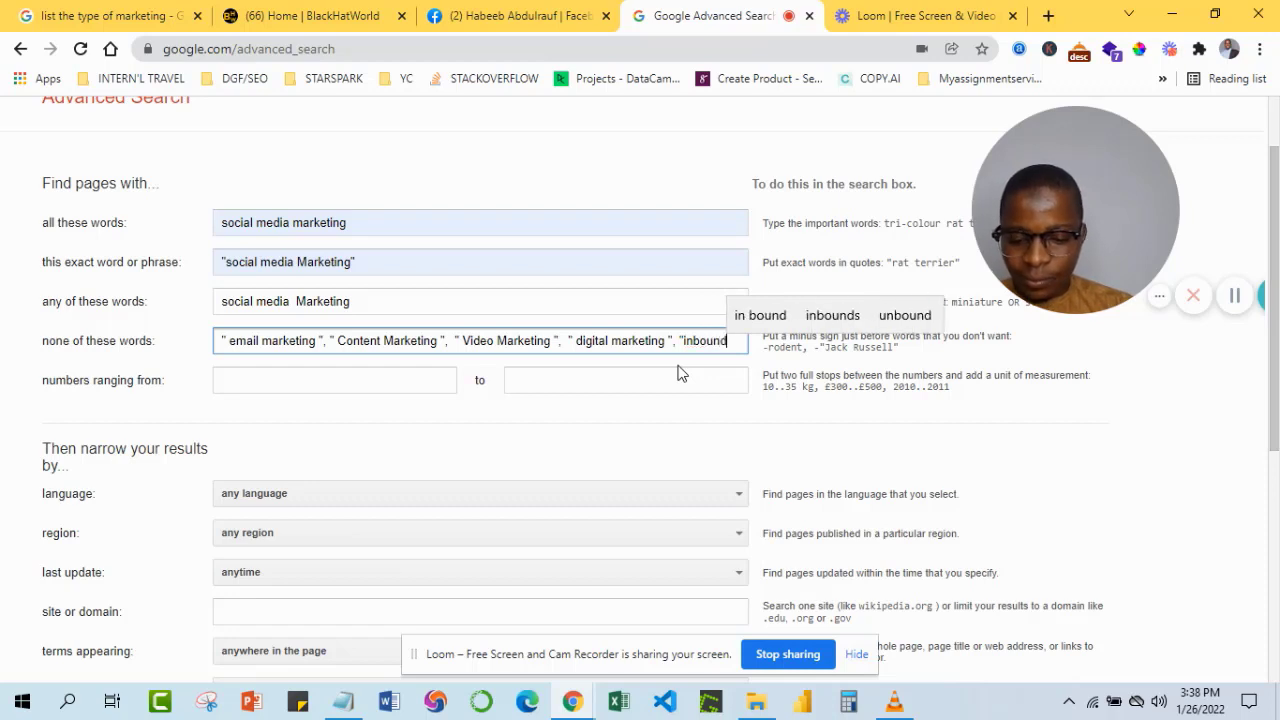
type(" marketing ")
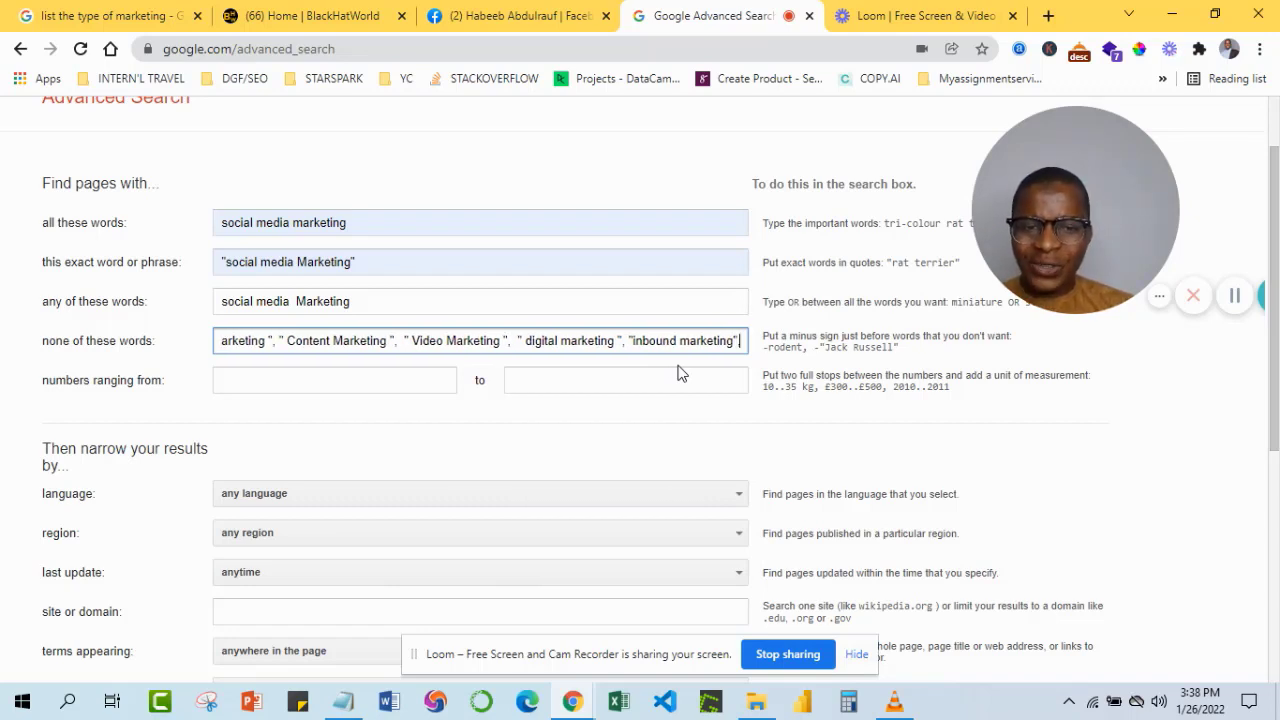
type(" ,")
scroll(669, 343, "up", 1)
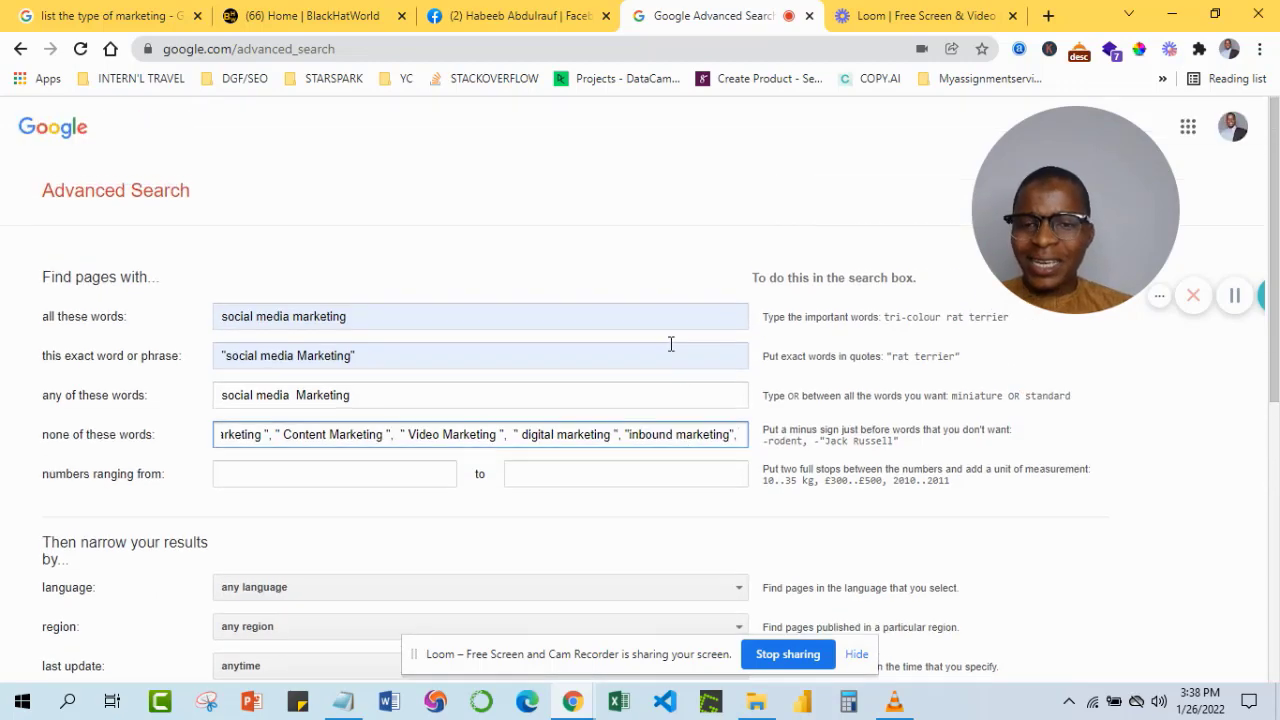
scroll(486, 479, "down", 1)
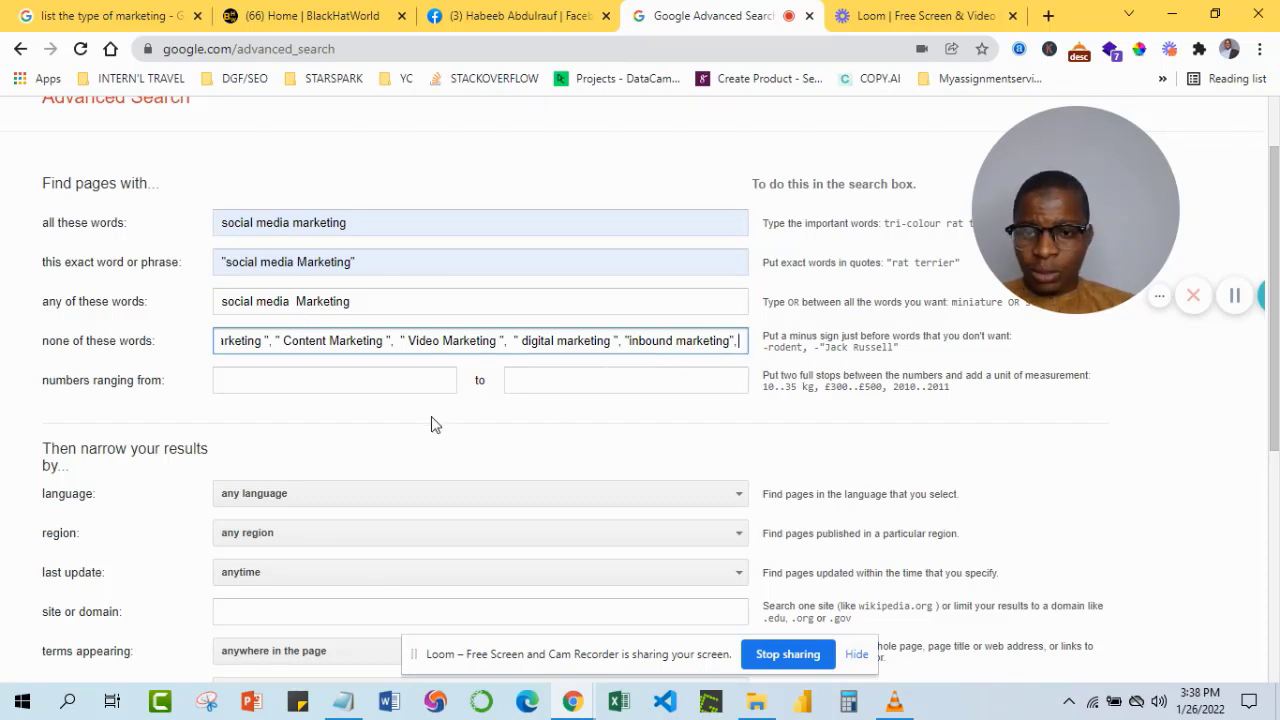
scroll(430, 425, "up", 1)
scroll(430, 425, "down", 1)
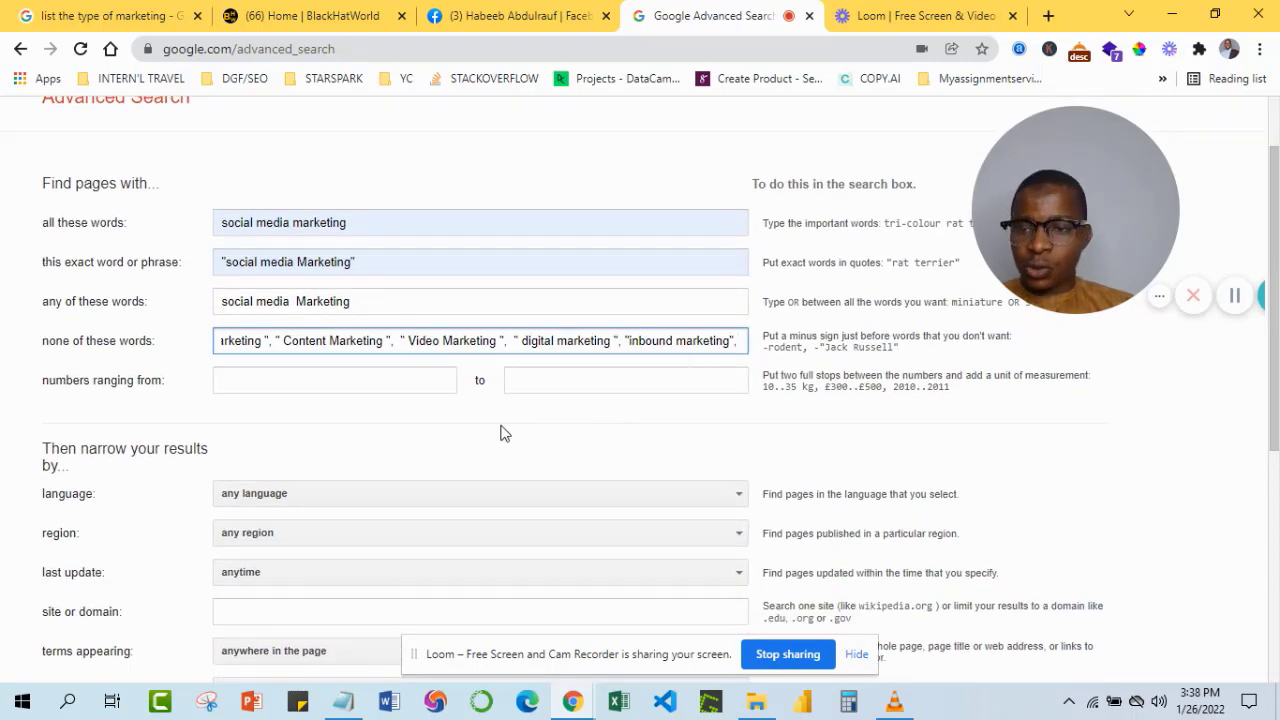
Set the numbers ranging from 2020 to 2021, choosing the suggested entry for the upper limit.
scroll(397, 370, "down", 1)
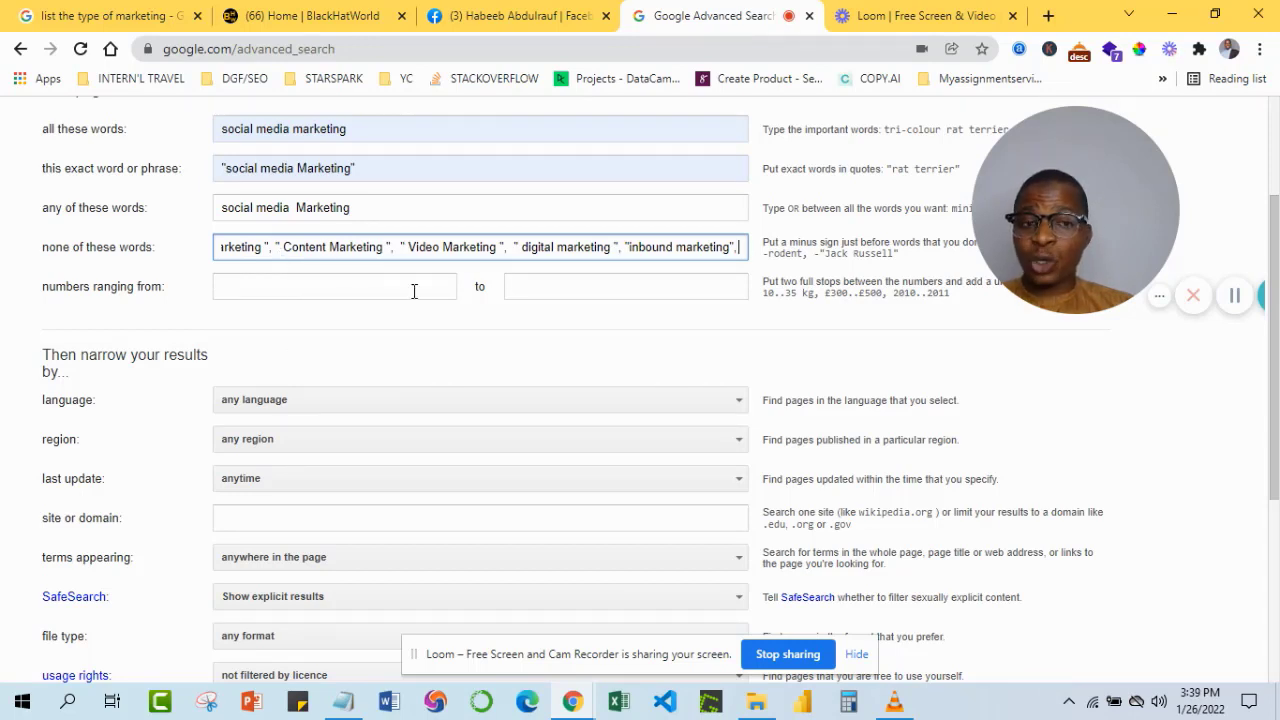
left_click(330, 291)
type("2")
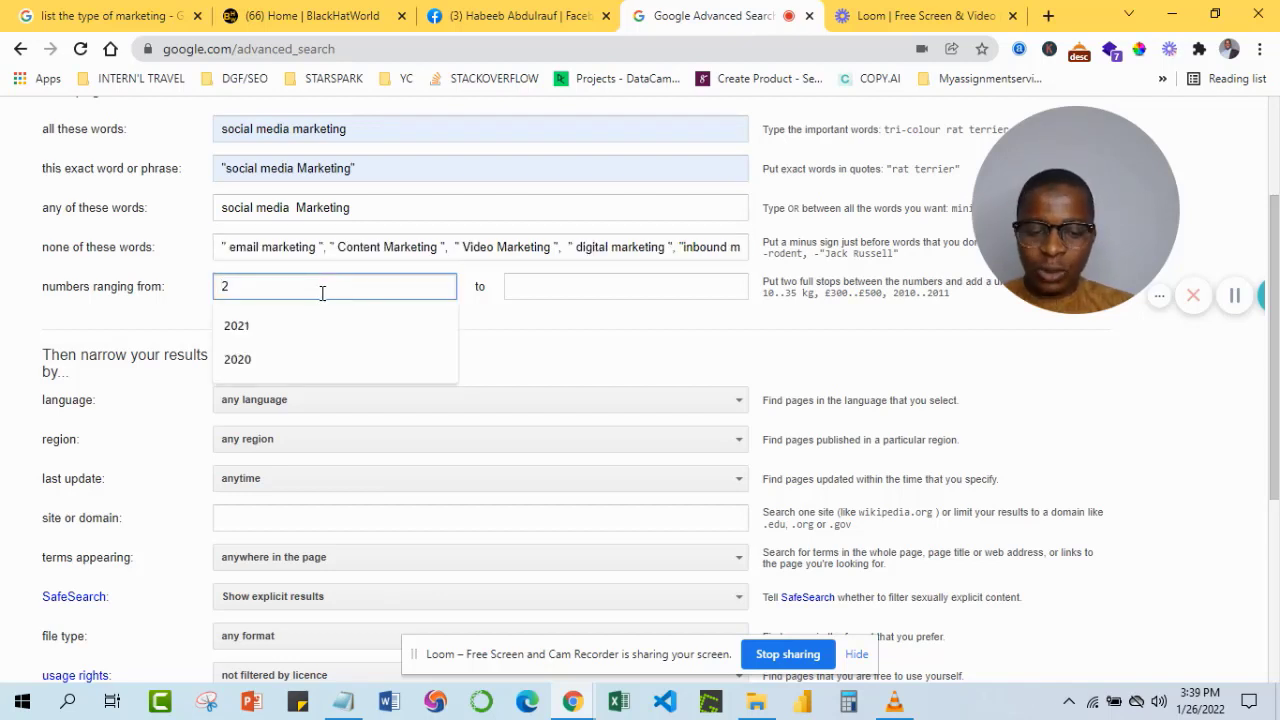
type("2")
key("BackSpace")
type("02")
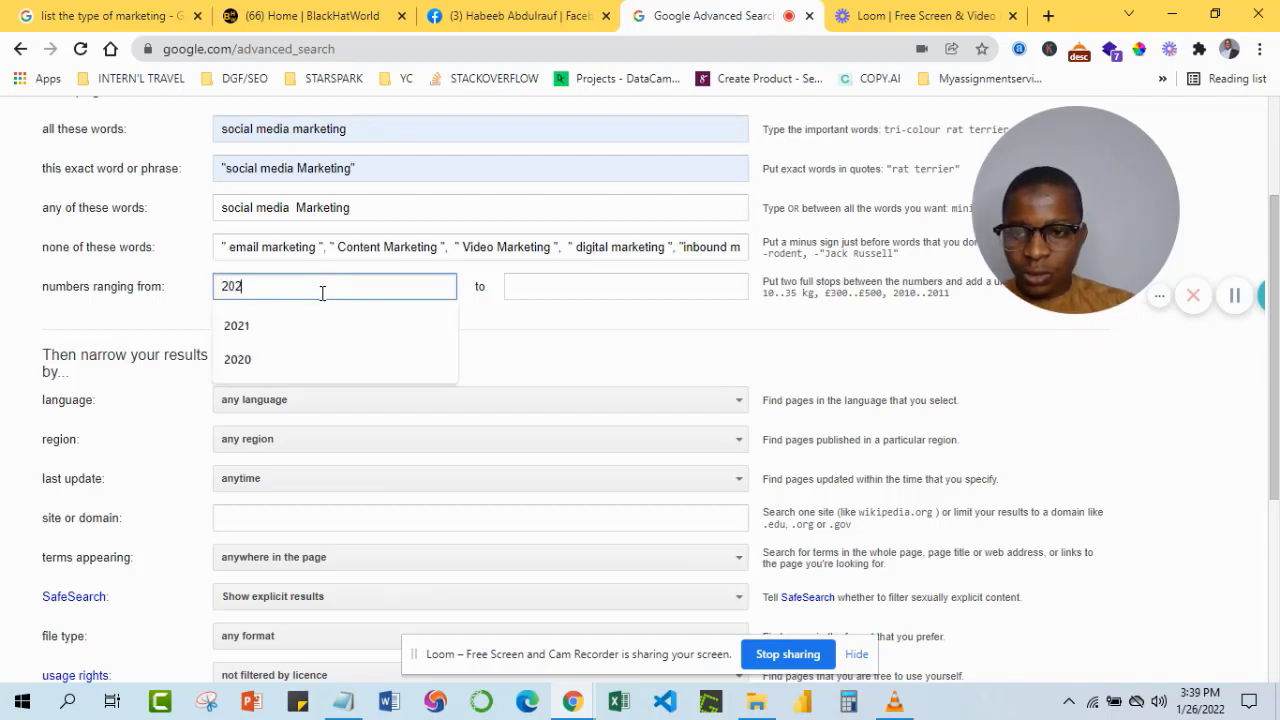
type("0")
key("BackSpace")
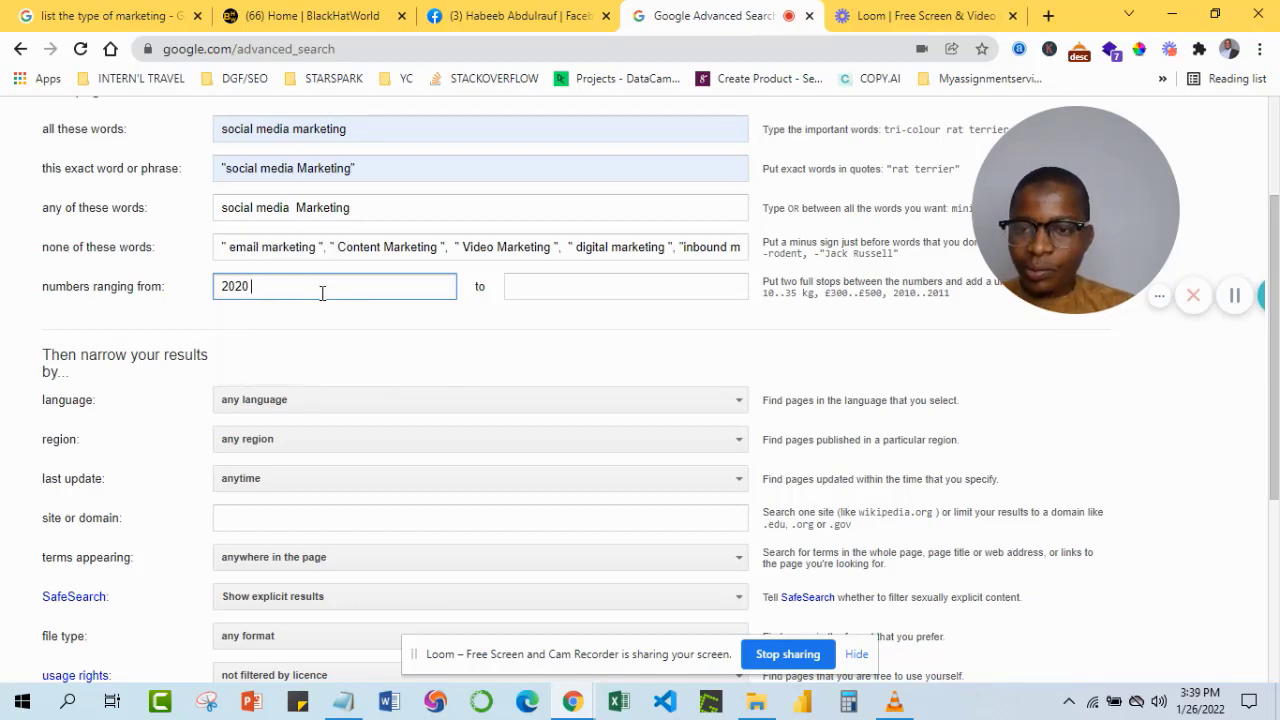
key("BackSpace")
key("BackSpace")
key("BackSpace")
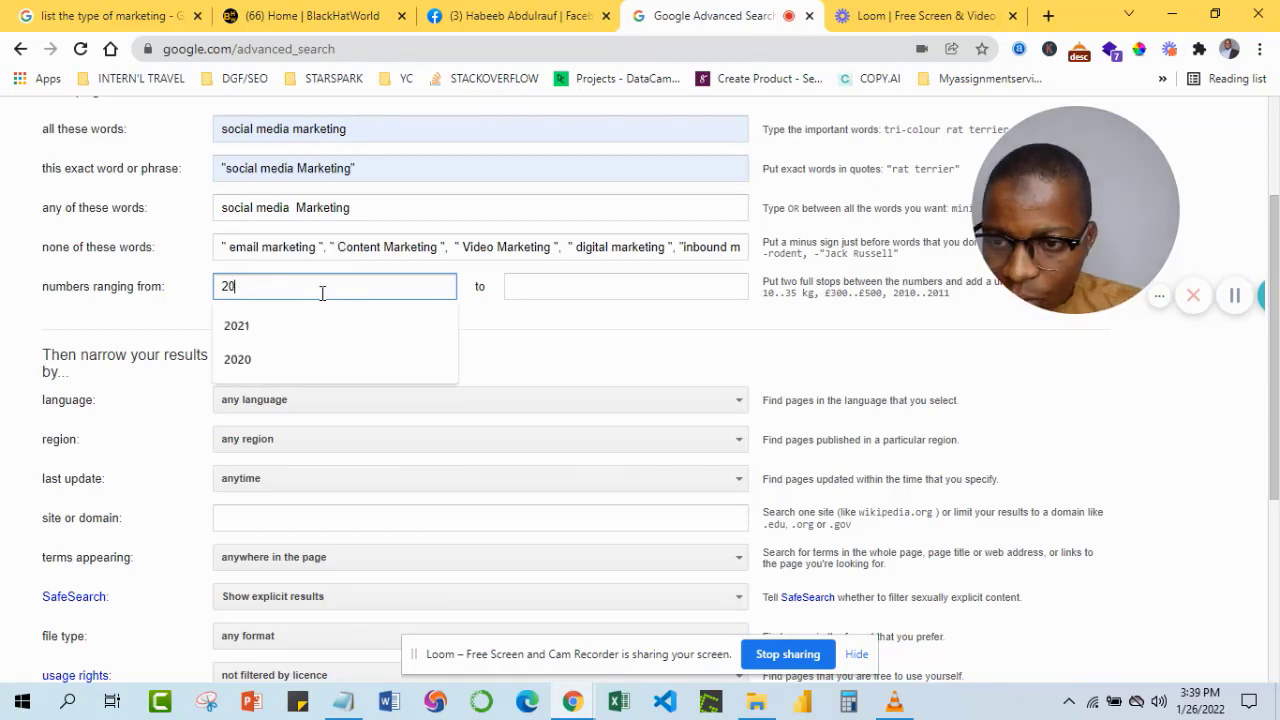
type("2020")
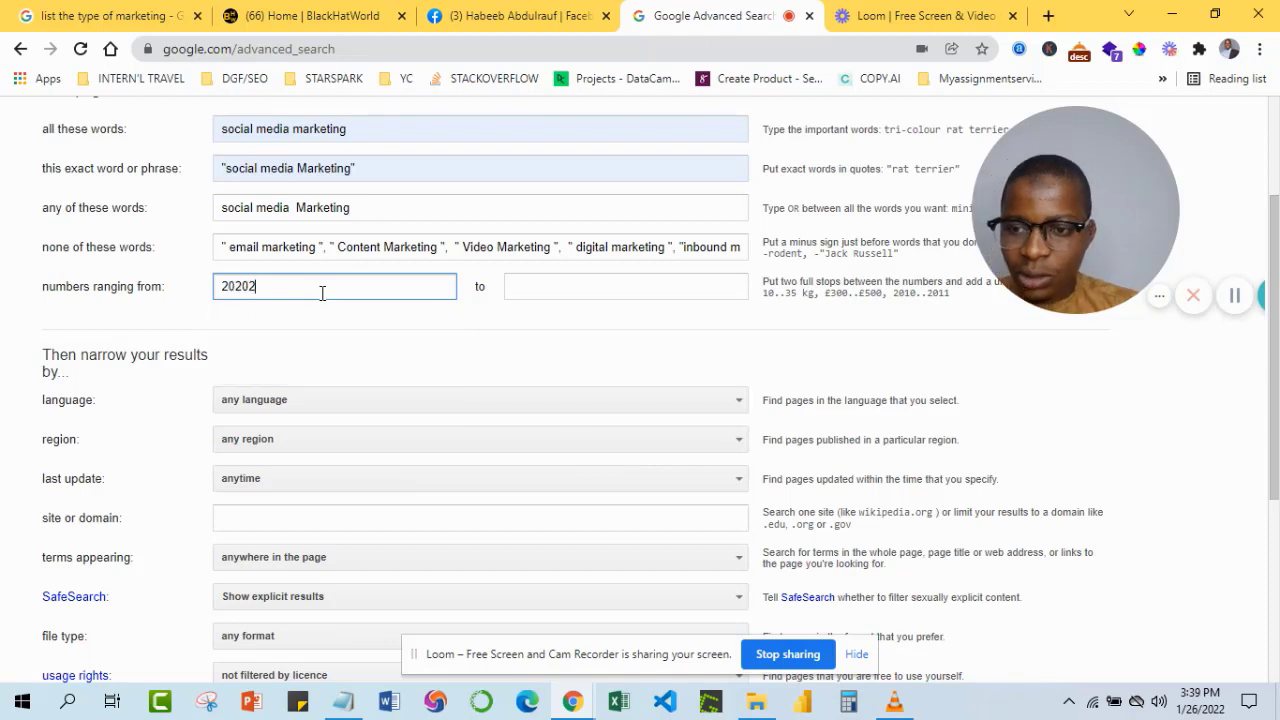
left_click(531, 285)
left_click(527, 360)
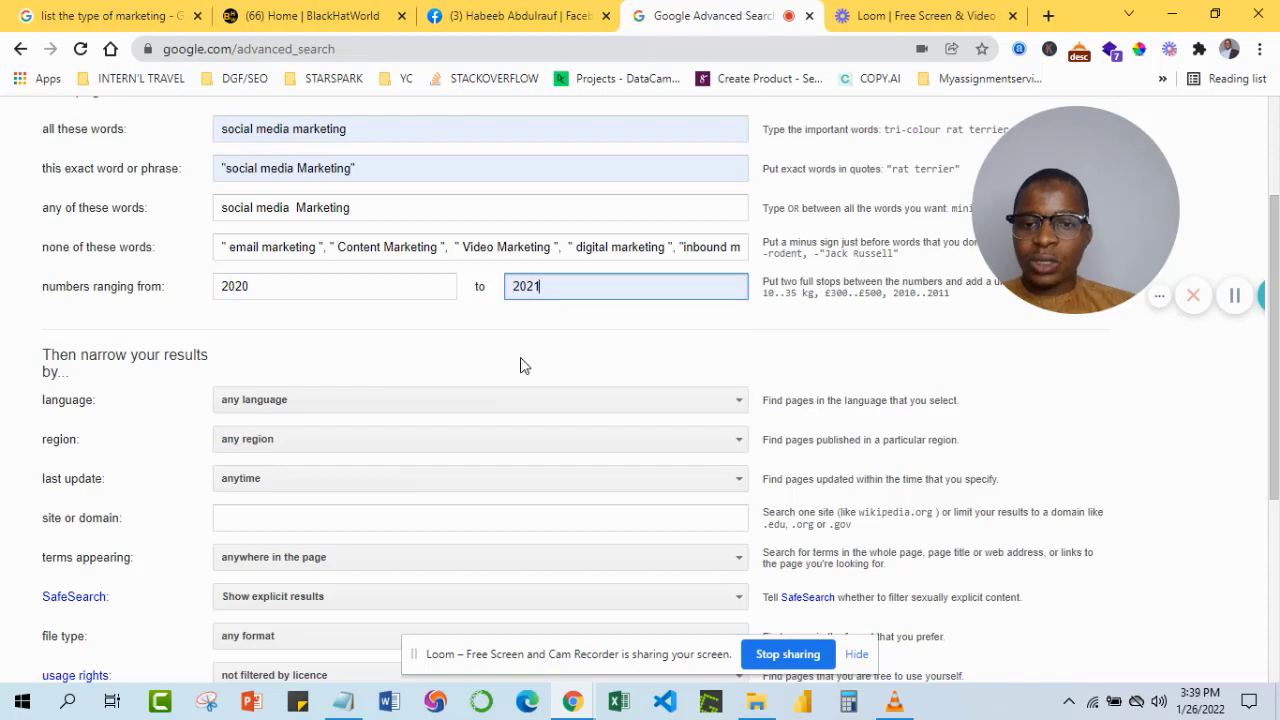
scroll(623, 317, "up", 2)
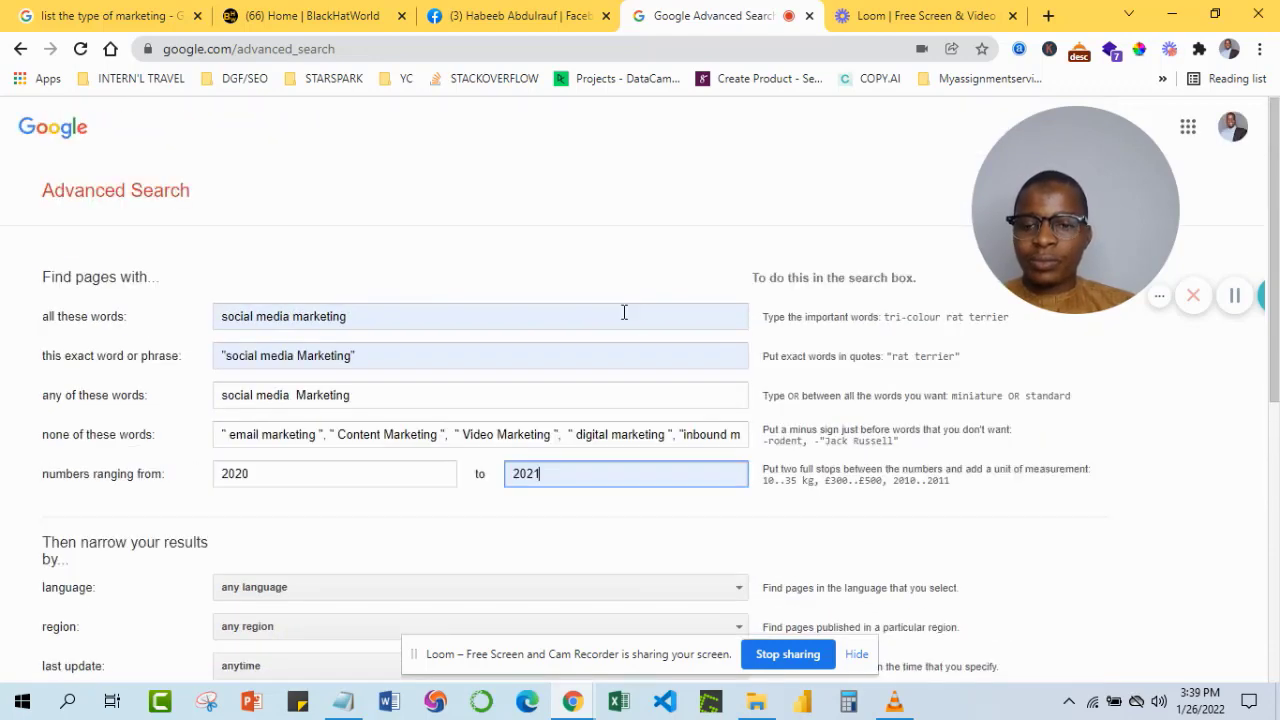
Change the number range so it runs from 2019 to 2020.
scroll(318, 490, "down", 1)
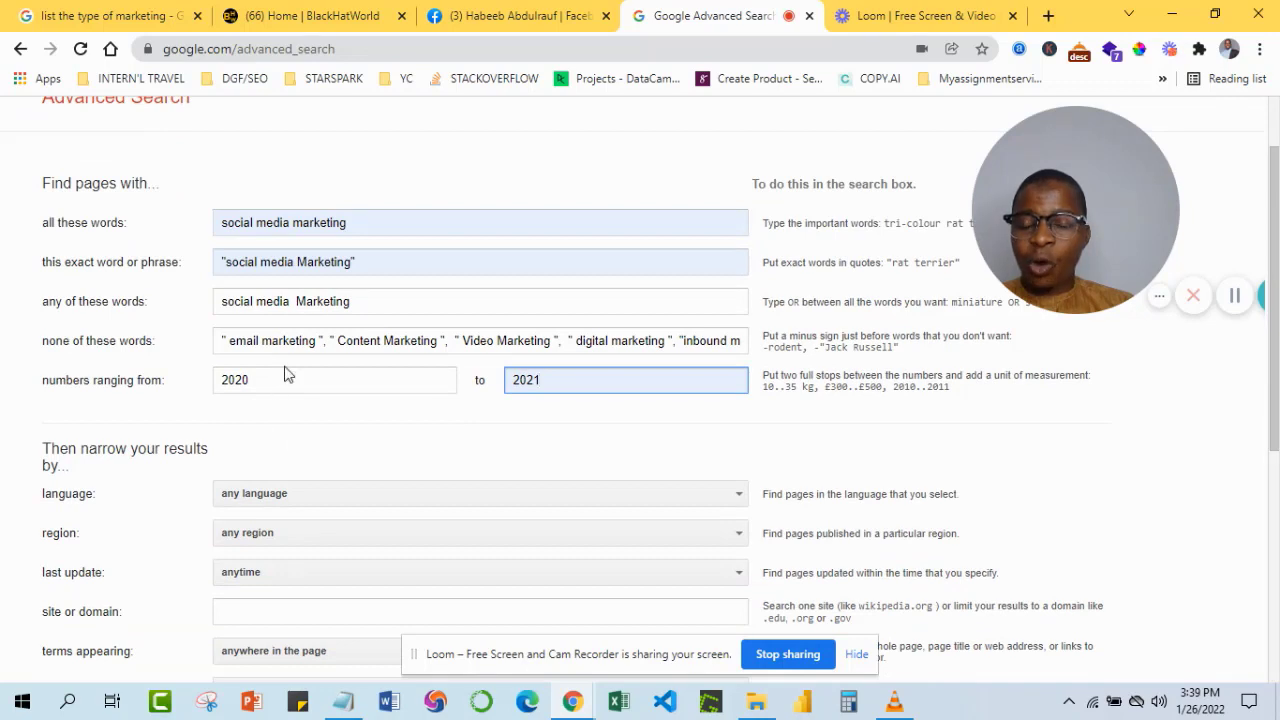
left_click_drag(282, 383, 213, 385)
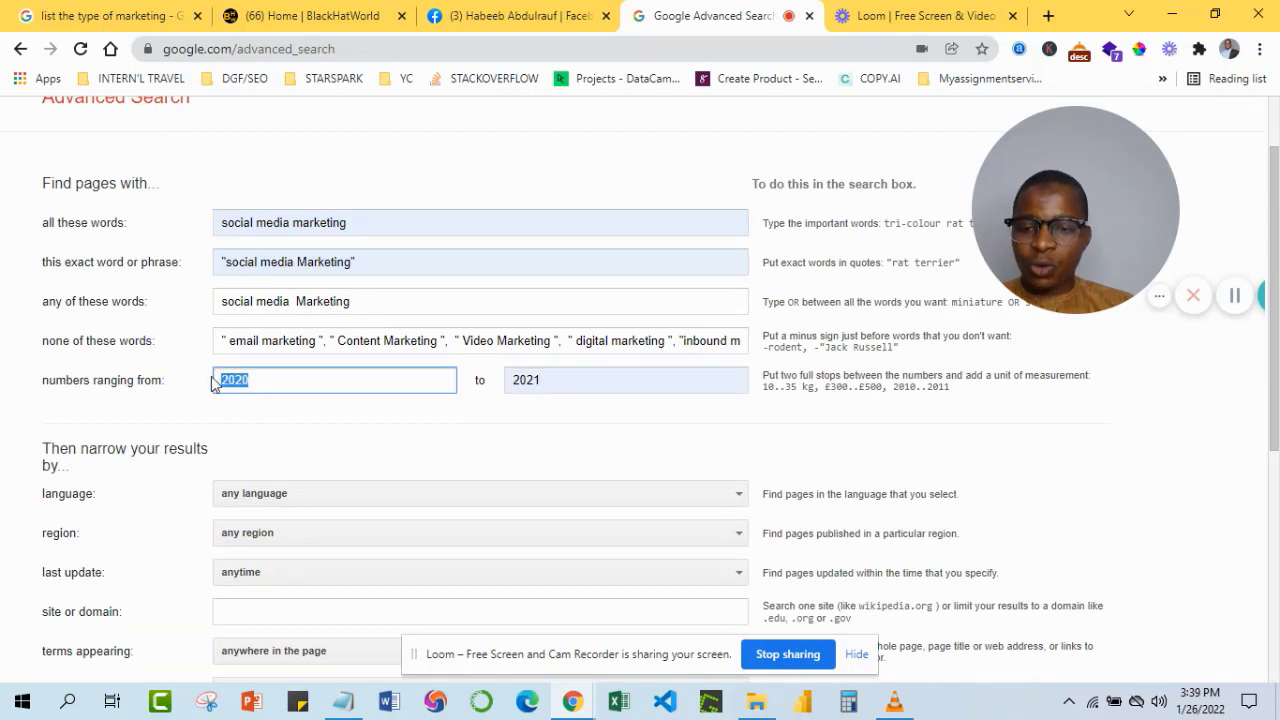
type("20")
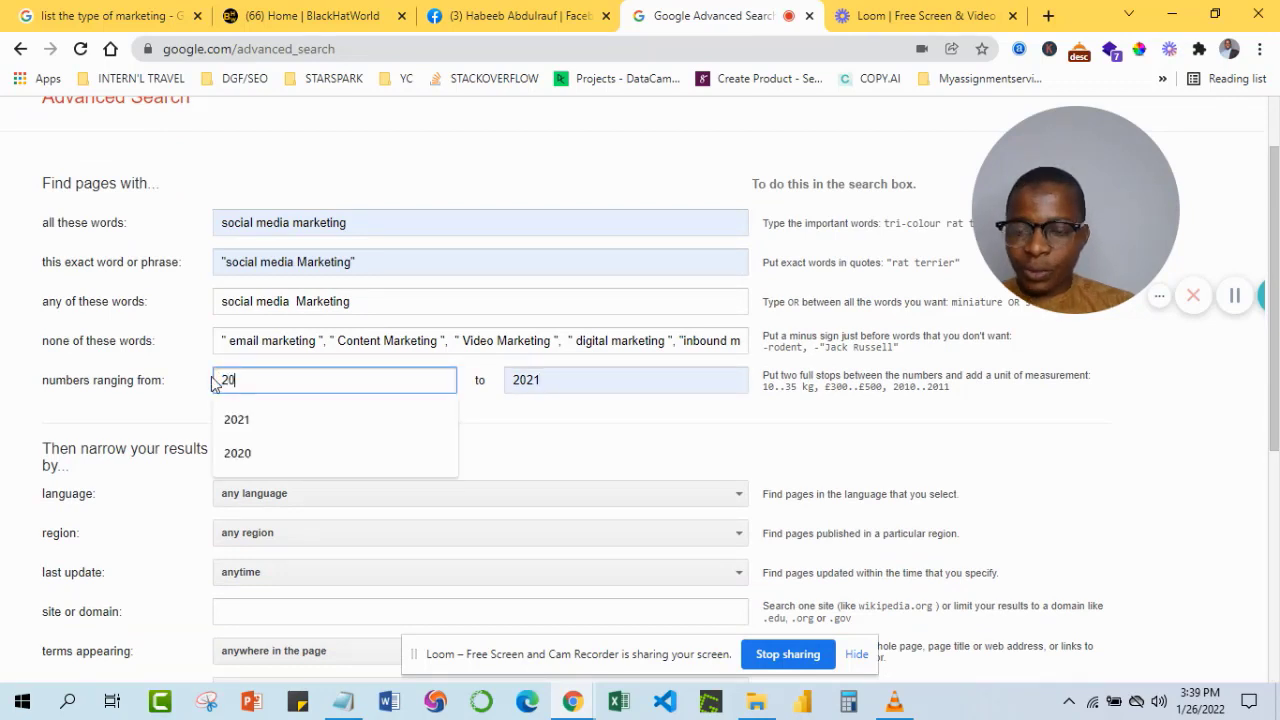
type("19")
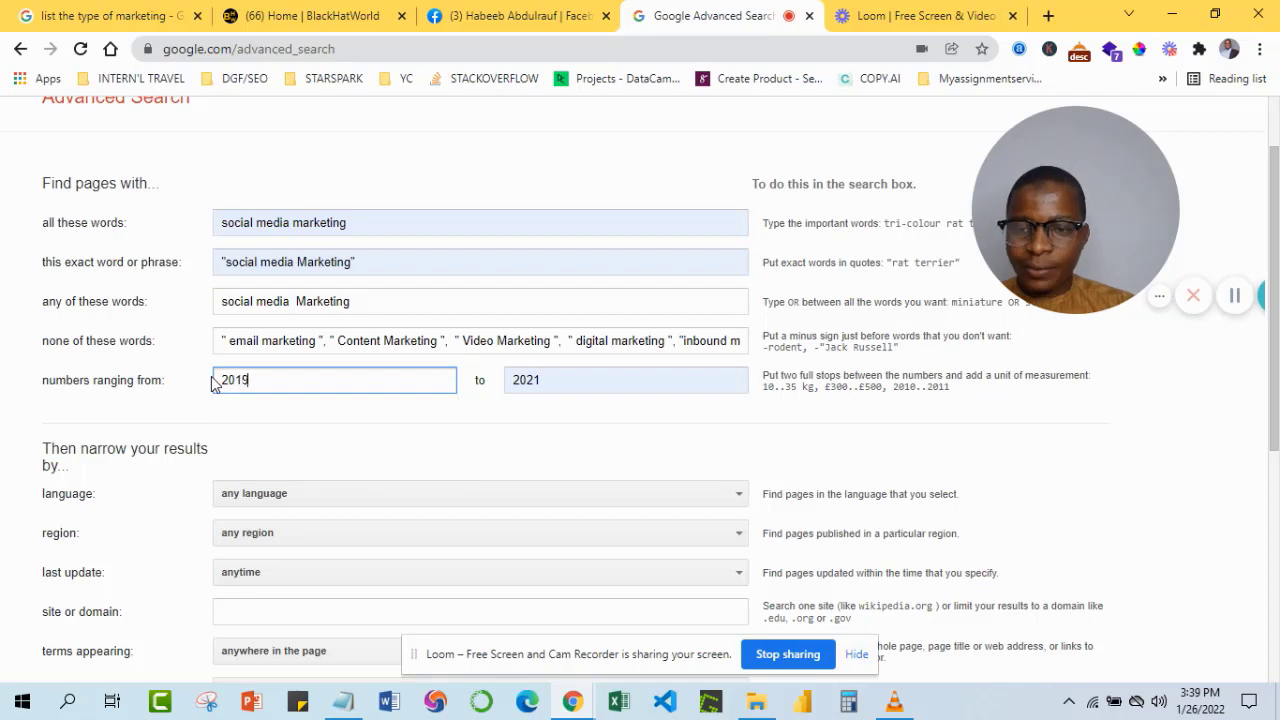
left_click(556, 389)
left_click_drag(556, 380, 516, 378)
type("2020")
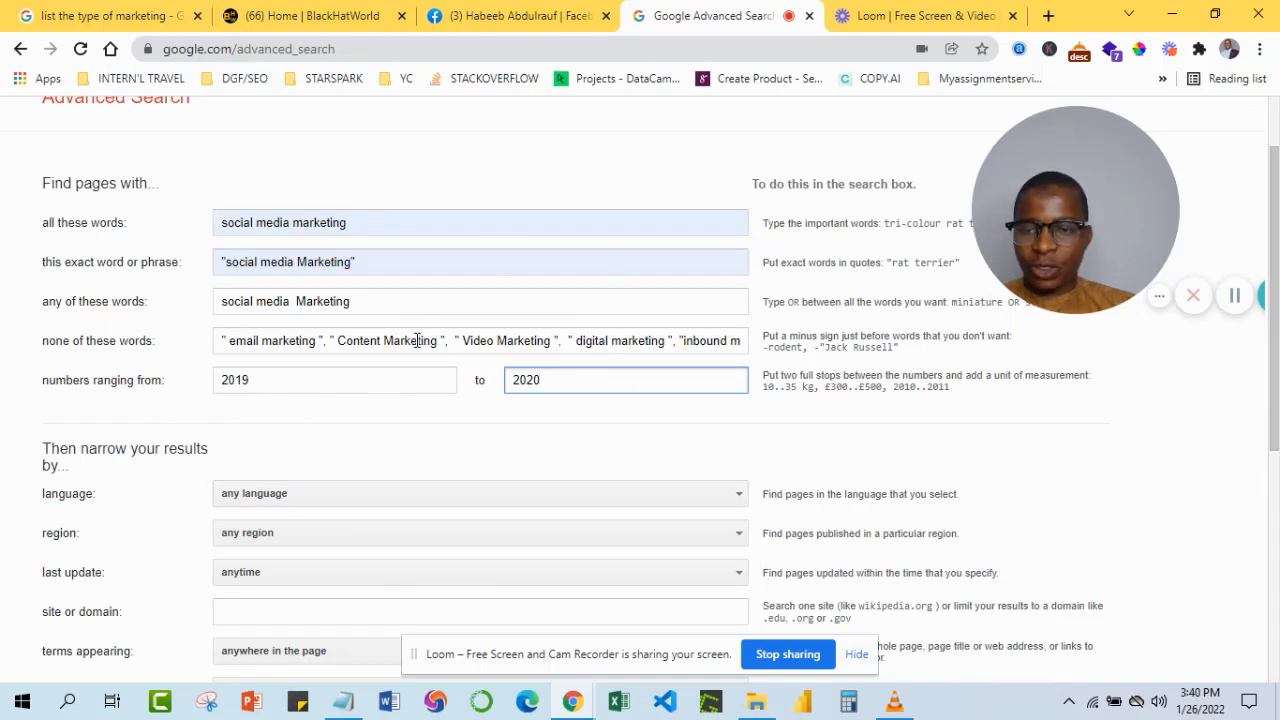
Run the advanced search with the completed word and number-range criteria.
scroll(364, 314, "up", 2)
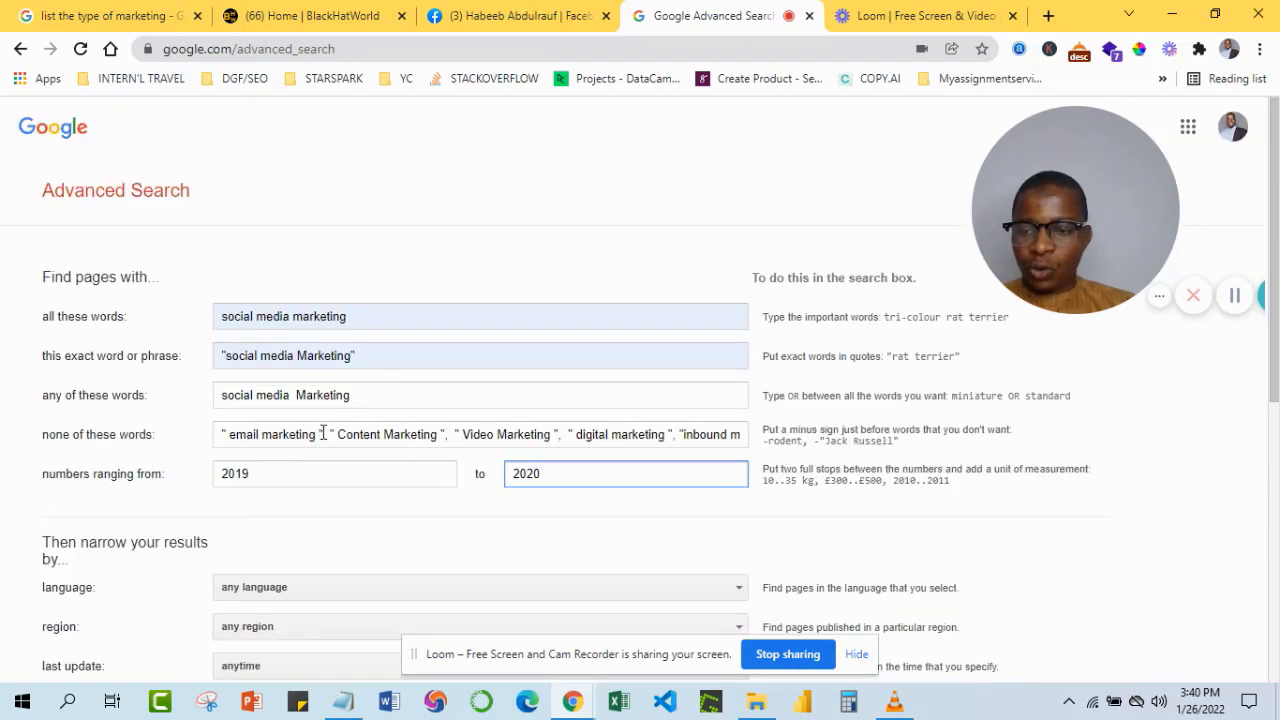
scroll(318, 440, "down", 5)
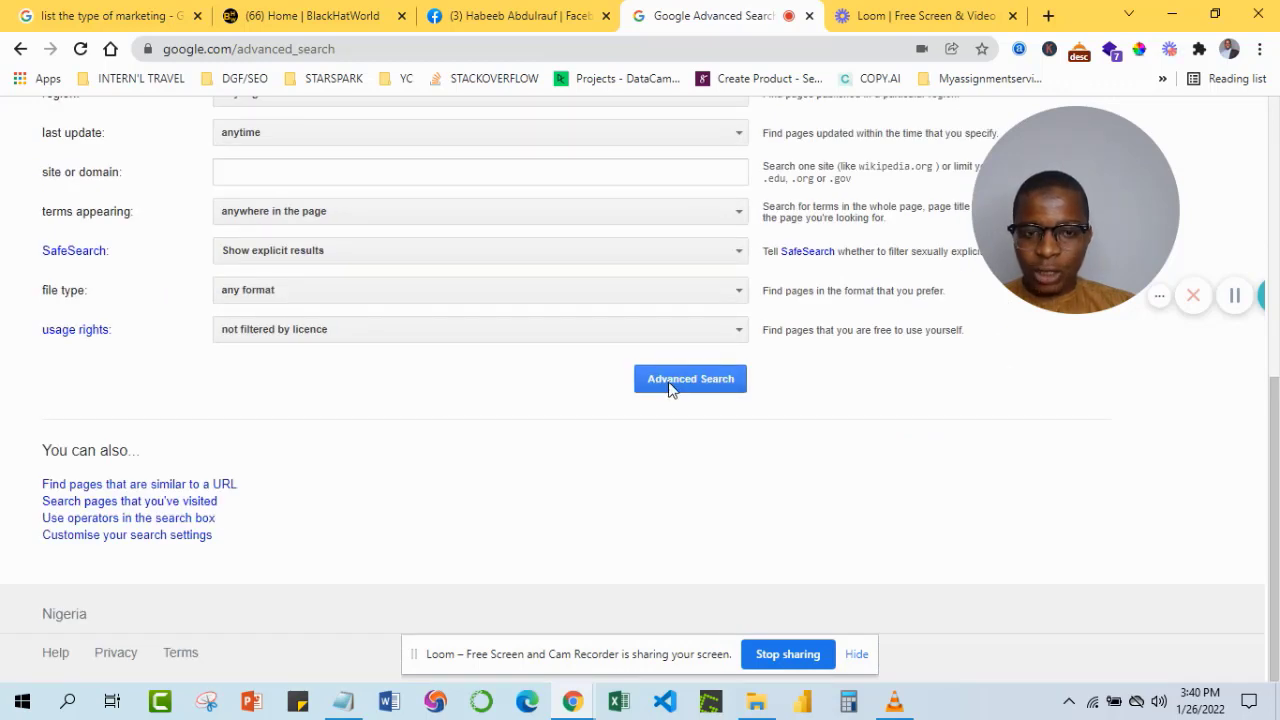
left_click(685, 389)
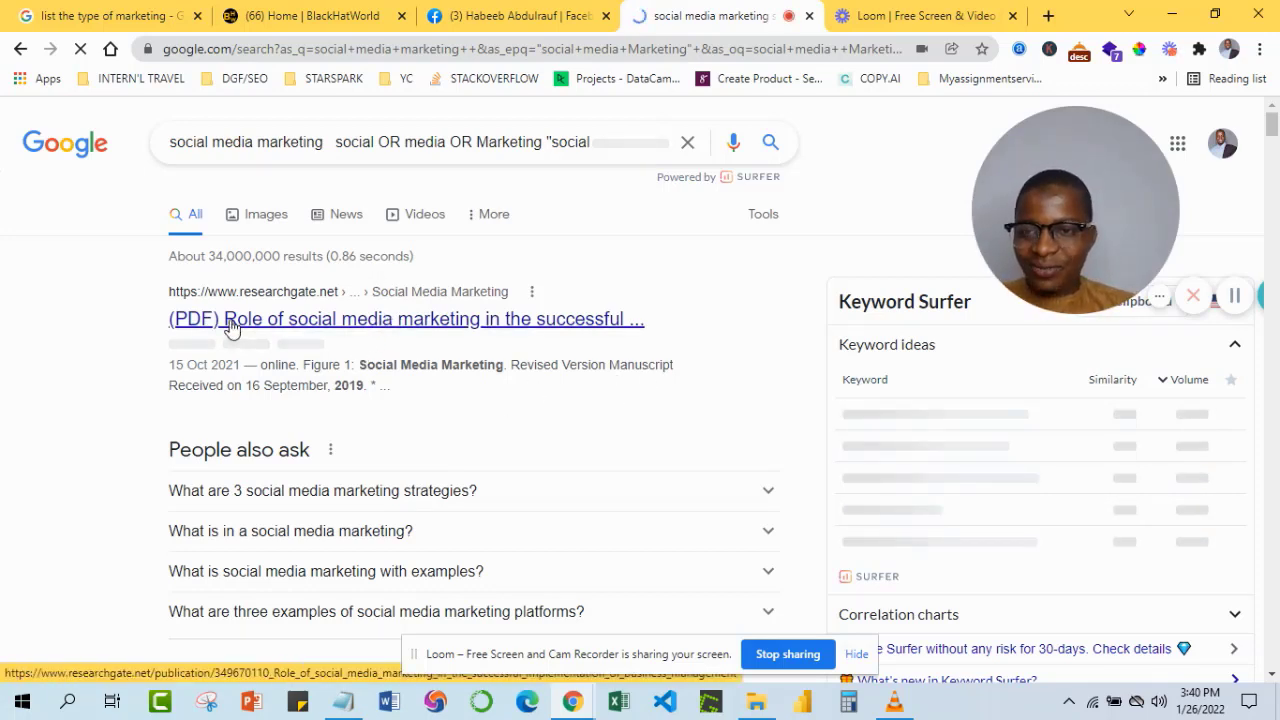
Examine the search results for social media marketing pages that mention the years 2019 or 2020.
scroll(320, 334, "down", 2)
scroll(320, 334, "up", 2)
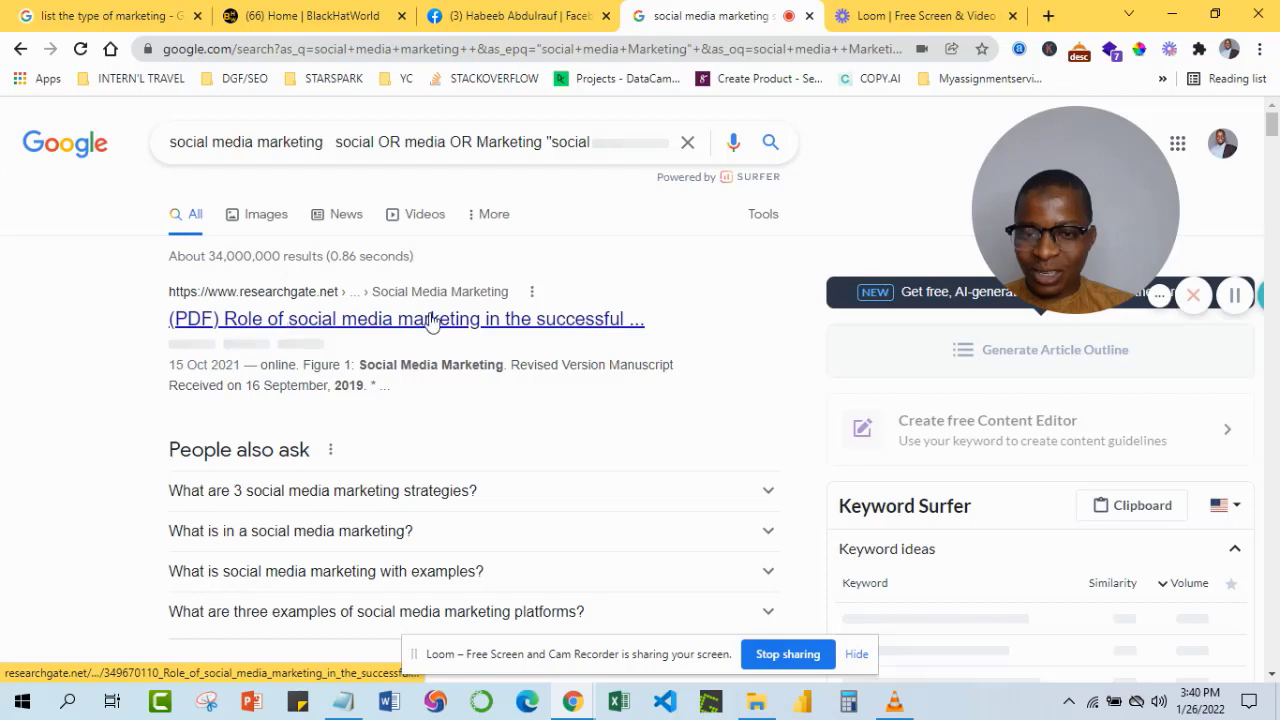
scroll(418, 348, "down", 4)
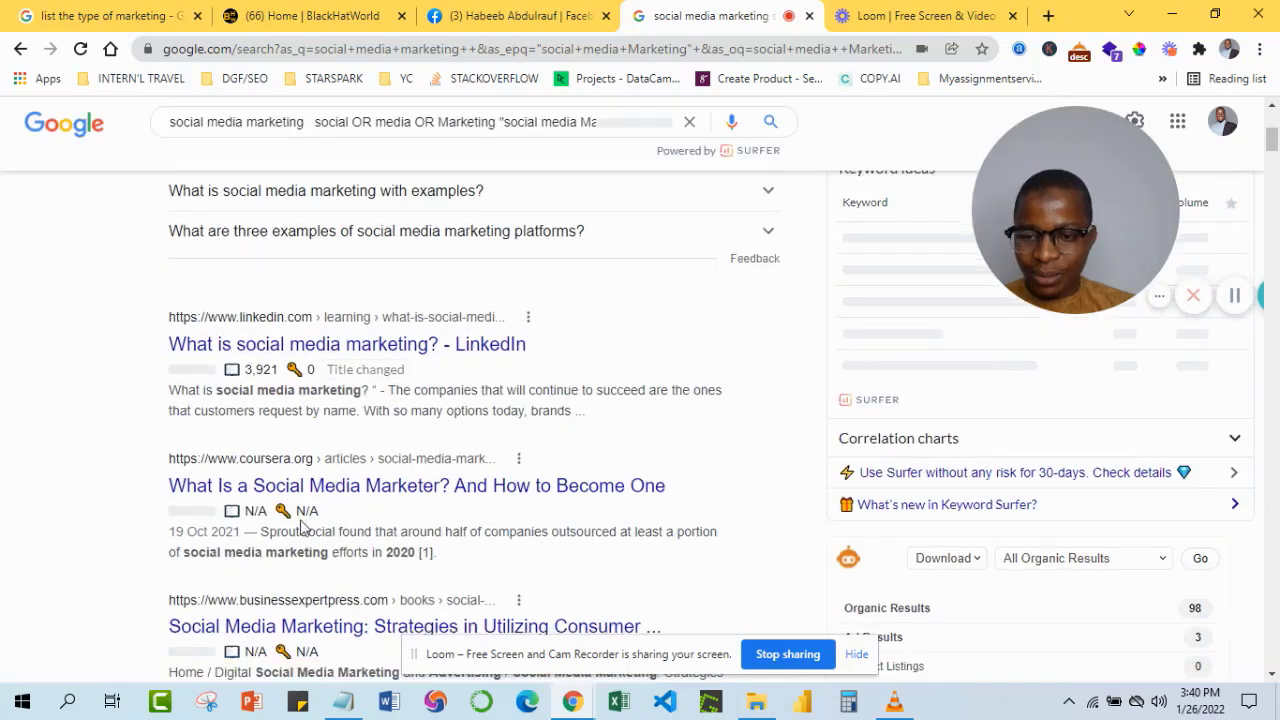
scroll(400, 400, "down", 1)
scroll(465, 415, "down", 4)
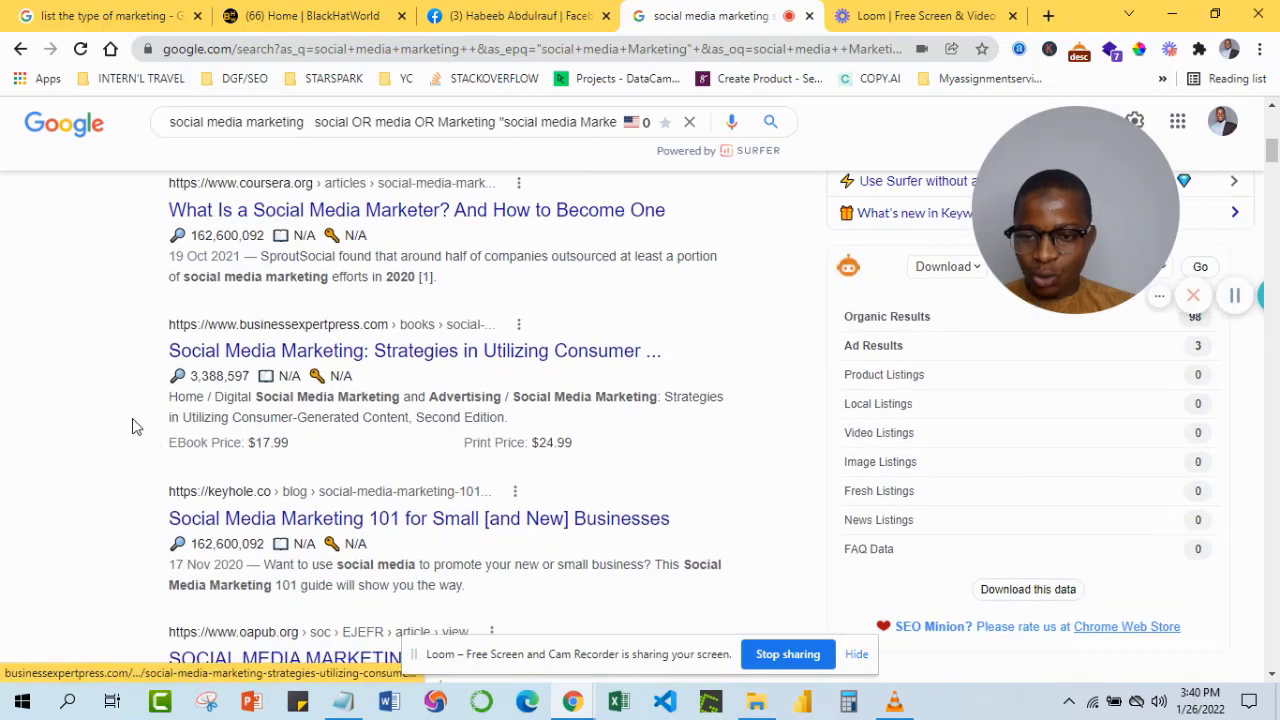
scroll(179, 470, "down", 1)
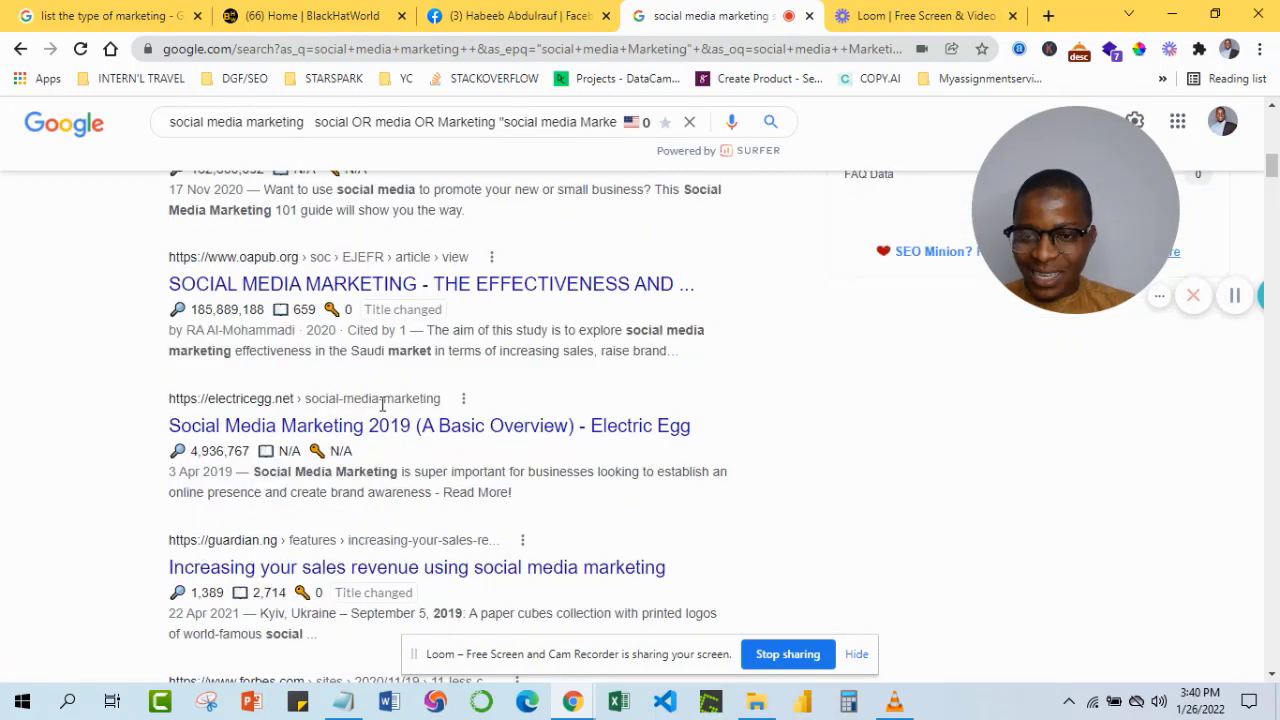
scroll(240, 390, "up", 1)
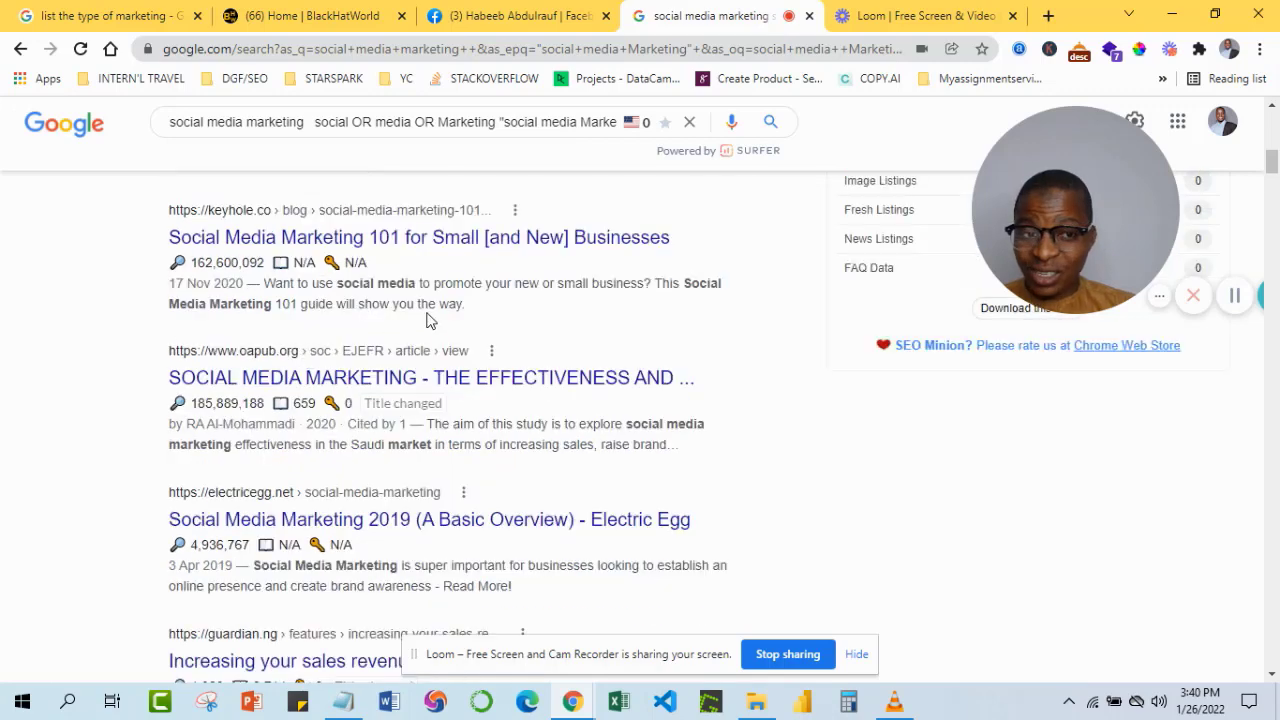
scroll(211, 380, "down", 3)
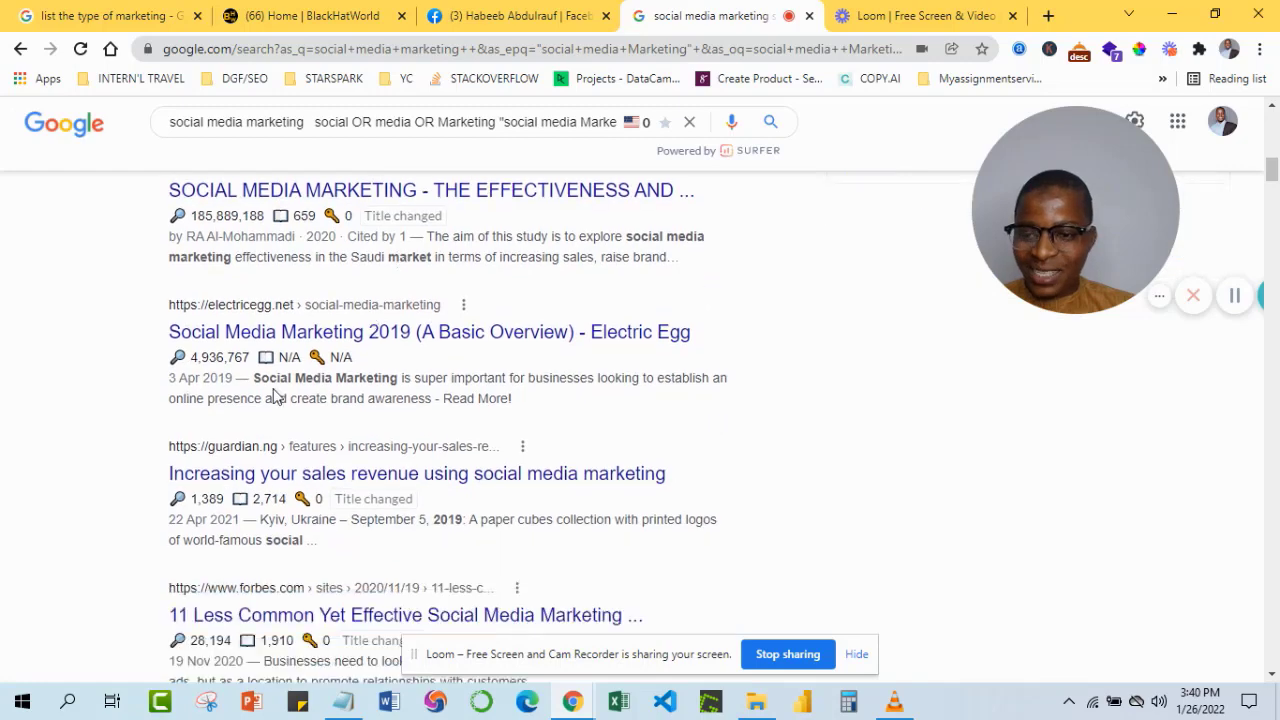
scroll(201, 424, "down", 2)
scroll(354, 391, "down", 1)
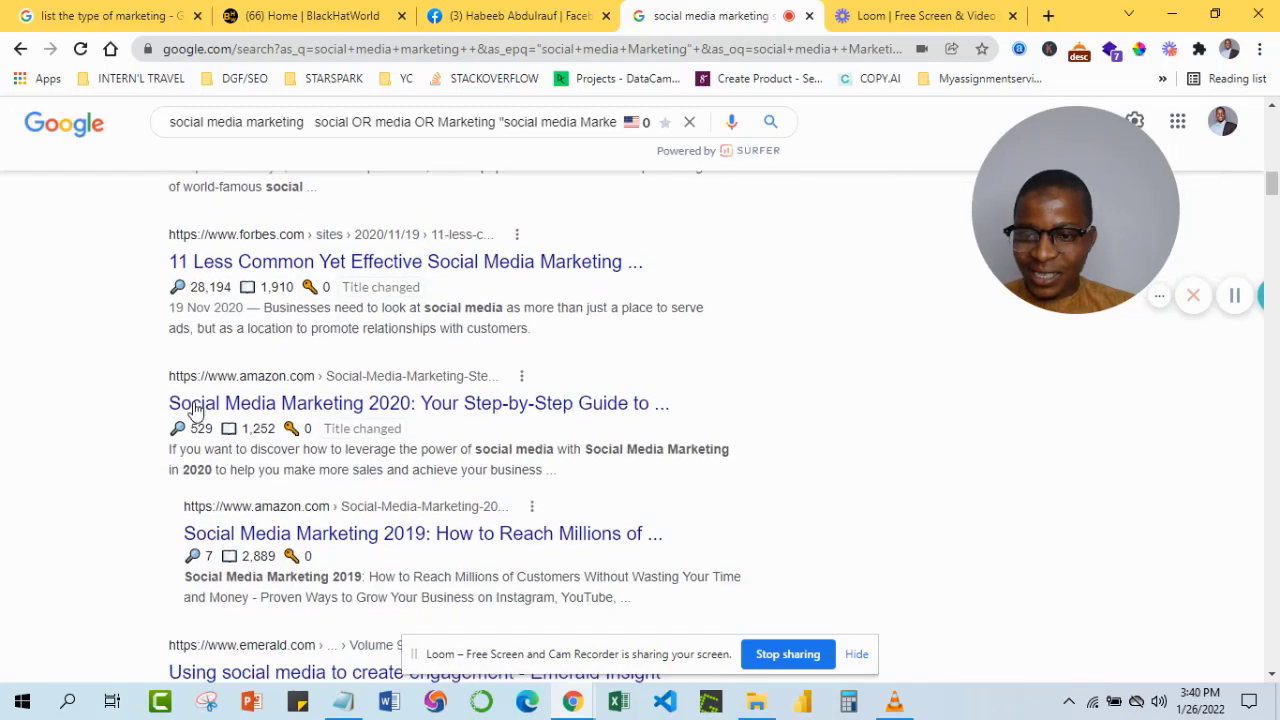
scroll(378, 370, "down", 3)
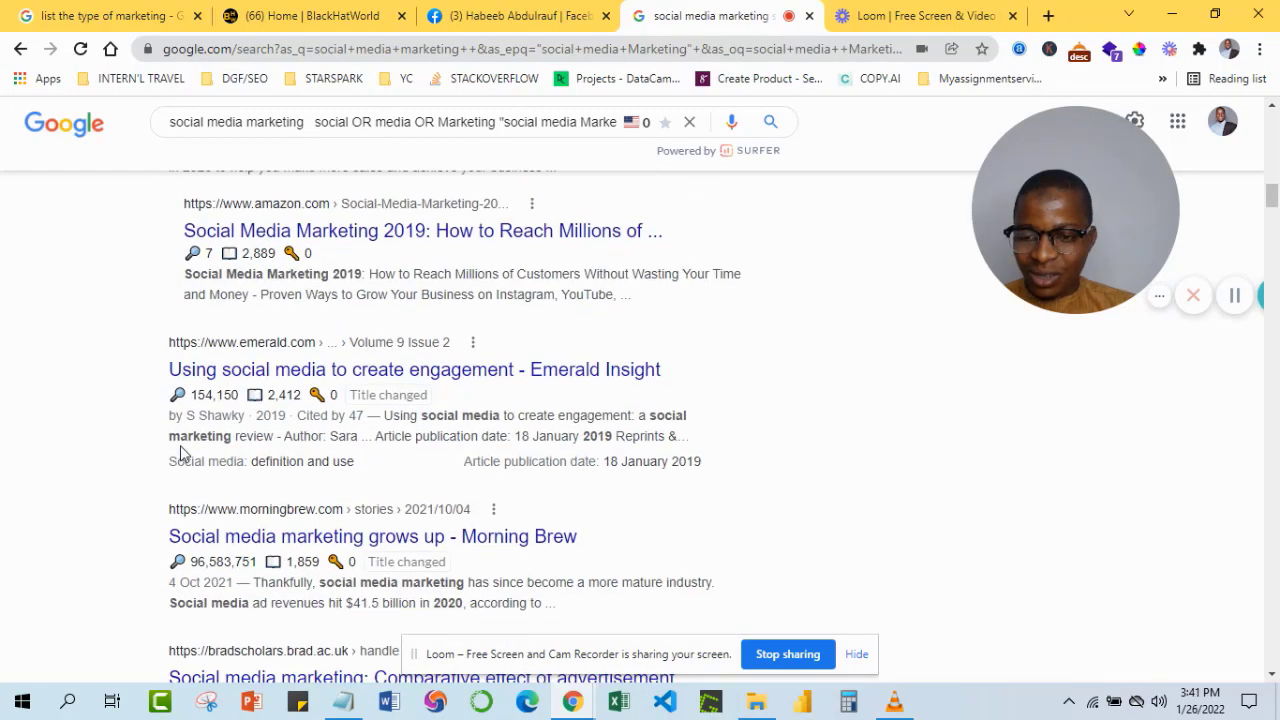
scroll(690, 360, "down", 1)
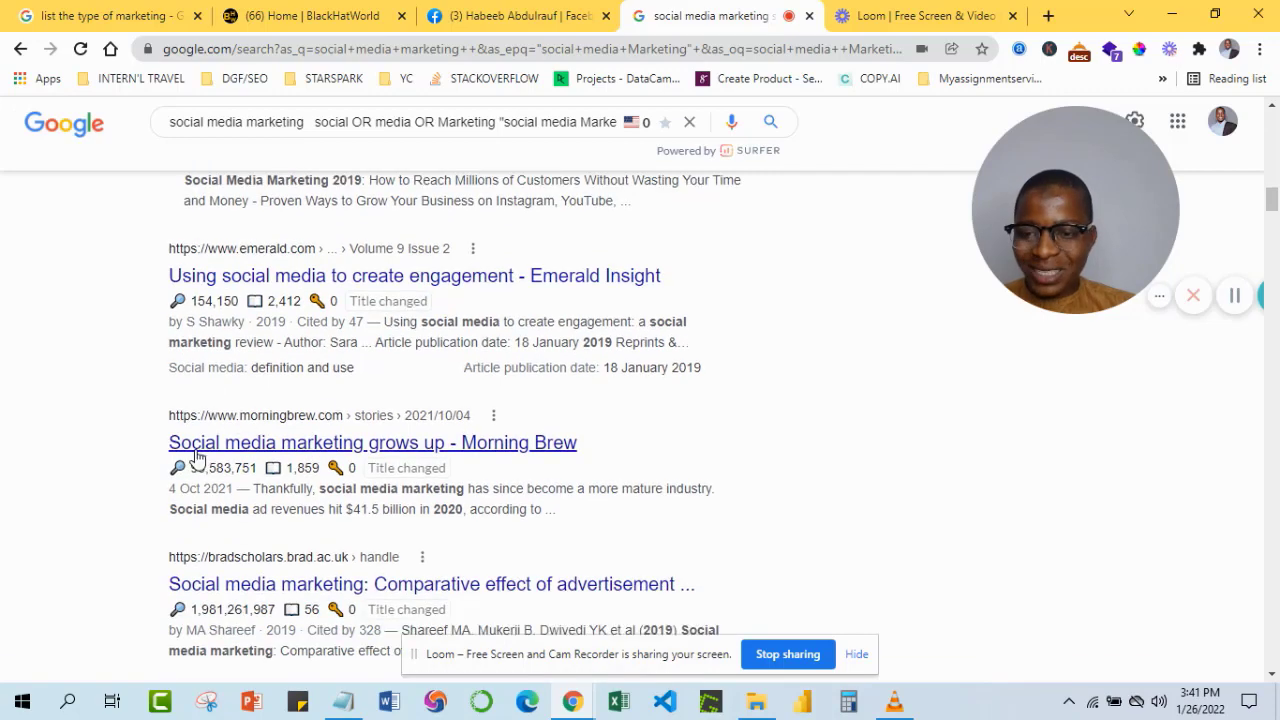
Run a plain Google search for "social media marketing" in a new browser tab.
left_click(1047, 17)
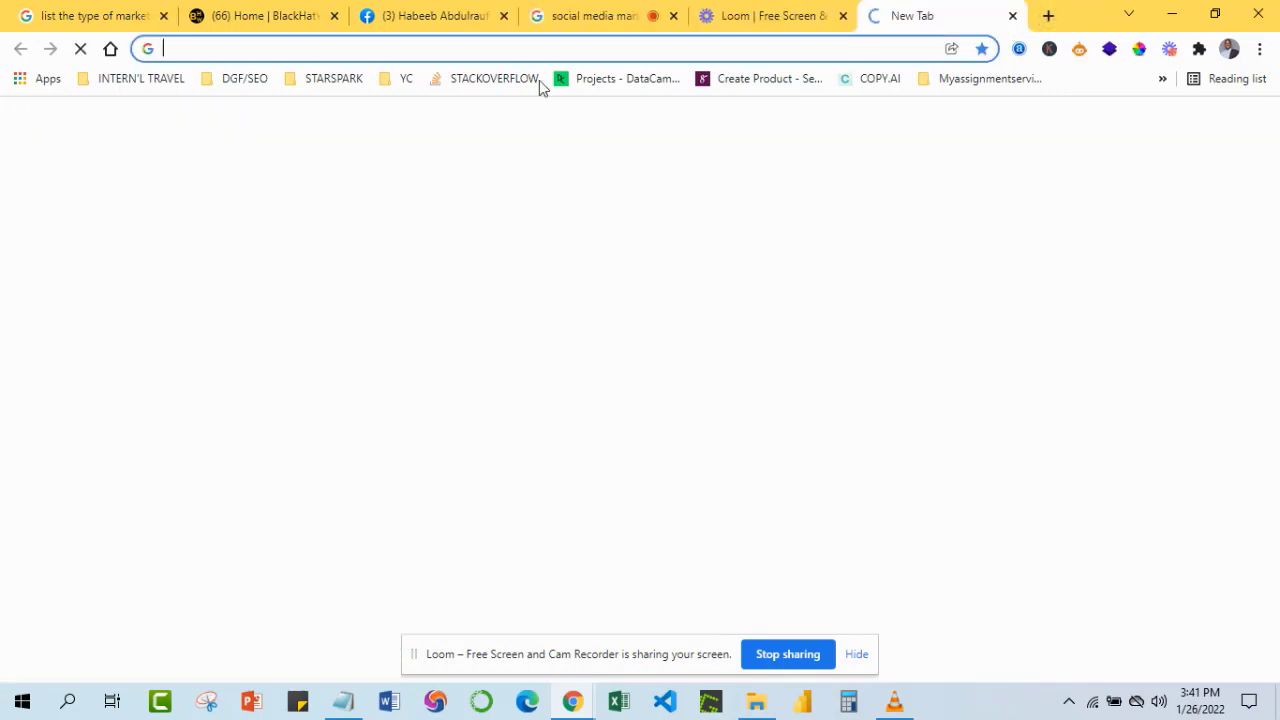
left_click(501, 49)
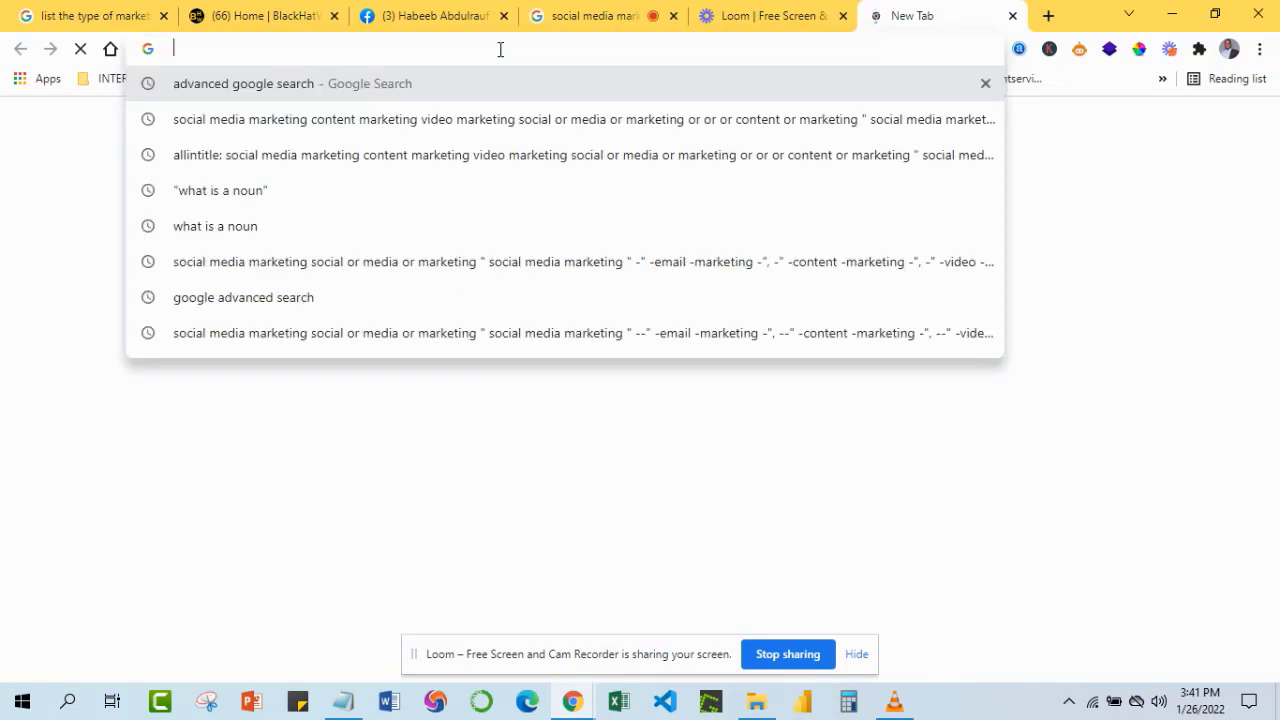
type("soc")
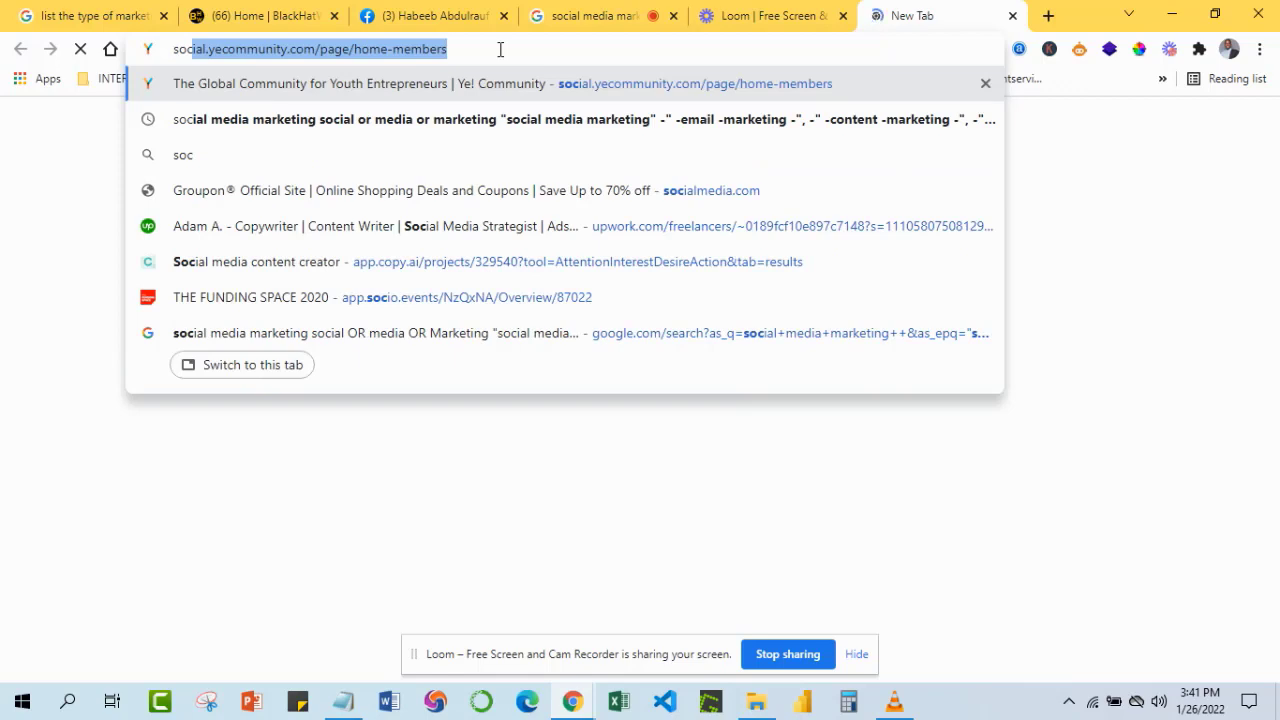
type("ial media ")
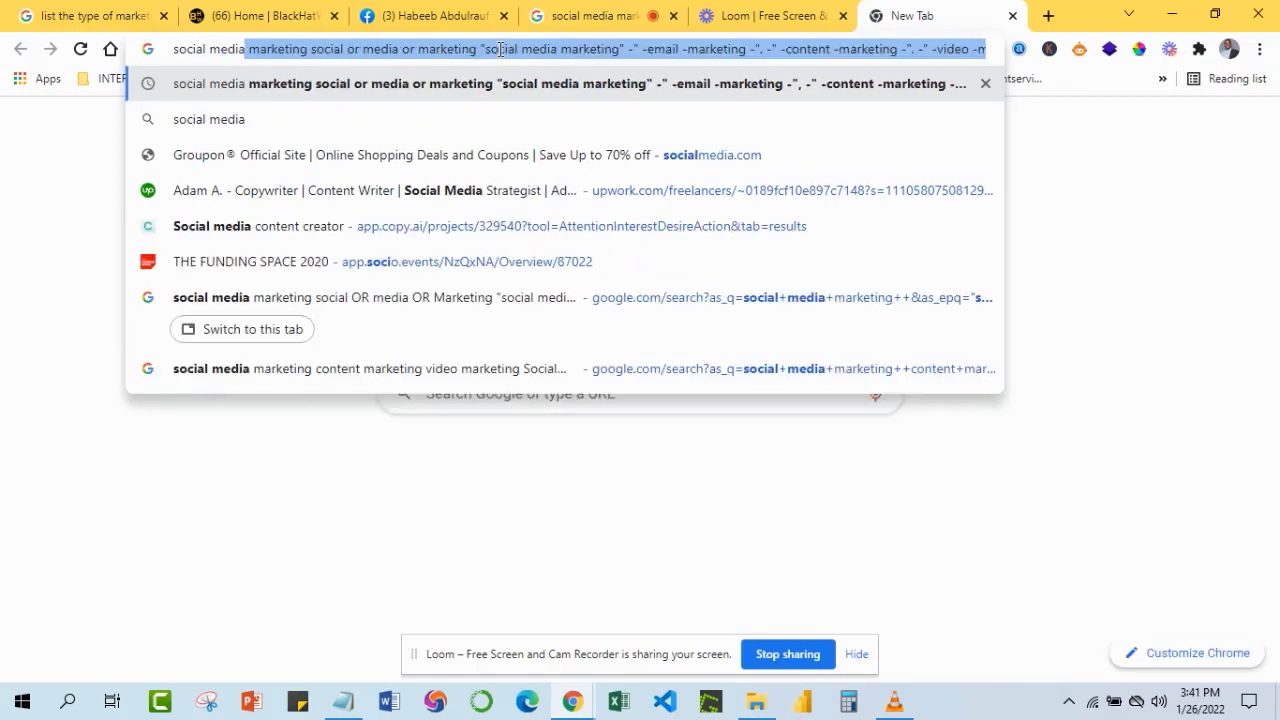
type("ma")
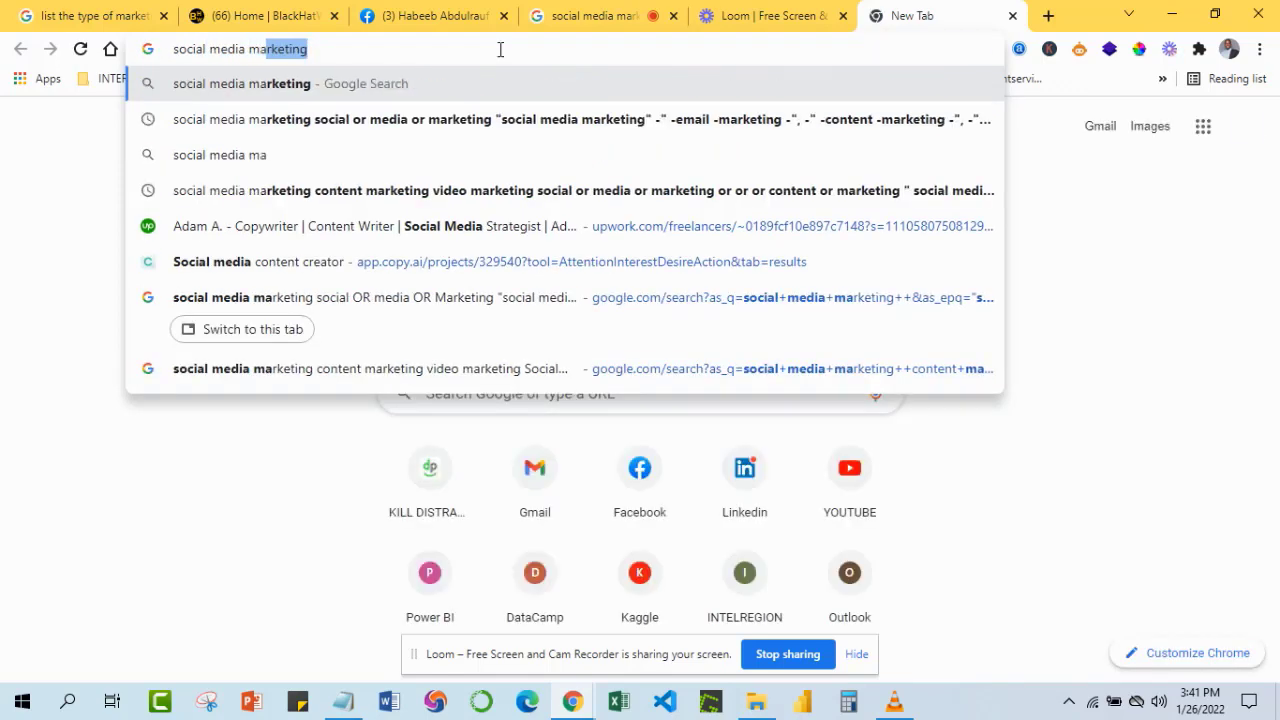
type("rketing")
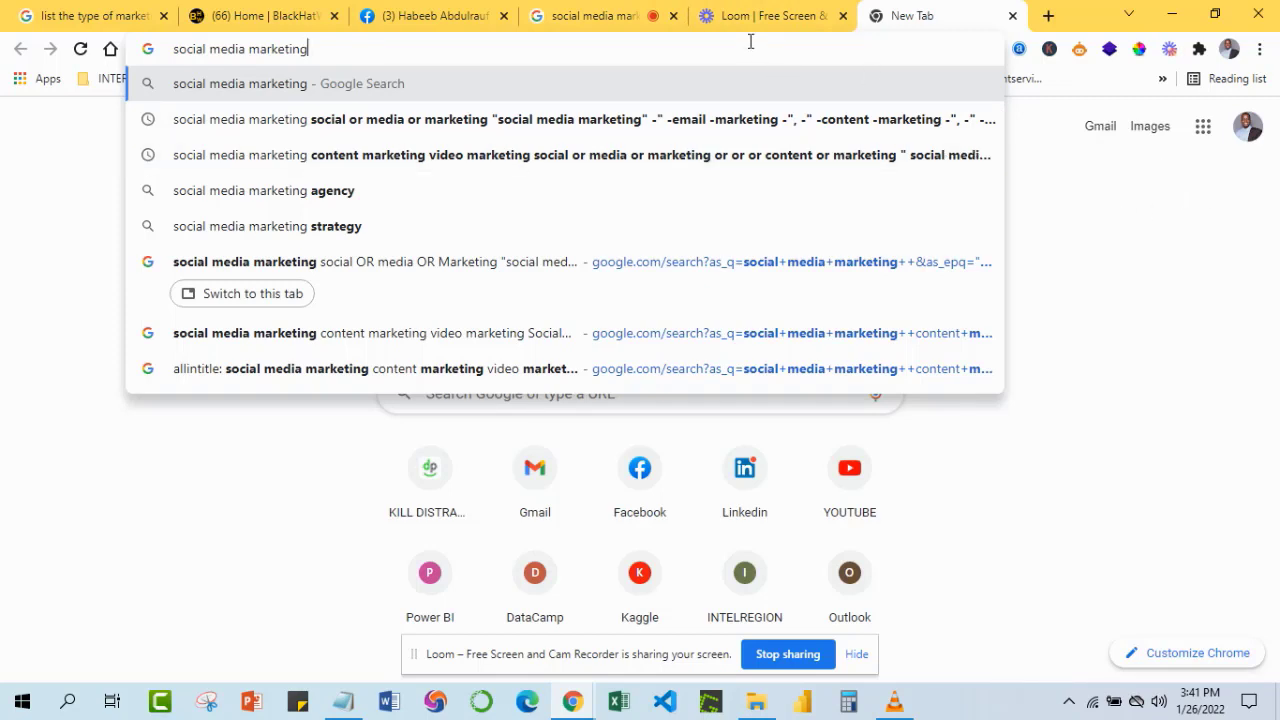
key("Return")
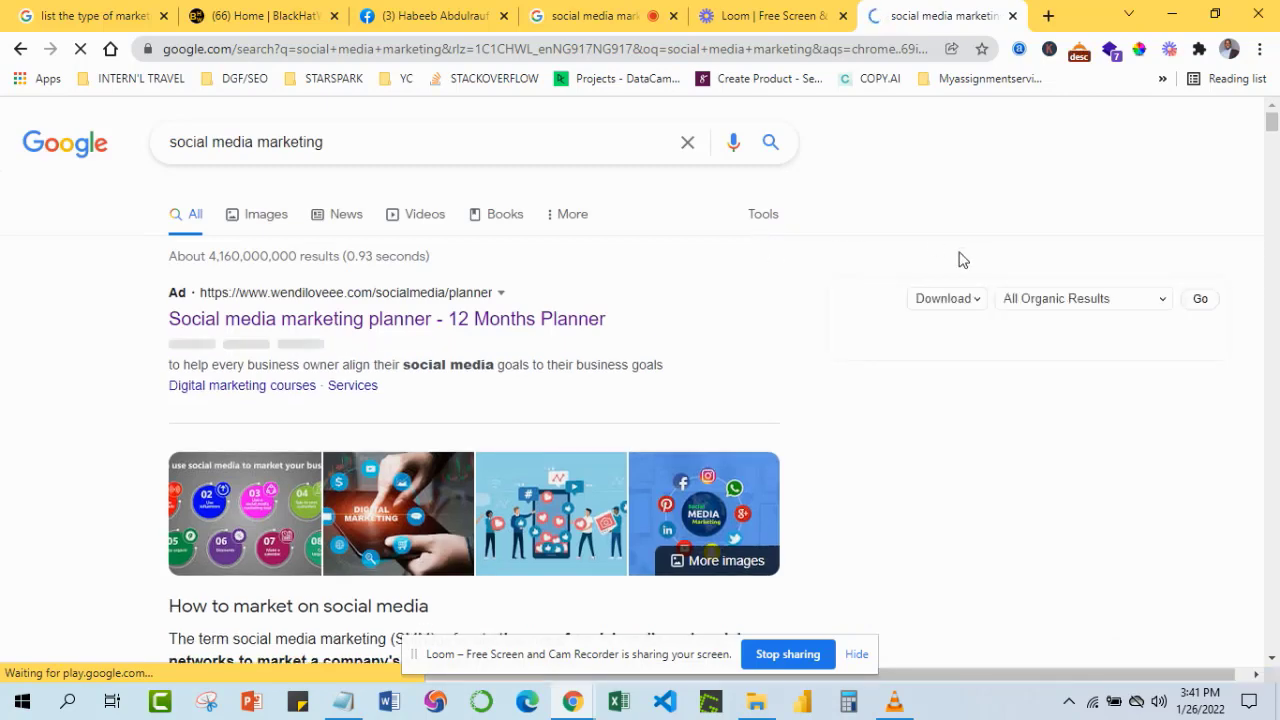
Examine the titles, snippets and dates in the unfiltered social media marketing results for comparison with the advanced search.
scroll(766, 277, "down", 2)
scroll(756, 266, "up", 2)
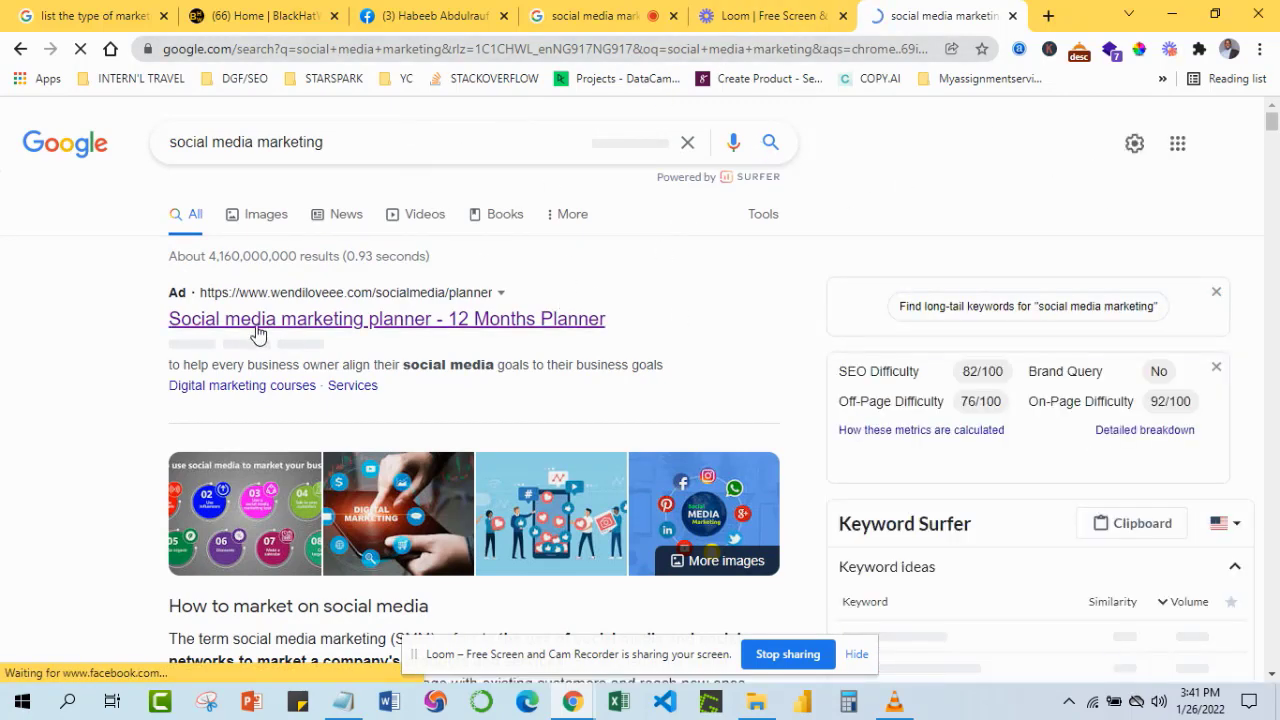
scroll(255, 335, "down", 3)
scroll(253, 318, "down", 5)
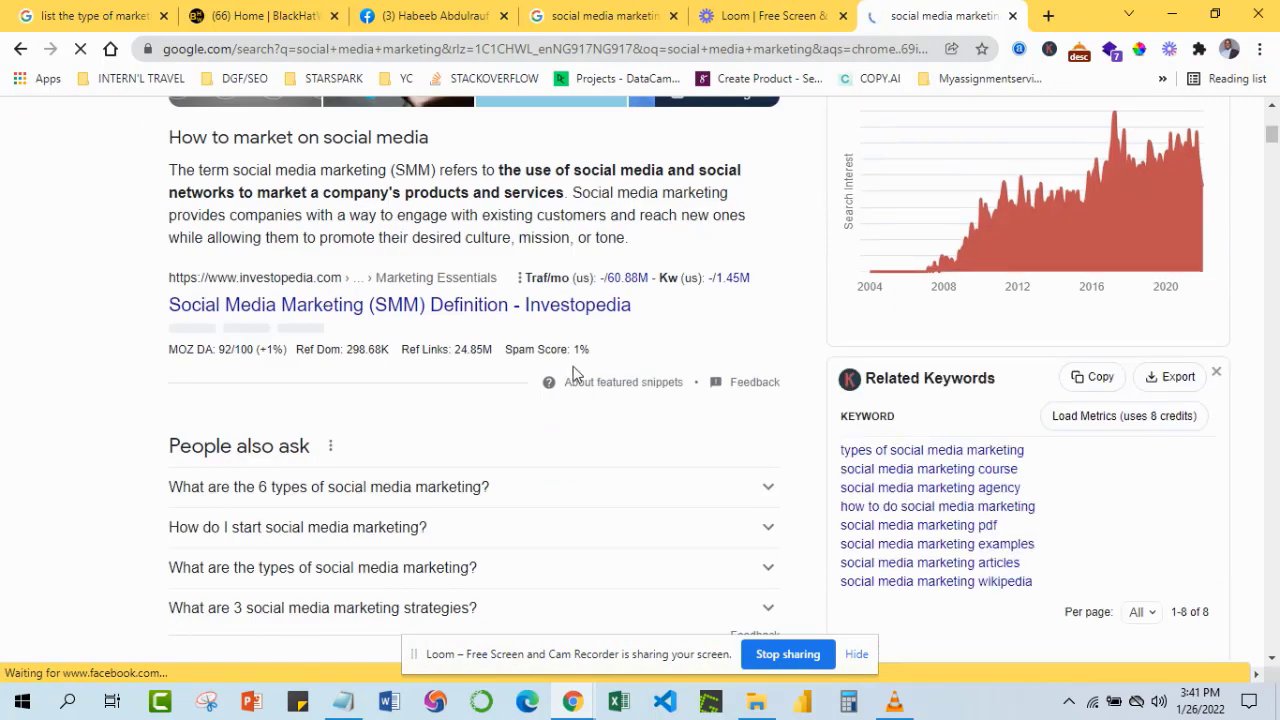
scroll(308, 343, "down", 7)
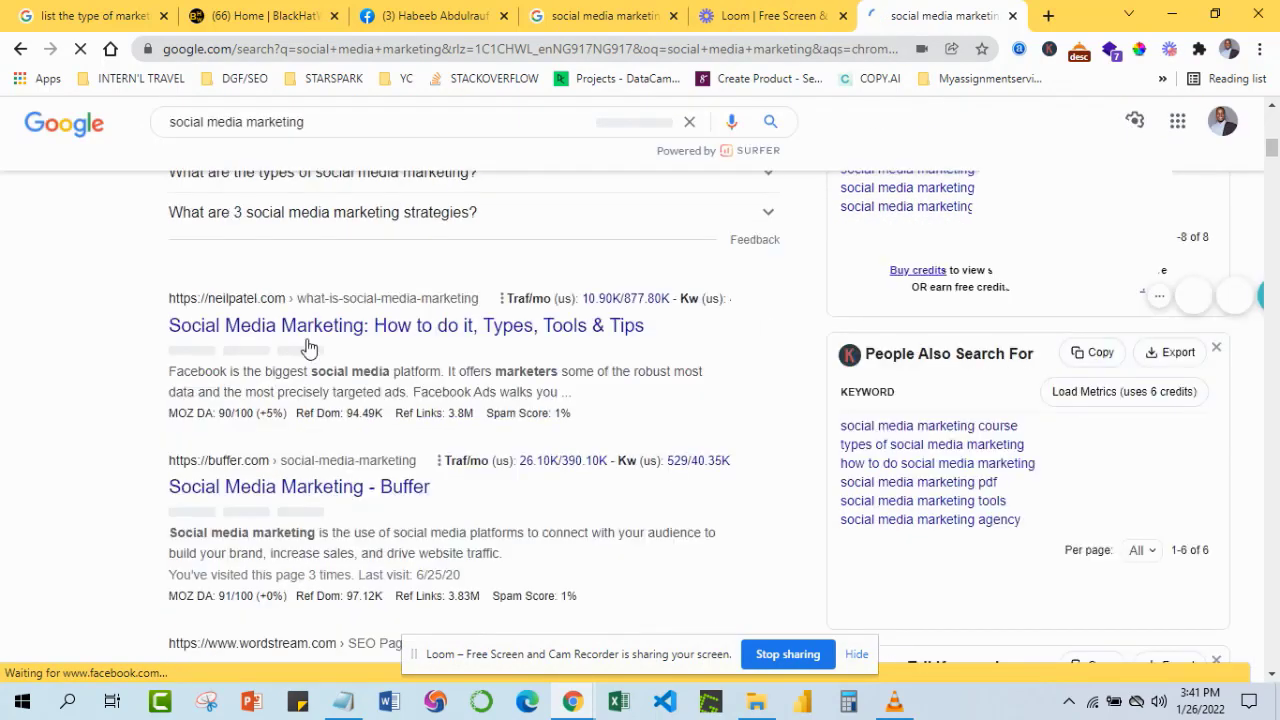
scroll(305, 341, "down", 1)
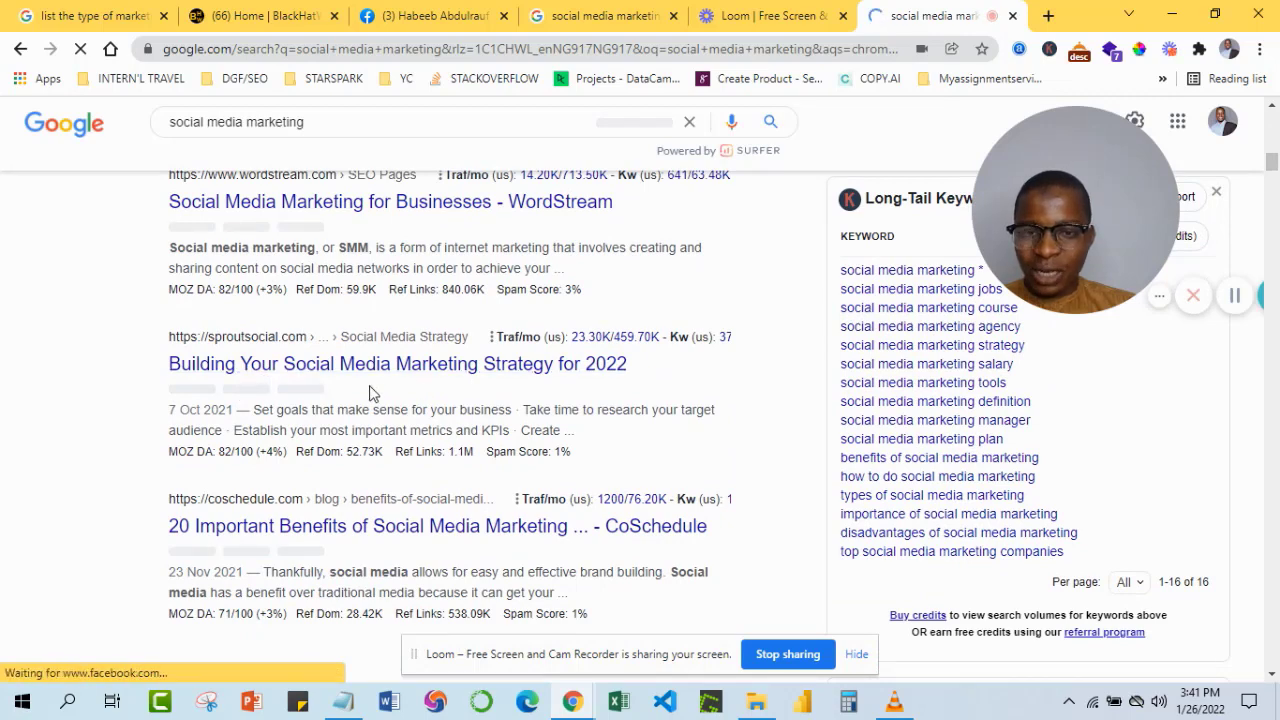
scroll(543, 392, "down", 1)
scroll(543, 392, "down", 3)
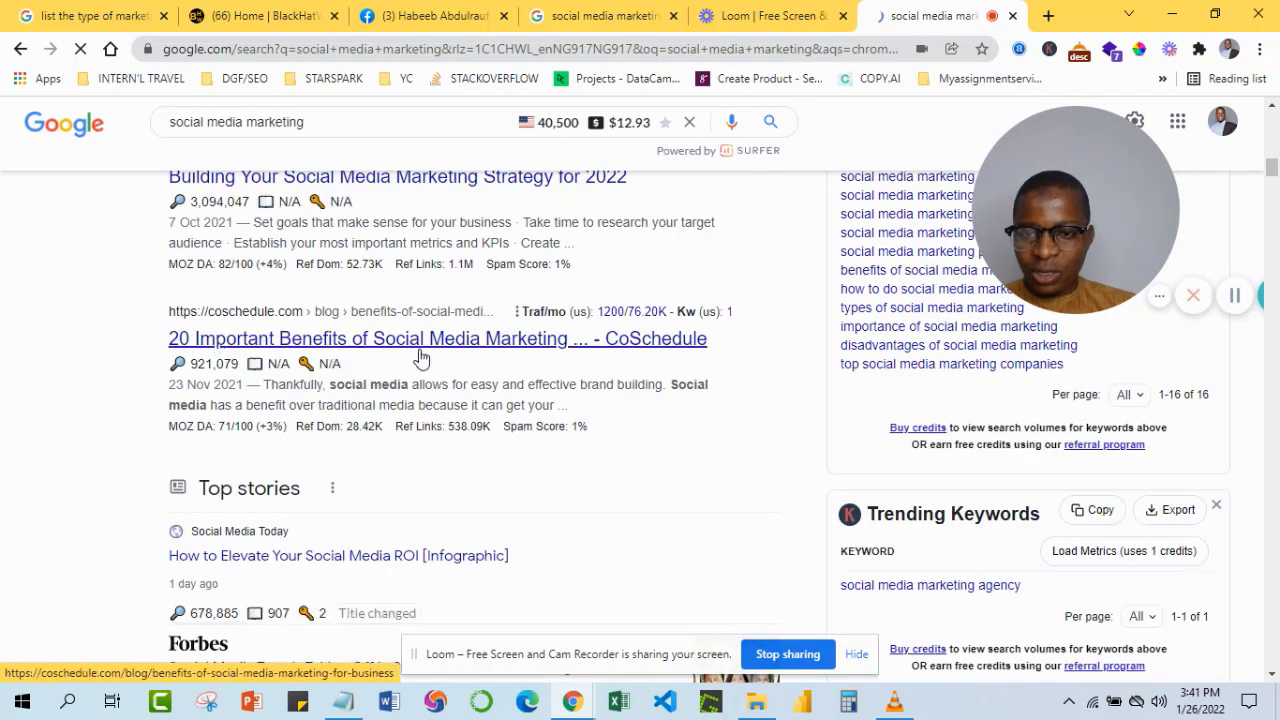
scroll(420, 360, "down", 5)
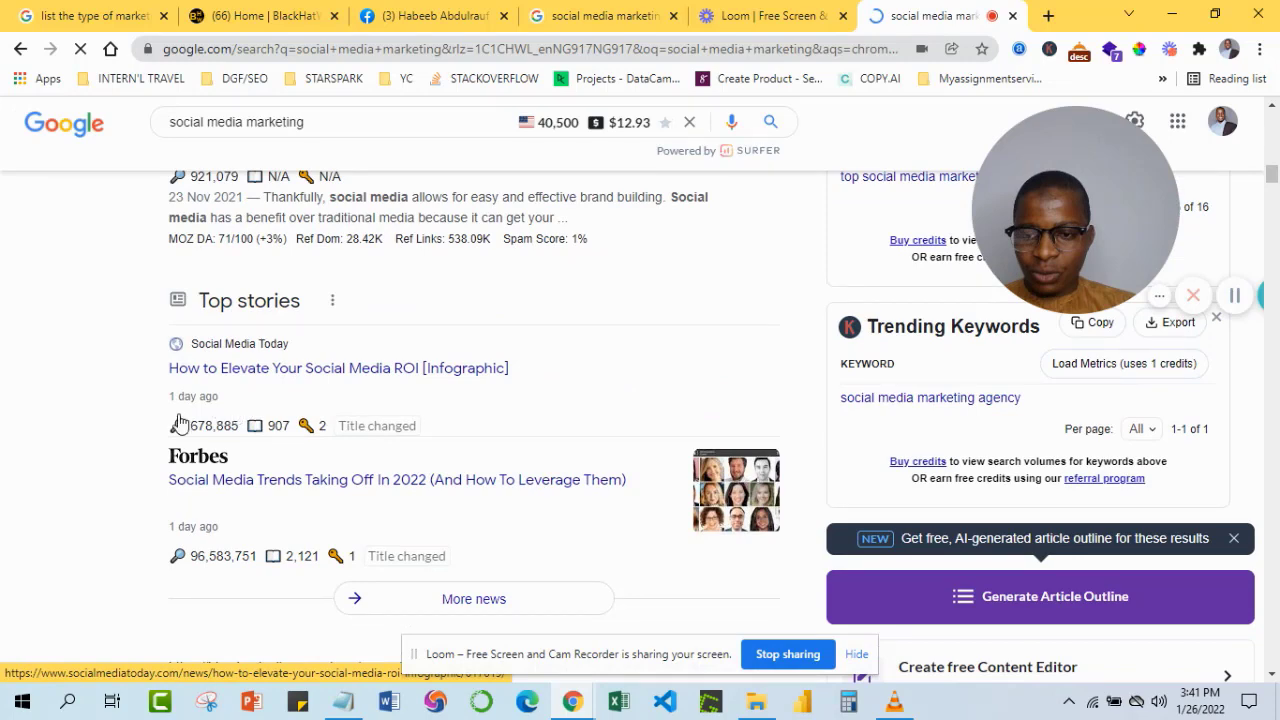
scroll(178, 422, "down", 4)
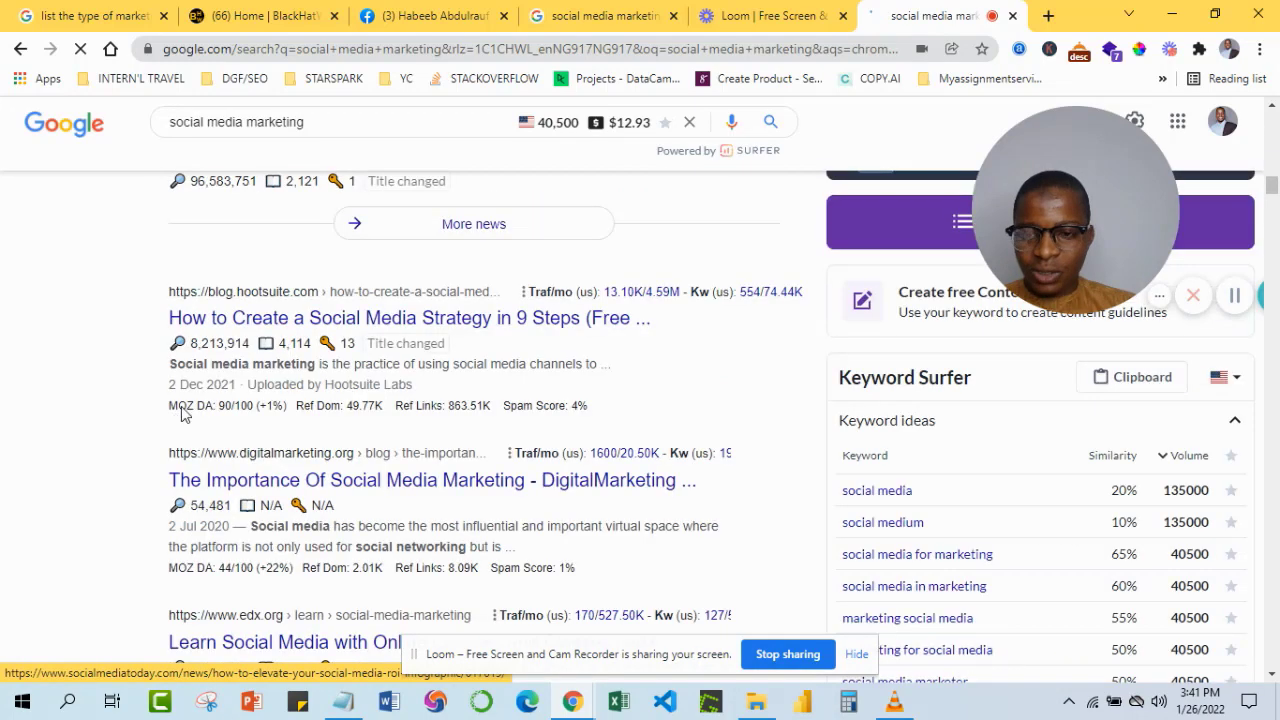
scroll(182, 414, "down", 1)
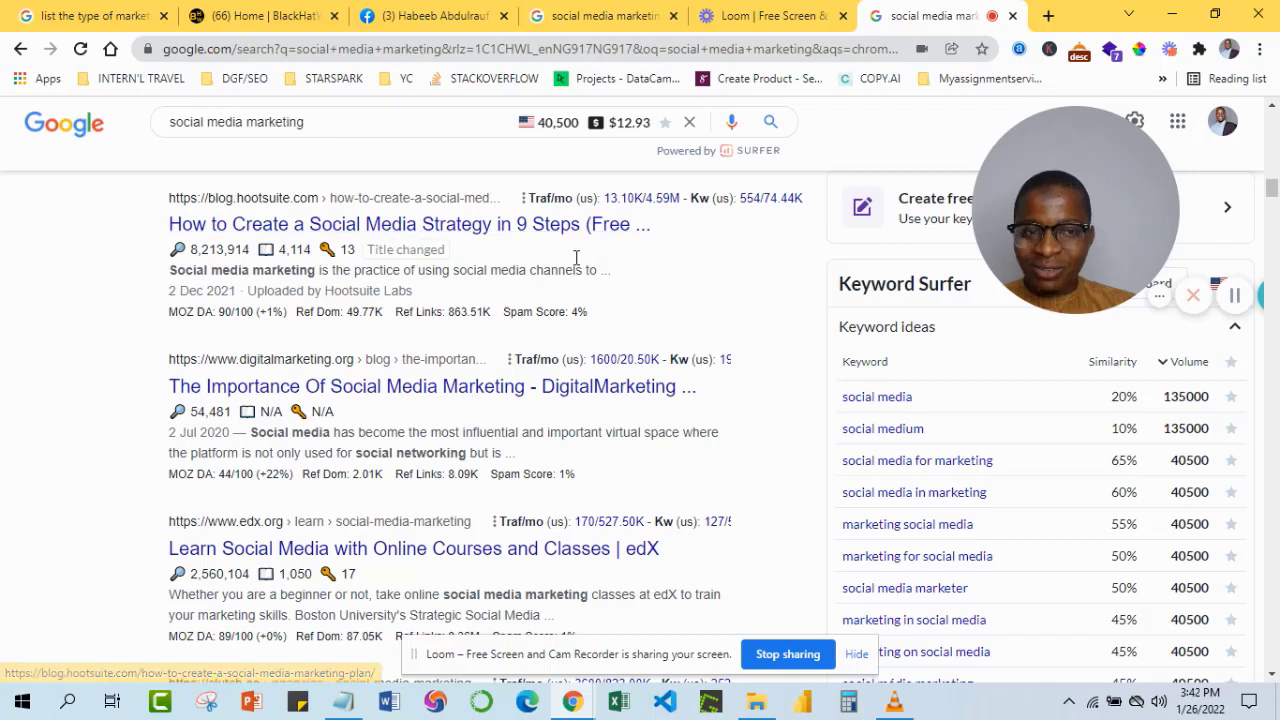
scroll(367, 385, "down", 1)
scroll(367, 385, "down", 1)
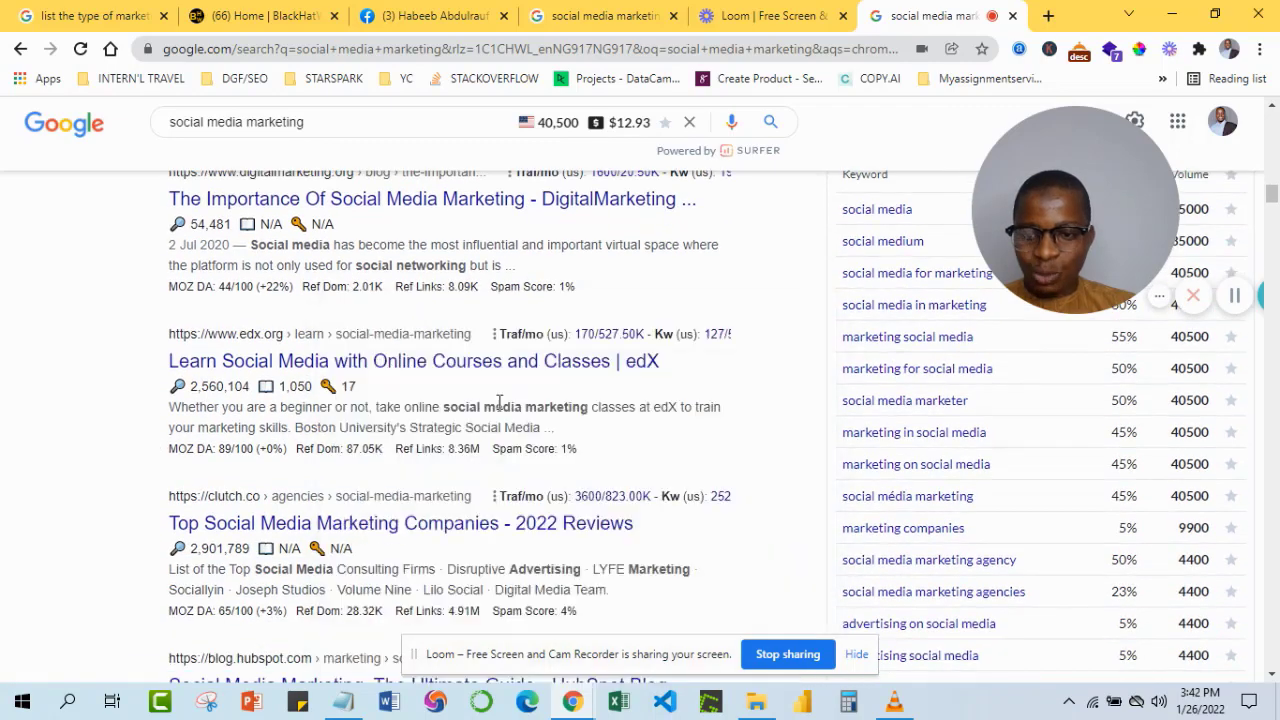
scroll(15, 472, "down", 6)
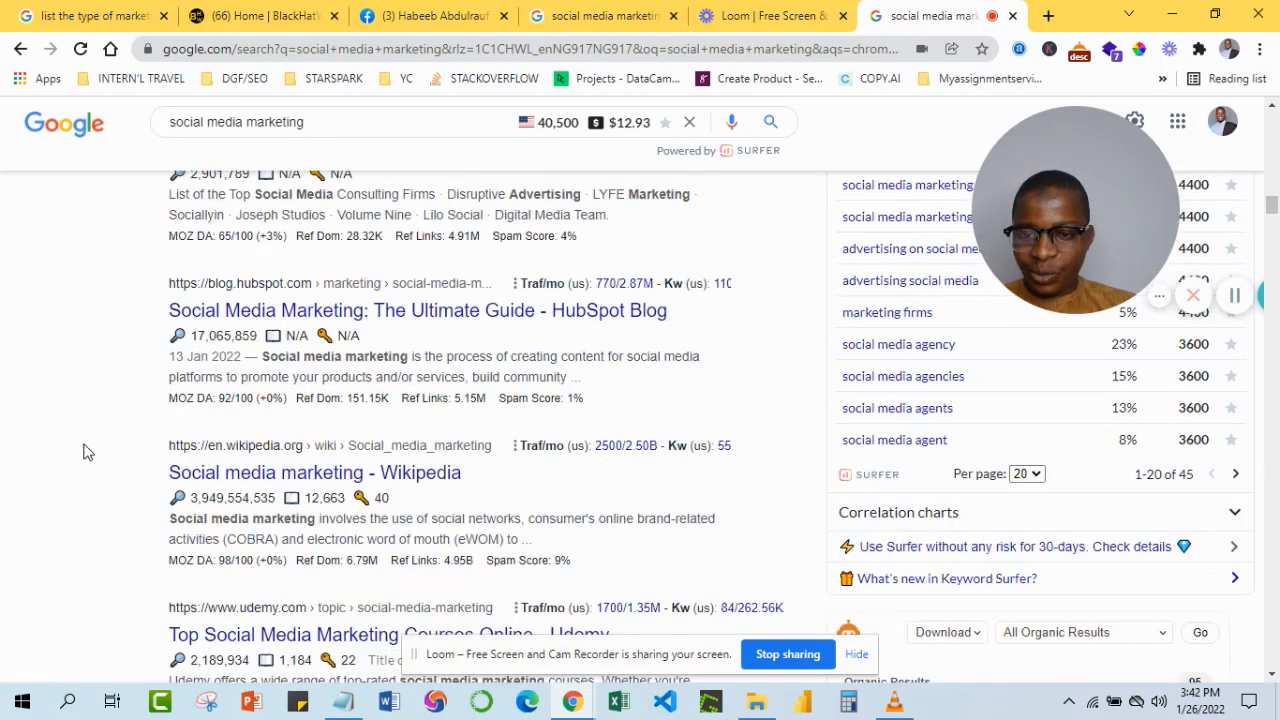
scroll(200, 451, "down", 3)
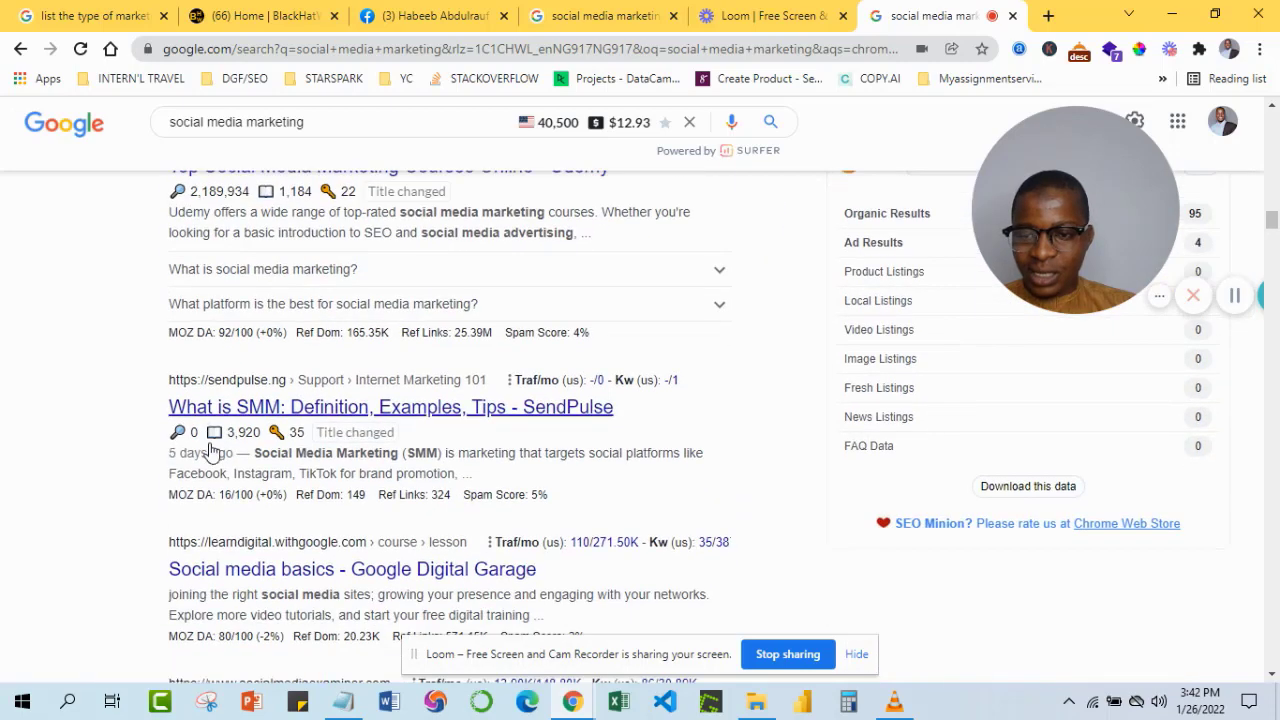
scroll(215, 455, "down", 2)
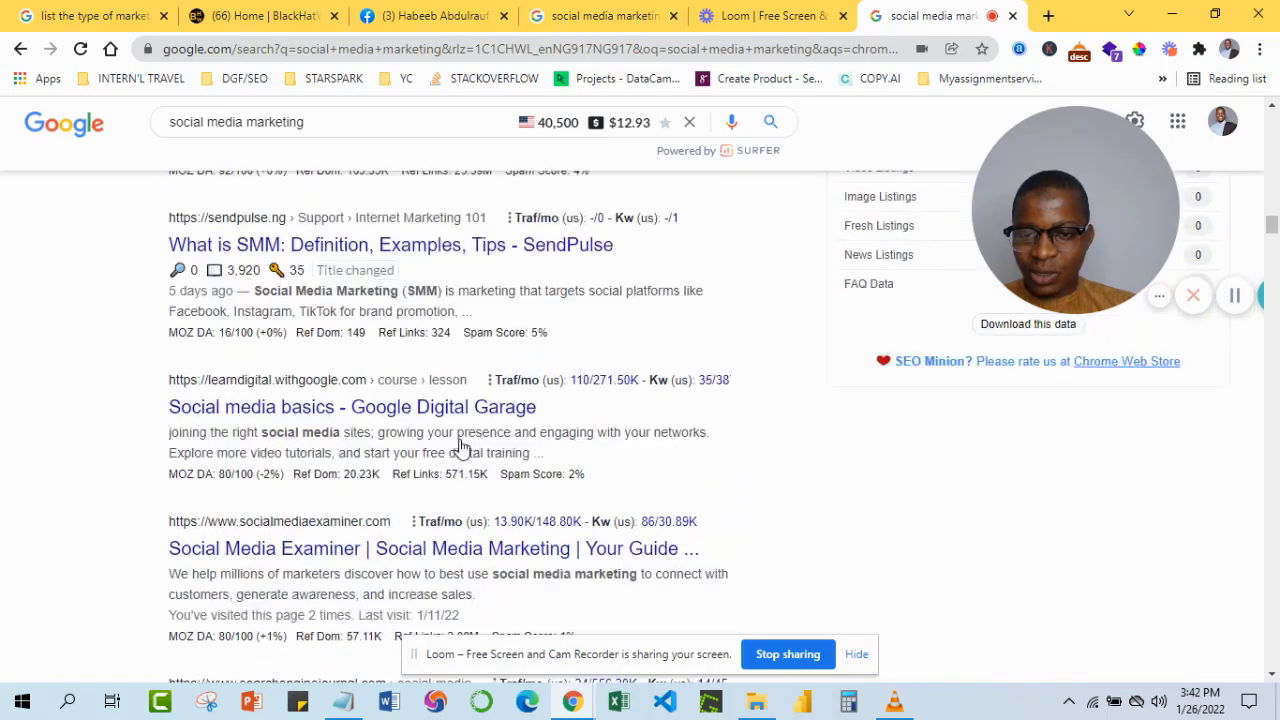
scroll(215, 455, "down", 2)
scroll(212, 520, "down", 4)
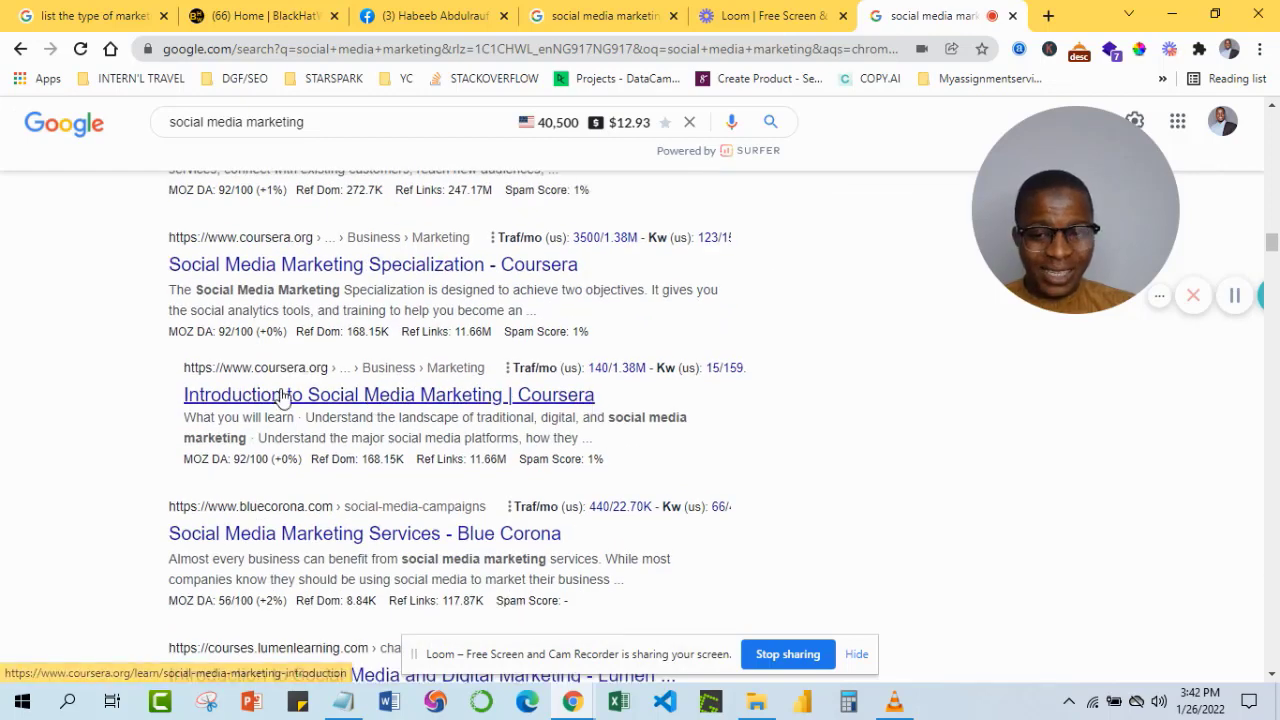
scroll(243, 454, "down", 3)
scroll(188, 470, "down", 2)
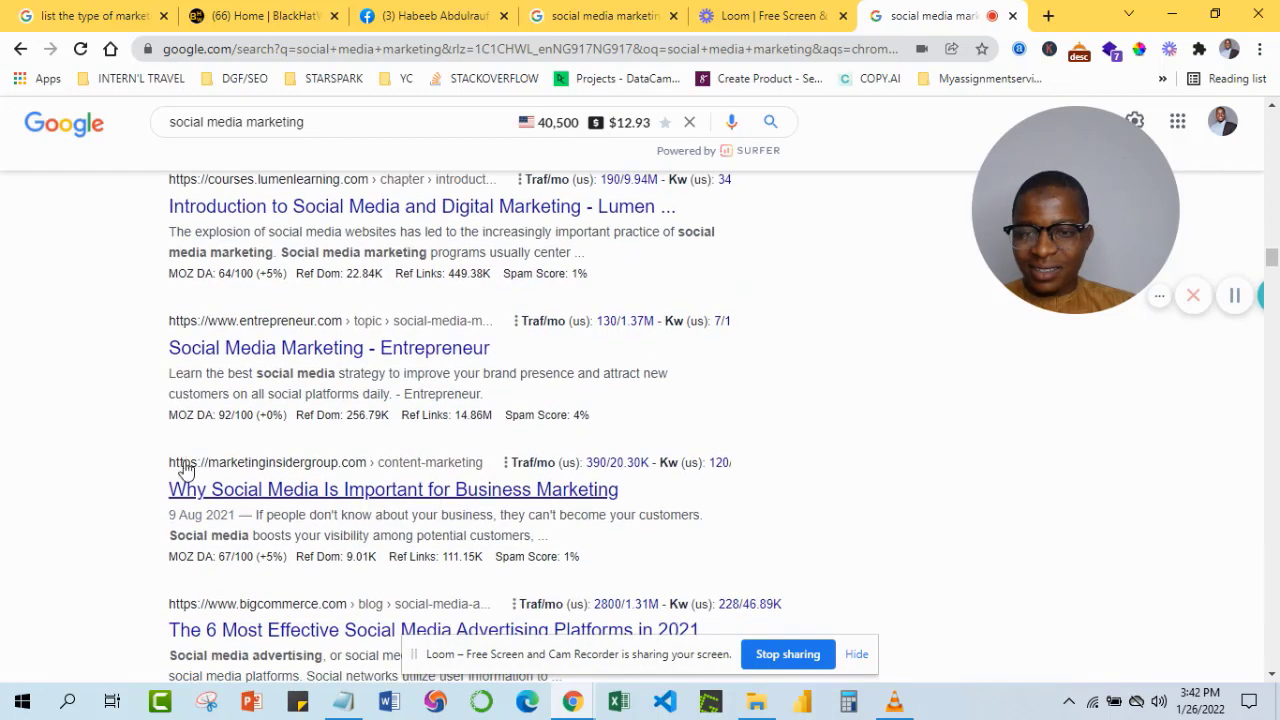
scroll(440, 418, "down", 3)
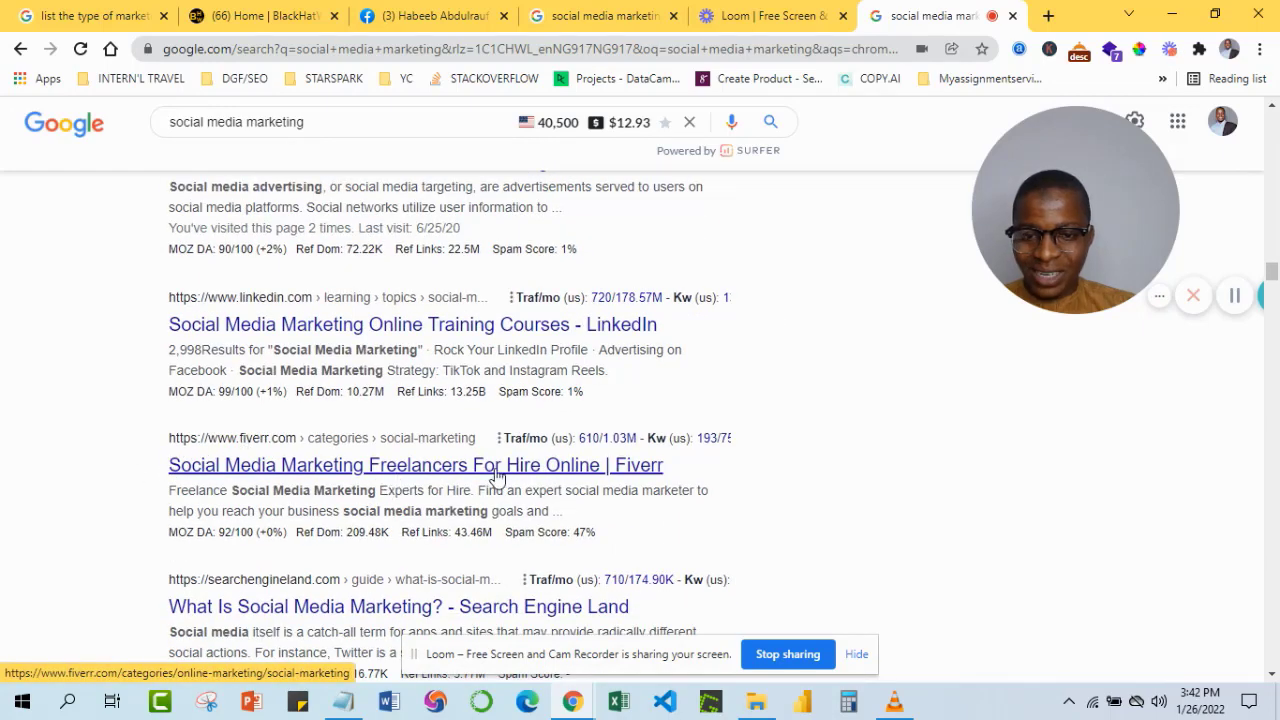
scroll(184, 461, "down", 2)
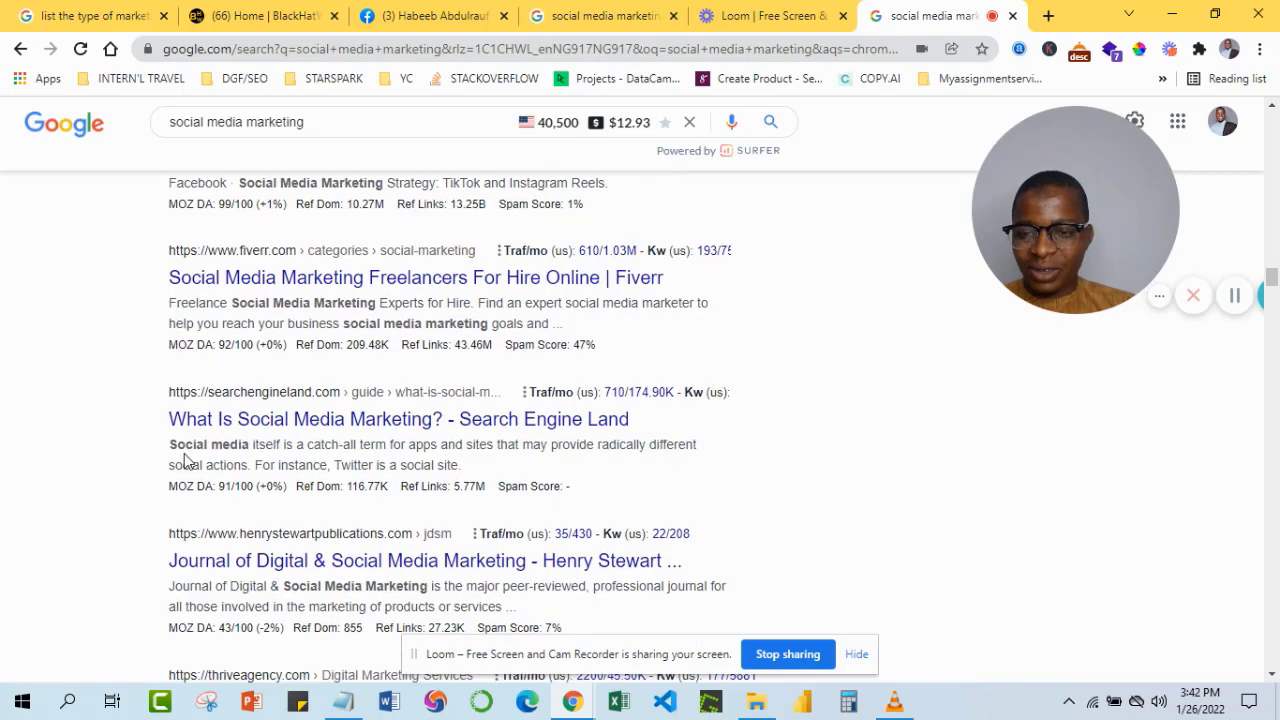
scroll(147, 471, "down", 1)
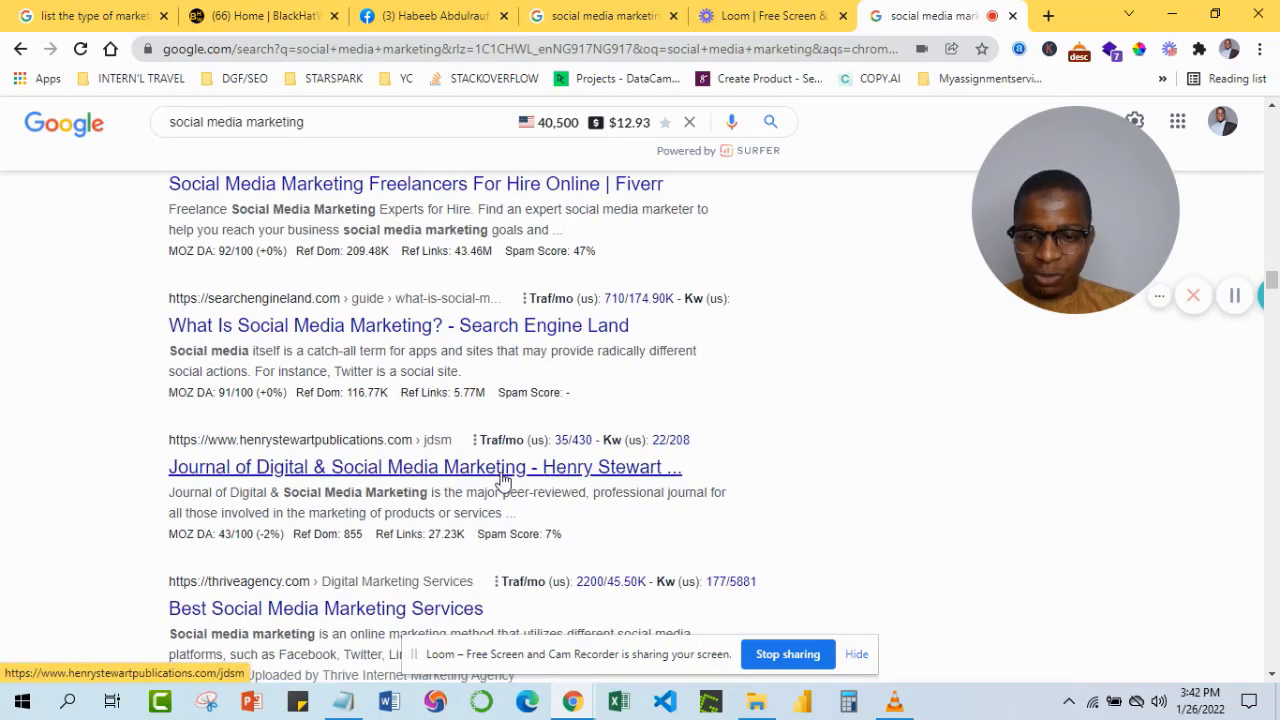
scroll(500, 480, "down", 1)
scroll(378, 535, "down", 3)
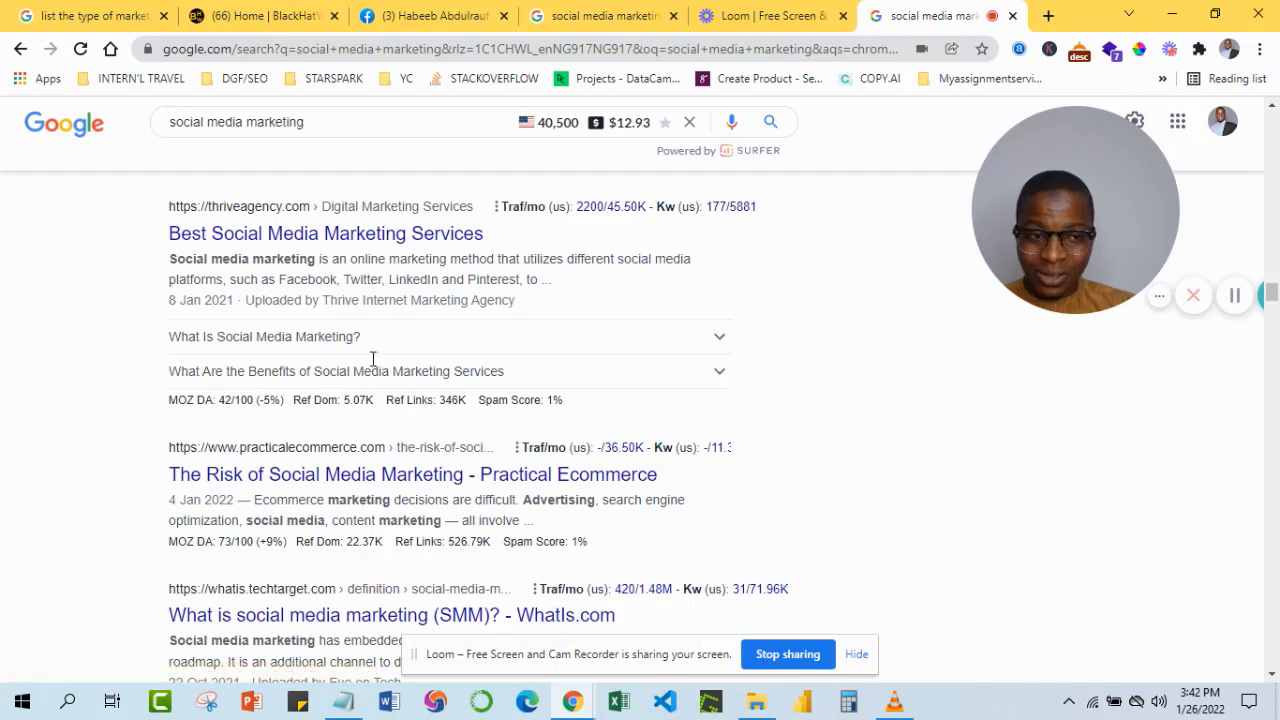
scroll(430, 425, "down", 3)
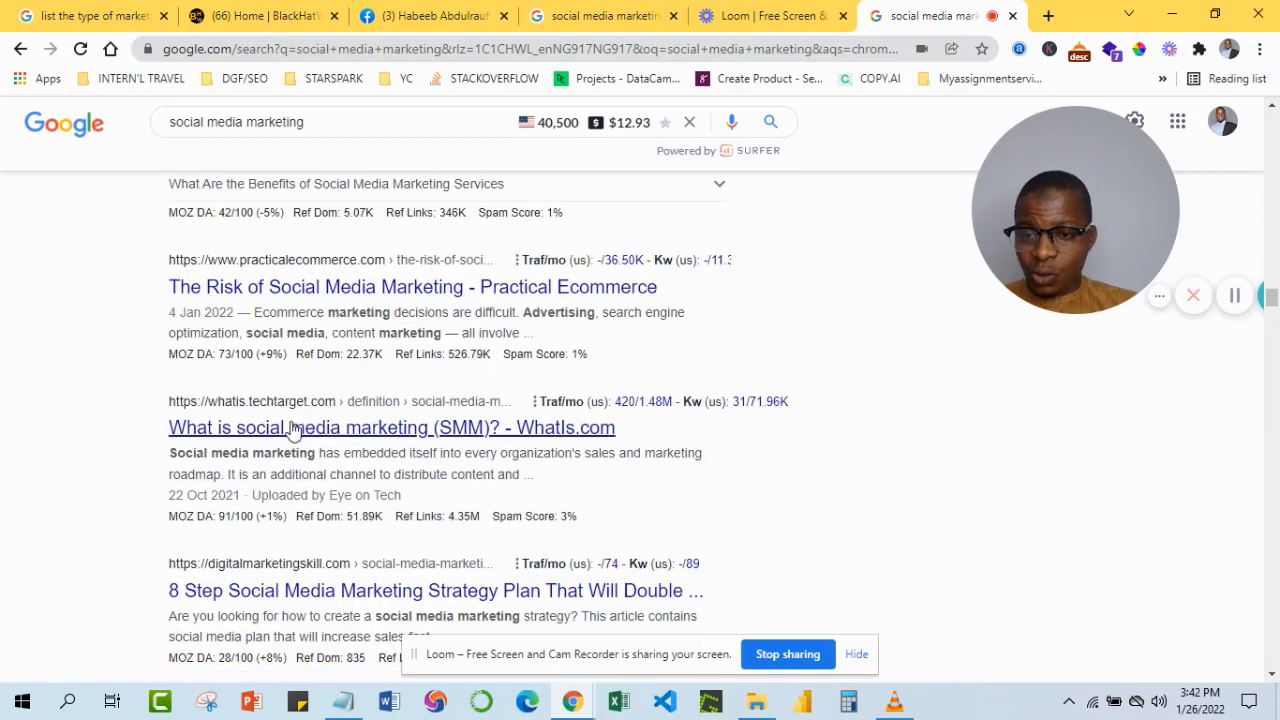
scroll(150, 455, "down", 2)
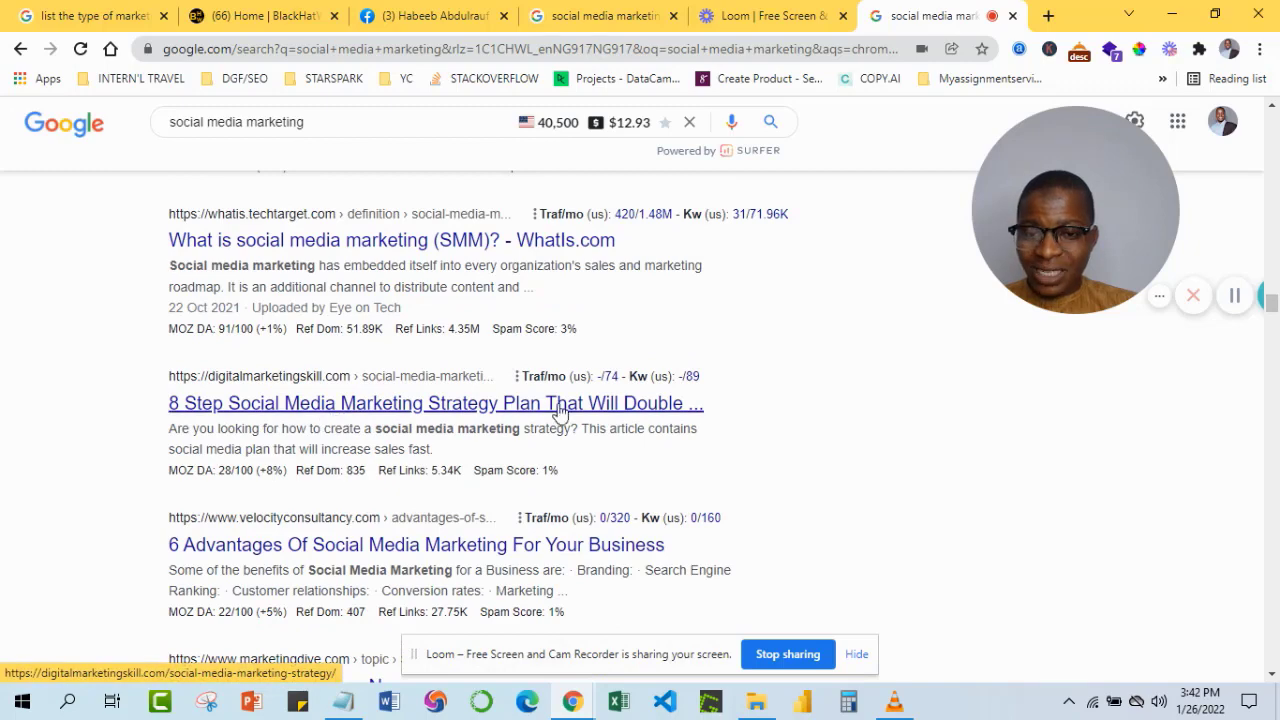
scroll(505, 432, "down", 2)
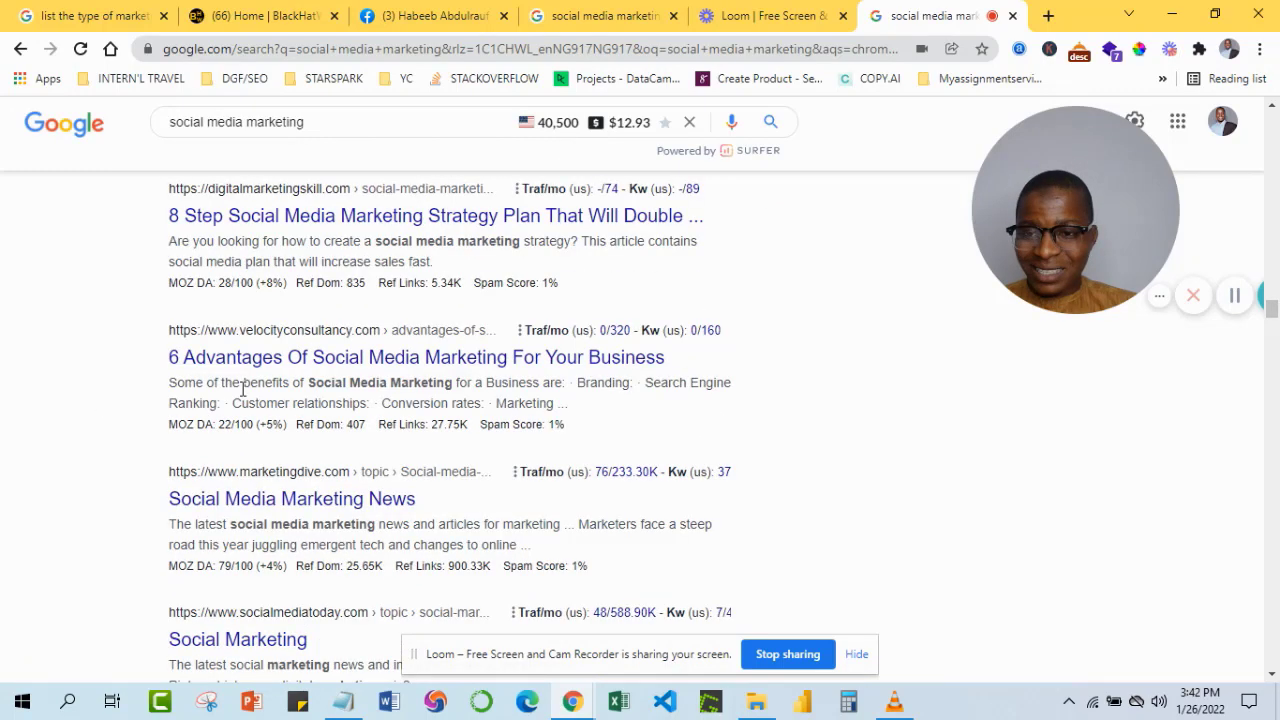
scroll(400, 371, "down", 2)
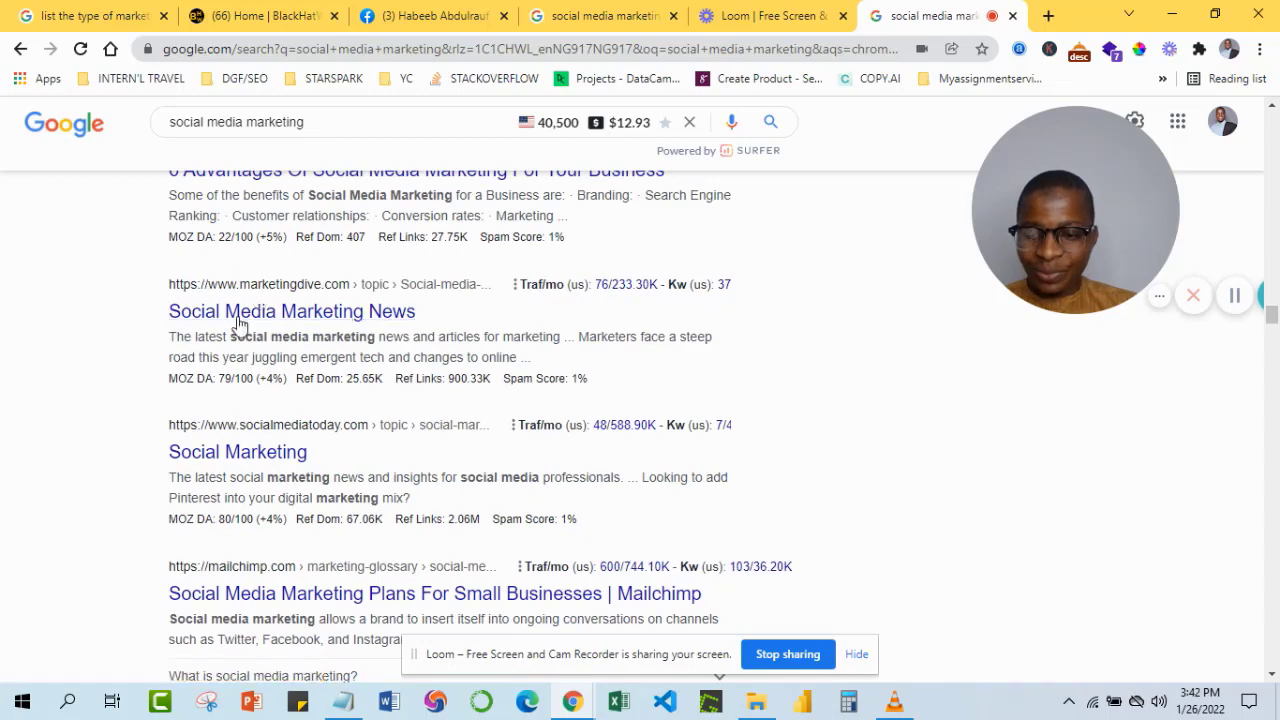
scroll(258, 408, "down", 1)
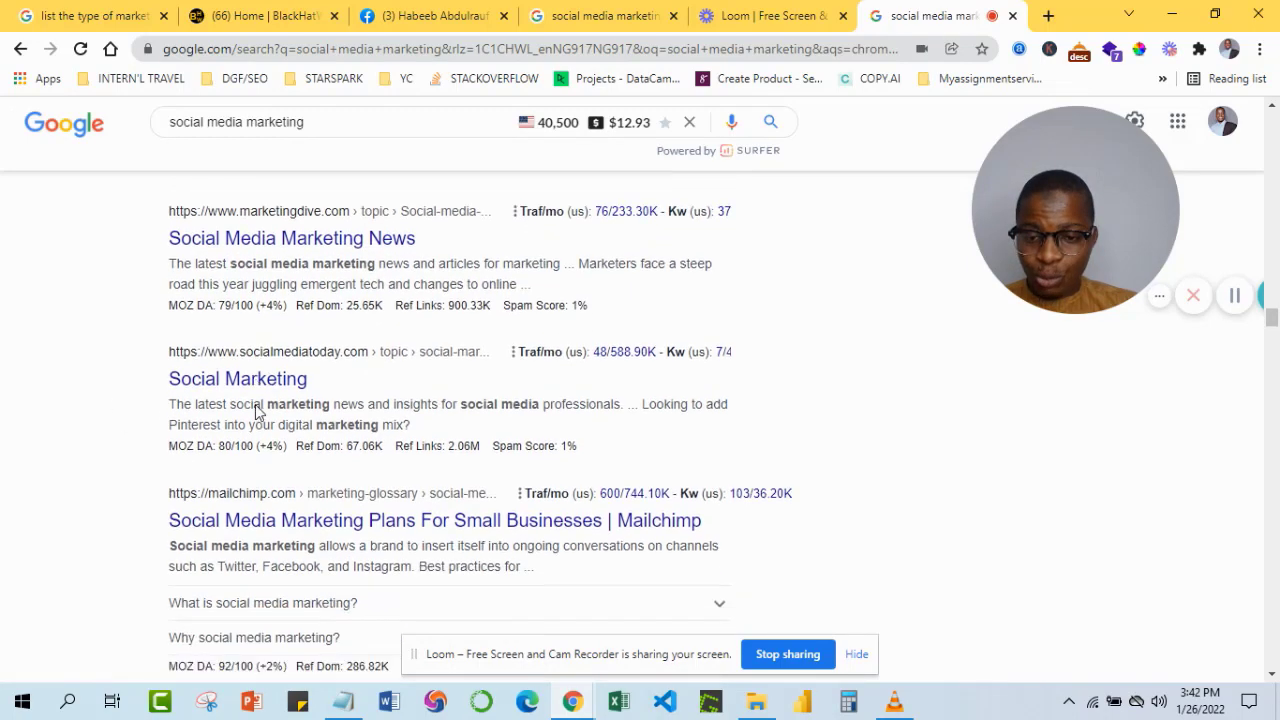
scroll(418, 390, "down", 3)
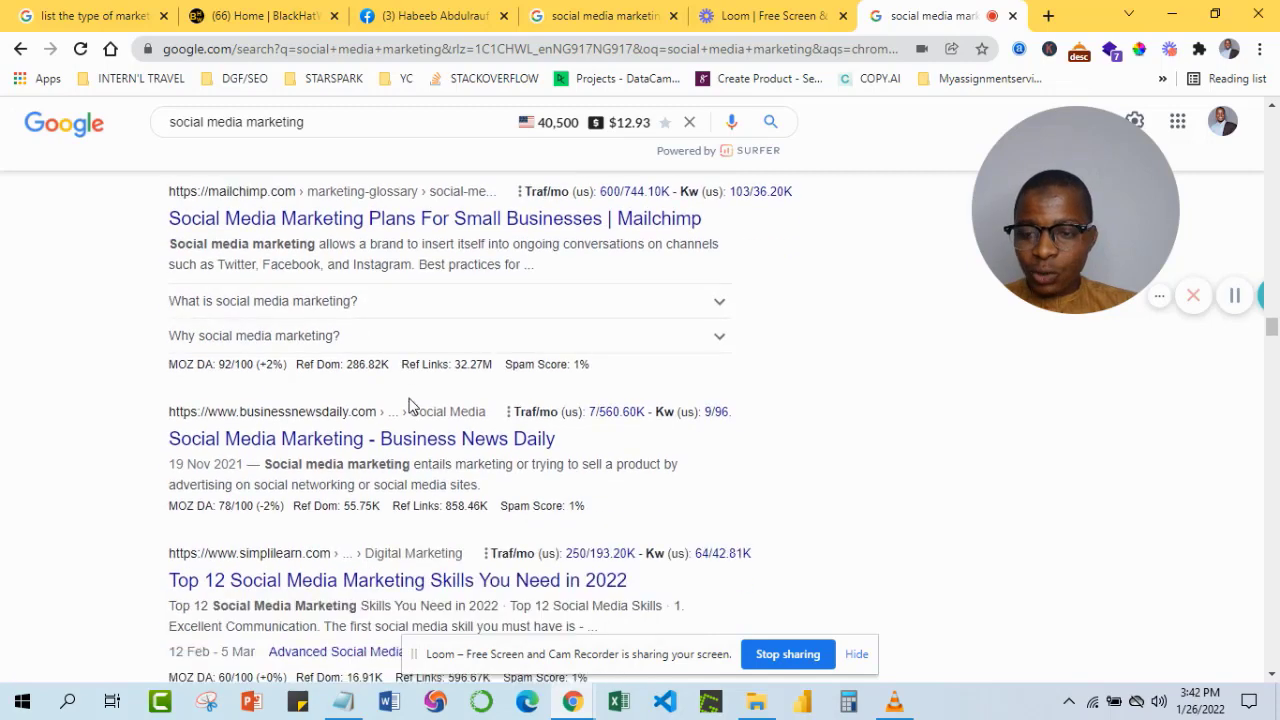
scroll(229, 466, "down", 2)
scroll(229, 466, "down", 2)
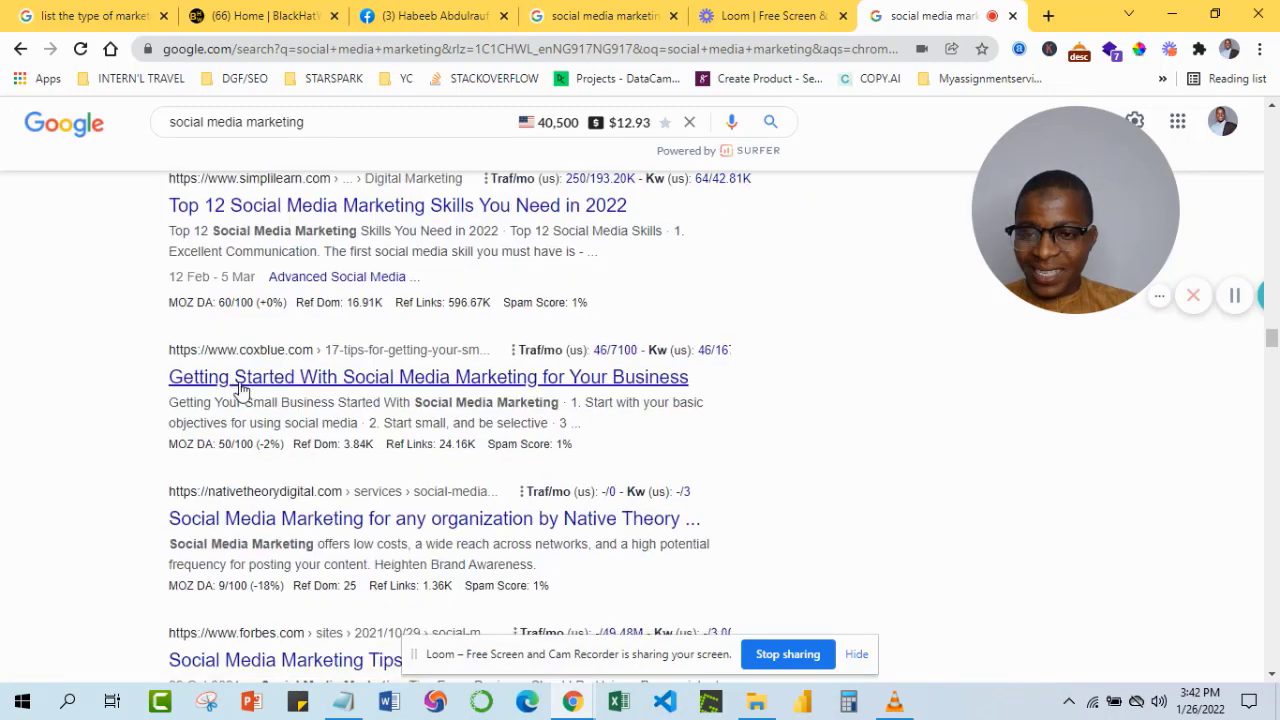
scroll(143, 434, "down", 2)
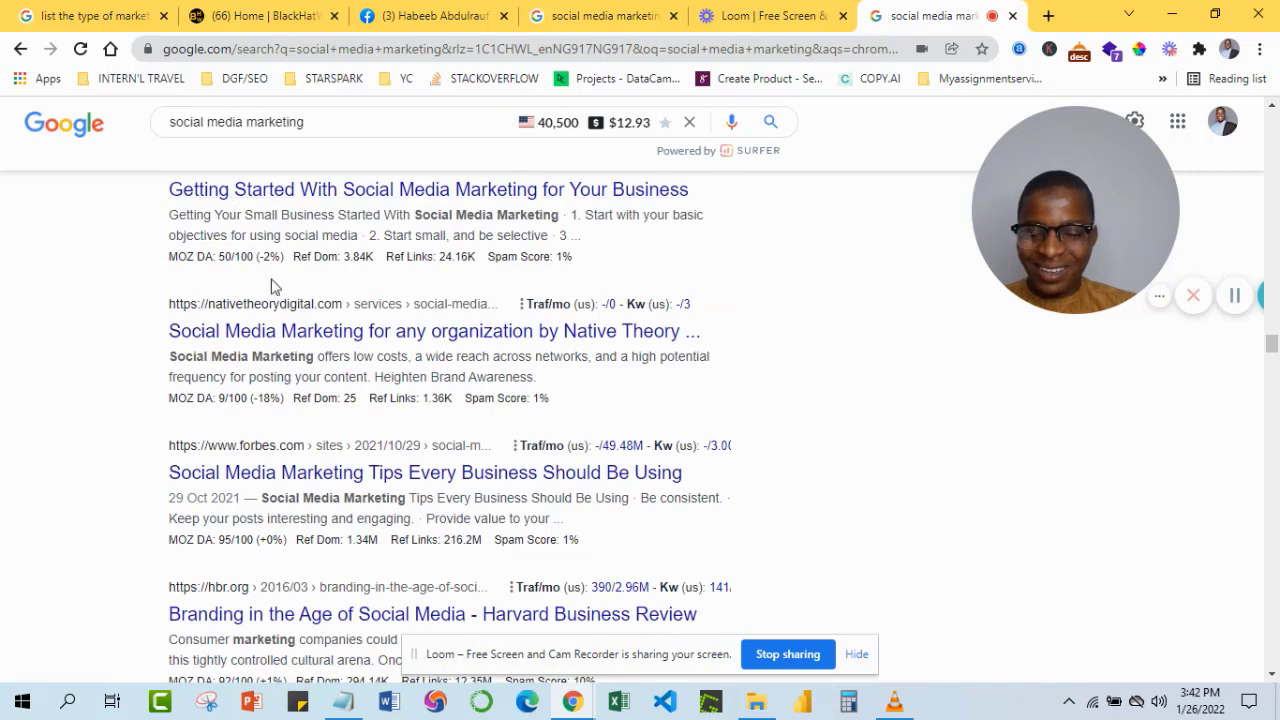
scroll(323, 306, "up", 1)
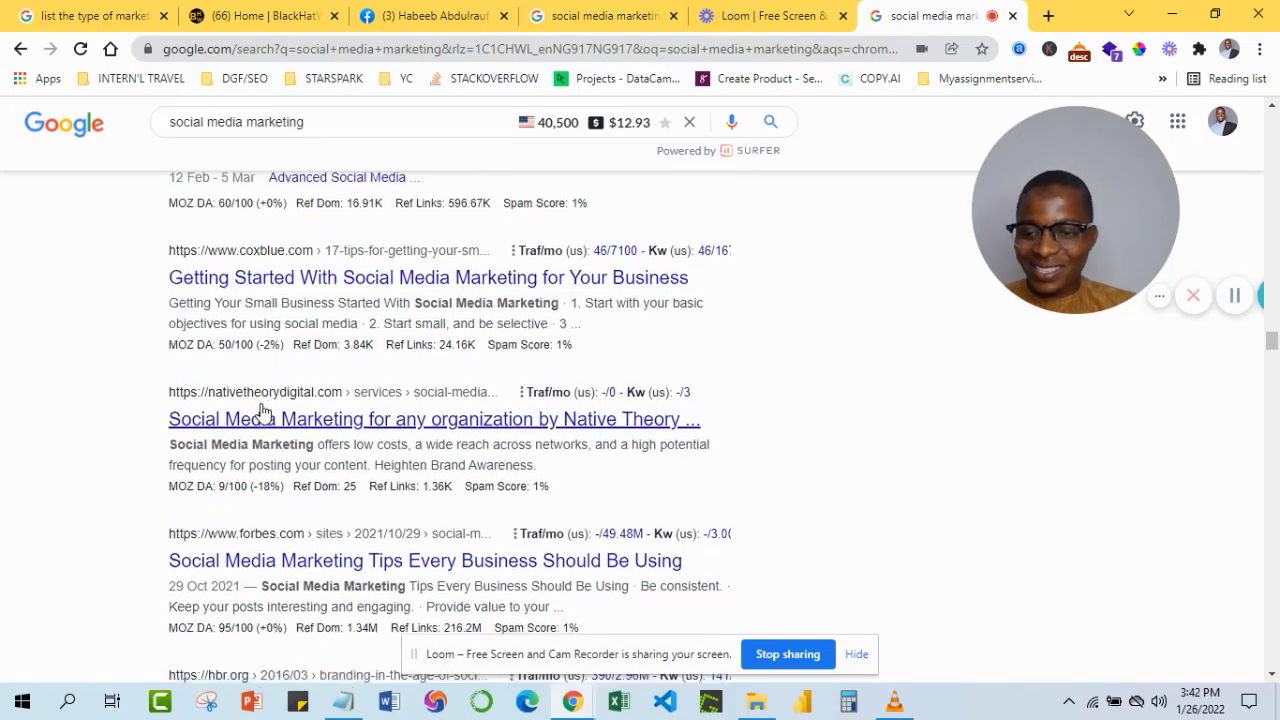
scroll(263, 414, "down", 2)
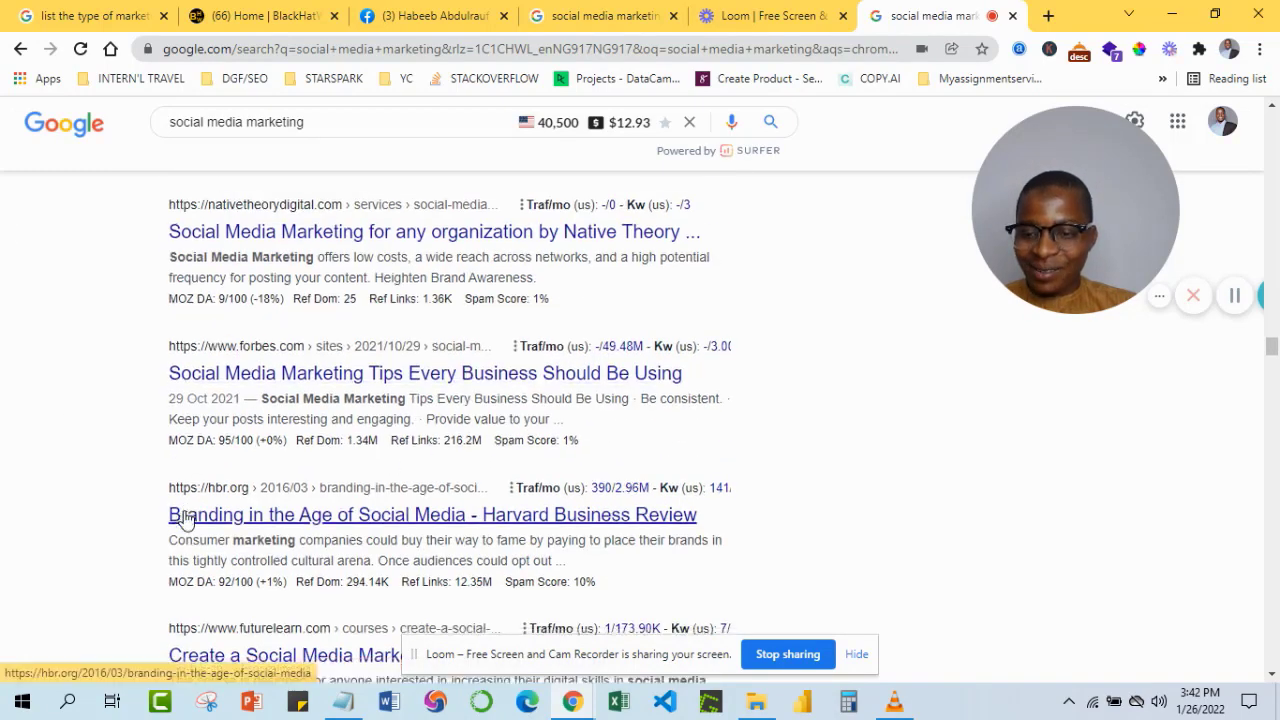
Read further down the plain social media marketing results, checking which years their listings and snippets carry.
scroll(185, 515, "down", 1)
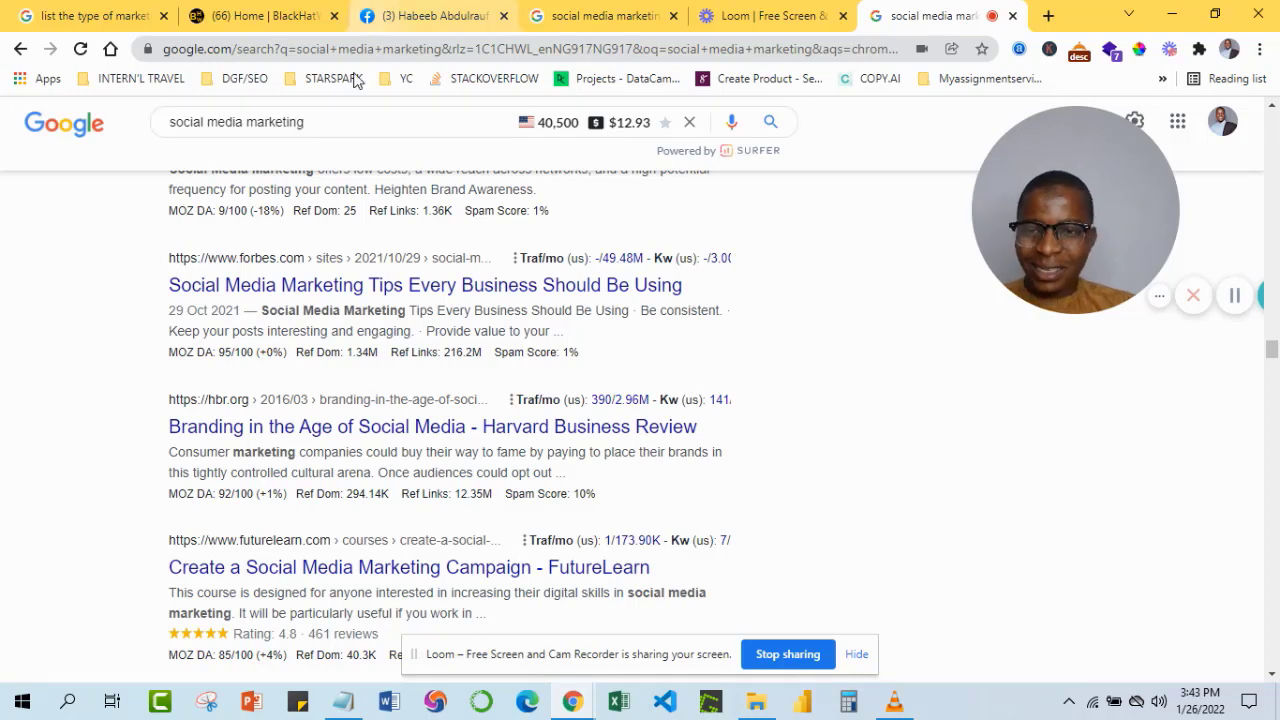
scroll(172, 345, "down", 1)
scroll(172, 345, "down", 3)
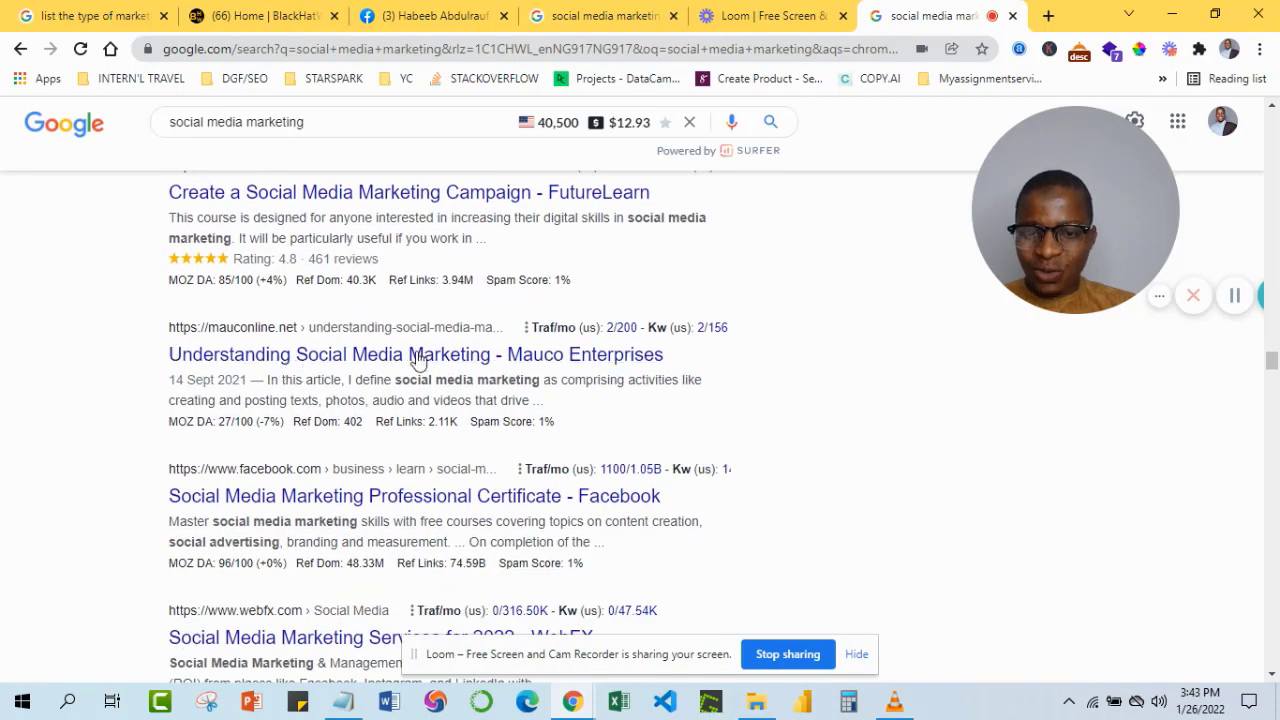
scroll(418, 362, "down", 2)
scroll(241, 415, "down", 2)
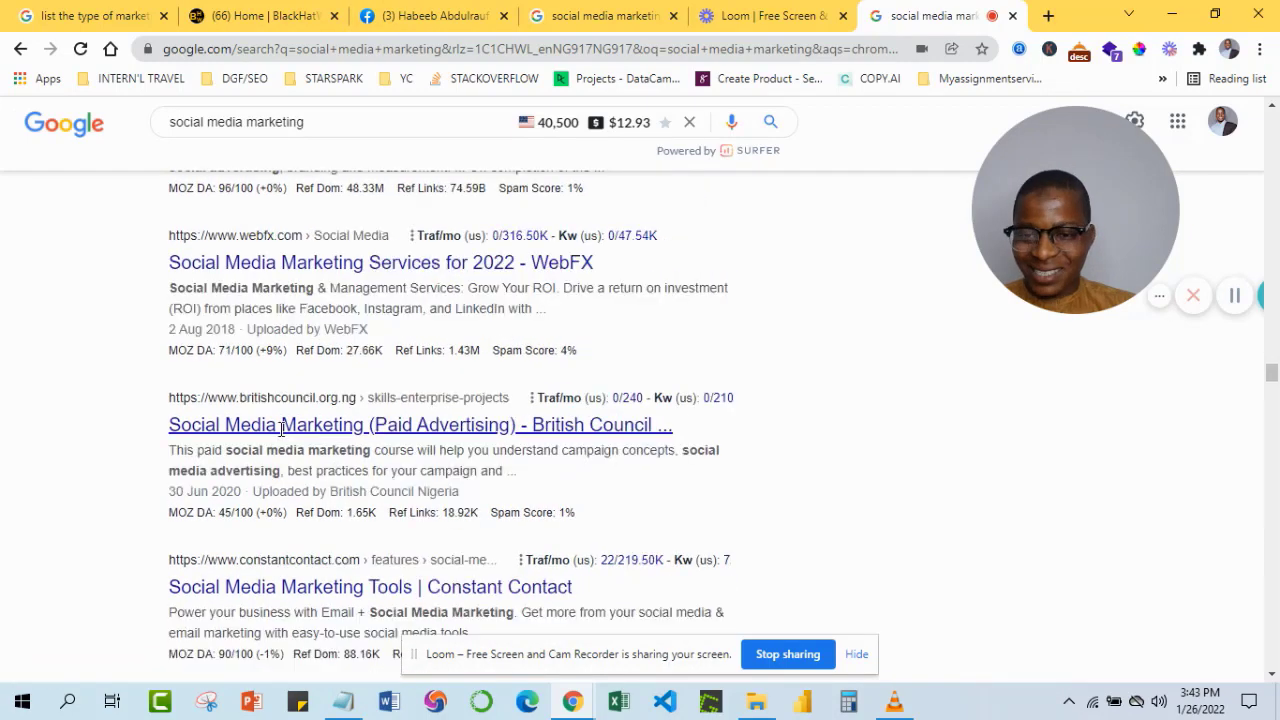
scroll(350, 450, "down", 2)
scroll(349, 446, "down", 3)
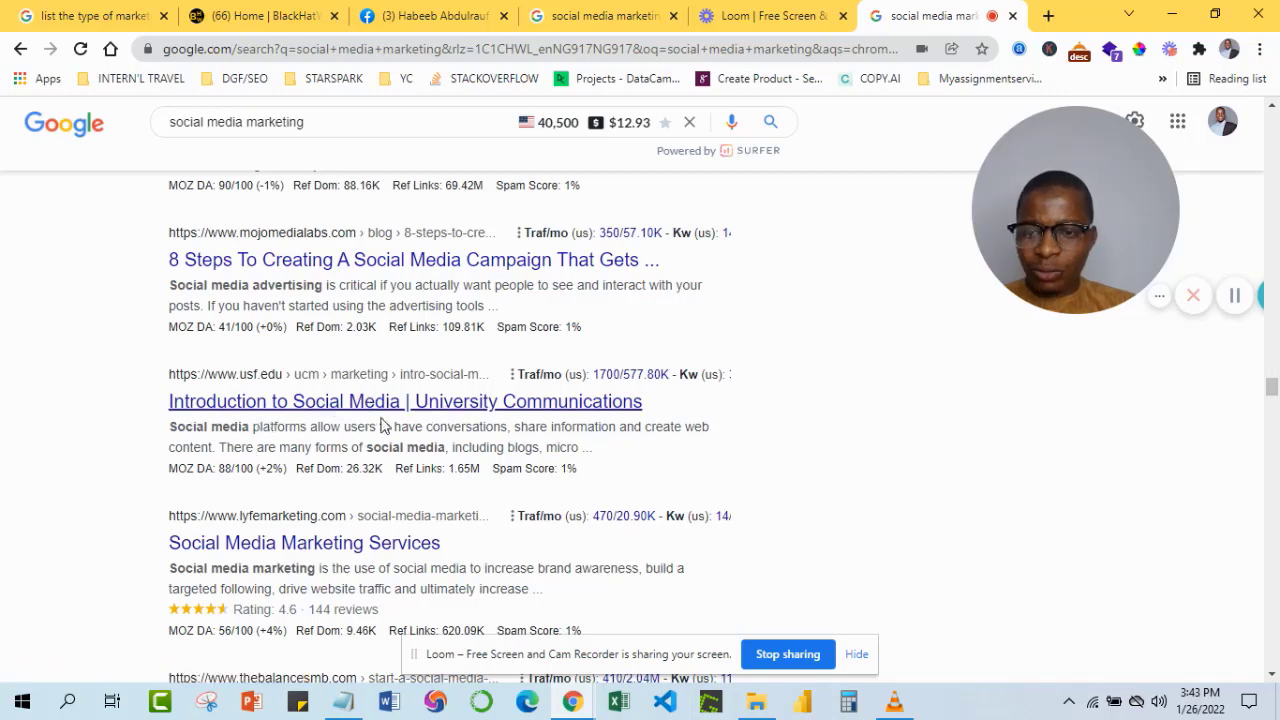
scroll(323, 430, "down", 1)
scroll(358, 360, "down", 1)
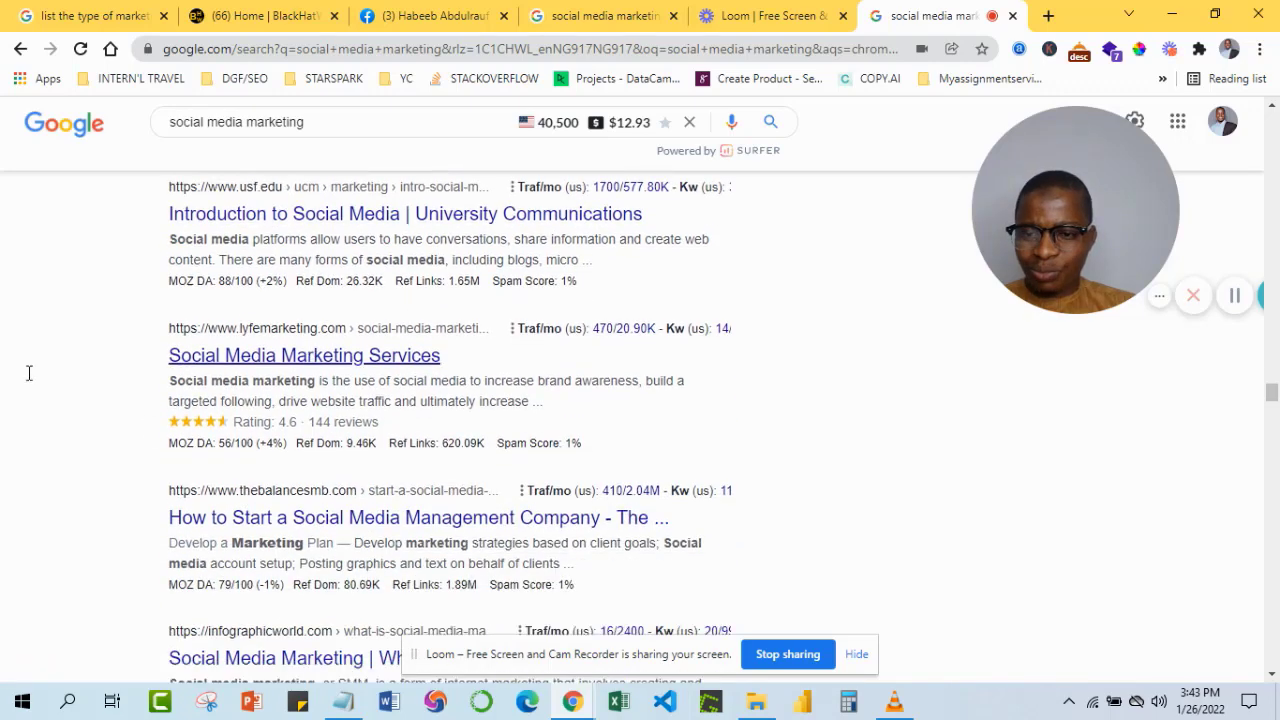
scroll(276, 450, "down", 5)
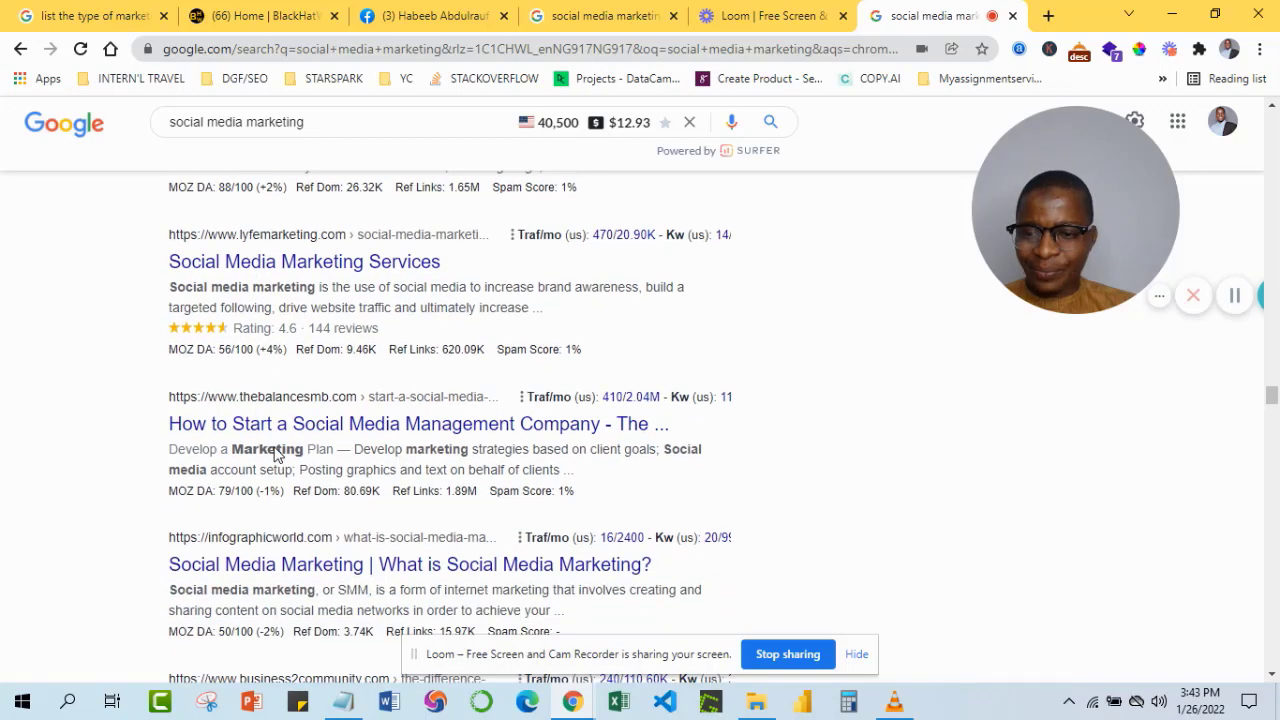
scroll(303, 400, "up", 1)
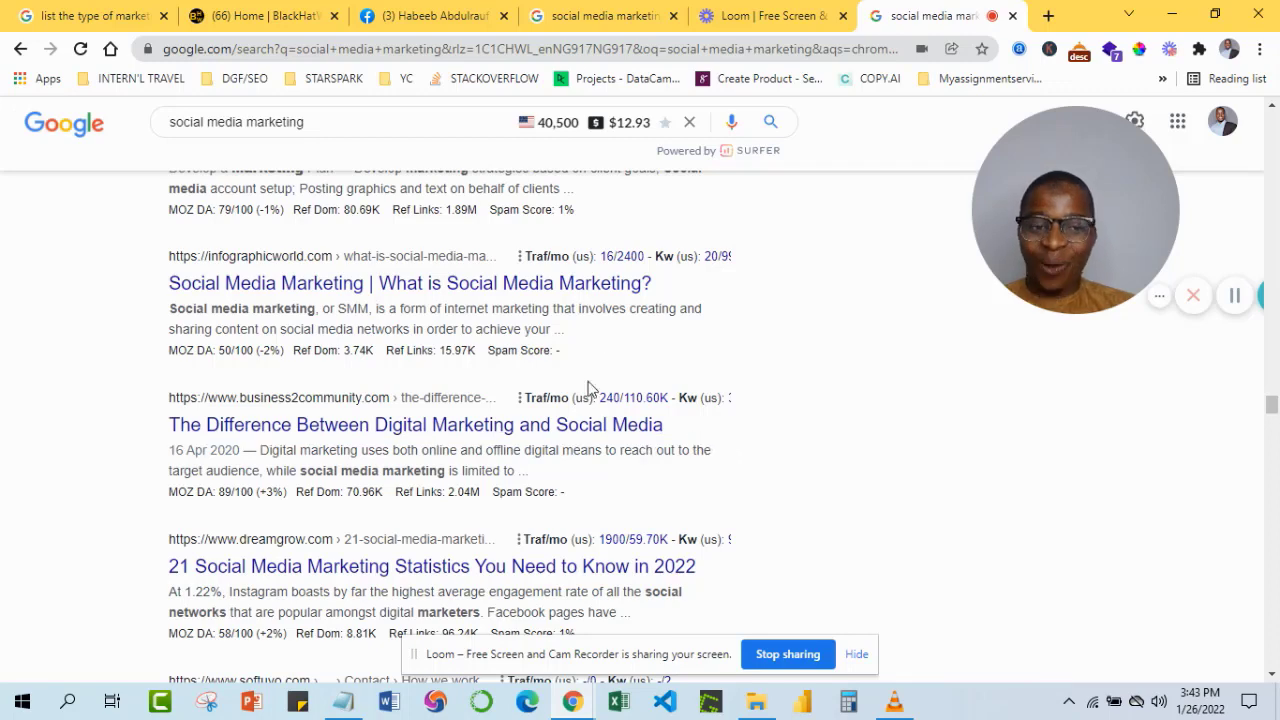
scroll(316, 430, "down", 2)
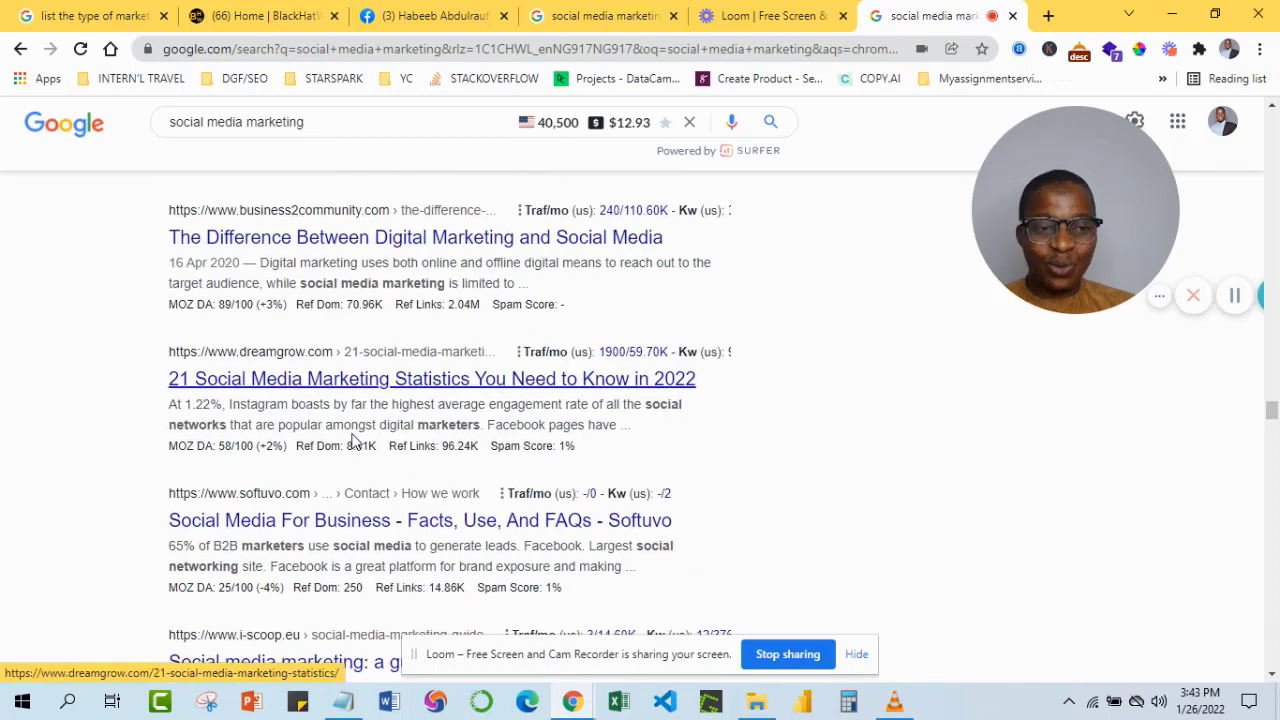
scroll(417, 363, "down", 4)
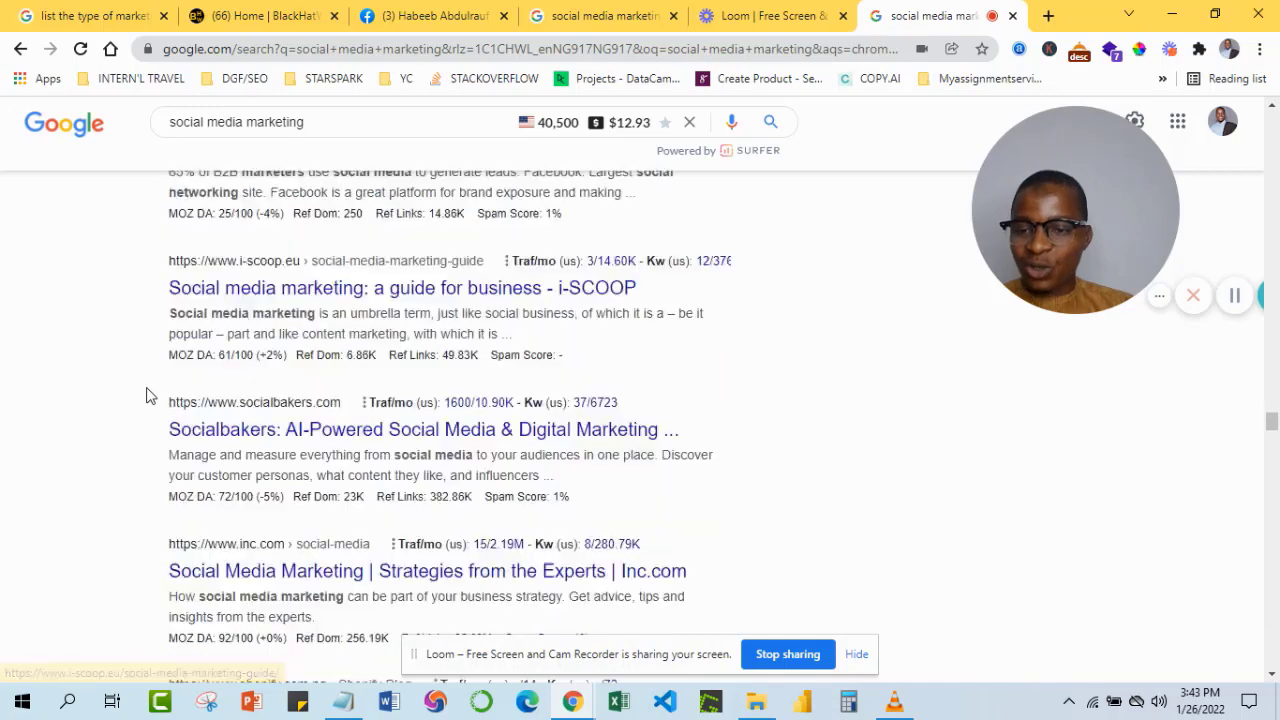
scroll(150, 400, "down", 6)
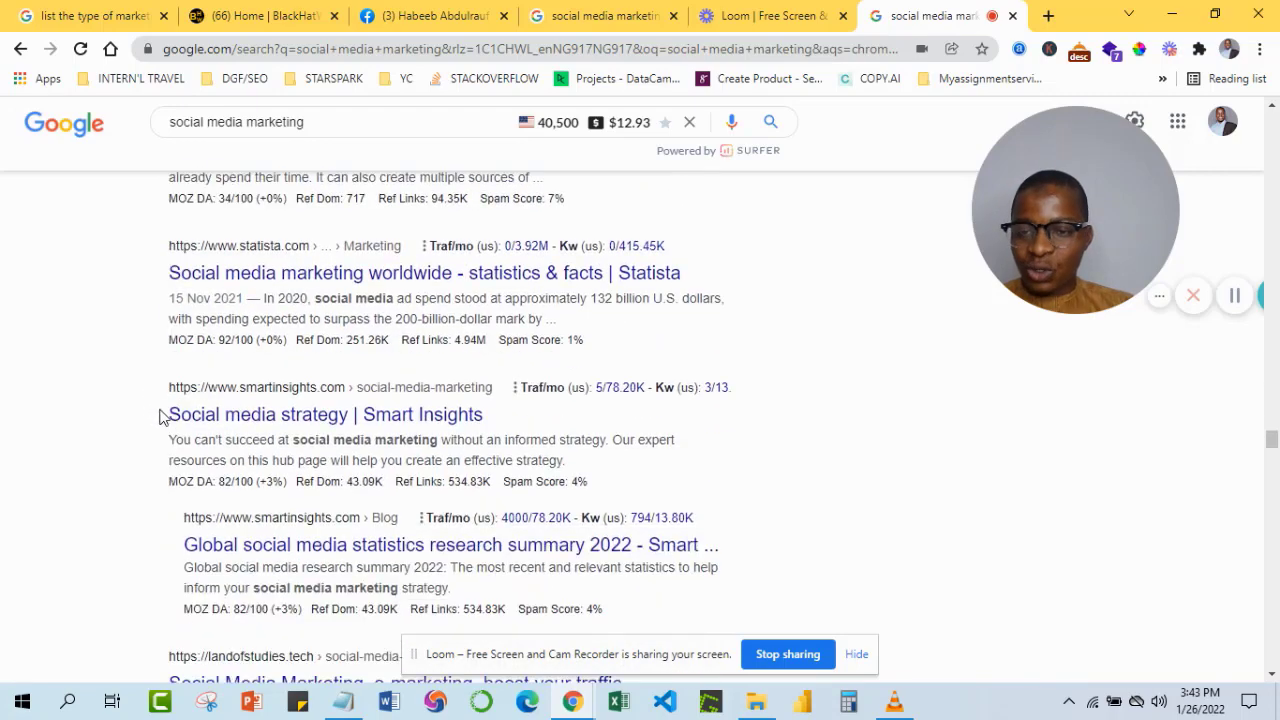
scroll(160, 415, "down", 3)
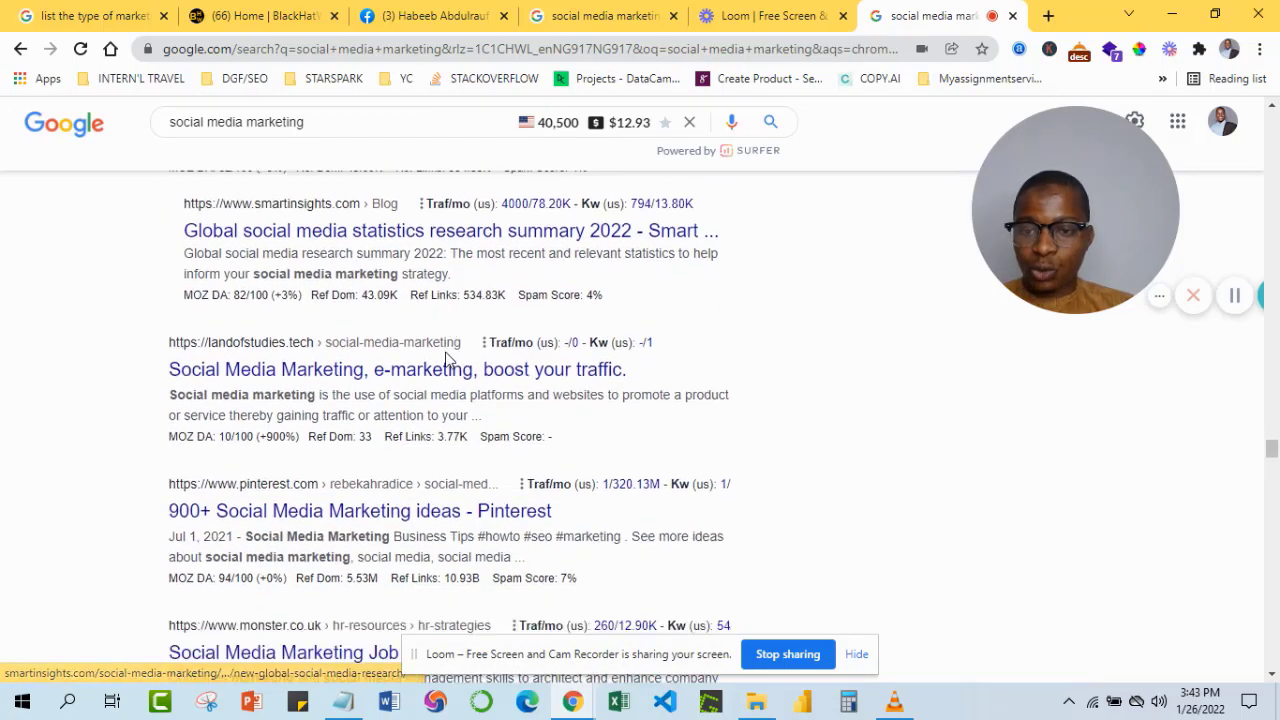
scroll(447, 360, "down", 5)
scroll(355, 345, "up", 2)
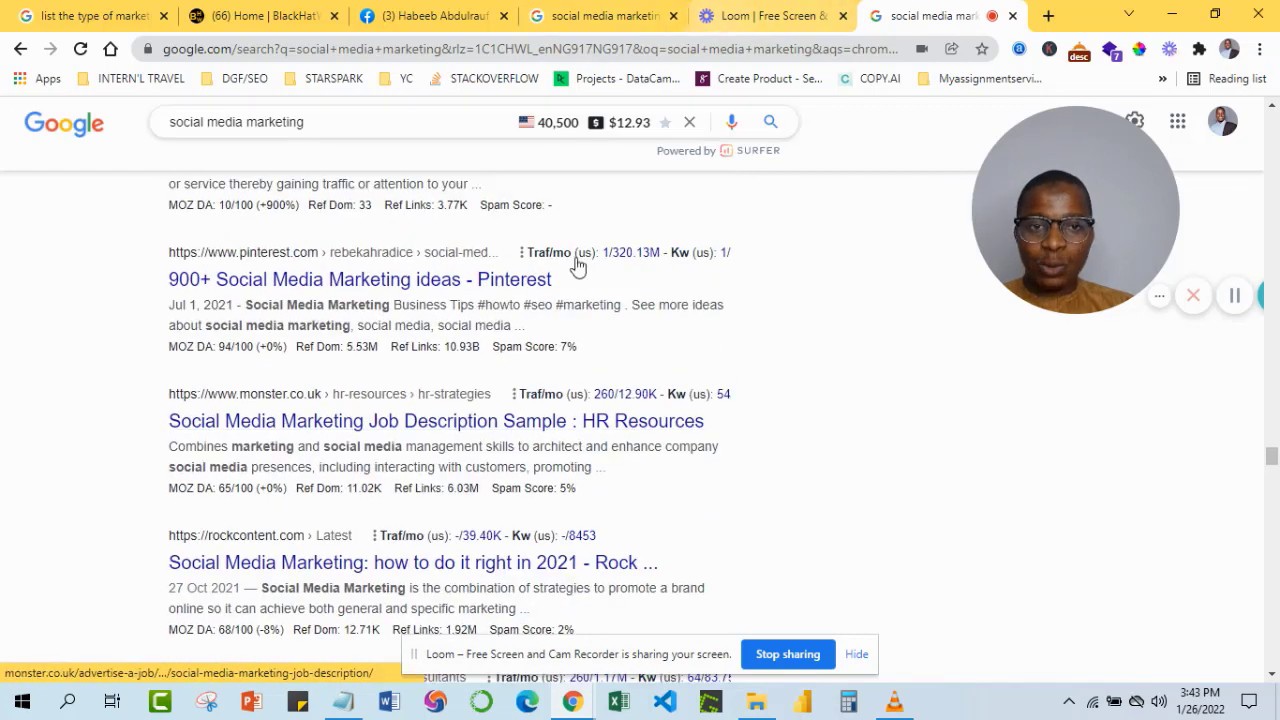
Switch back to the advanced search results and check their listings for mentions of 2019 and 2020.
left_click(580, 16)
scroll(378, 362, "down", 2)
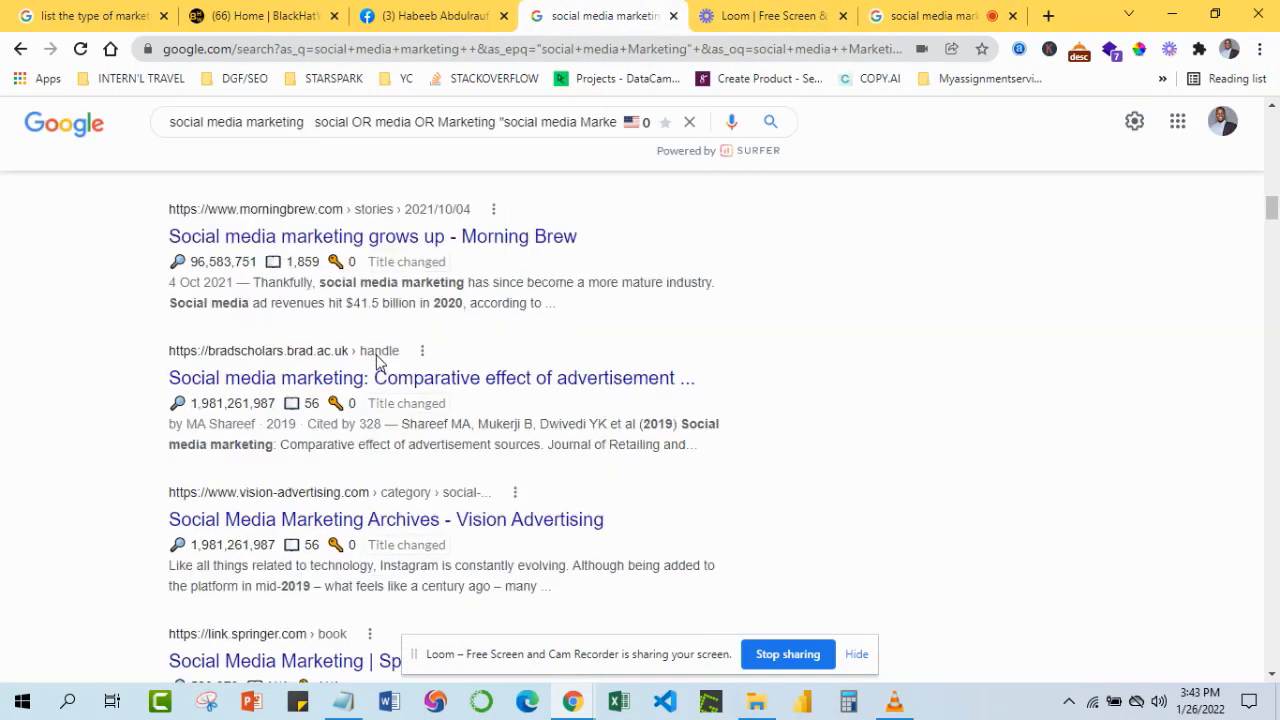
scroll(378, 362, "down", 4)
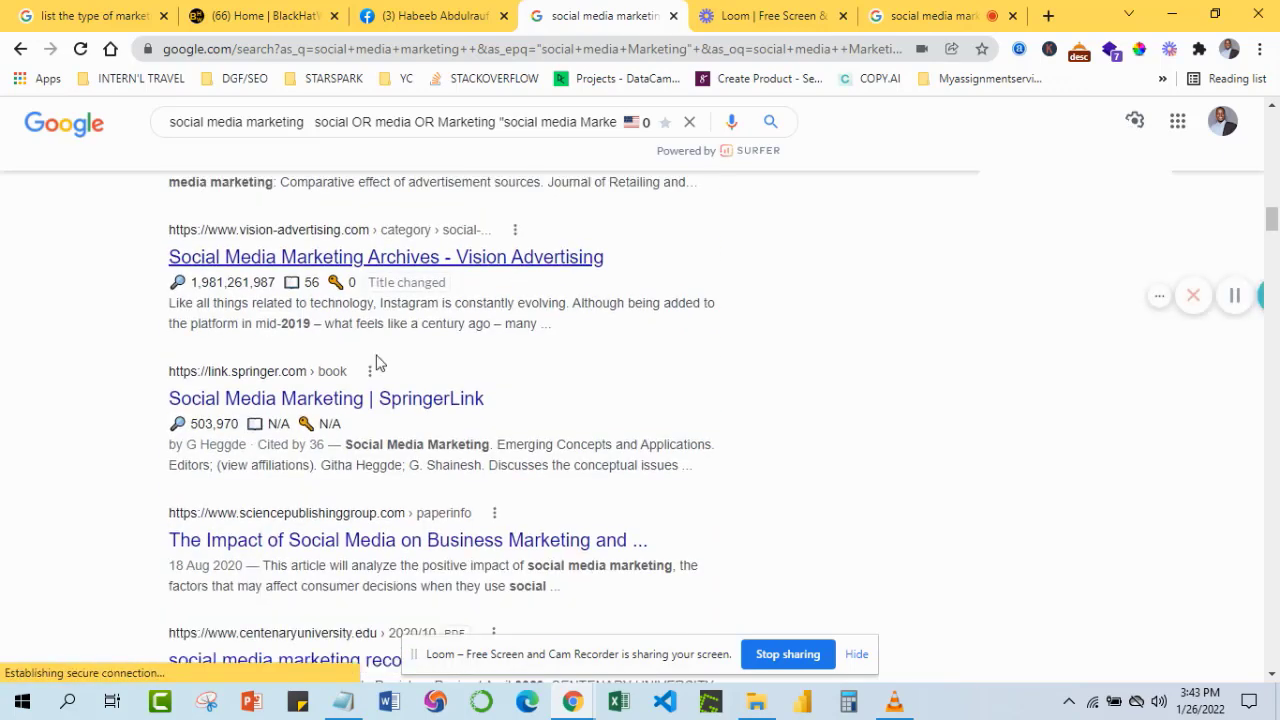
scroll(378, 358, "down", 4)
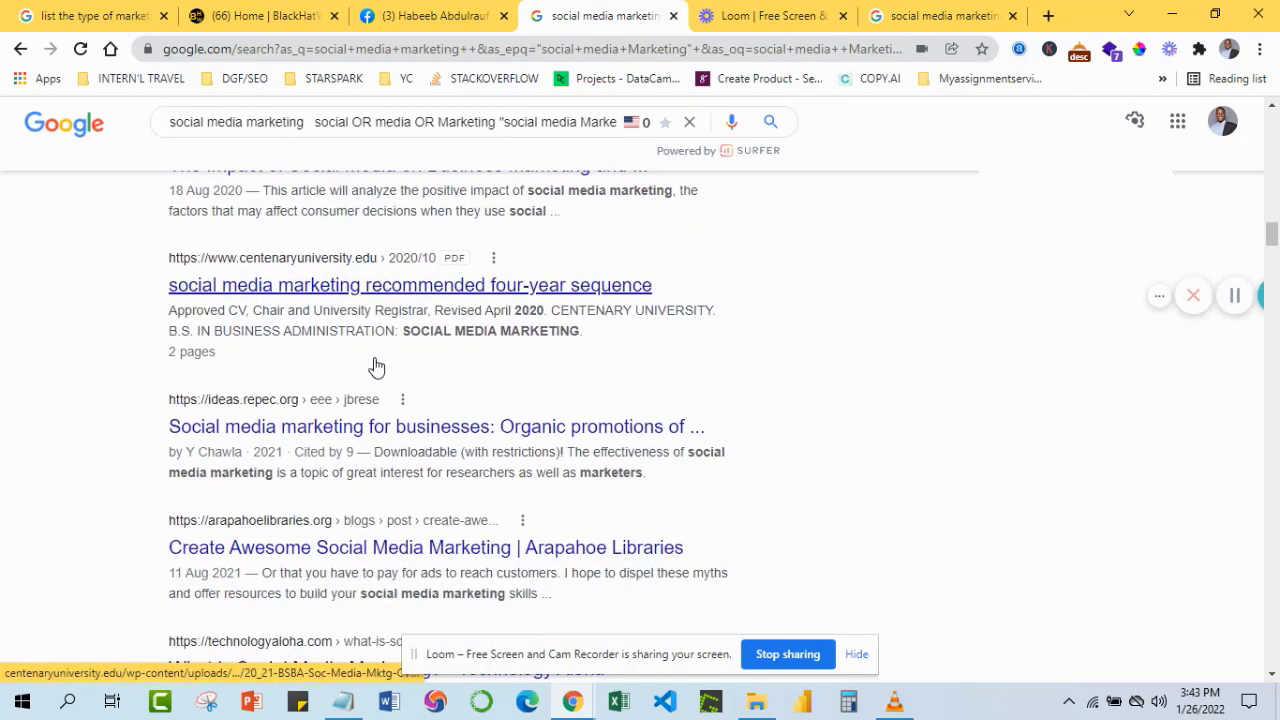
scroll(378, 366, "down", 3)
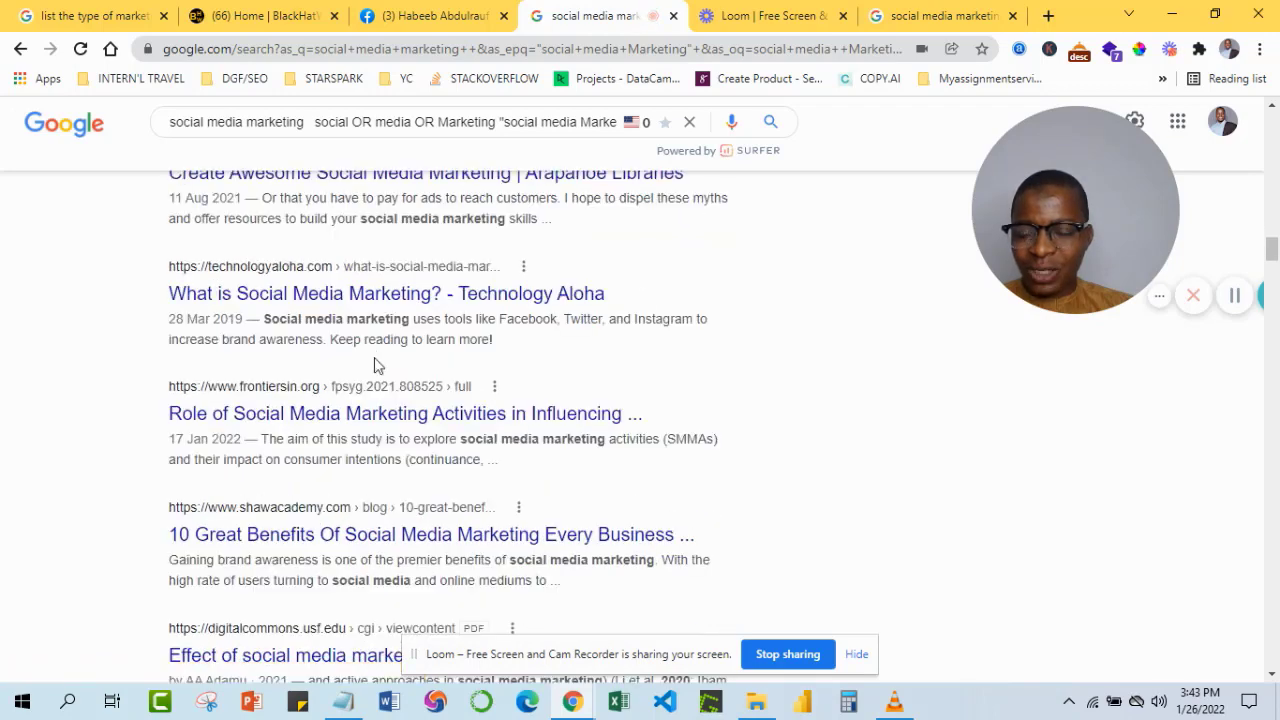
scroll(378, 366, "down", 2)
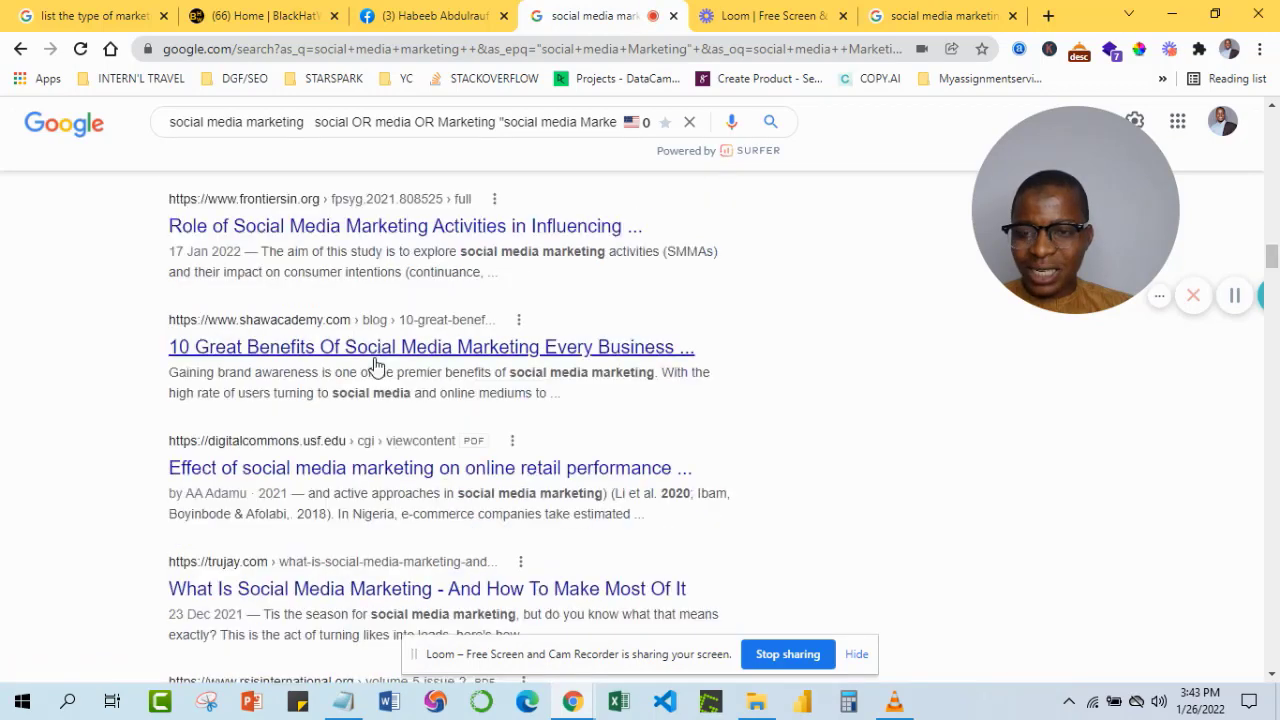
scroll(378, 366, "up", 7)
scroll(378, 366, "up", 4)
scroll(378, 366, "down", 10)
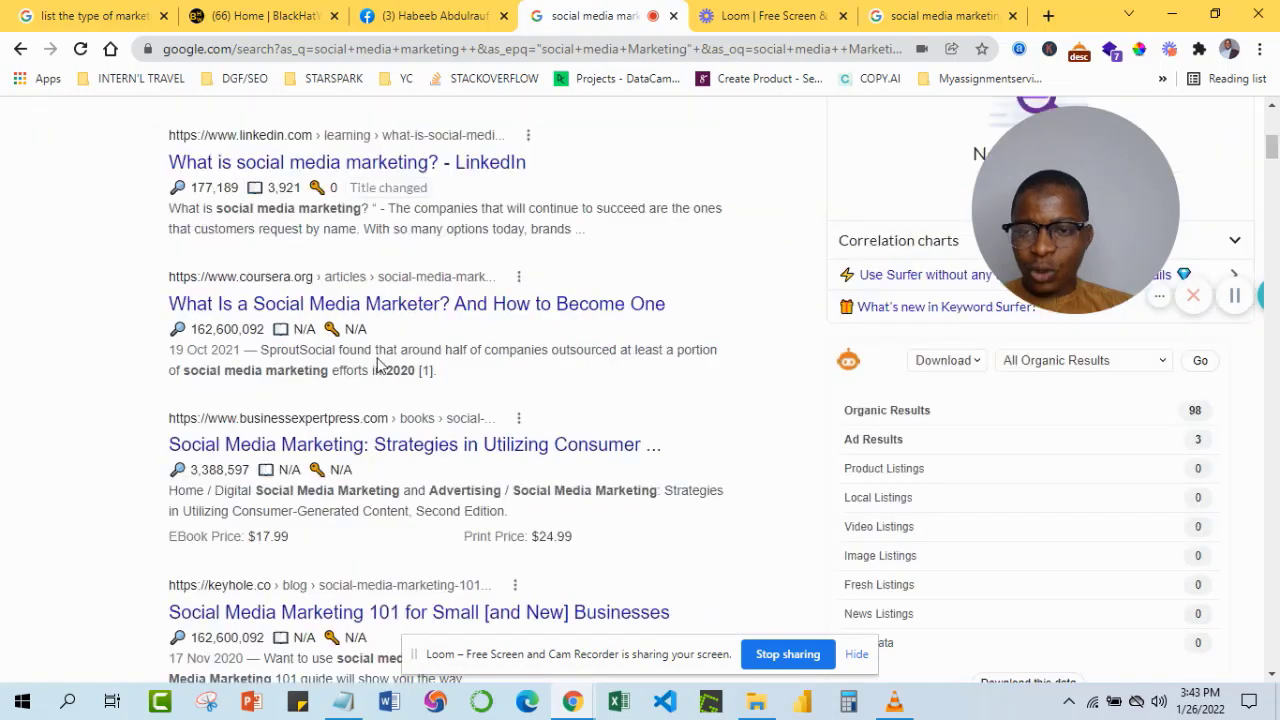
scroll(379, 361, "up", 14)
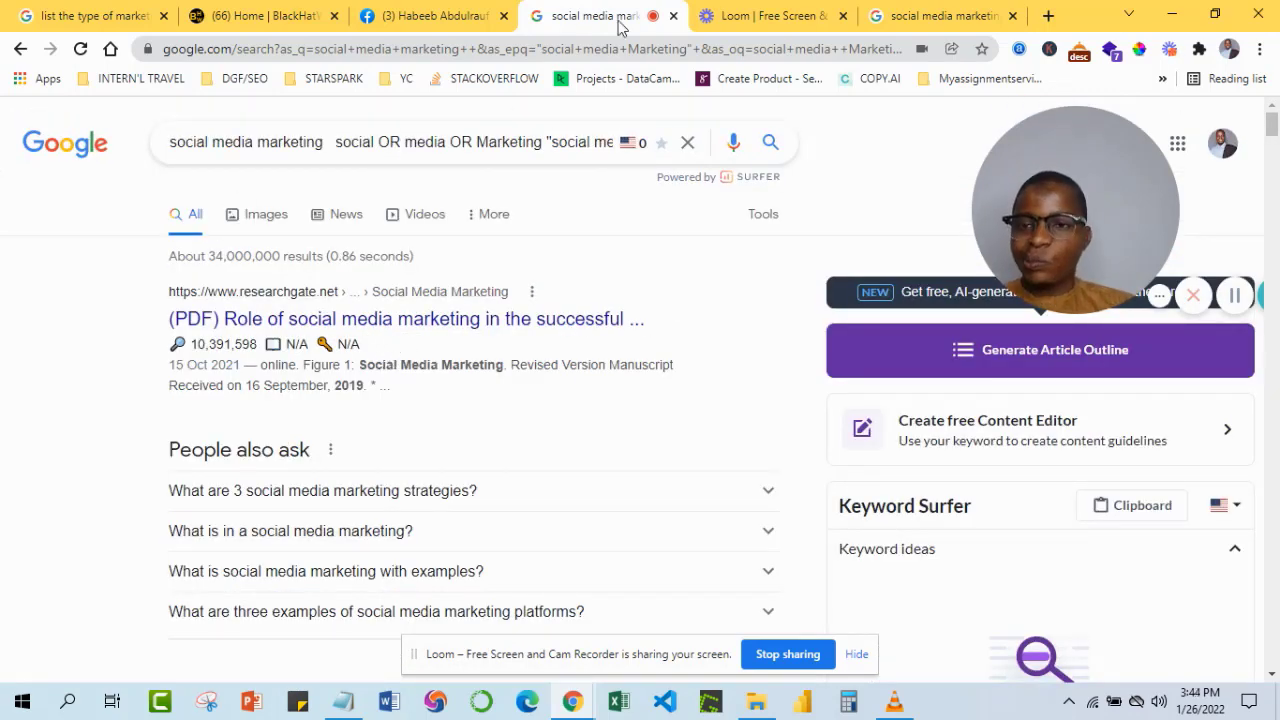
Return from the filtered results to the filled-in Advanced Search form and its options for narrowing results.
left_click(19, 50)
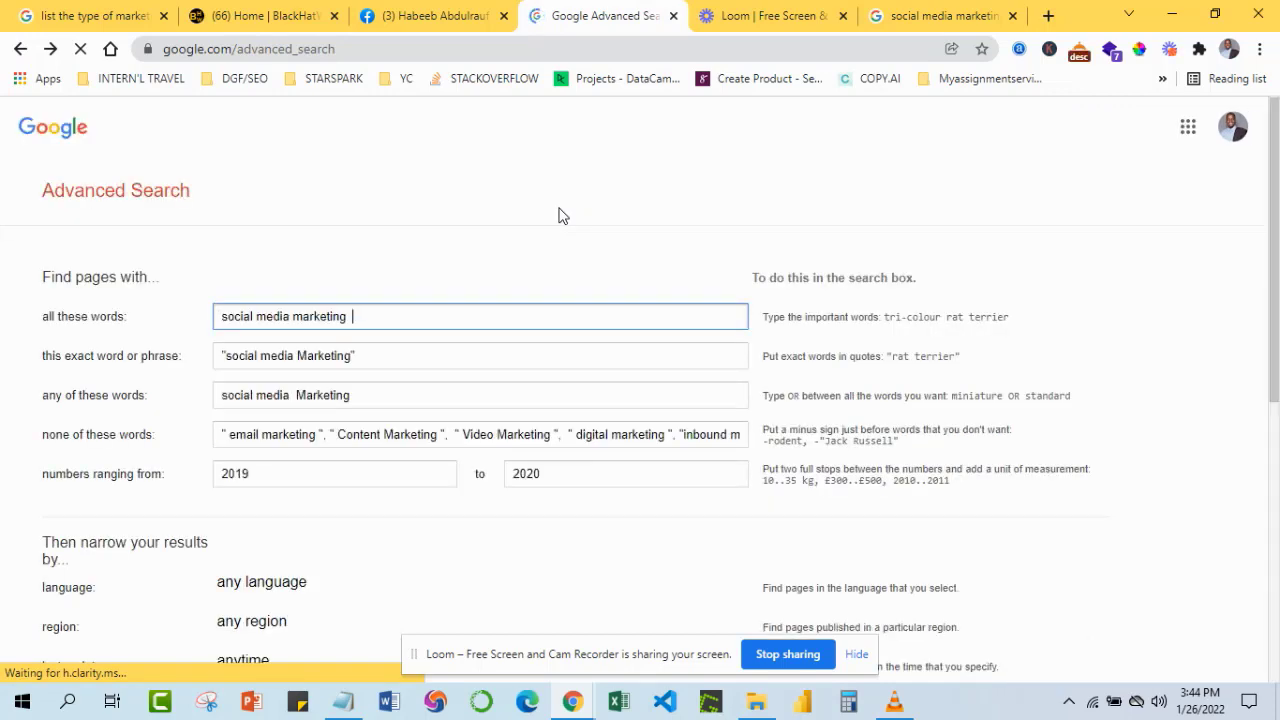
scroll(555, 222, "down", 3)
scroll(440, 278, "up", 2)
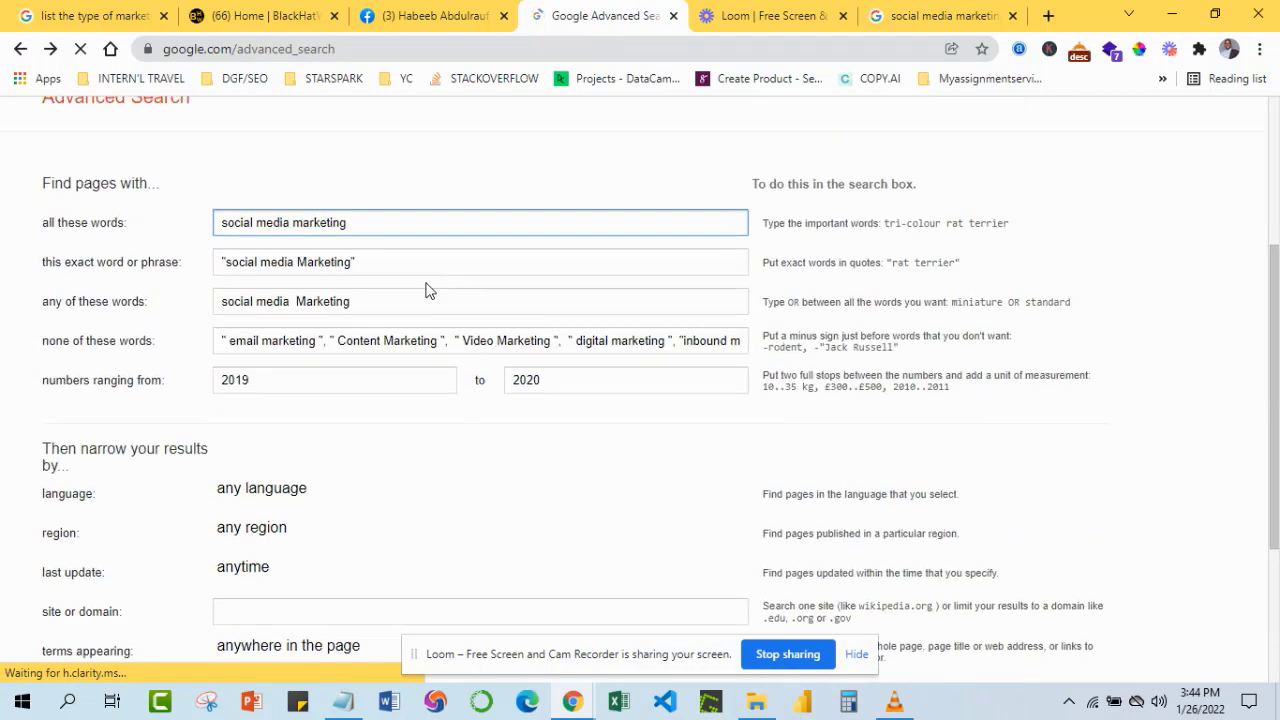
scroll(360, 320, "down", 1)
scroll(301, 349, "down", 1)
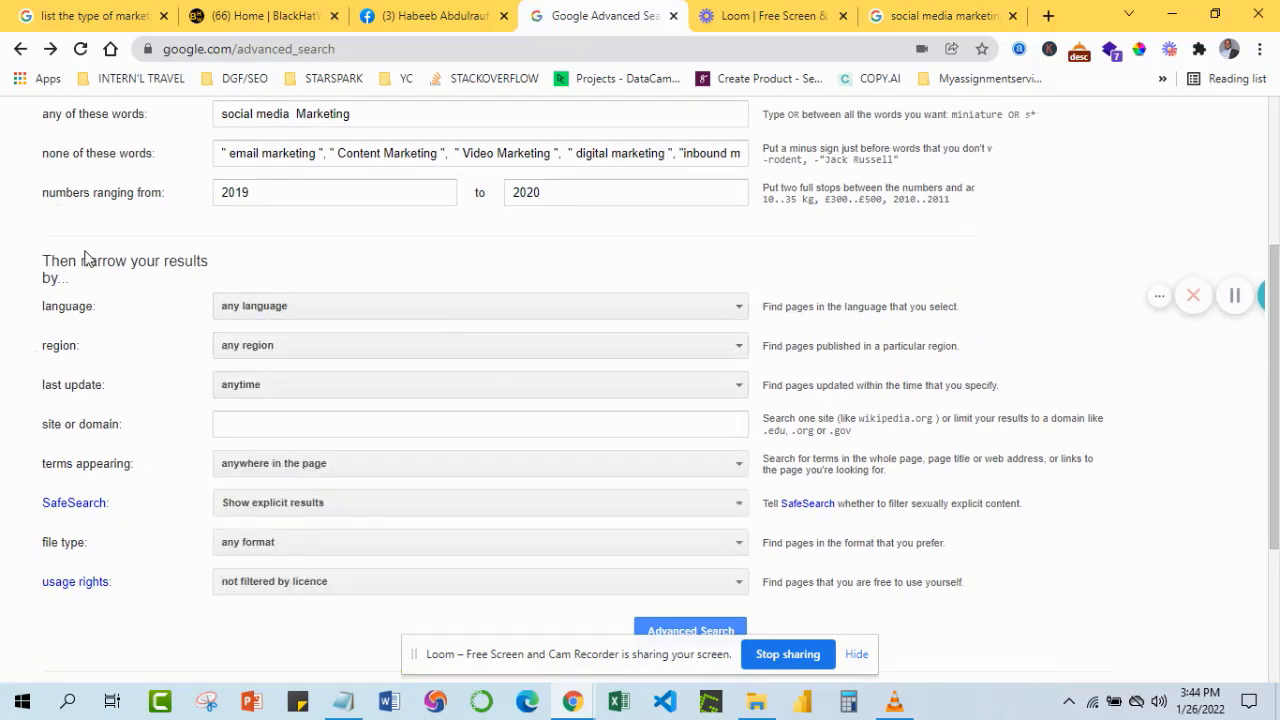
Narrow the advanced search to pages in French.
left_click(741, 313)
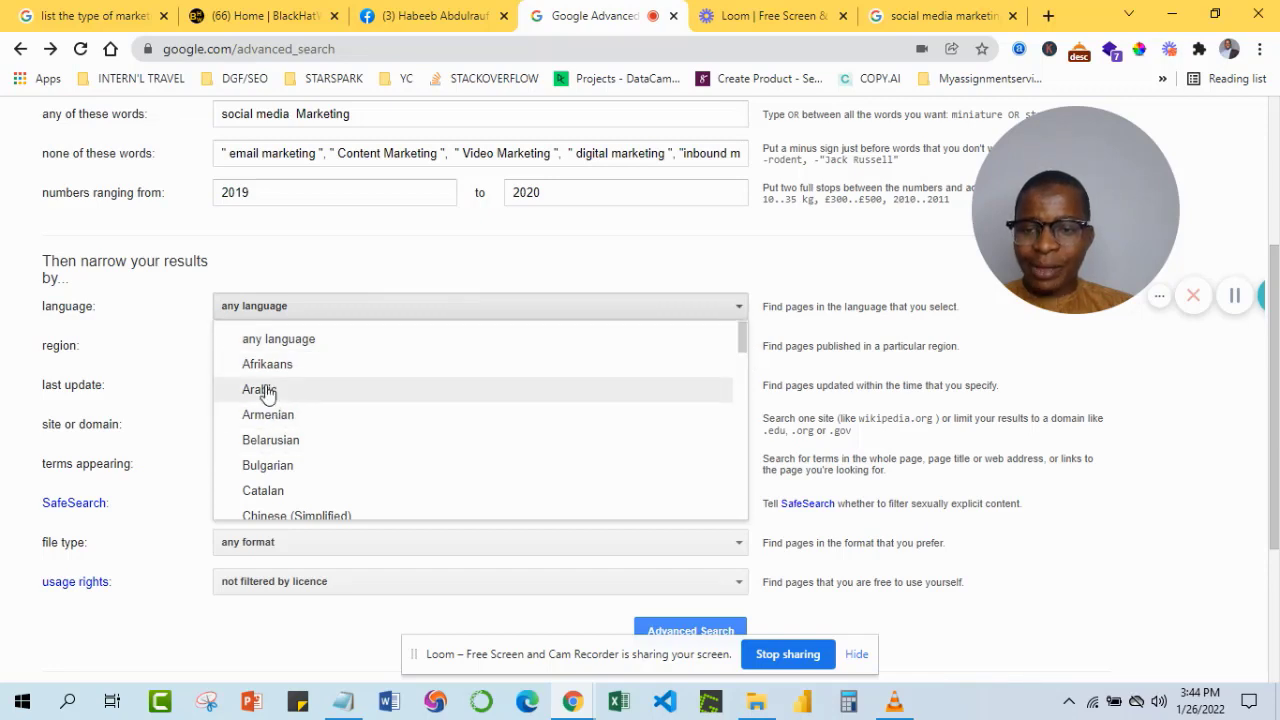
scroll(389, 431, "down", 5)
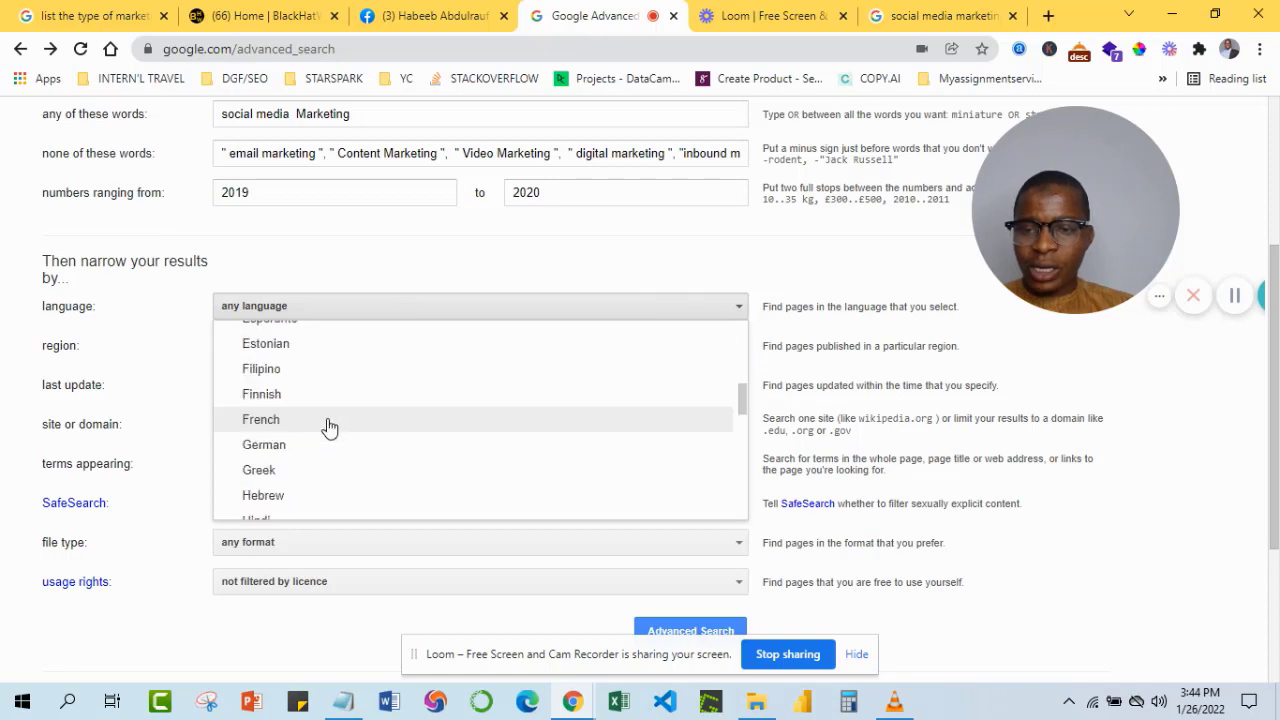
scroll(328, 428, "down", 1)
scroll(326, 428, "up", 2)
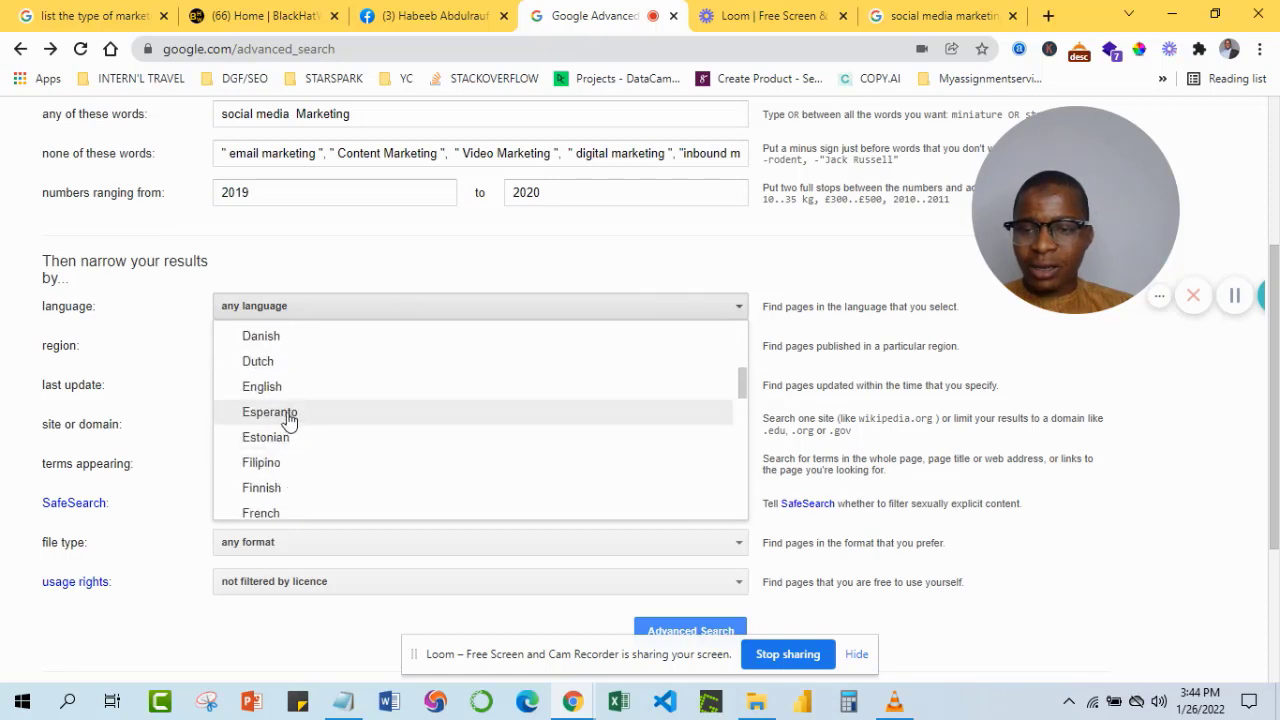
scroll(289, 421, "down", 1)
left_click(293, 422)
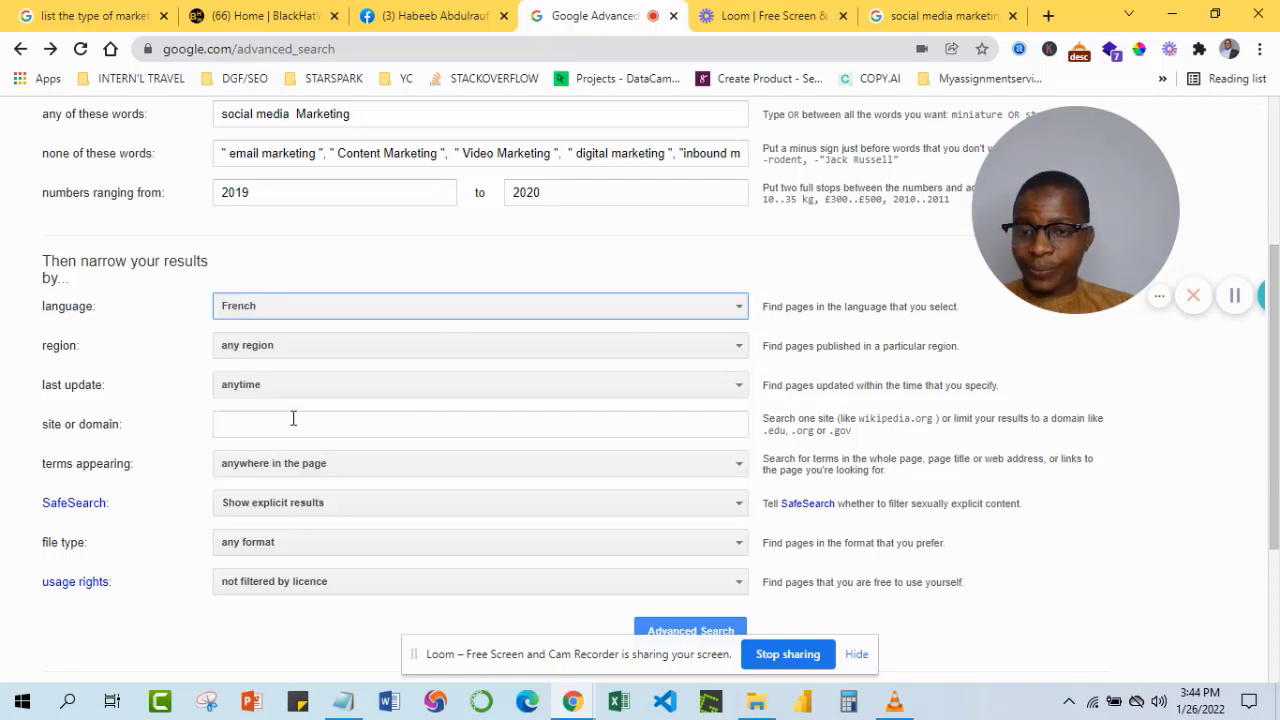
Set the advanced search region to United Kingdom.
scroll(293, 418, "down", 1)
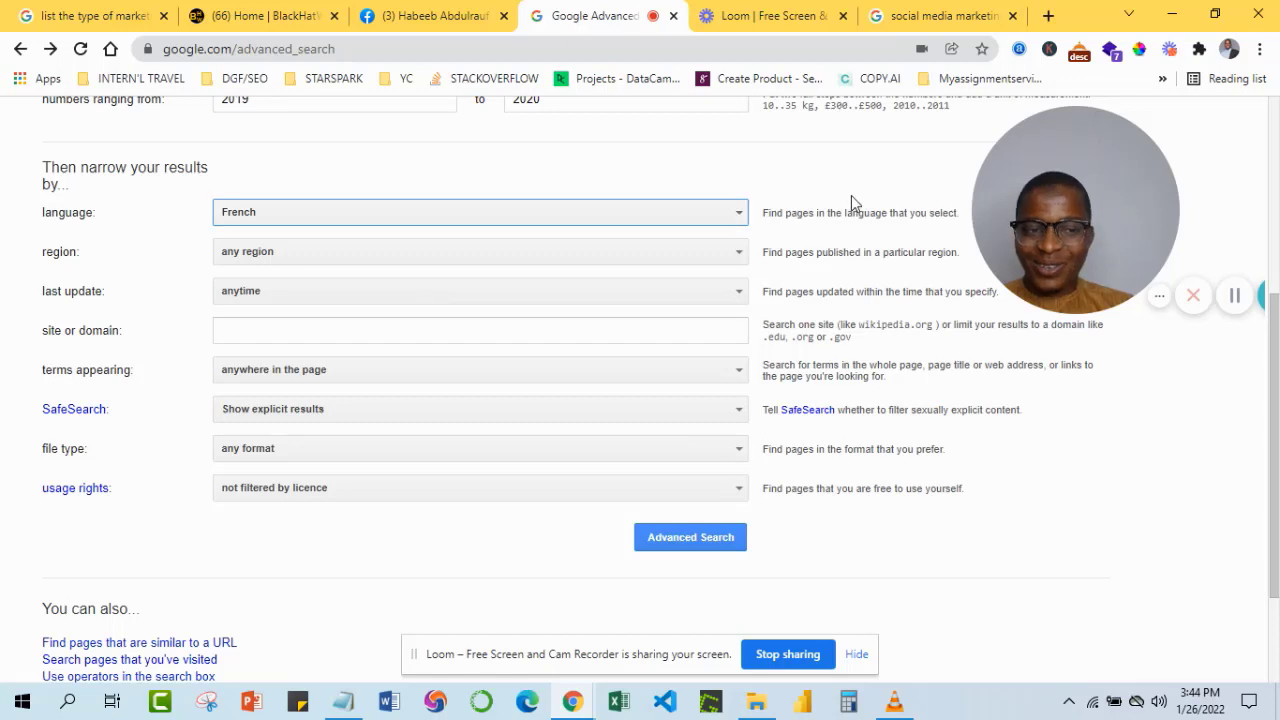
left_click(519, 252)
scroll(443, 371, "down", 5)
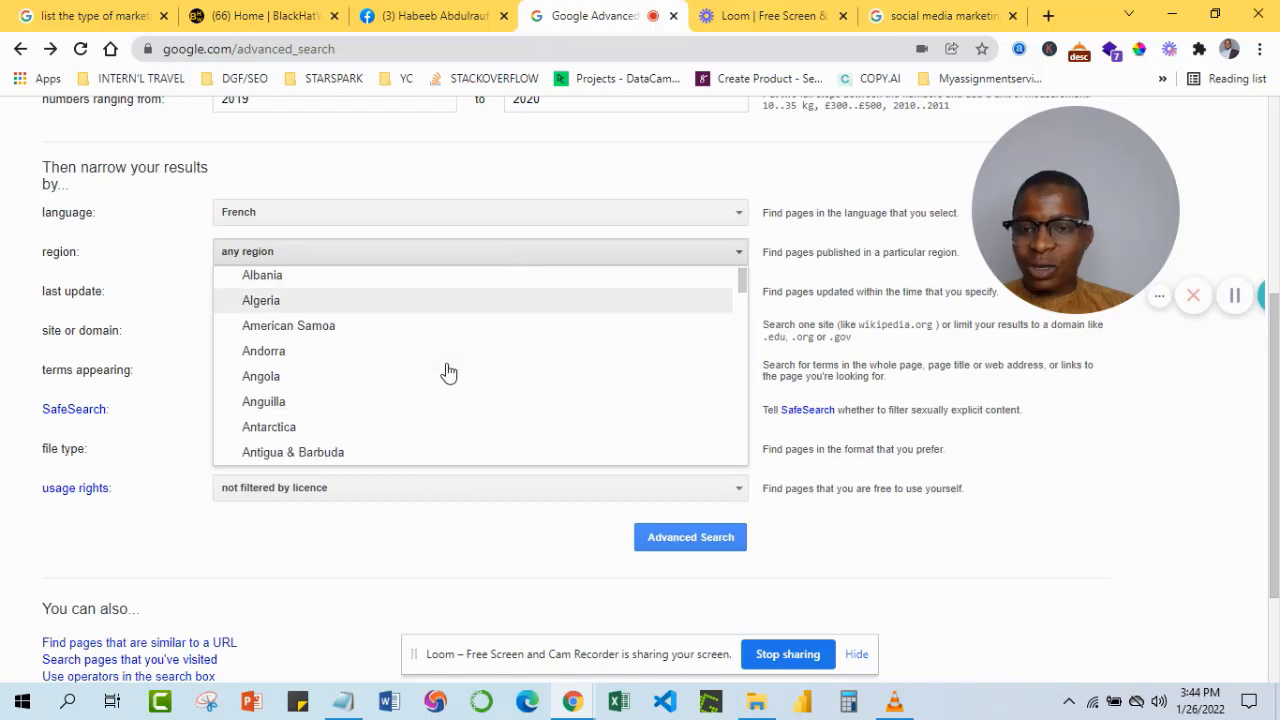
scroll(438, 378, "down", 3)
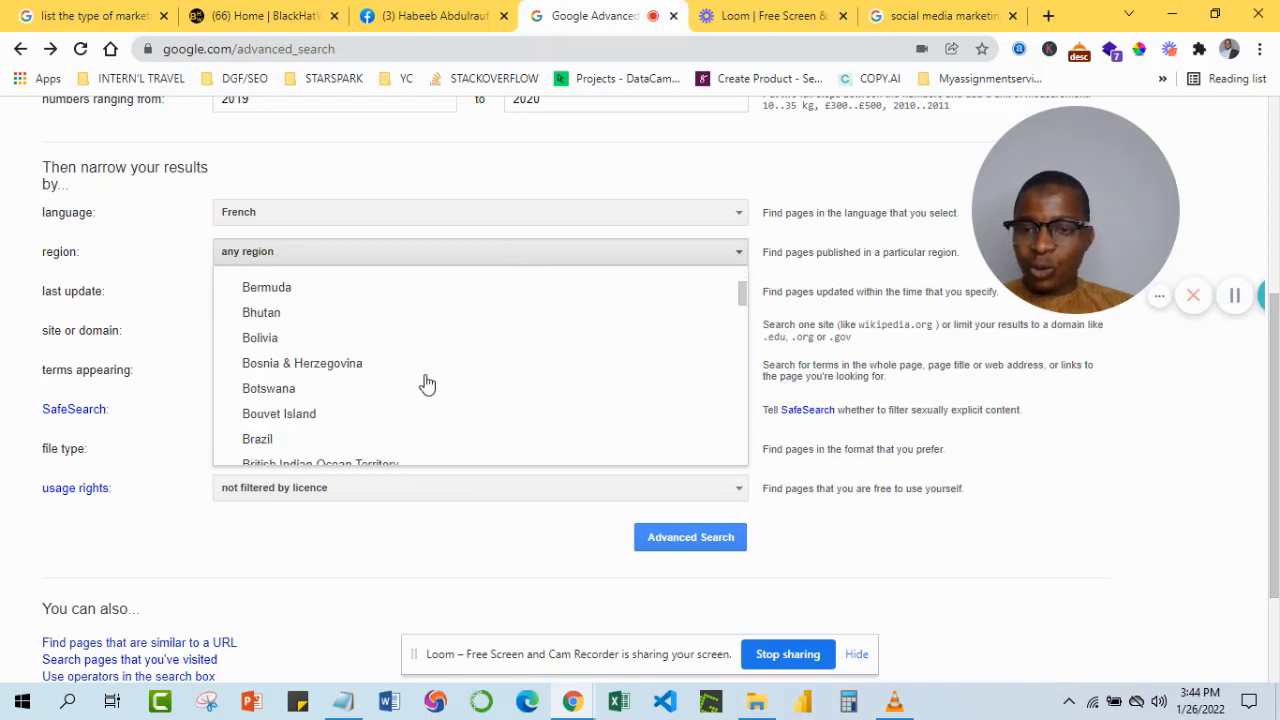
scroll(514, 286, "up", 1)
scroll(233, 432, "down", 3)
scroll(323, 409, "down", 8)
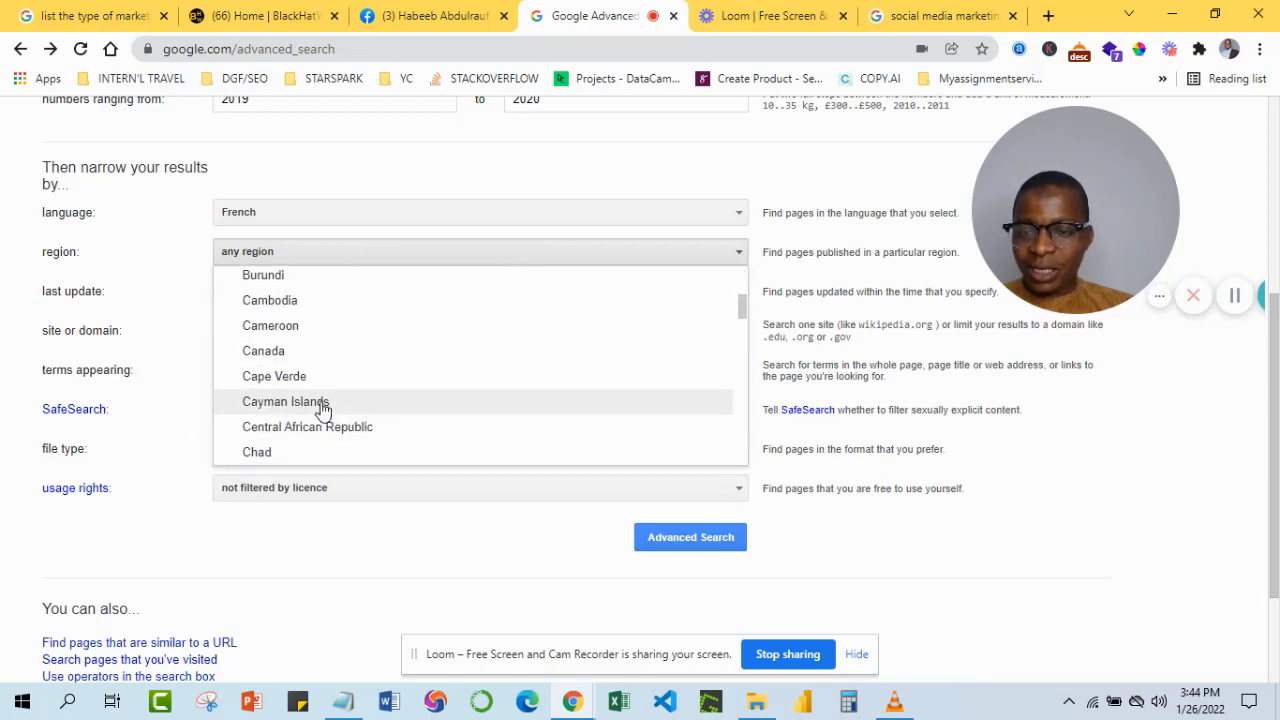
scroll(287, 328, "down", 8)
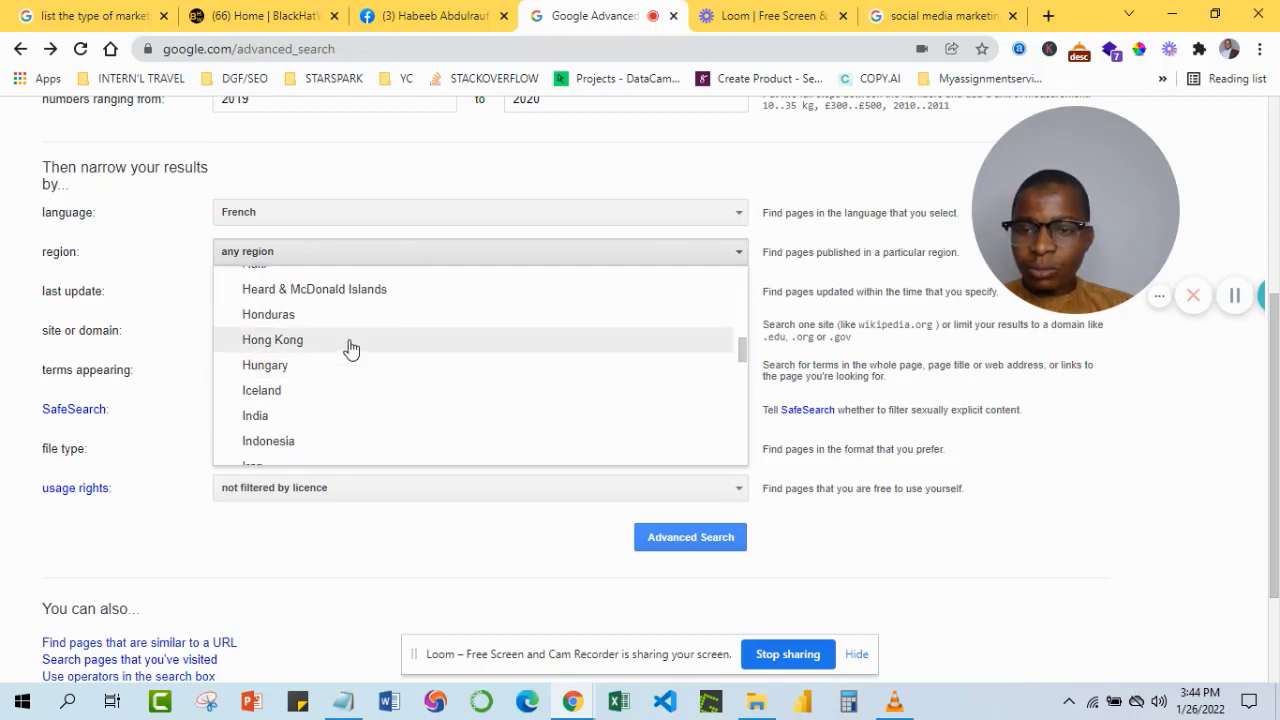
scroll(346, 357, "down", 7)
scroll(346, 286, "down", 18)
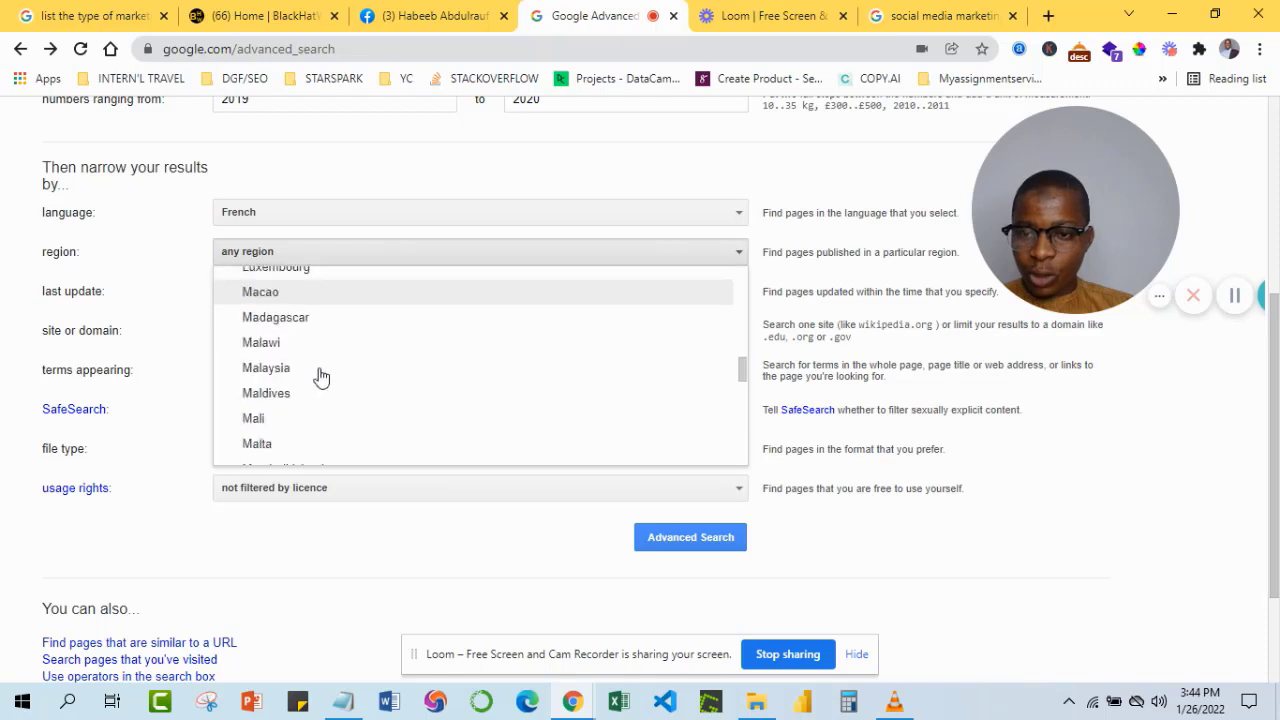
scroll(340, 388, "down", 10)
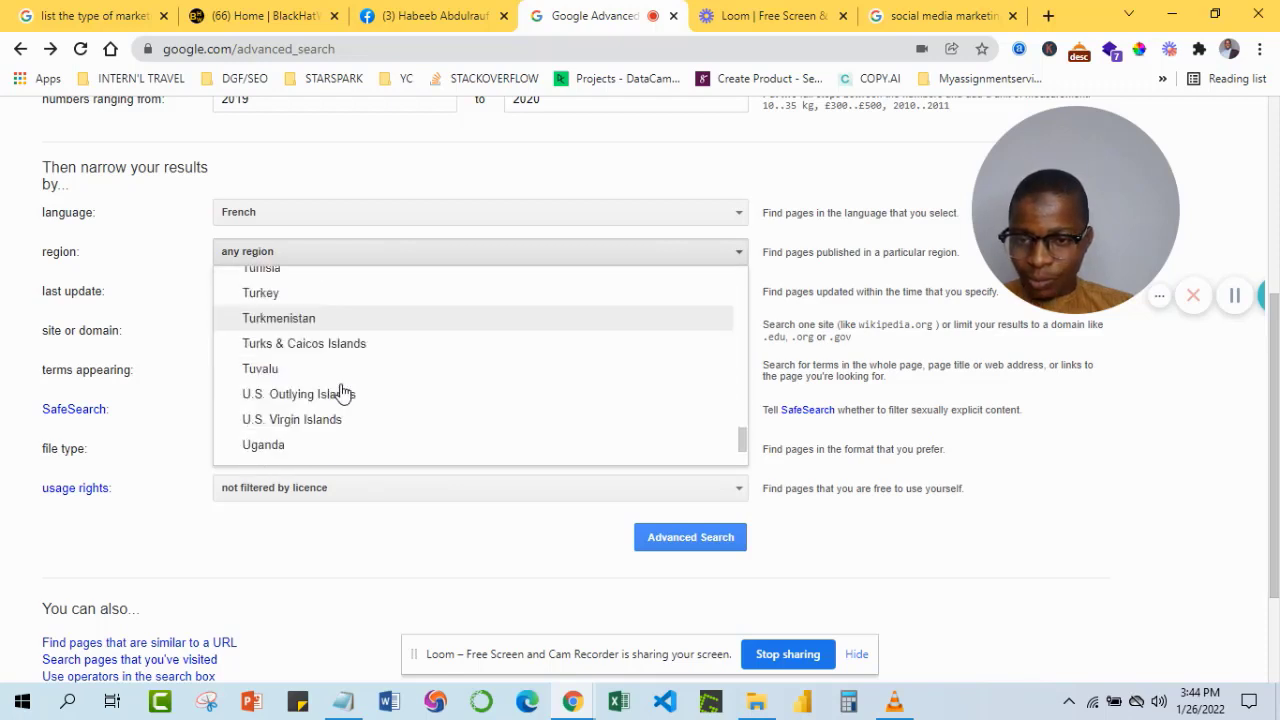
scroll(344, 395, "up", 4)
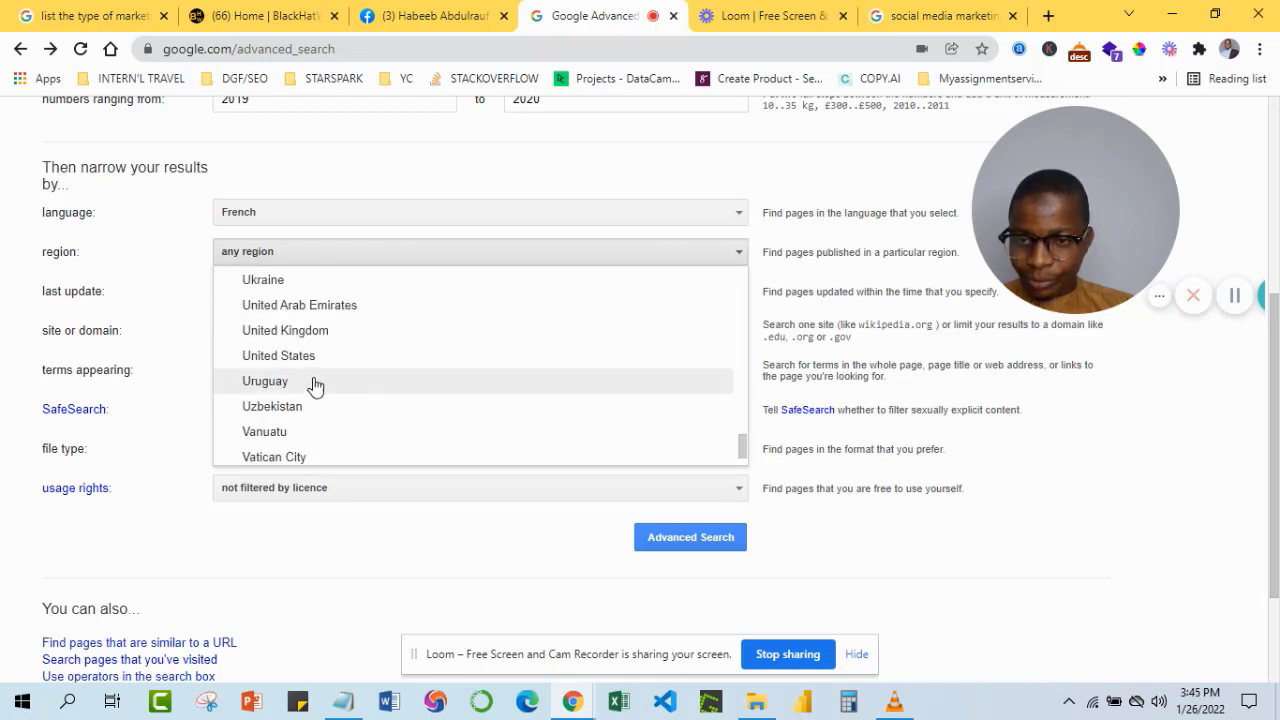
left_click(306, 330)
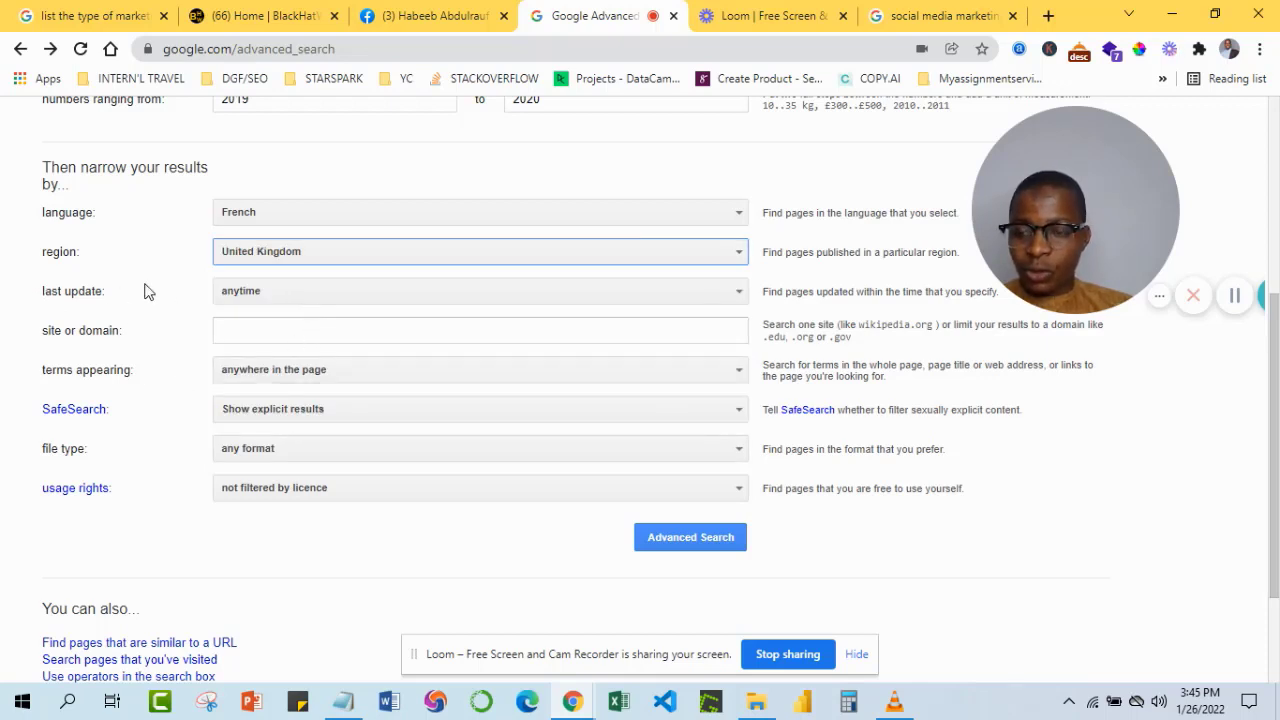
Keep the last update filter at anytime and limit the site or domain to ".org, .net".
left_click(365, 298)
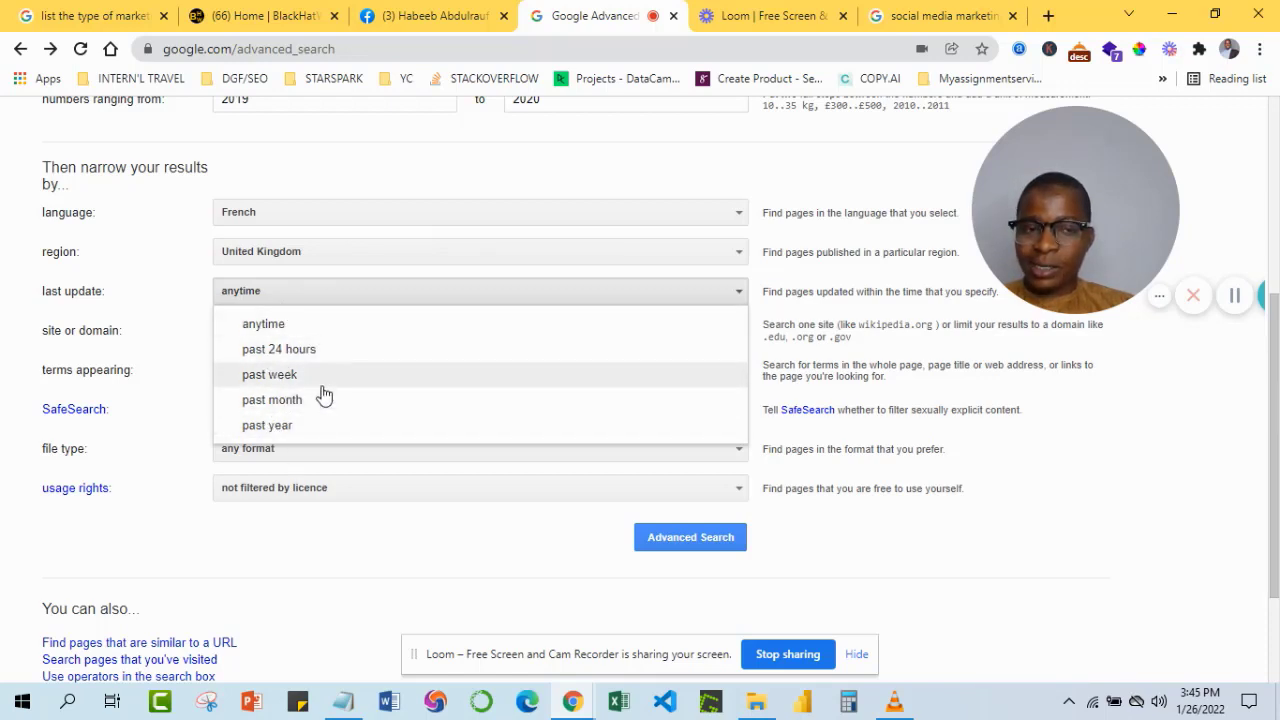
left_click(306, 326)
scroll(290, 365, "down", 1)
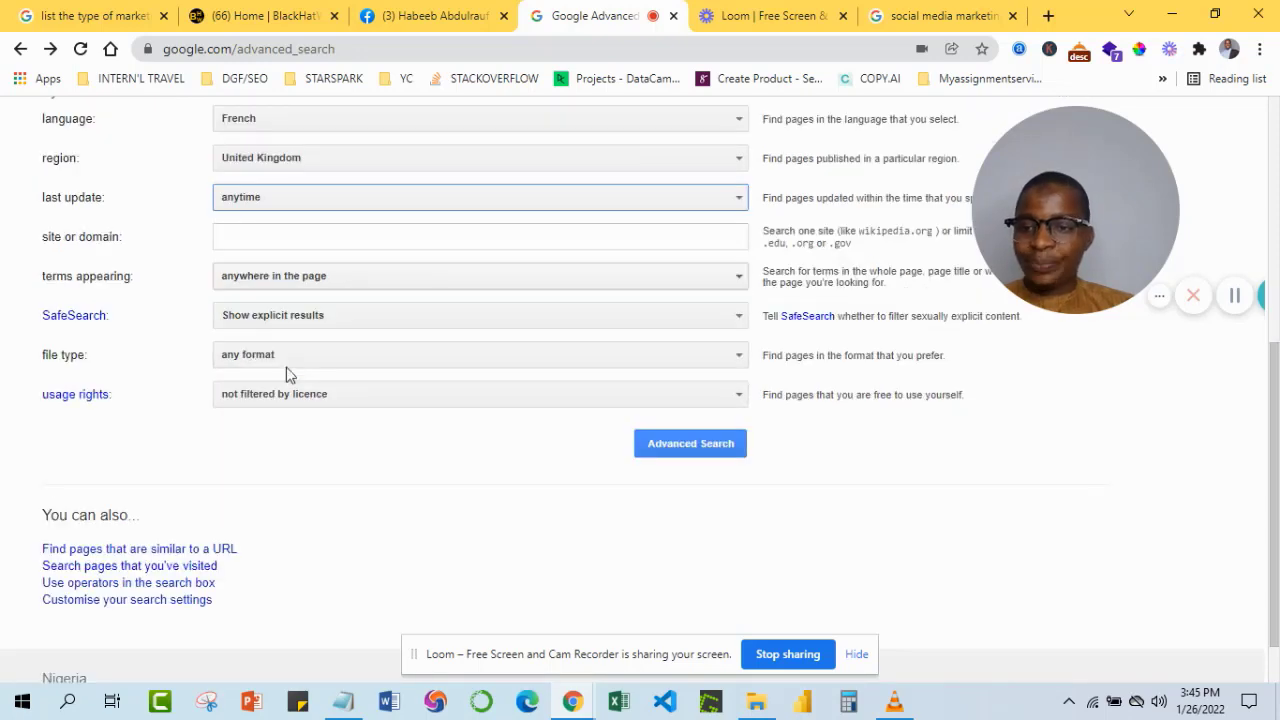
left_click(283, 237)
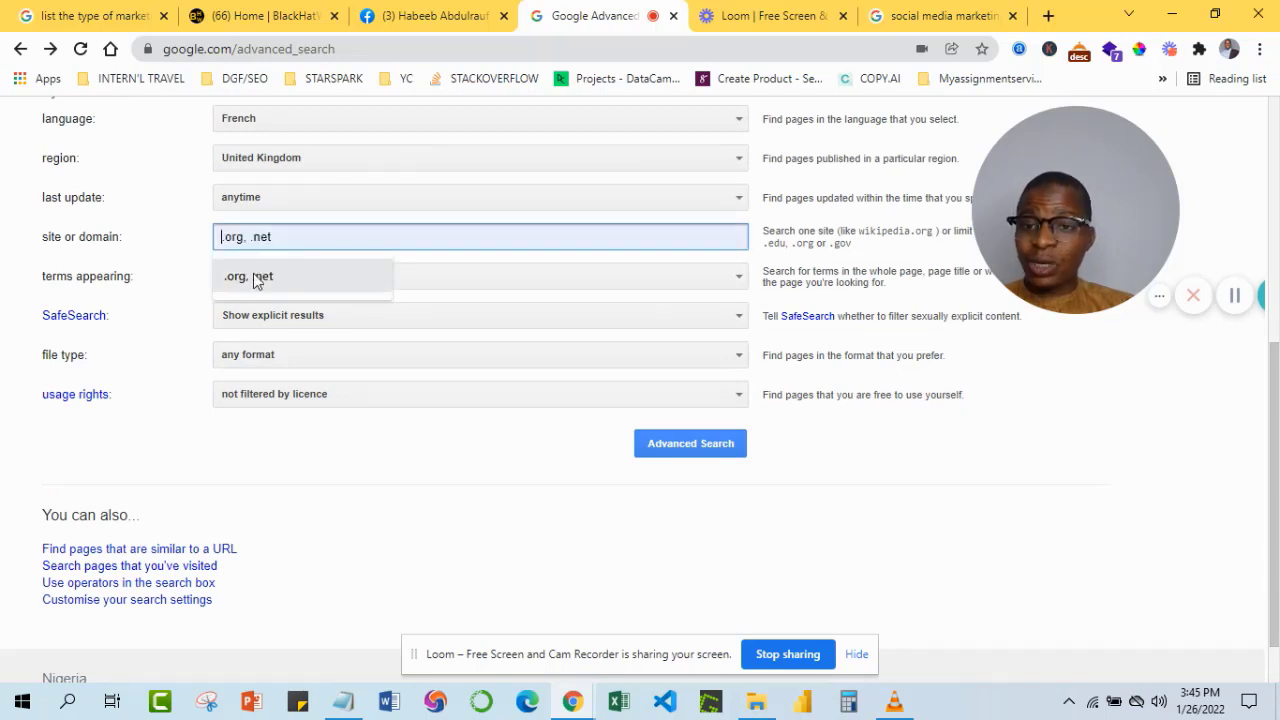
left_click(255, 273)
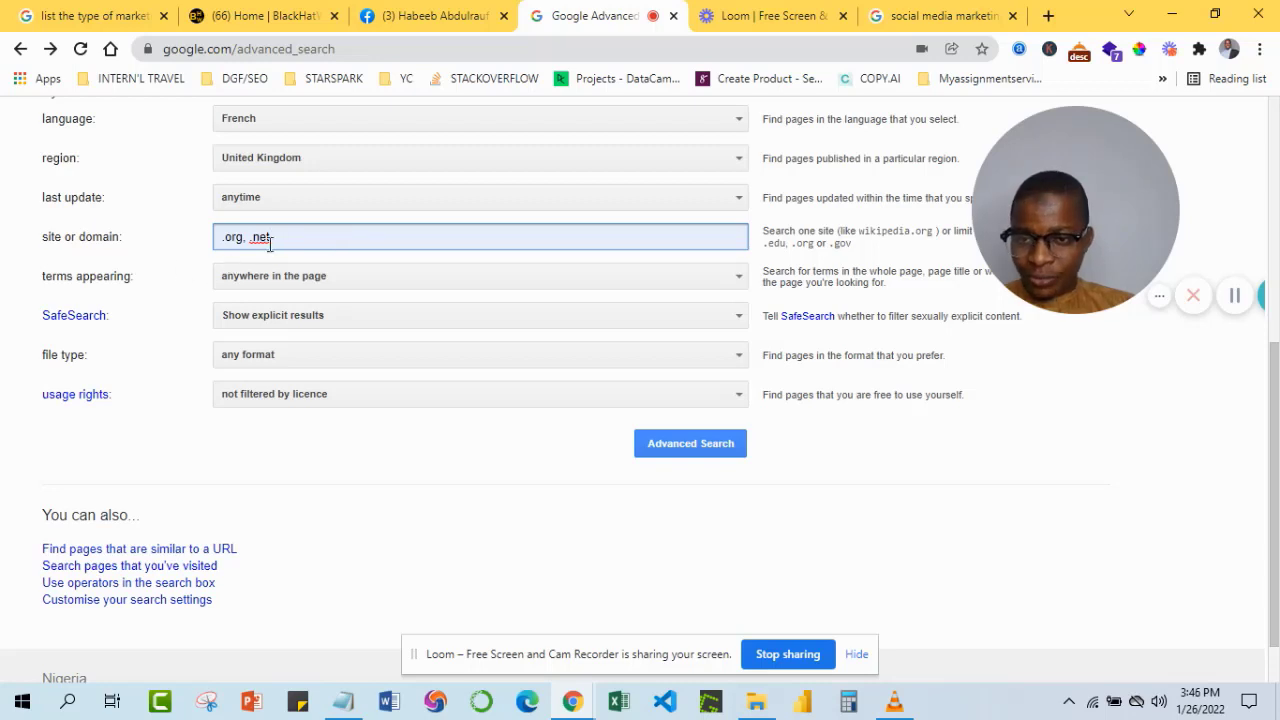
left_click(187, 256)
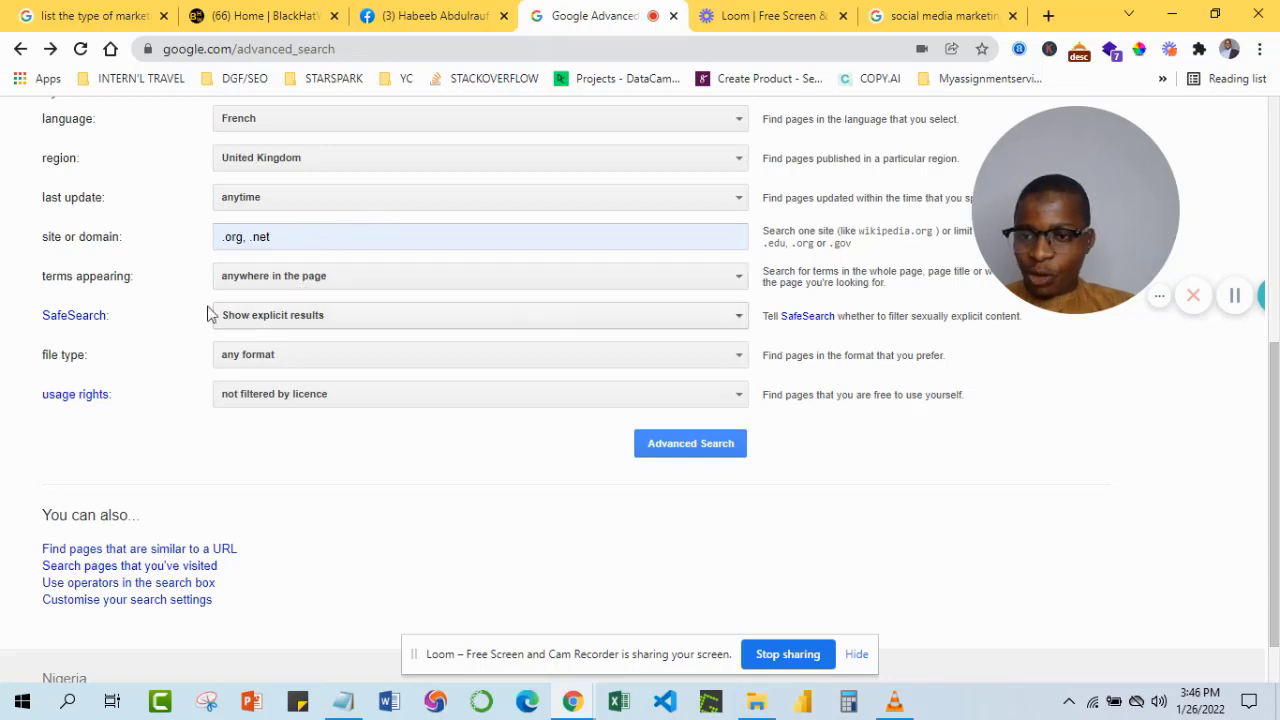
Try limiting the search terms to the title of the page and set them back to anywhere in the page.
scroll(180, 303, "down", 1)
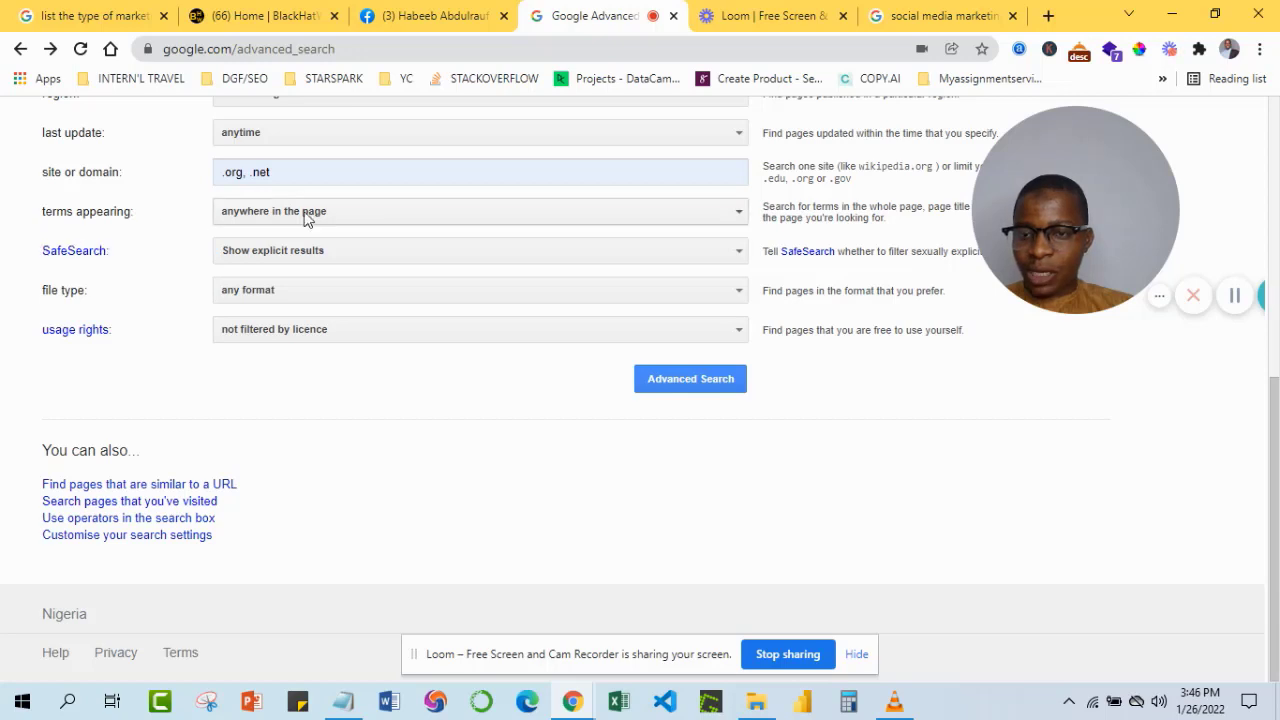
left_click(474, 215)
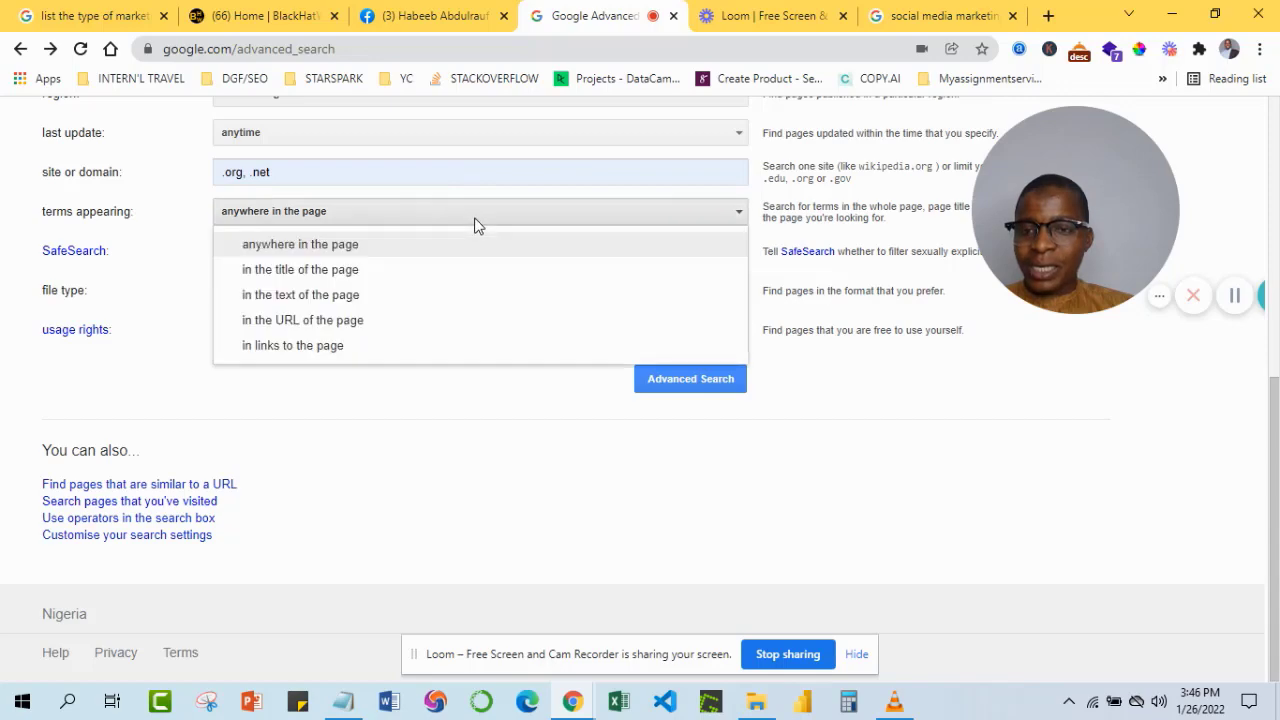
scroll(483, 171, "up", 5)
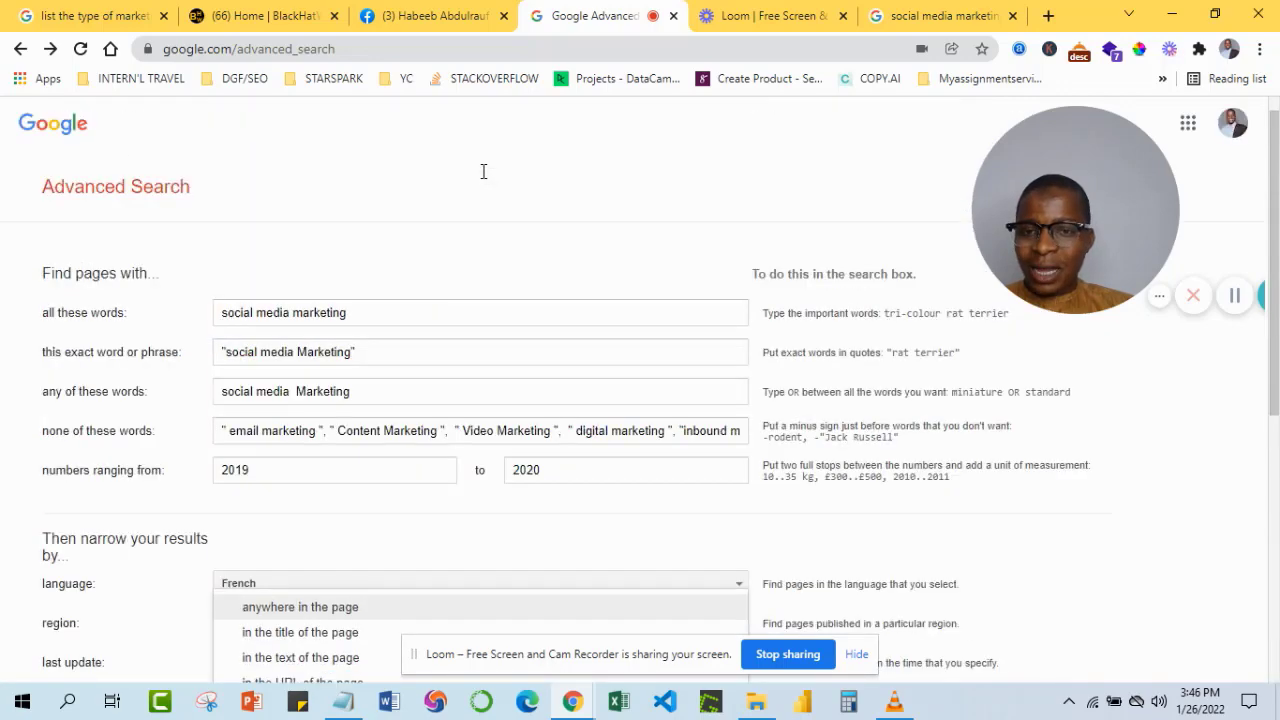
scroll(483, 171, "down", 1)
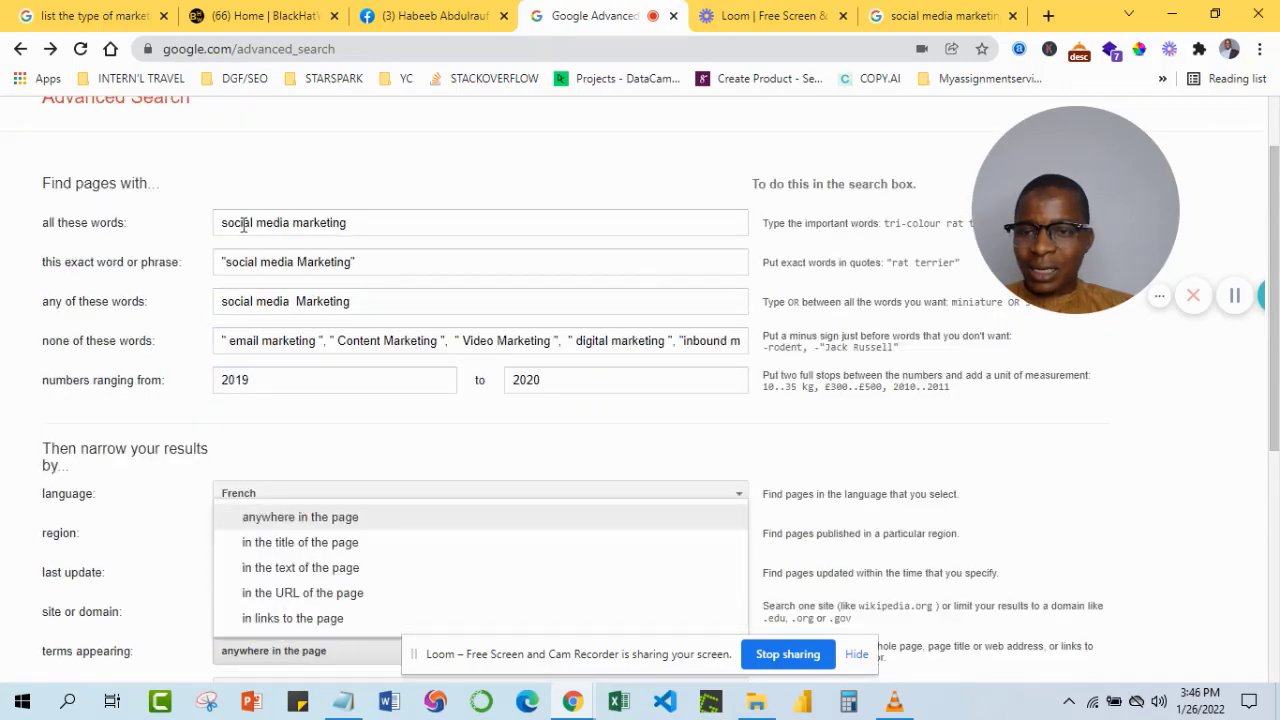
scroll(268, 253, "down", 4)
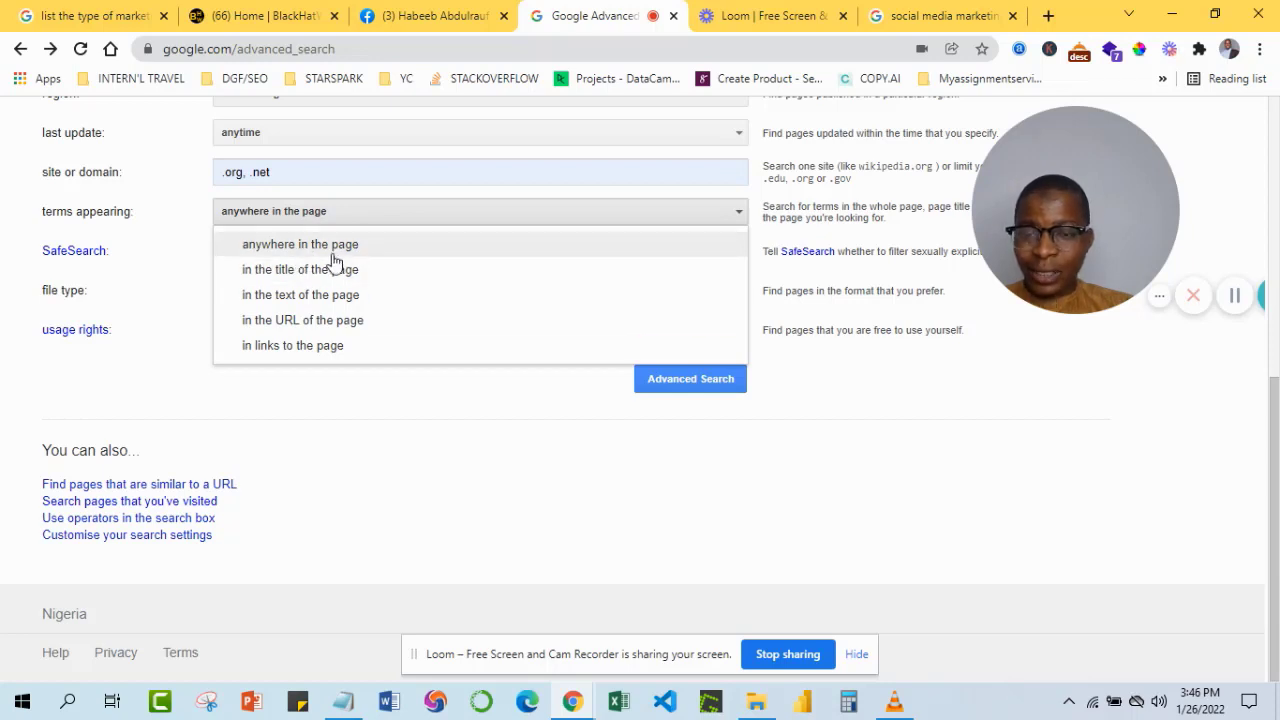
left_click(477, 270)
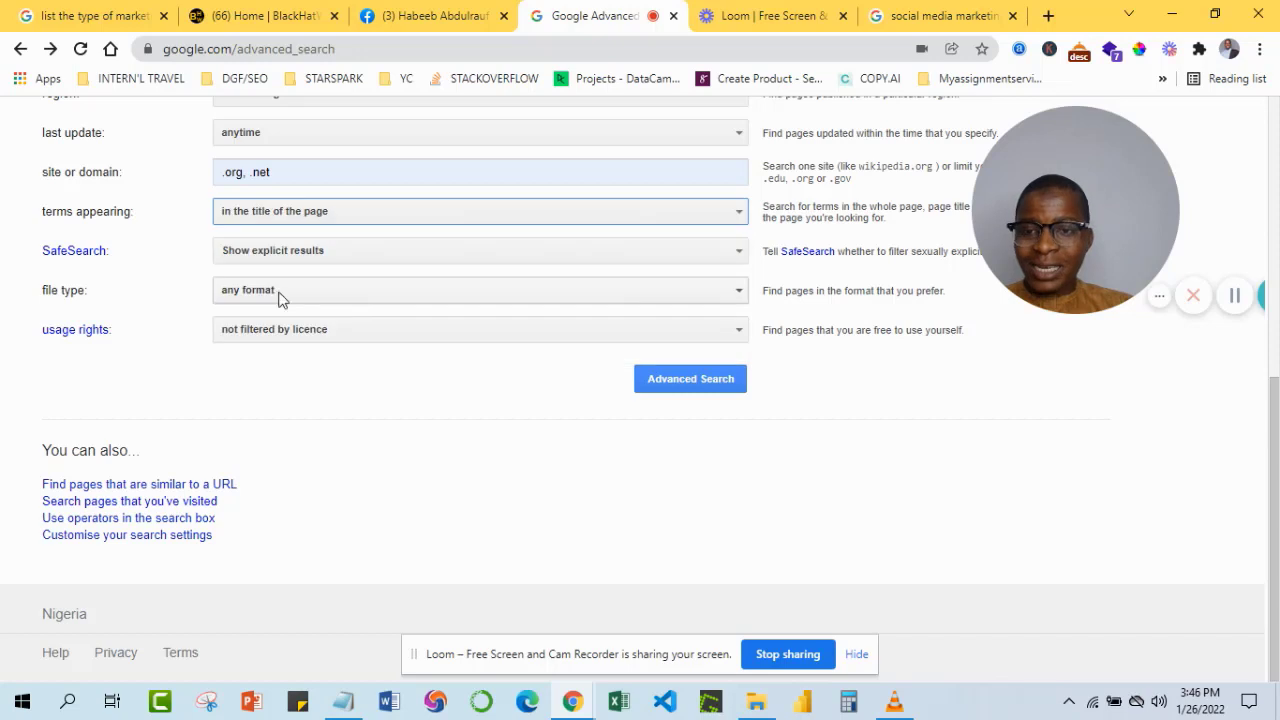
left_click(417, 212)
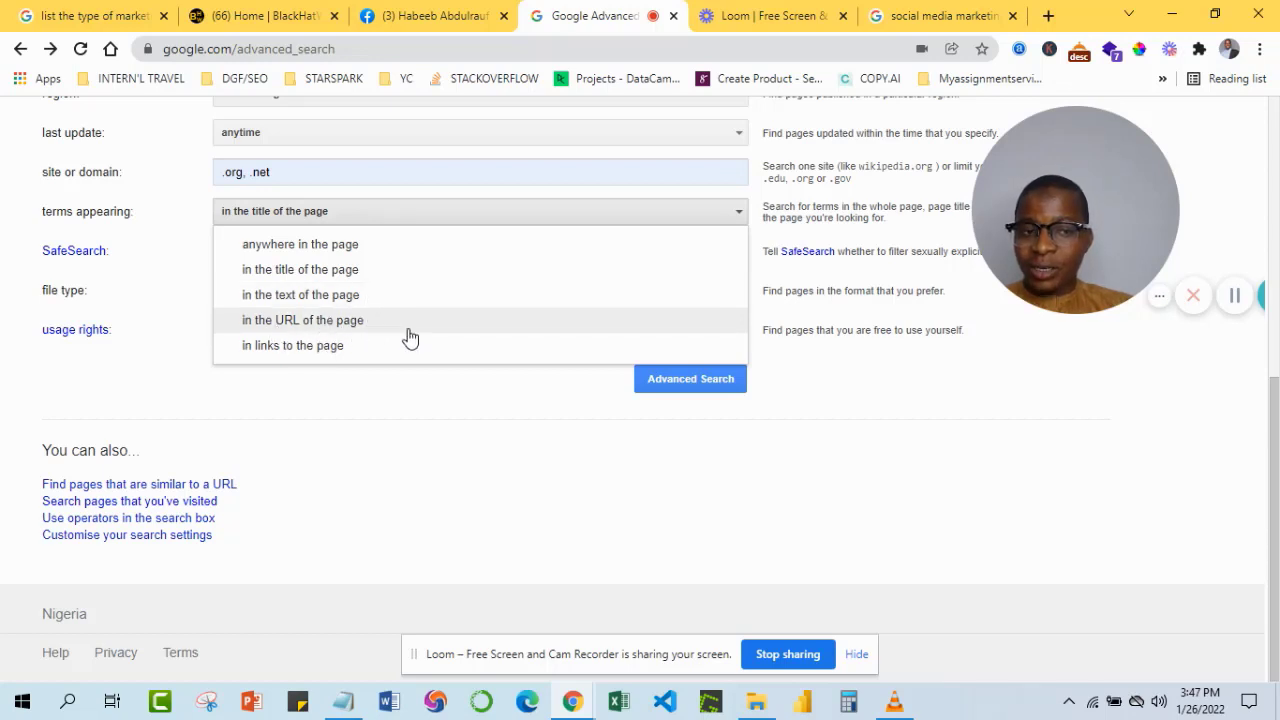
left_click(287, 250)
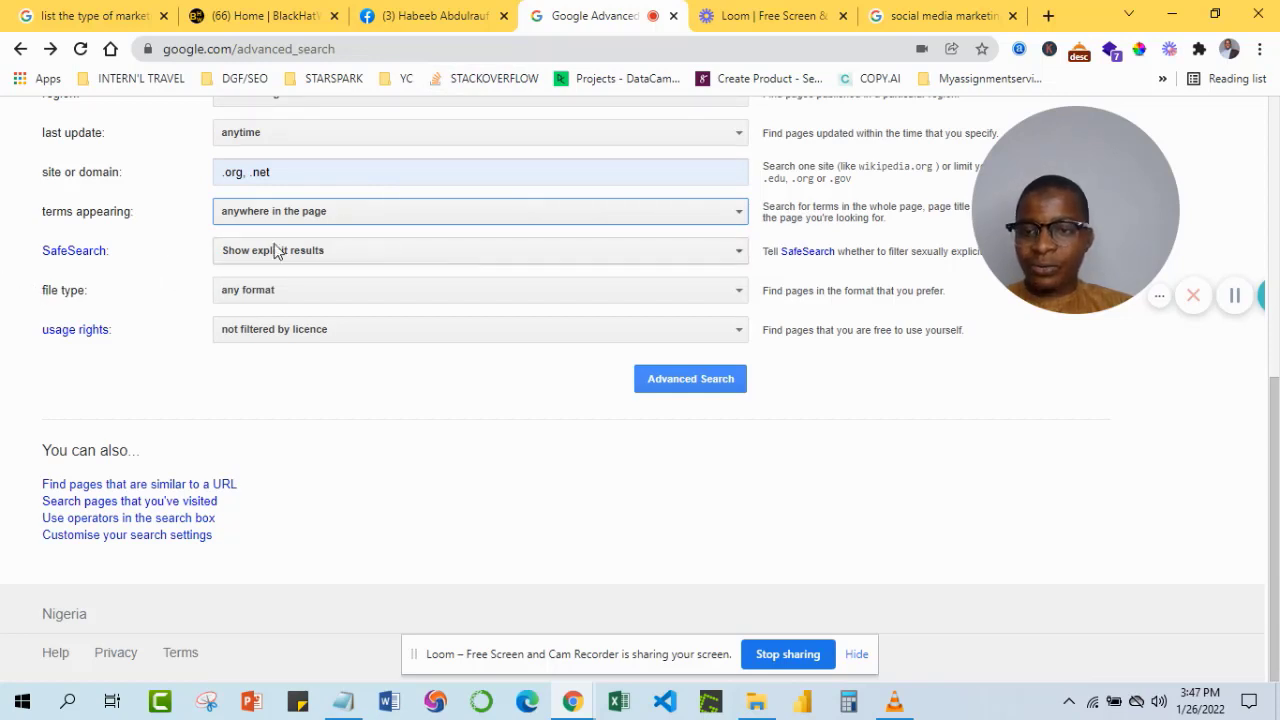
Look through the available file types and restrict the results to Adobe Acrobat PDF (.pdf).
left_click(415, 296)
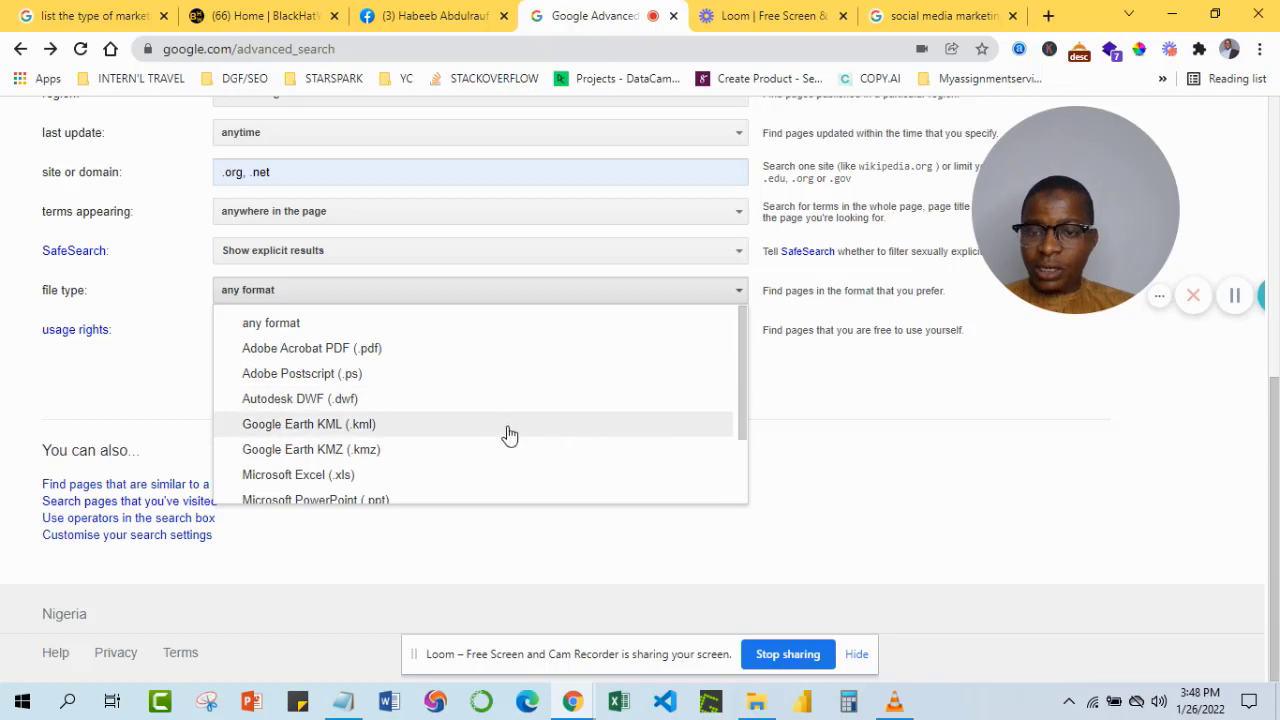
scroll(508, 435, "down", 2)
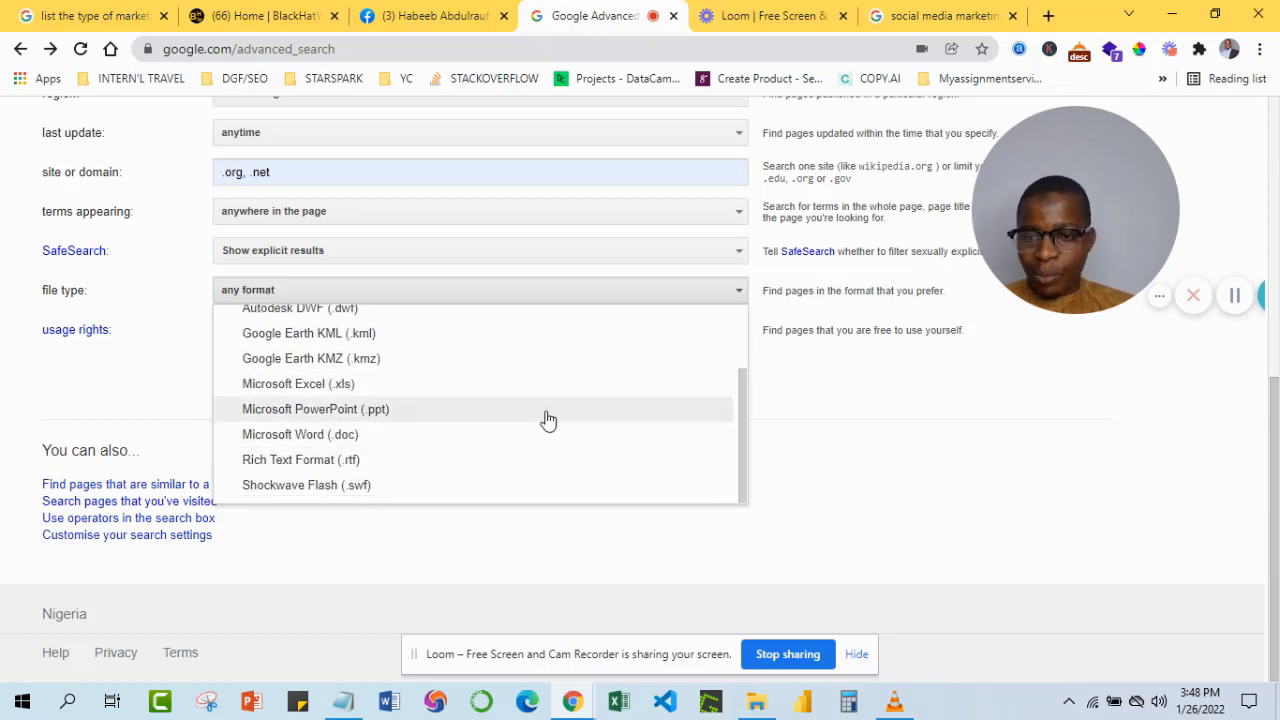
scroll(551, 420, "up", 1)
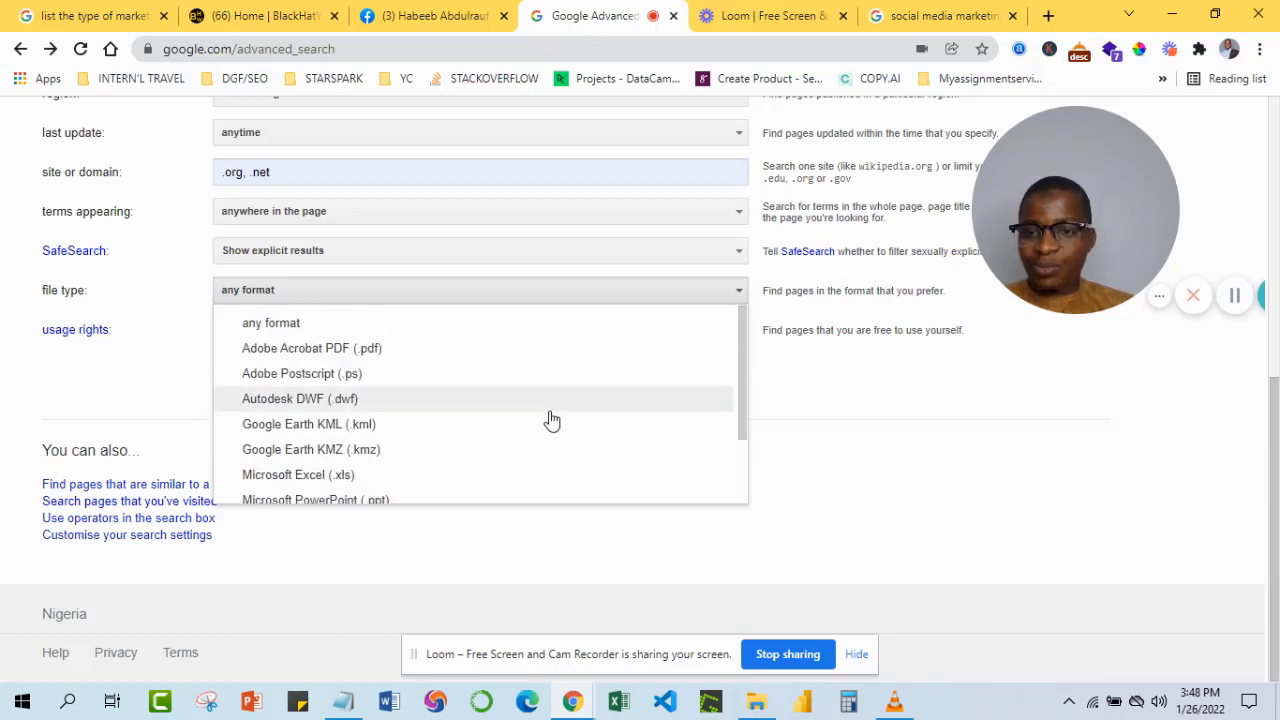
left_click(250, 336)
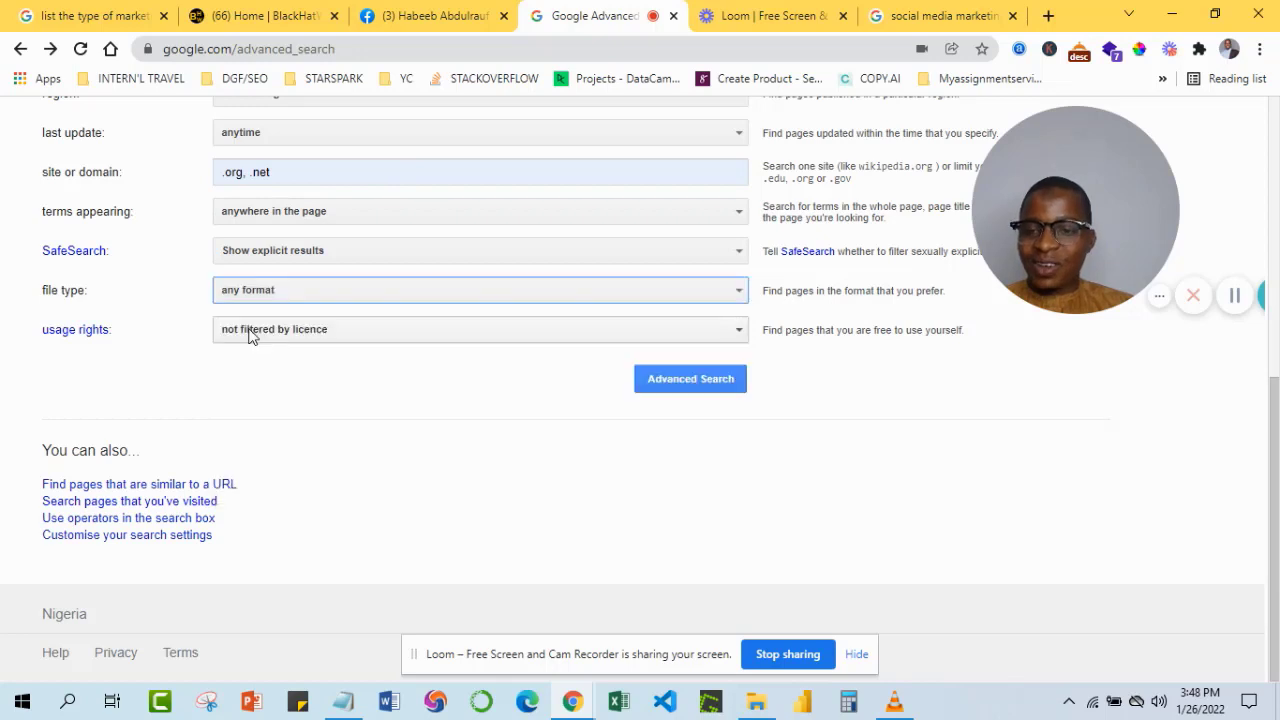
left_click(383, 302)
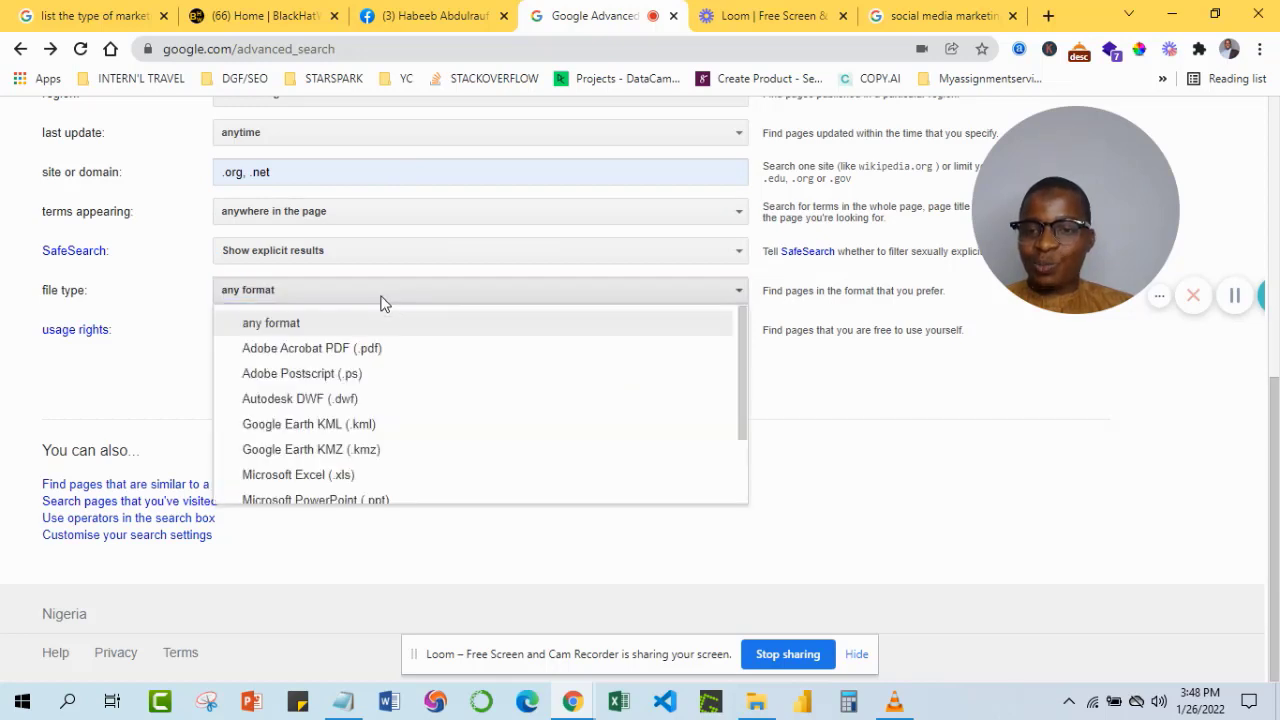
left_click(360, 350)
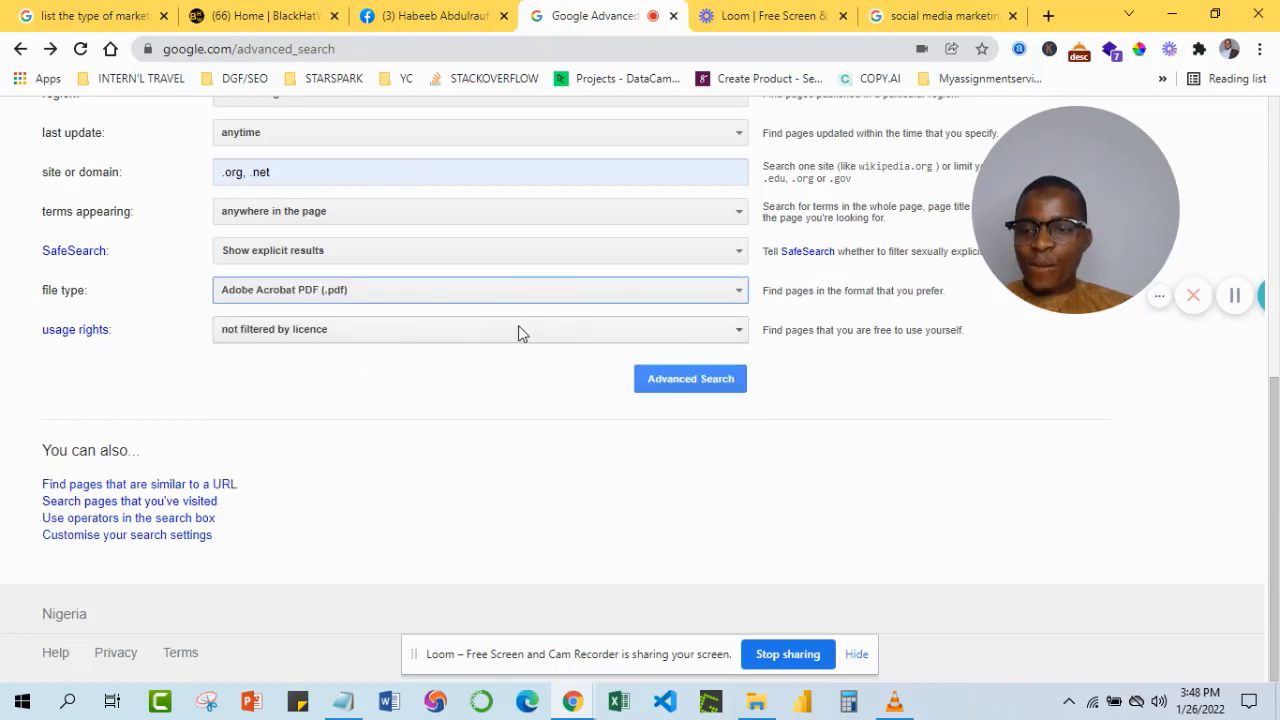
Review the filled-in search criteria and keep the usage rights as not filtered by licence.
scroll(380, 140, "up", 5)
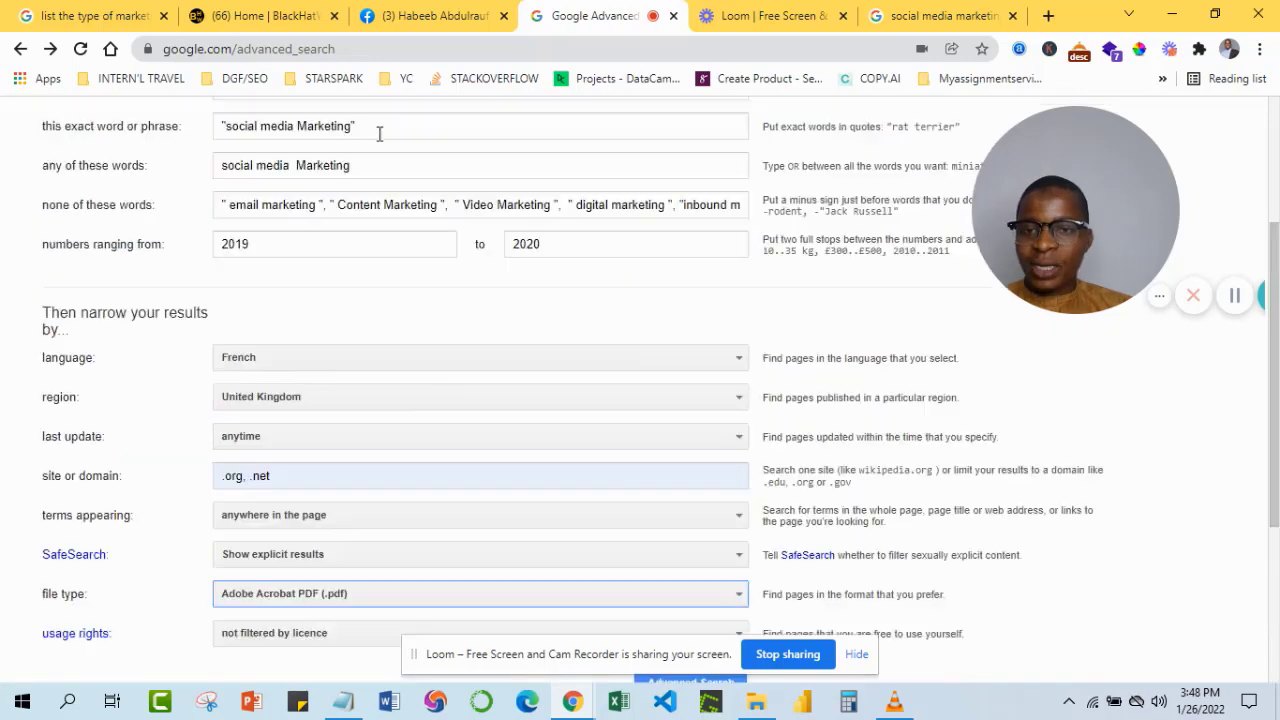
scroll(378, 138, "down", 2)
scroll(379, 140, "up", 1)
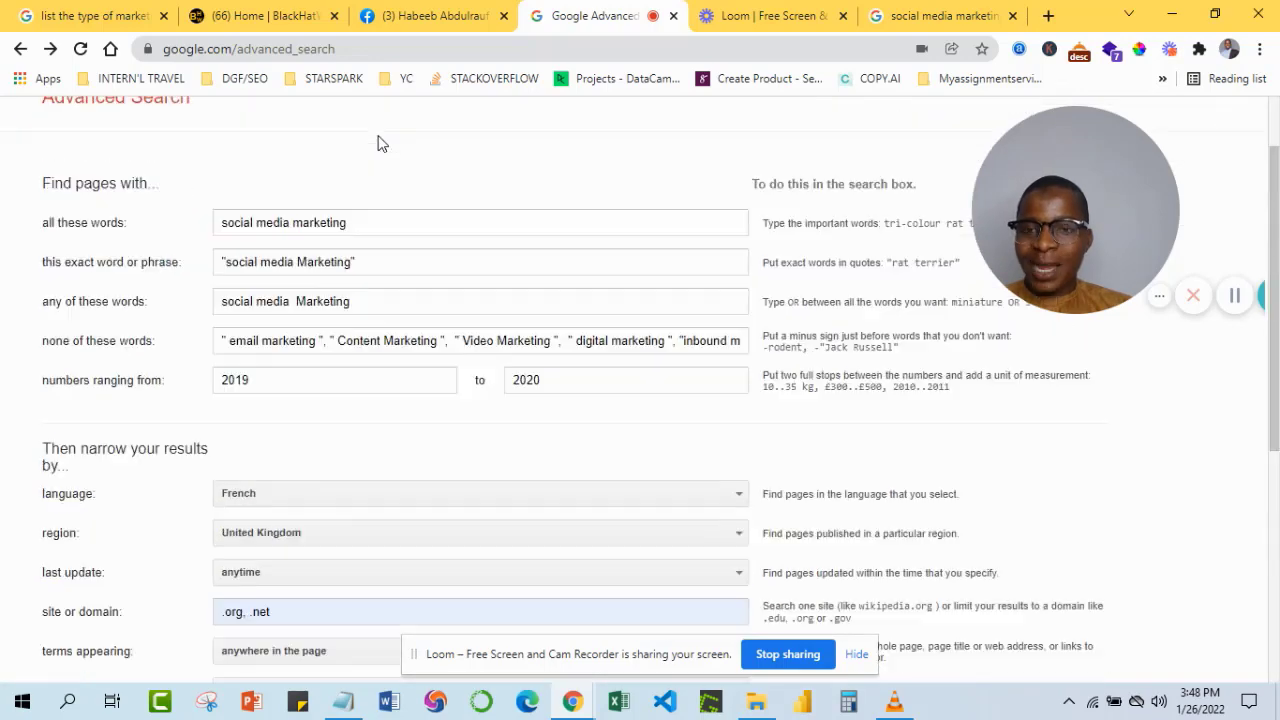
scroll(378, 144, "up", 1)
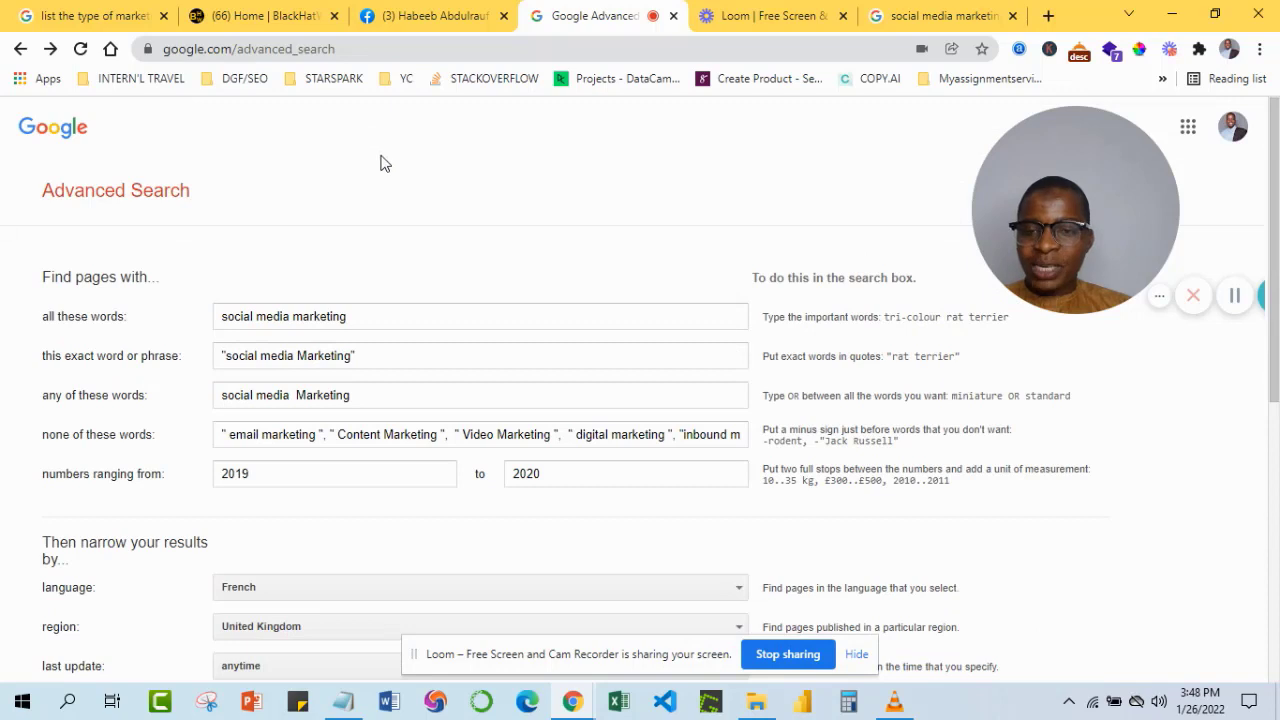
scroll(410, 229, "down", 1)
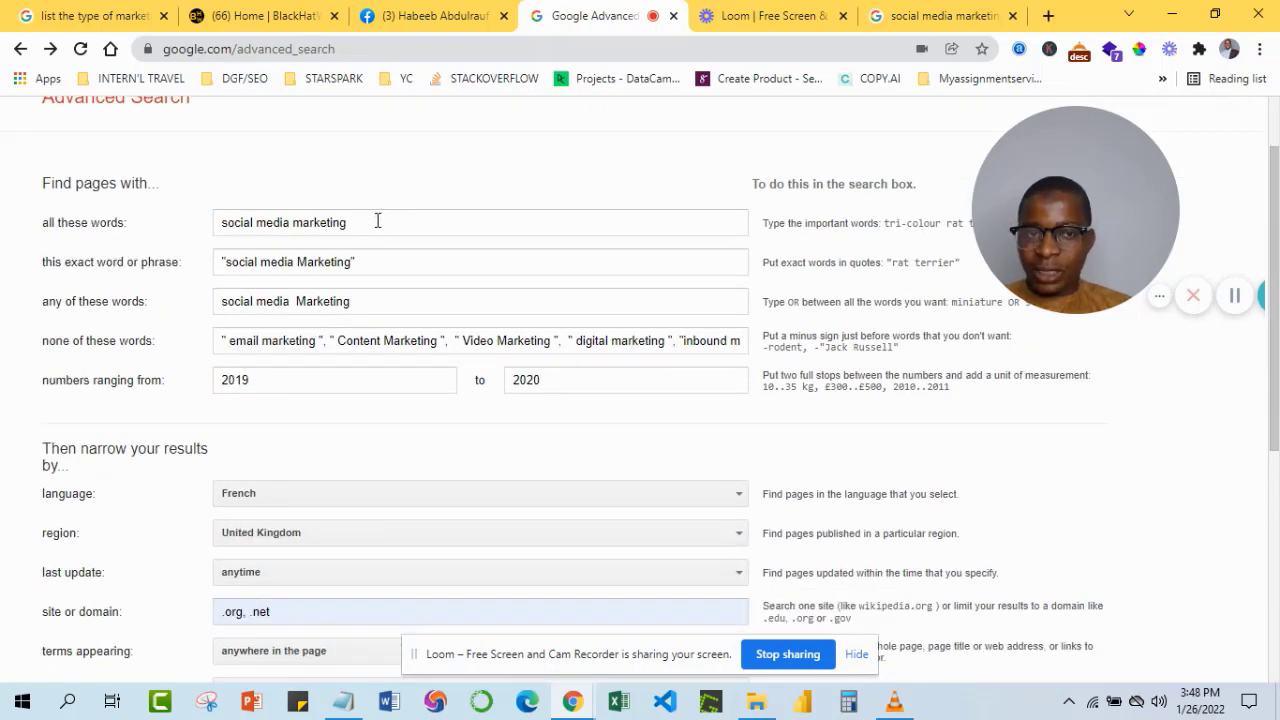
scroll(377, 221, "down", 5)
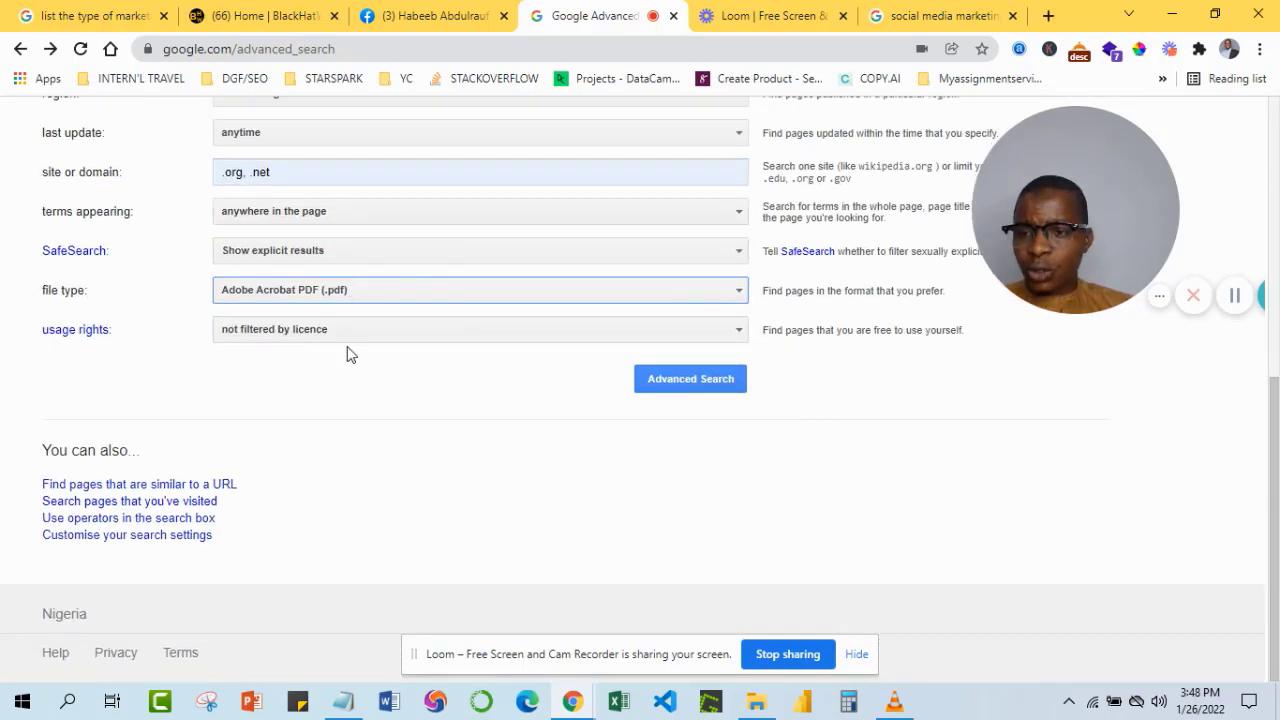
left_click(520, 337)
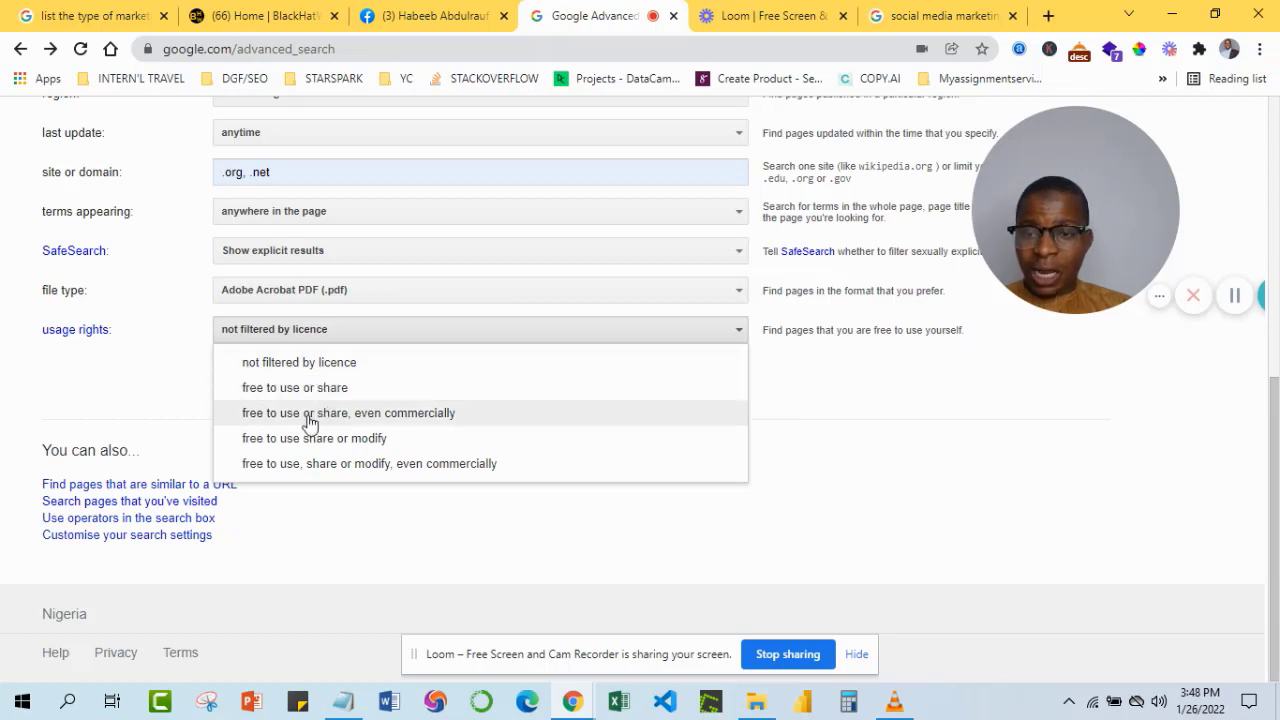
left_click(298, 364)
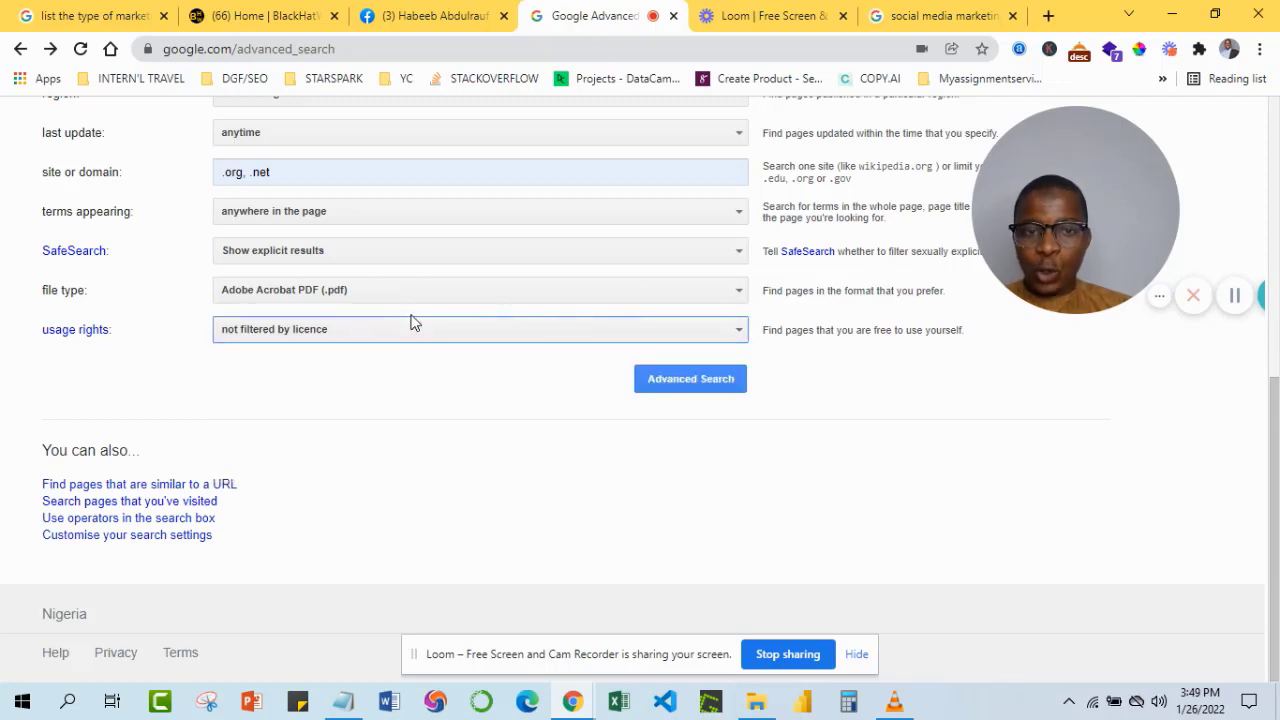
Run the advanced search with the chosen filters and look through the results page.
scroll(409, 331, "up", 1)
scroll(409, 331, "down", 1)
left_click(664, 383)
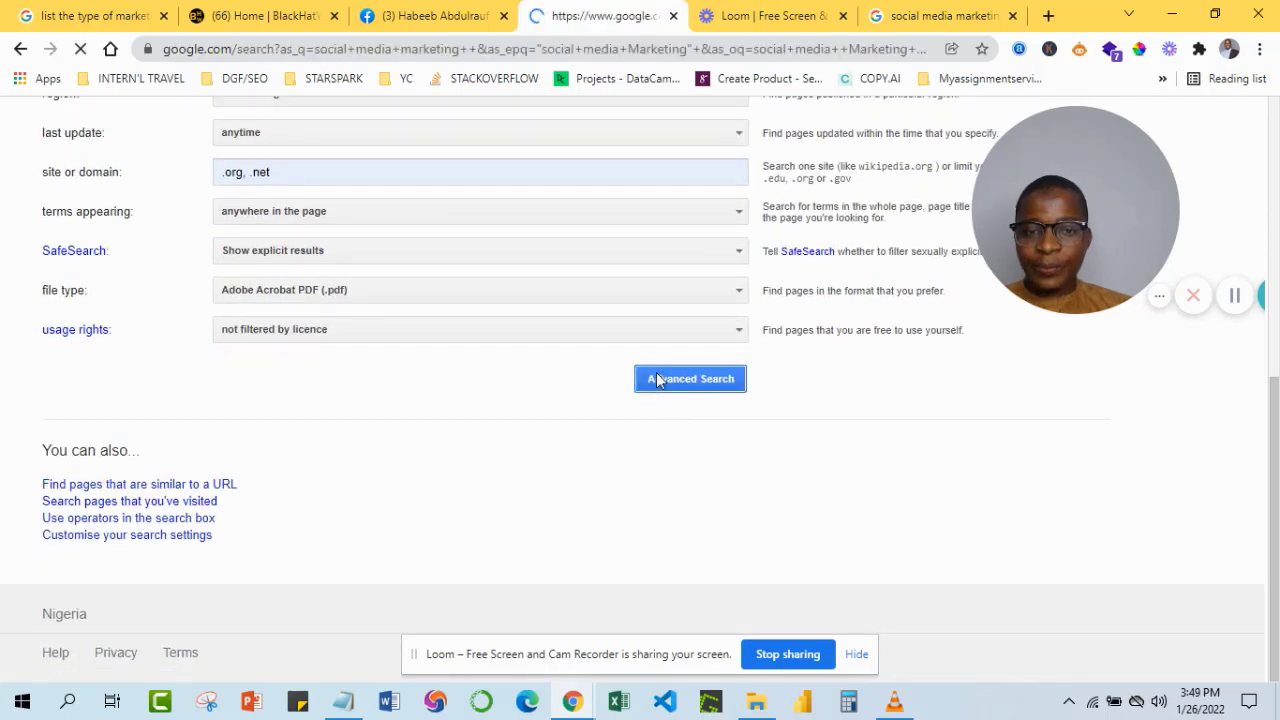
scroll(591, 429, "down", 2)
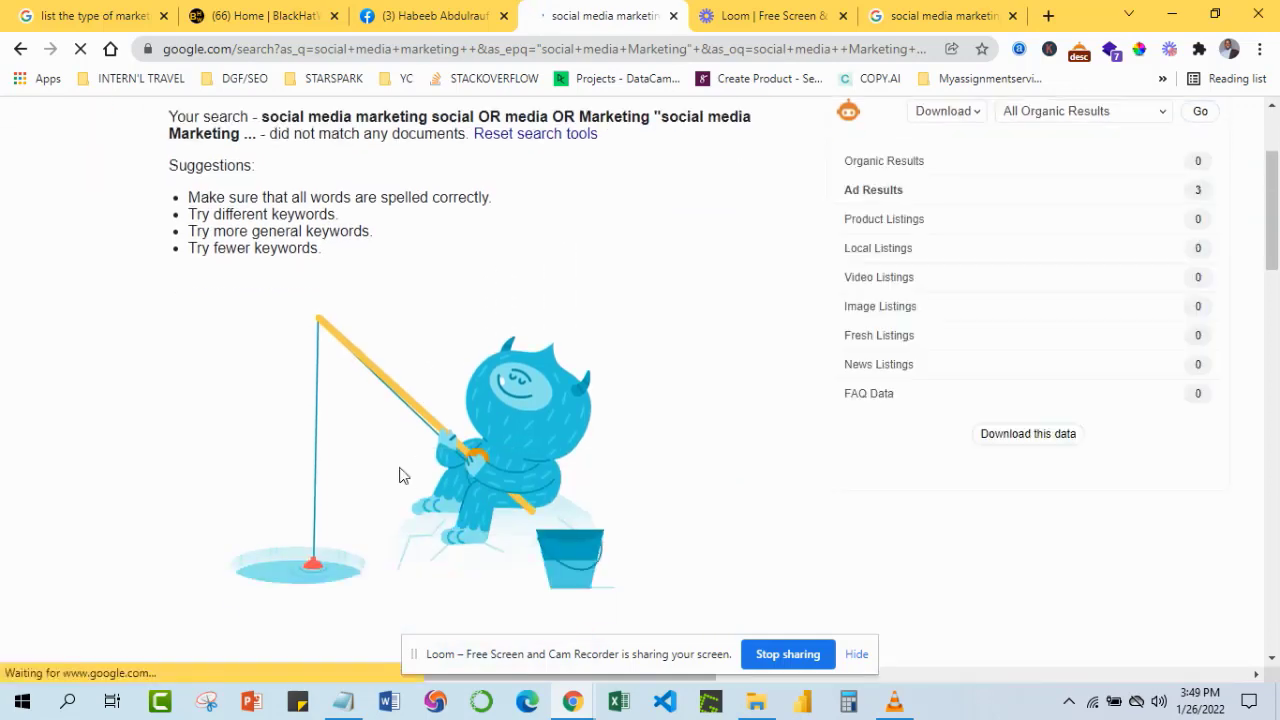
scroll(399, 475, "up", 2)
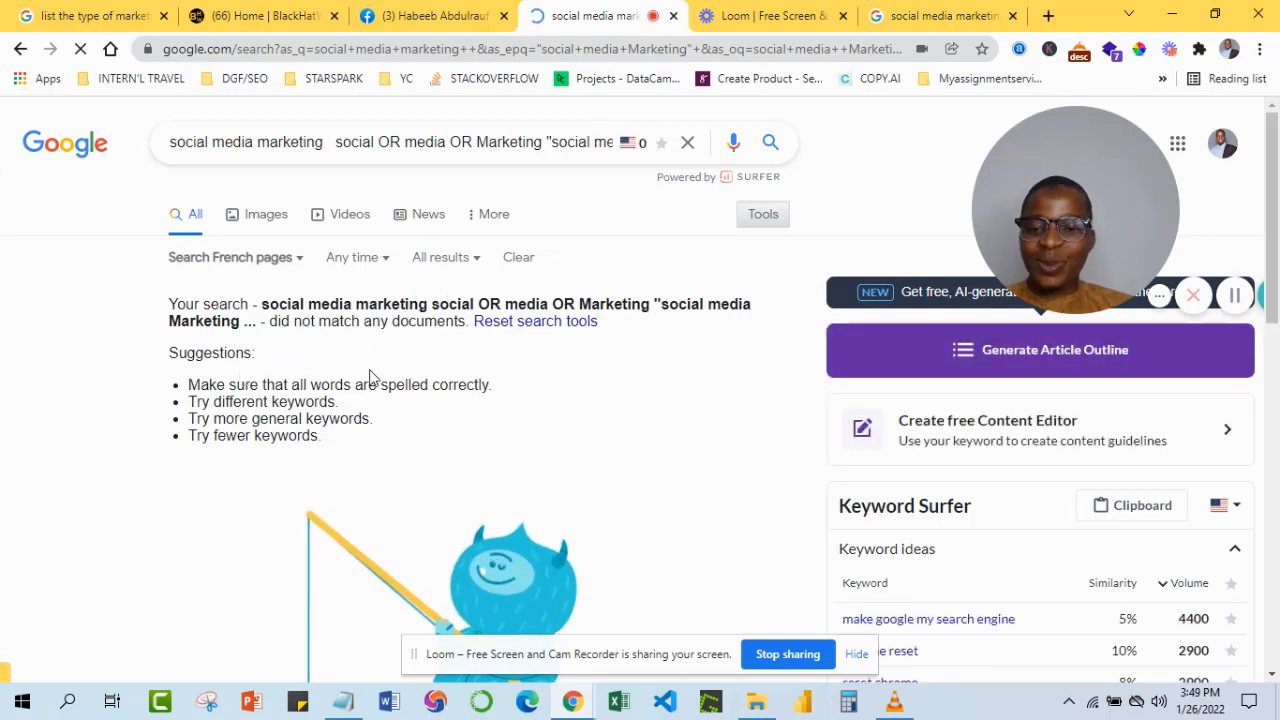
scroll(400, 385, "down", 1)
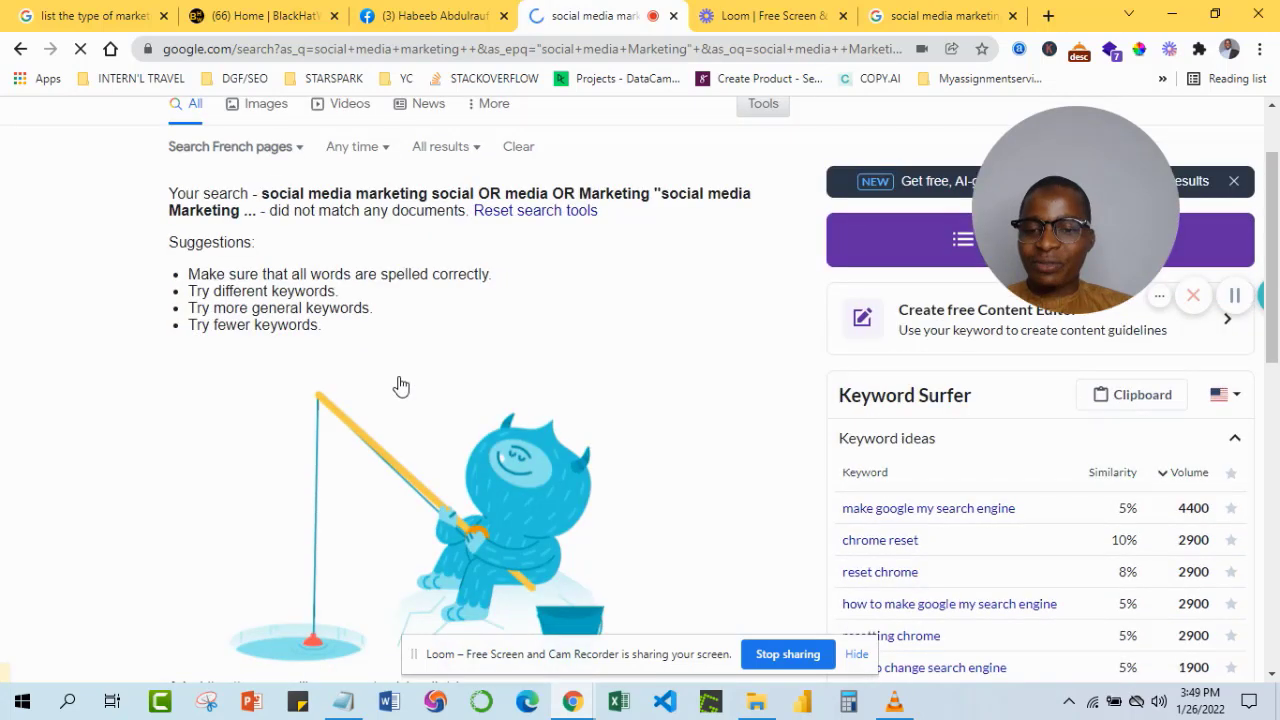
scroll(400, 386, "down", 5)
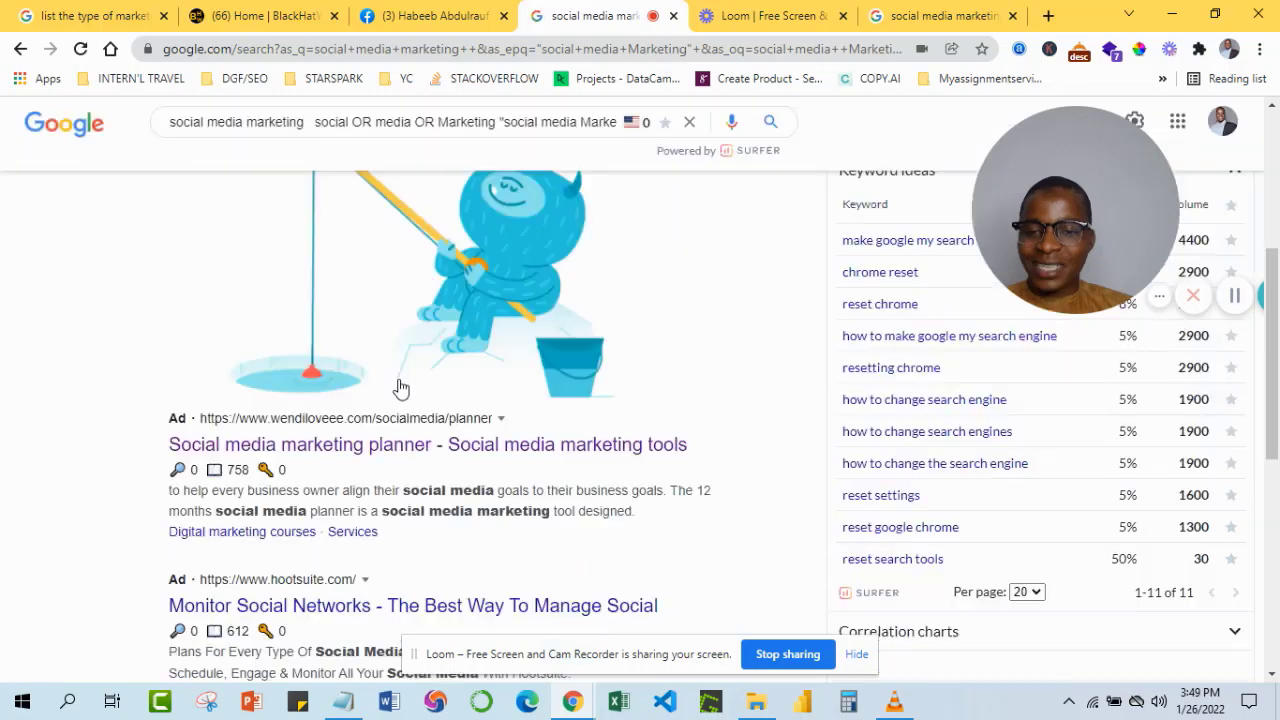
scroll(338, 366, "up", 1)
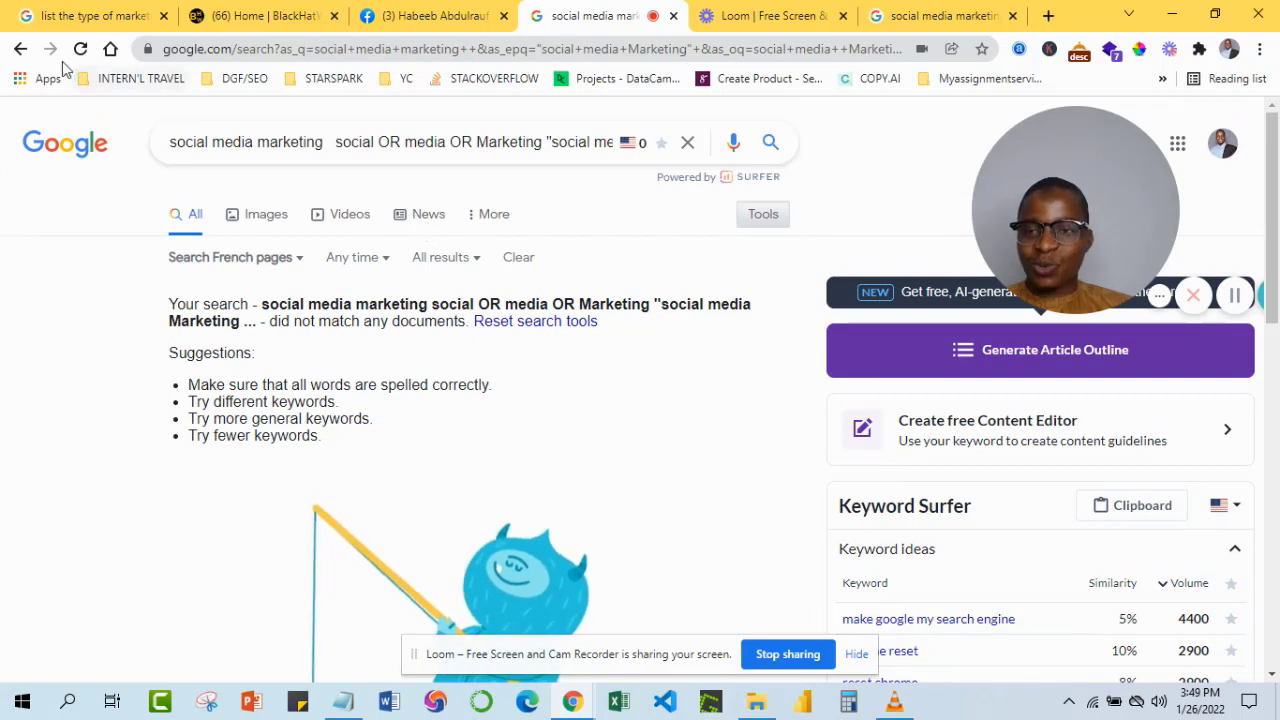
Return from the results to the Advanced Search form and check its options for narrowing results.
left_click(20, 48)
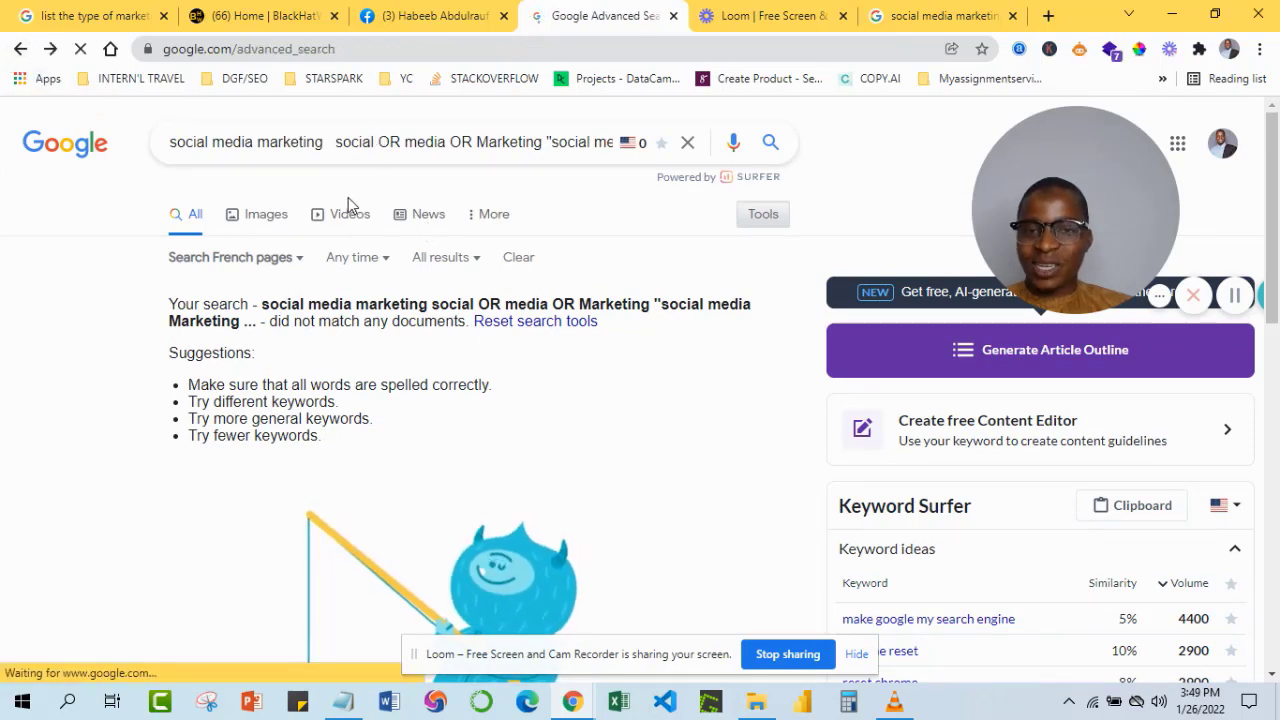
scroll(346, 380, "down", 5)
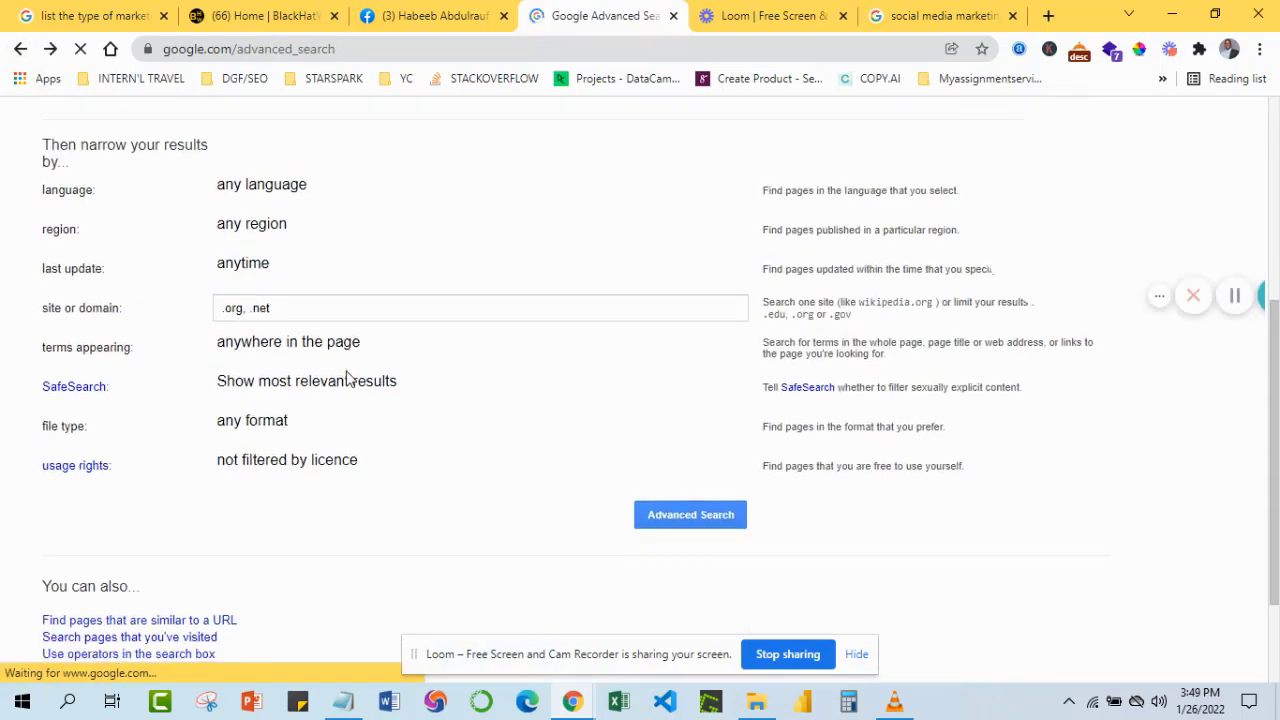
scroll(350, 380, "up", 2)
scroll(346, 380, "down", 2)
scroll(340, 377, "up", 2)
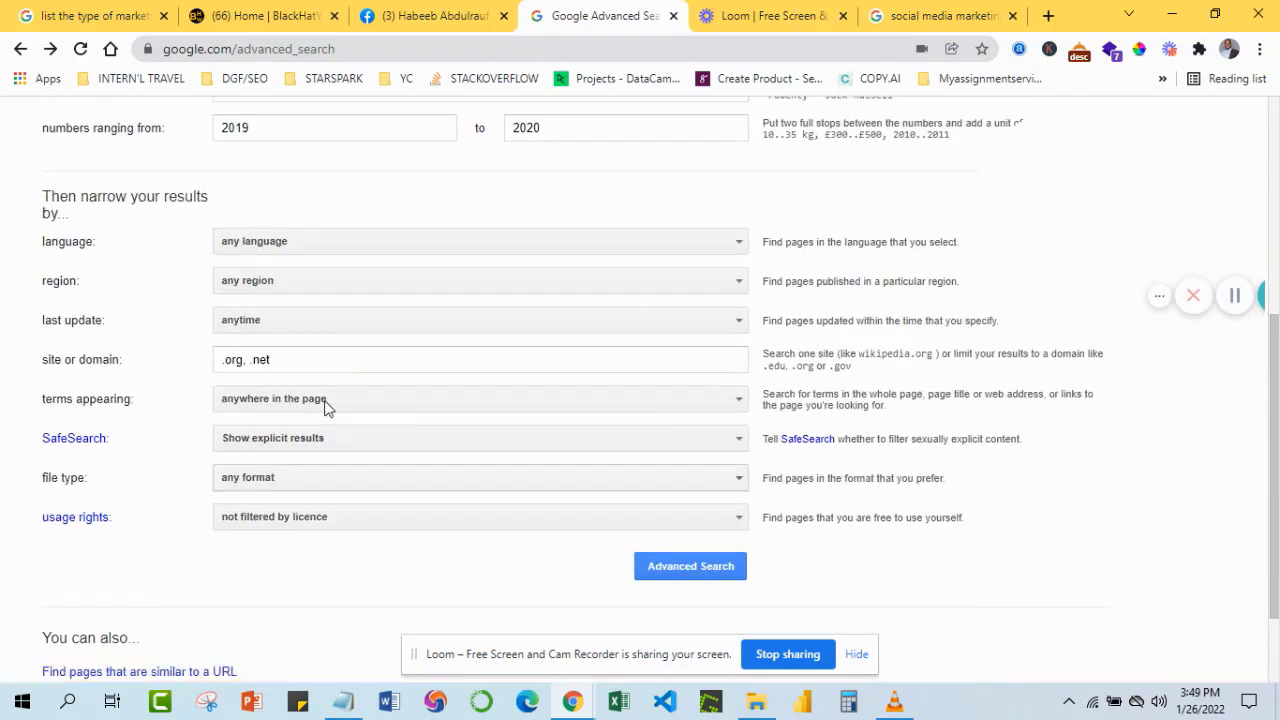
Clear the .org, .net restriction from the site or domain field of the Advanced Search form.
left_click(308, 354)
left_click_drag(312, 357, 180, 385)
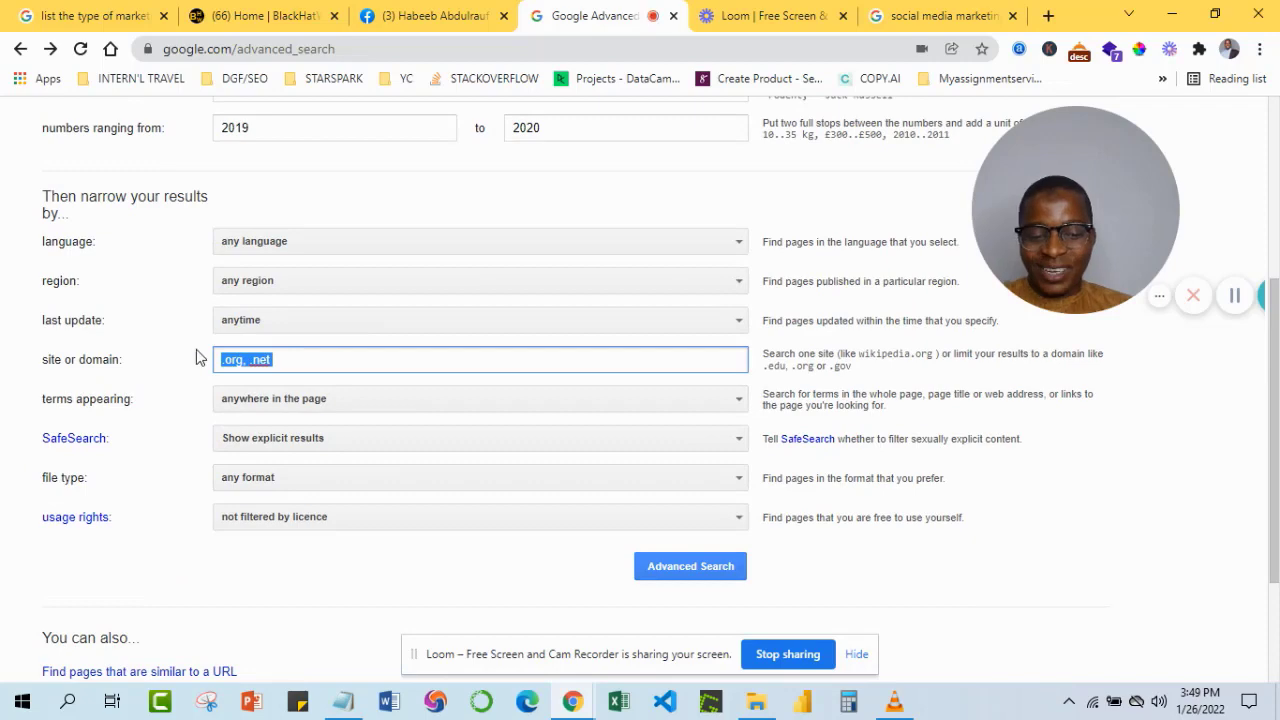
key("BackSpace")
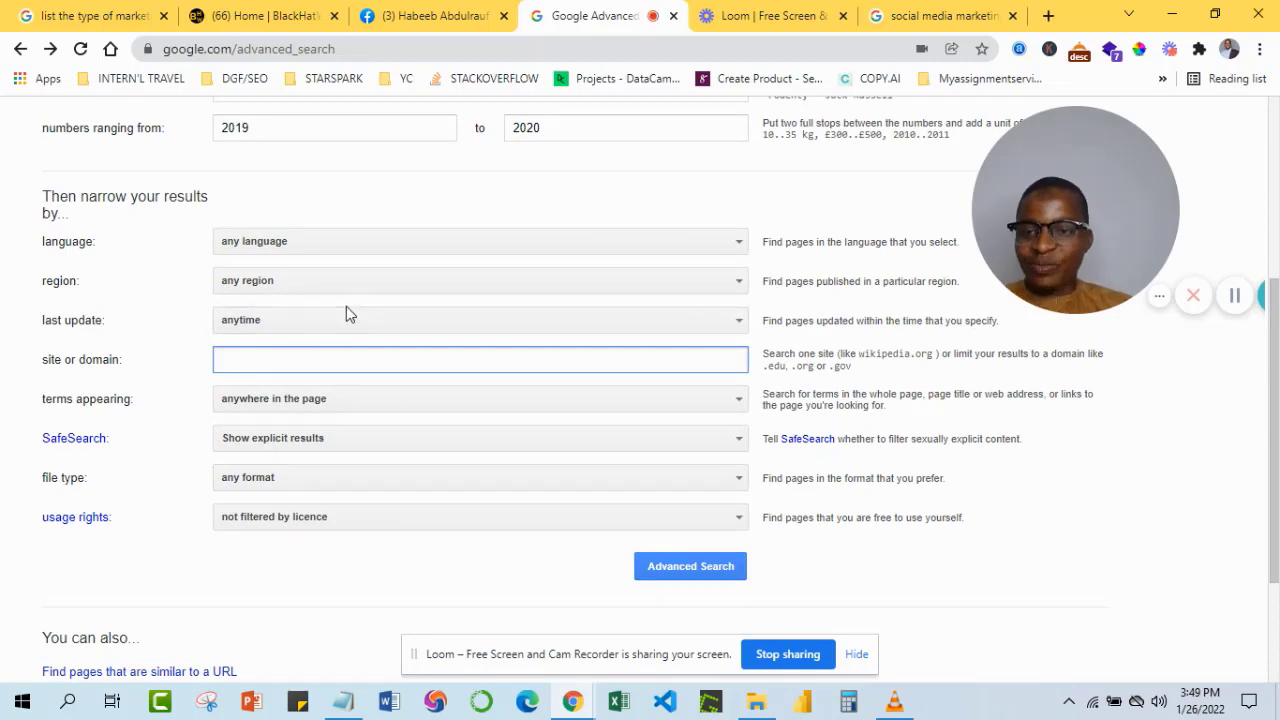
left_click(172, 360)
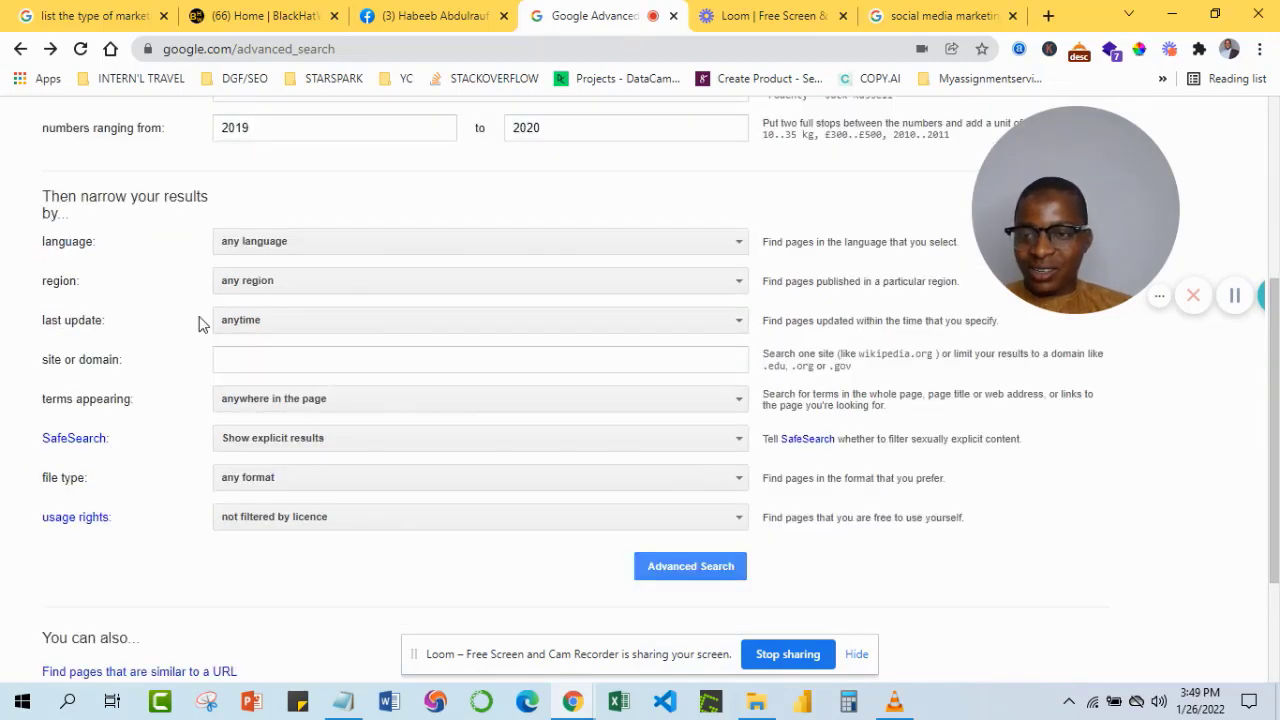
scroll(223, 329, "down", 1)
scroll(223, 329, "up", 1)
scroll(222, 334, "down", 1)
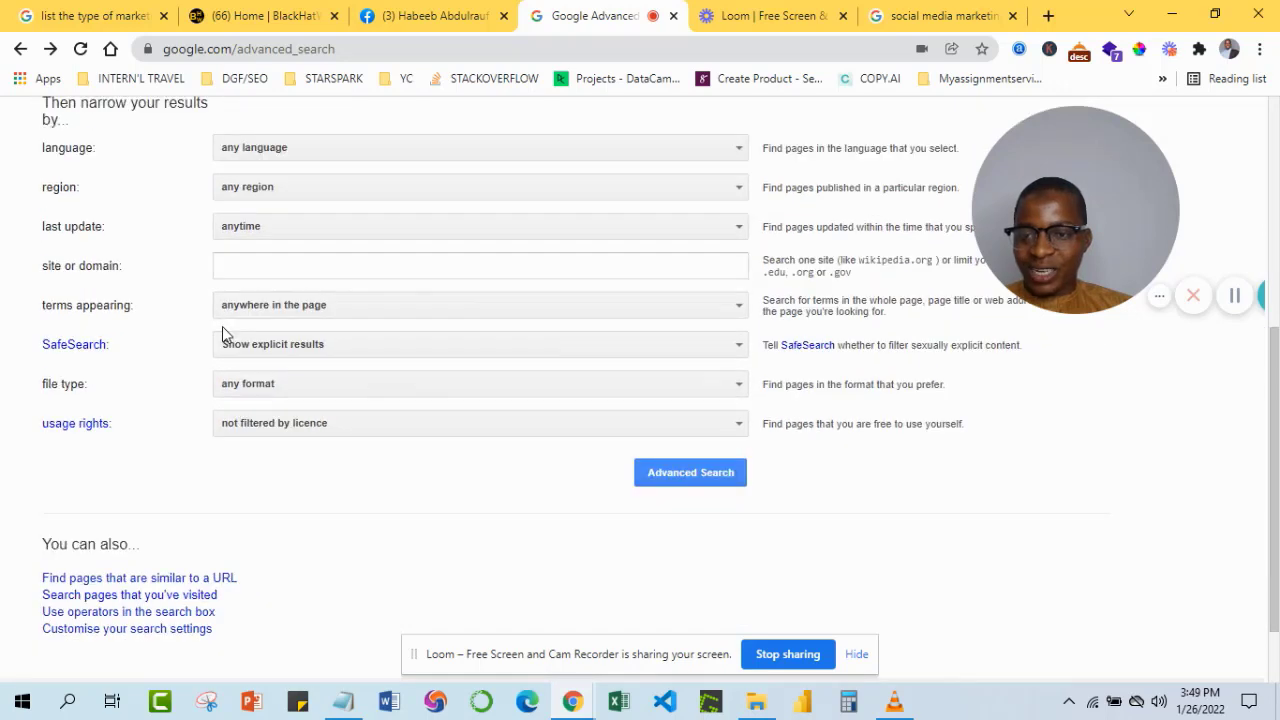
scroll(222, 334, "up", 1)
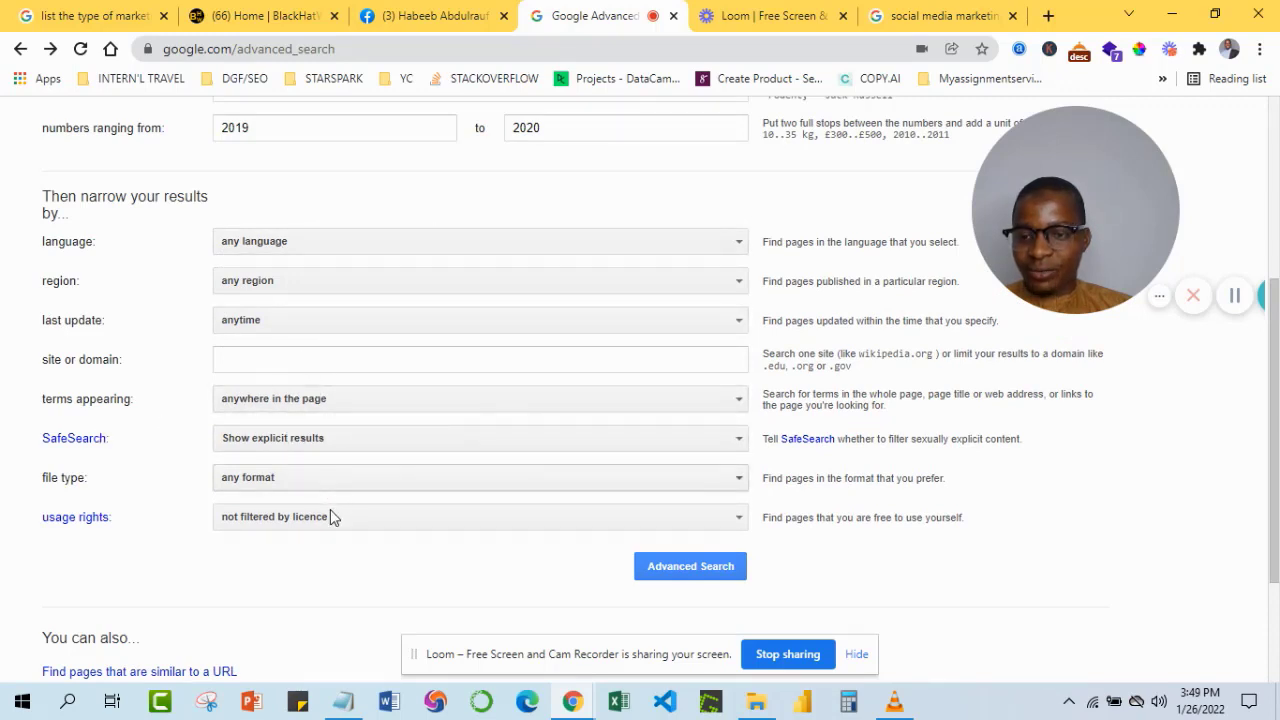
Set the file type to Adobe Acrobat PDF (.pdf) and run the advanced search.
left_click(420, 478)
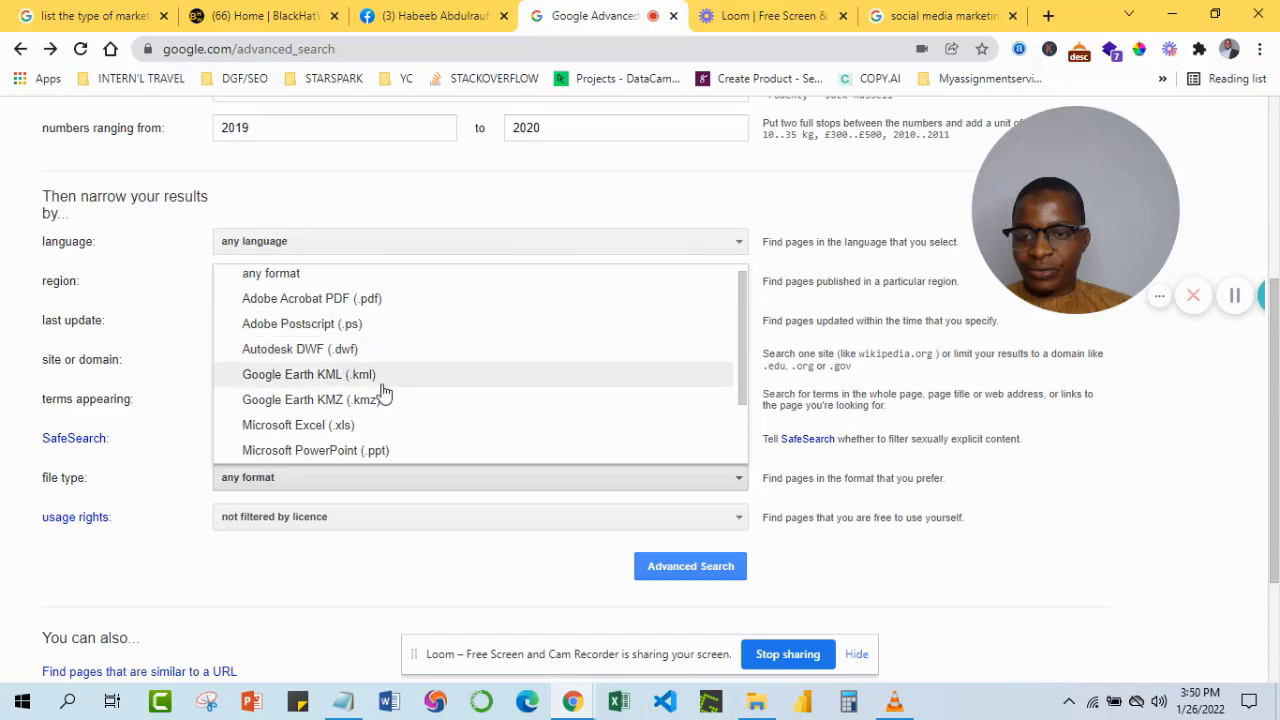
left_click(380, 300)
scroll(690, 410, "down", 3)
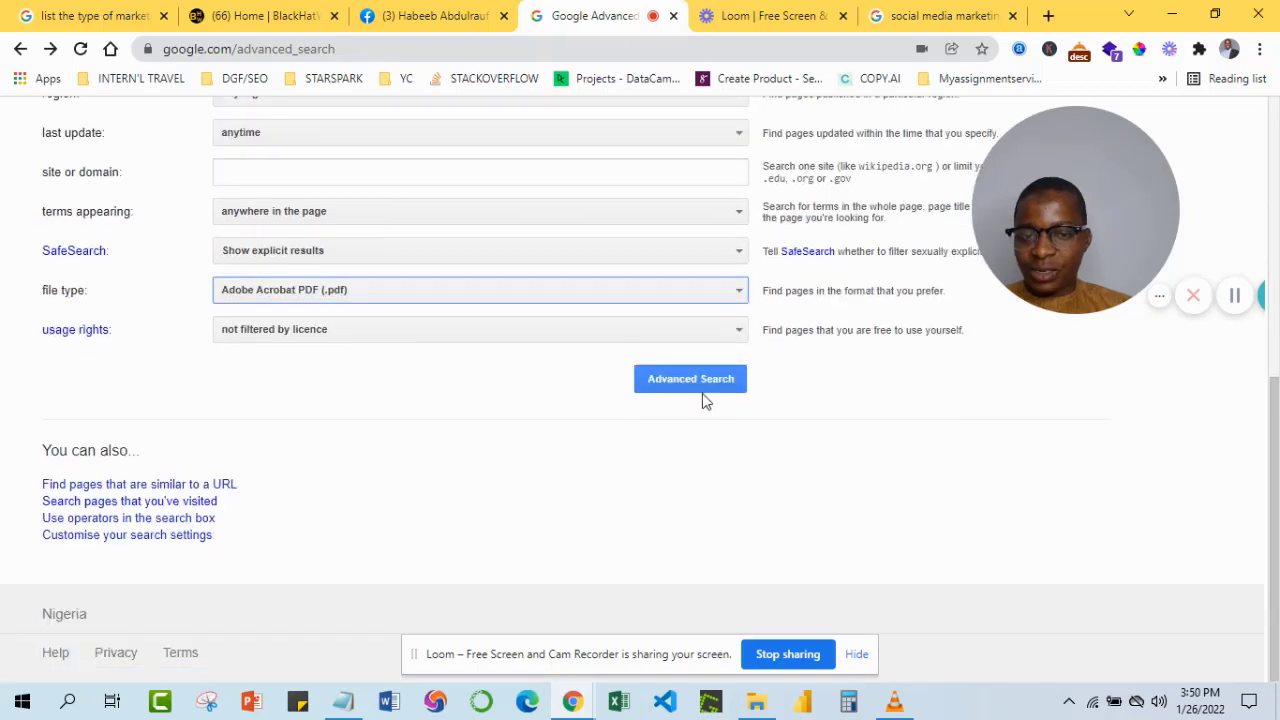
left_click(701, 389)
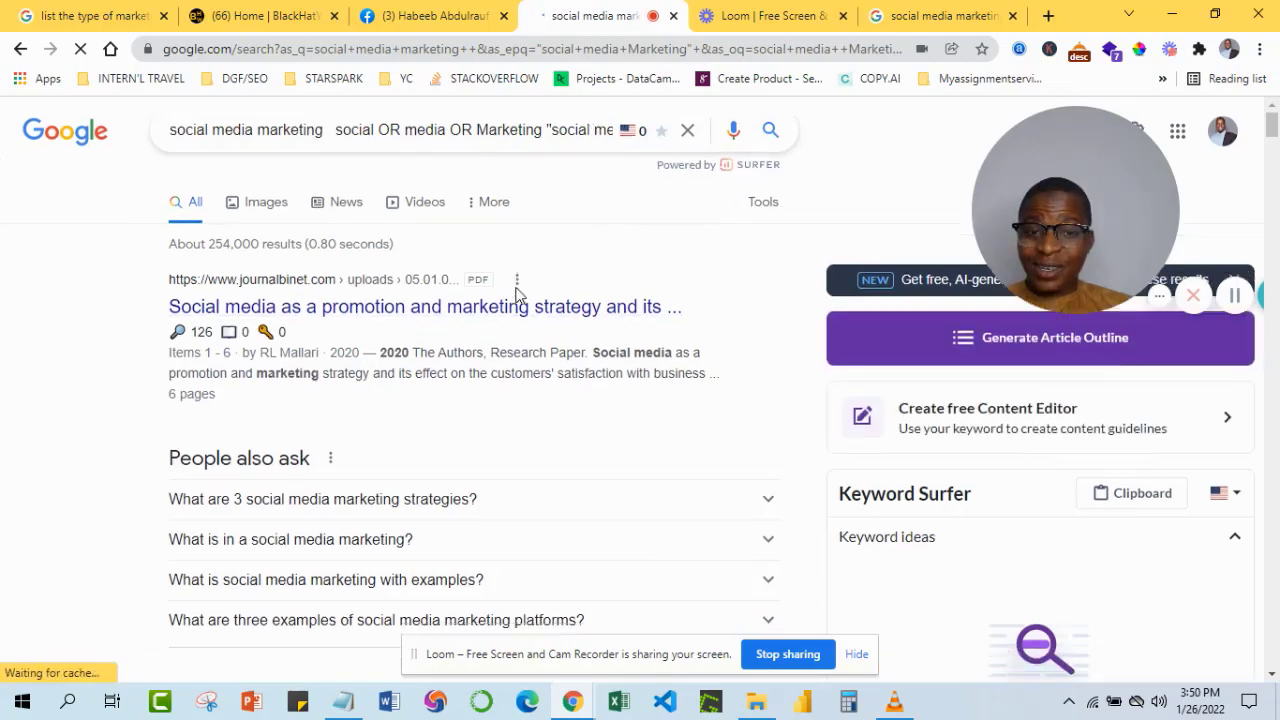
Examine the search results from the first entry downwards, checking their sources, dates and file type.
scroll(506, 303, "down", 2)
scroll(586, 274, "up", 3)
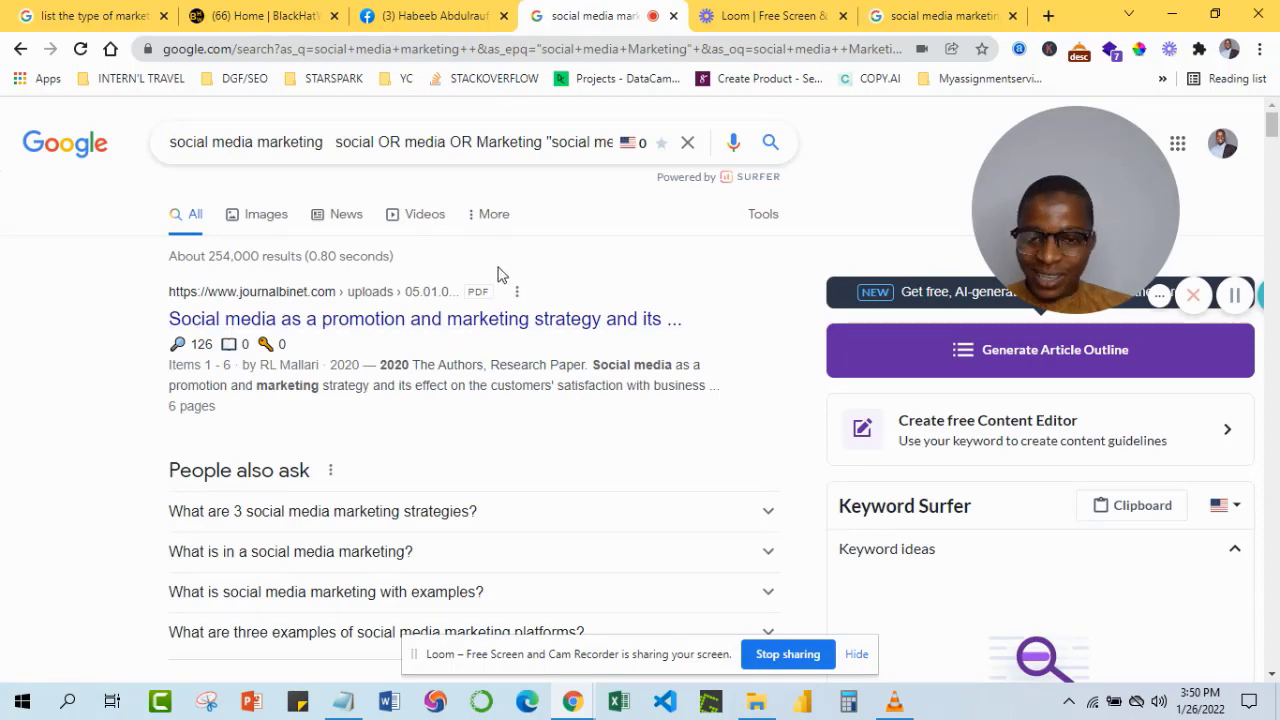
scroll(477, 292, "down", 1)
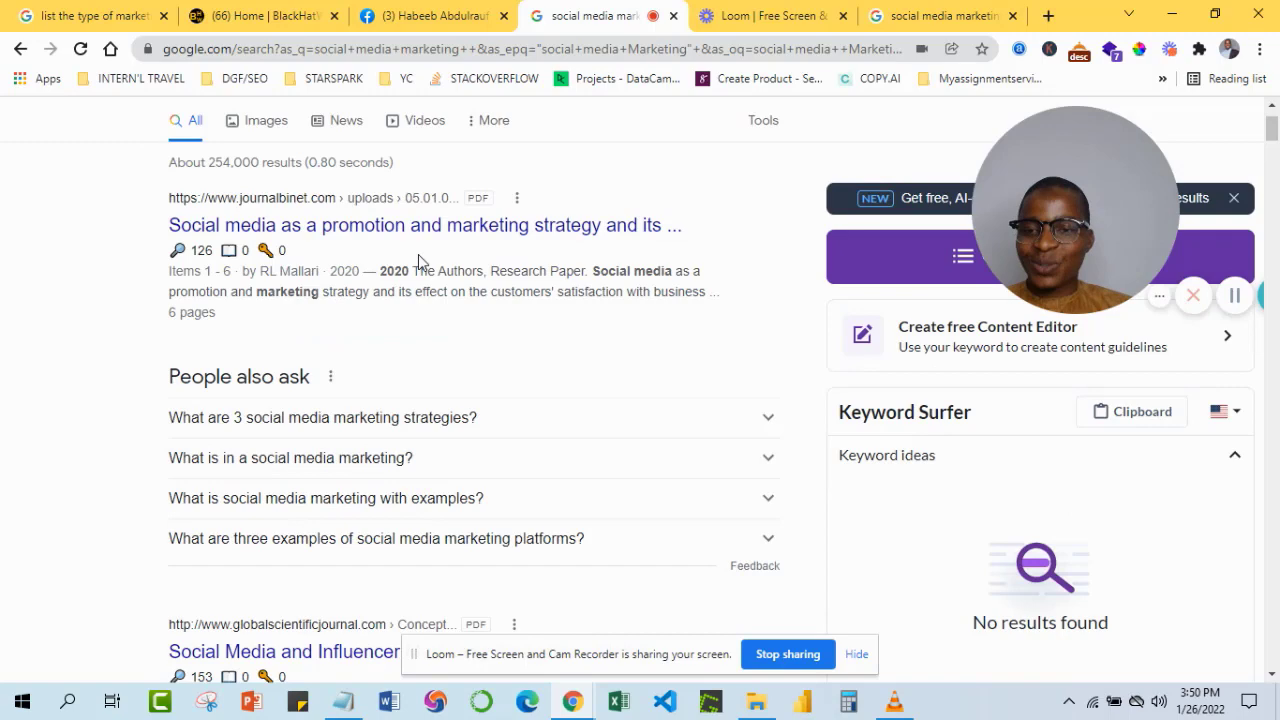
scroll(380, 282, "down", 1)
scroll(380, 282, "up", 1)
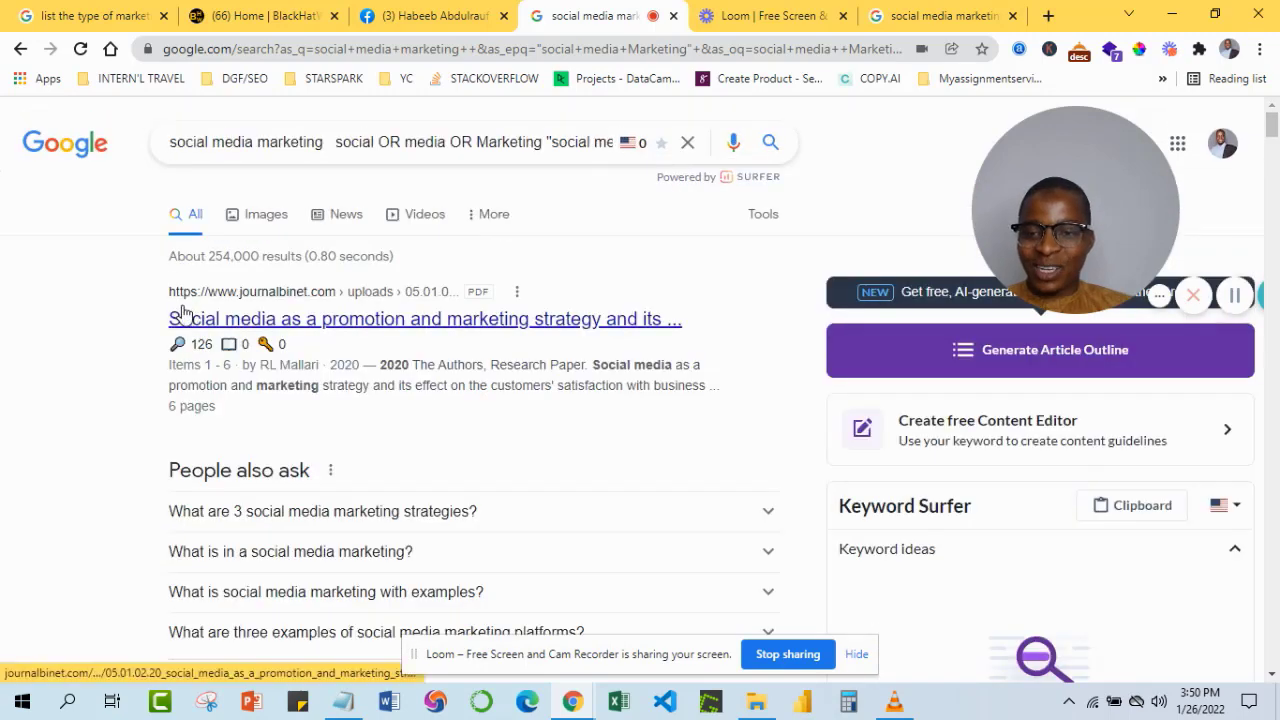
scroll(380, 254, "up", 1)
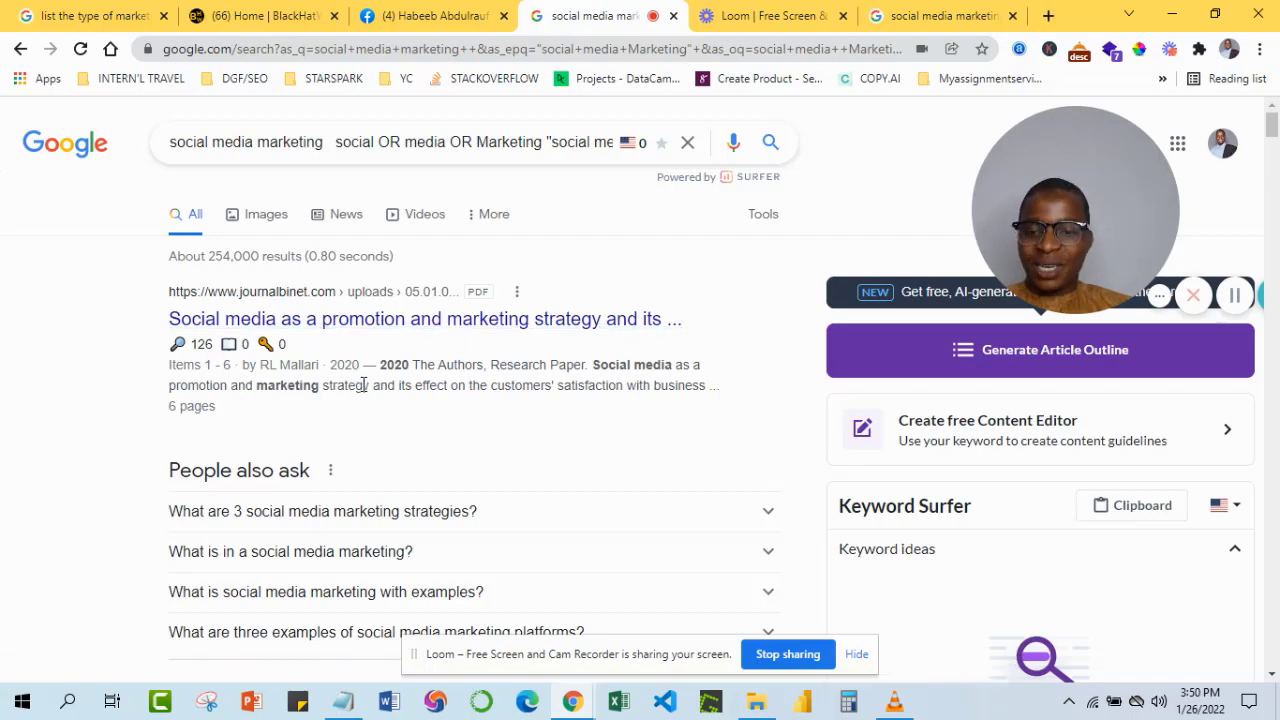
scroll(362, 390, "down", 3)
scroll(362, 390, "down", 4)
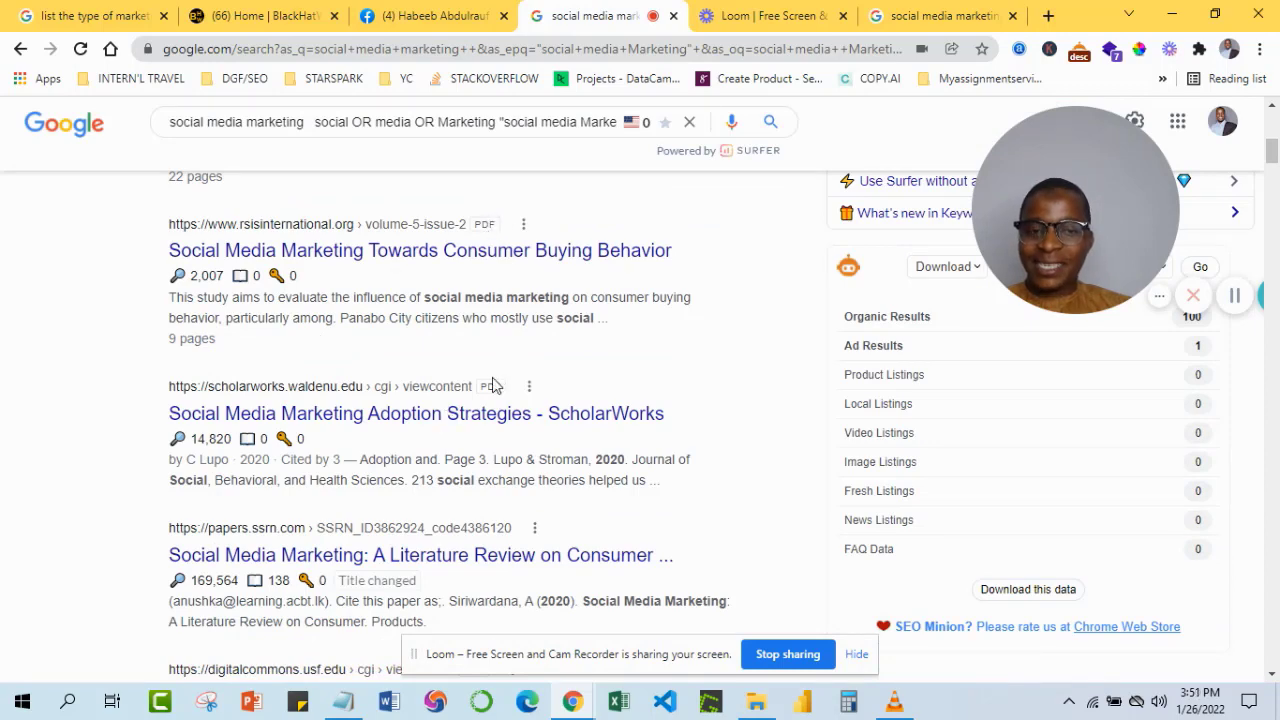
scroll(484, 404, "down", 3)
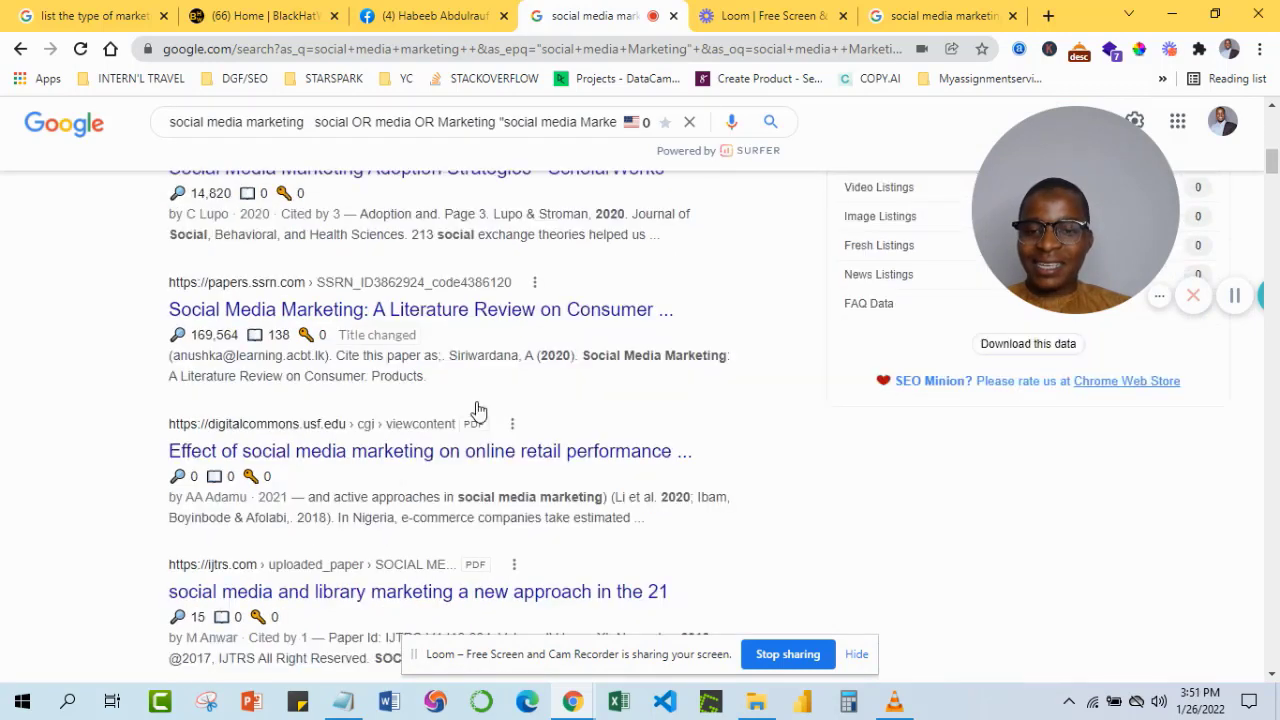
scroll(478, 410, "down", 1)
scroll(480, 398, "down", 2)
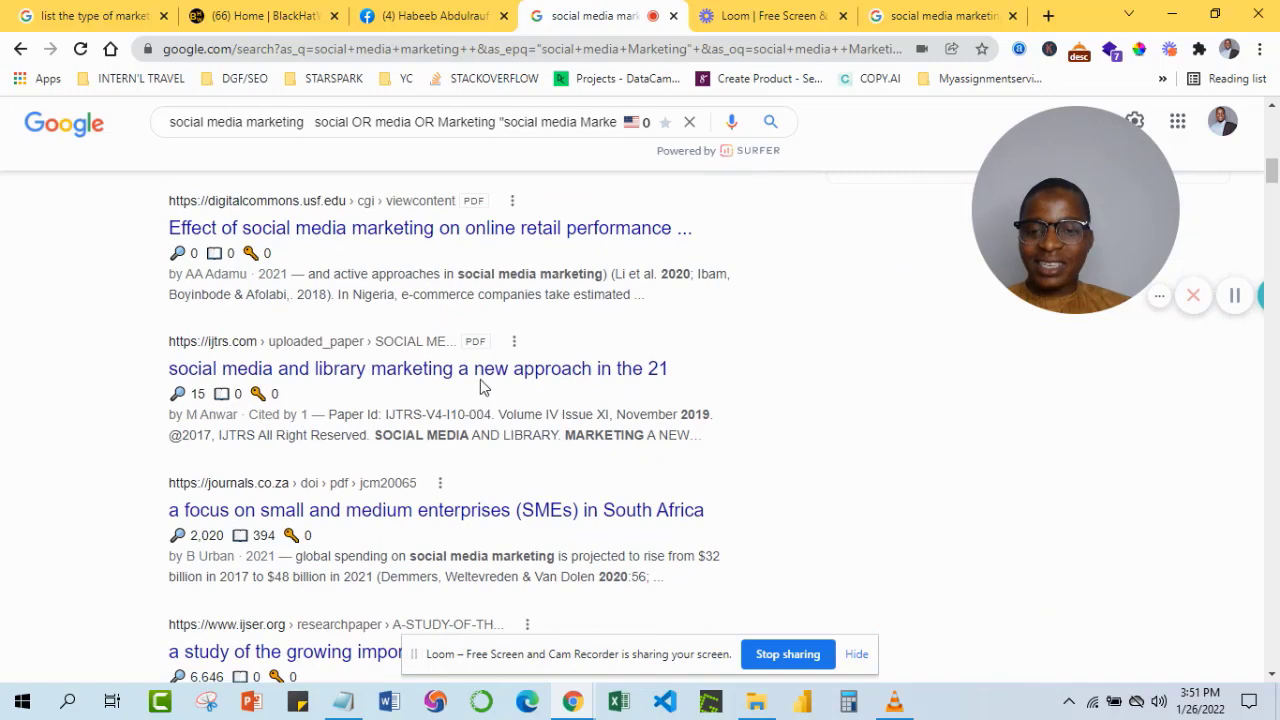
scroll(465, 360, "down", 2)
scroll(440, 430, "down", 1)
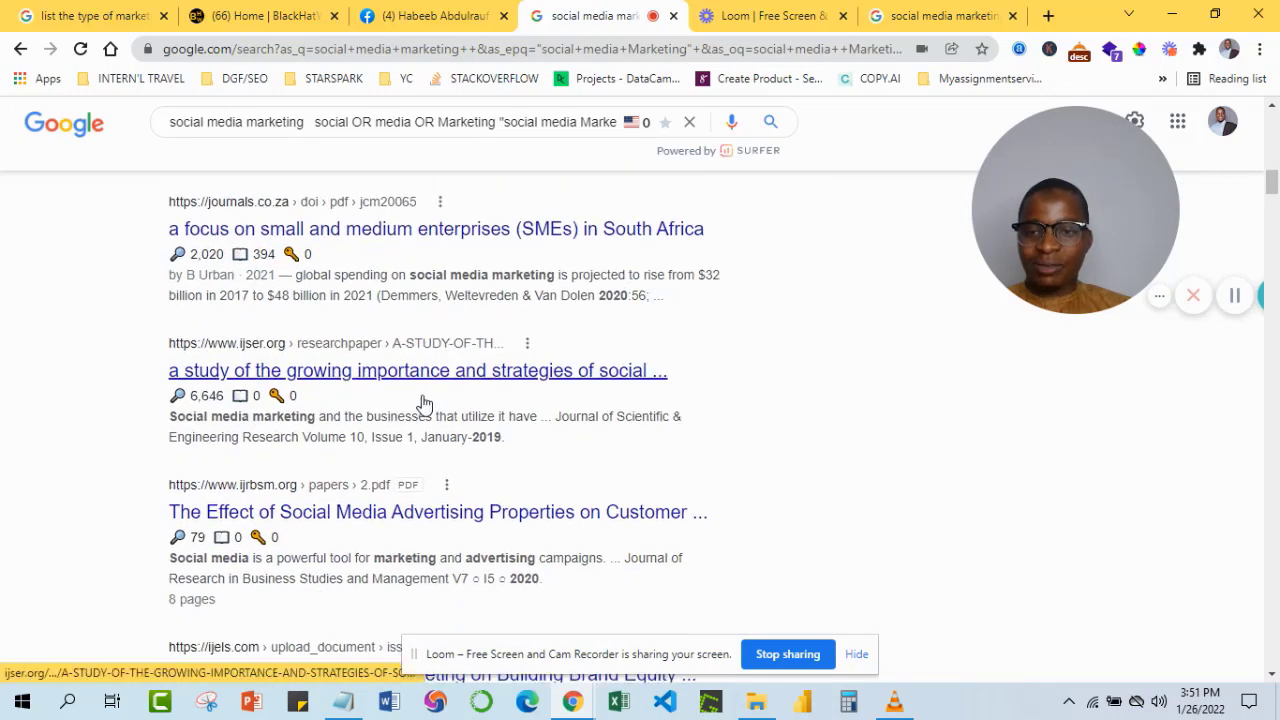
scroll(424, 403, "down", 2)
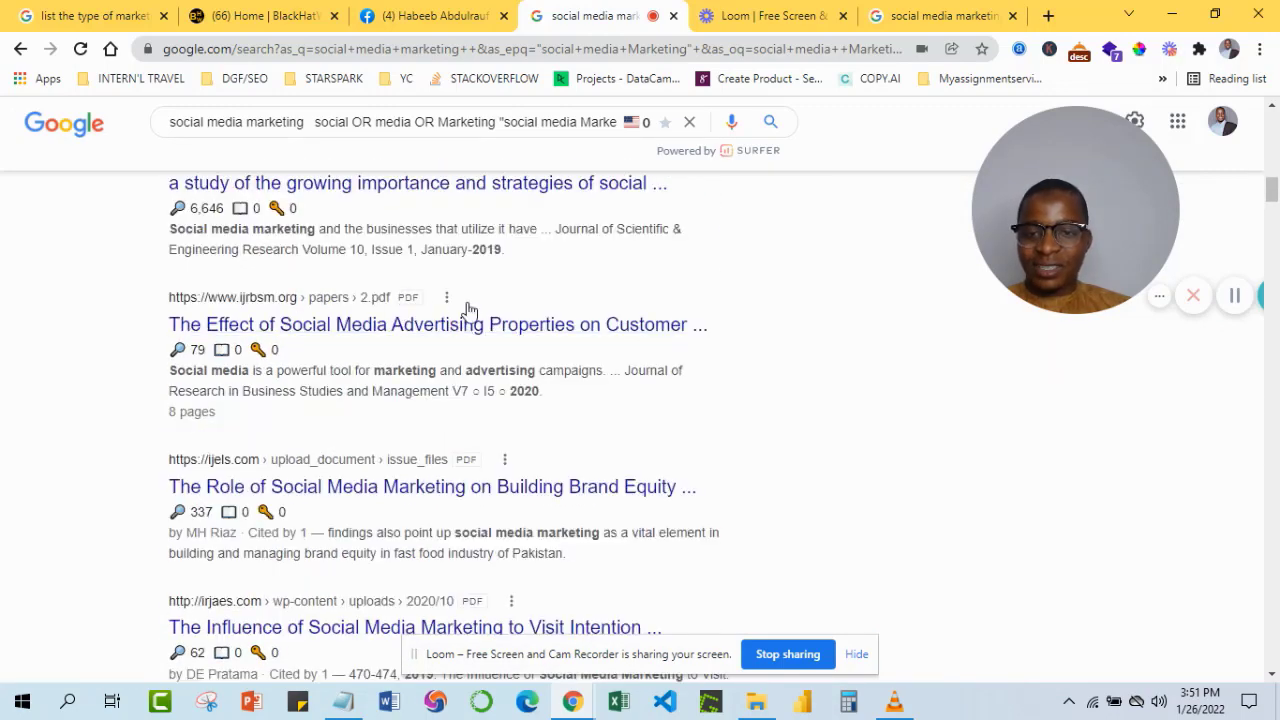
scroll(476, 318, "down", 4)
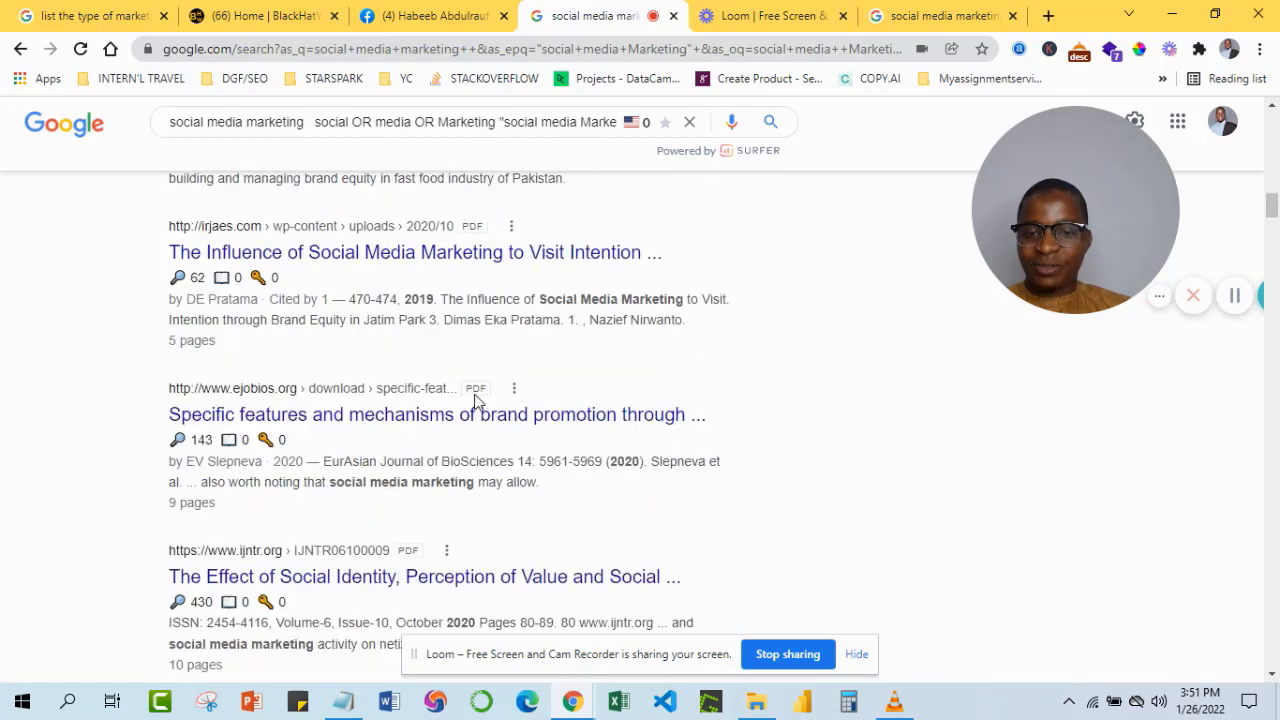
Check the PDF labels beside individual results further down the results page.
scroll(476, 400, "up", 1)
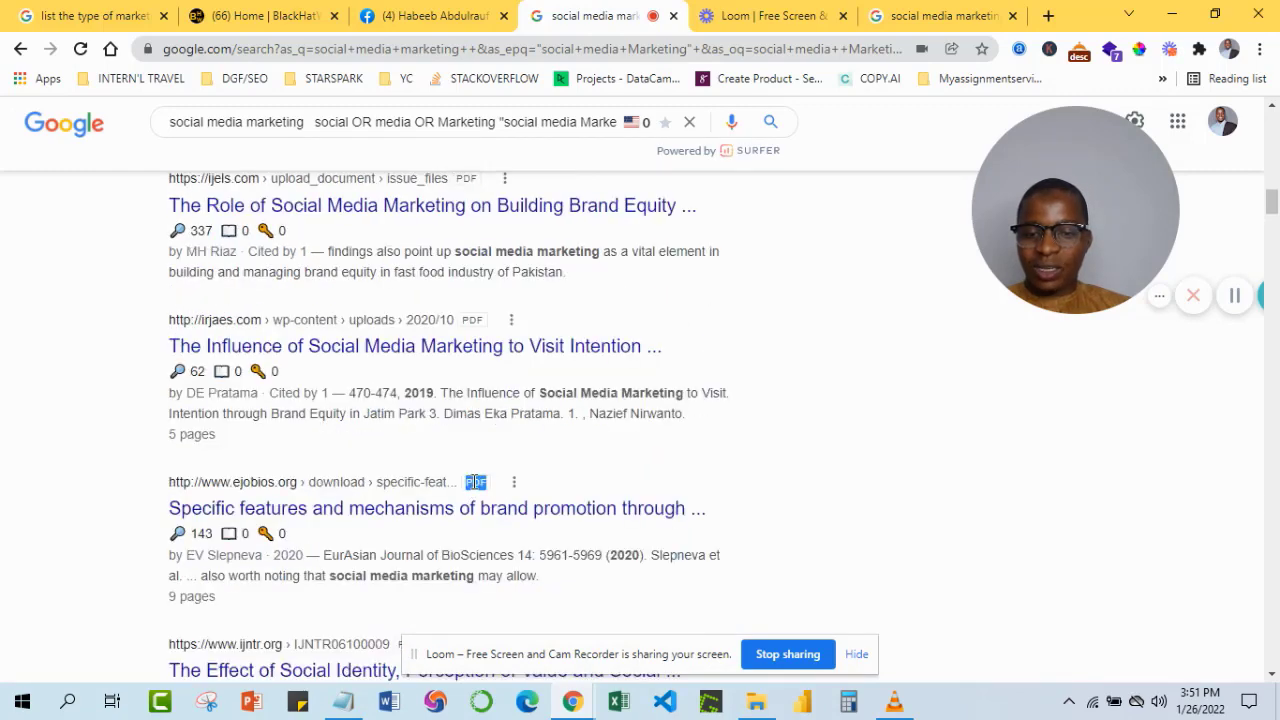
double_click(487, 318)
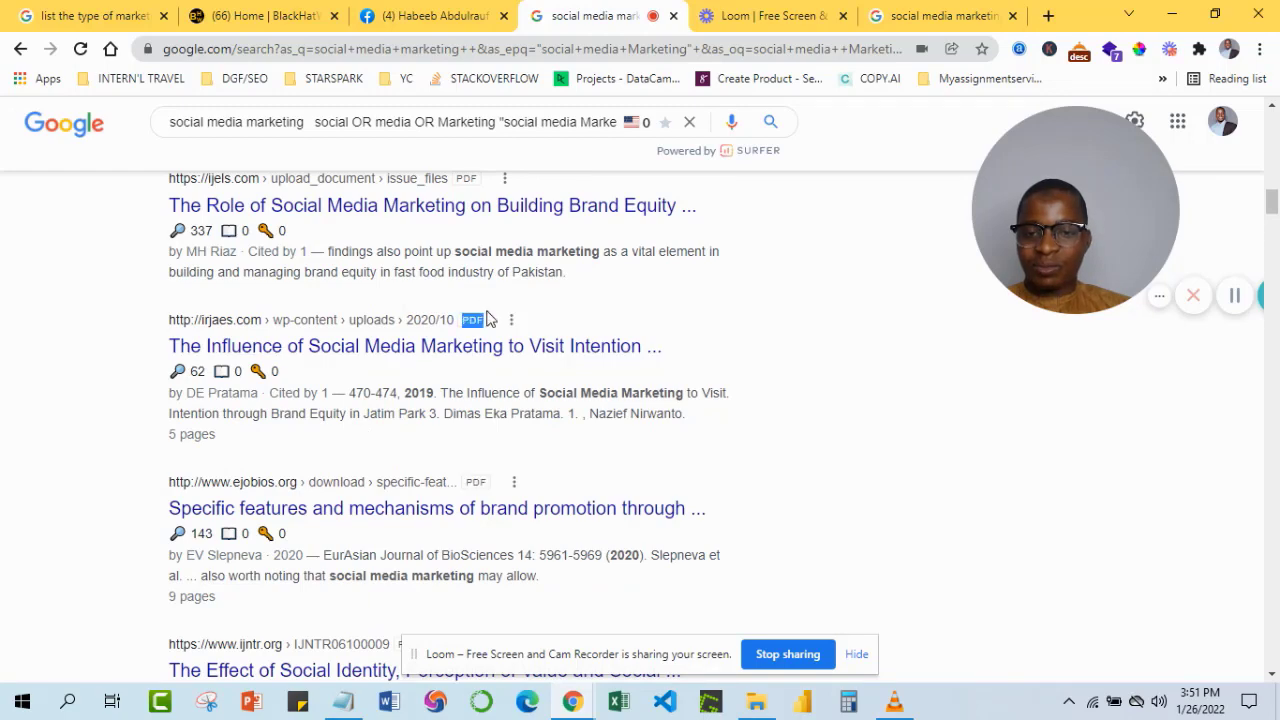
scroll(483, 320, "down", 4)
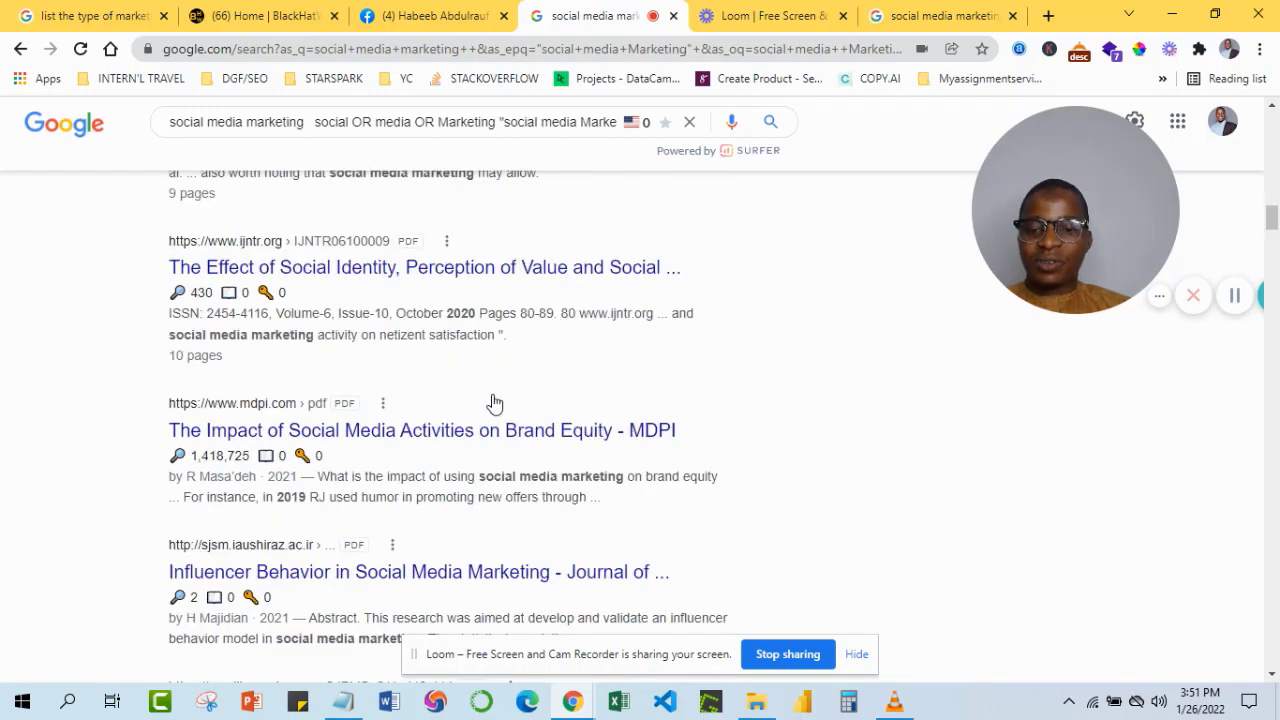
scroll(494, 402, "down", 3)
scroll(494, 402, "down", 6)
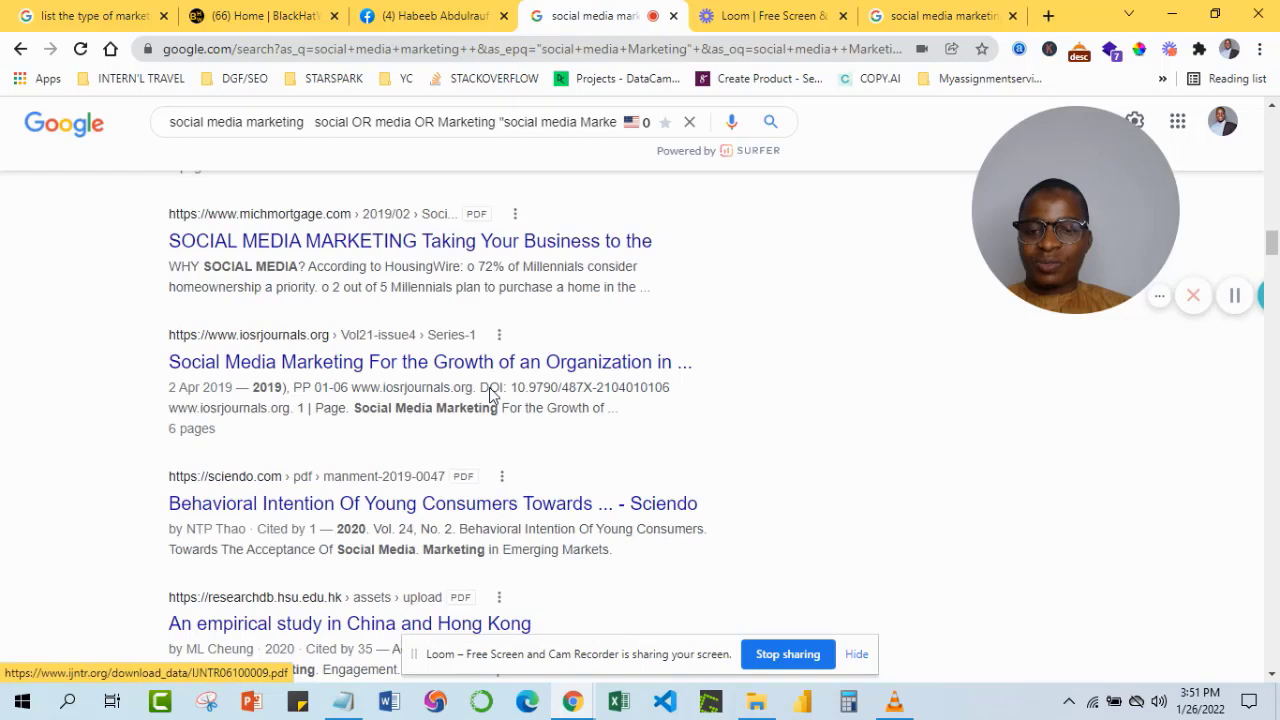
scroll(491, 380, "up", 6)
scroll(490, 395, "down", 10)
scroll(481, 363, "up", 5)
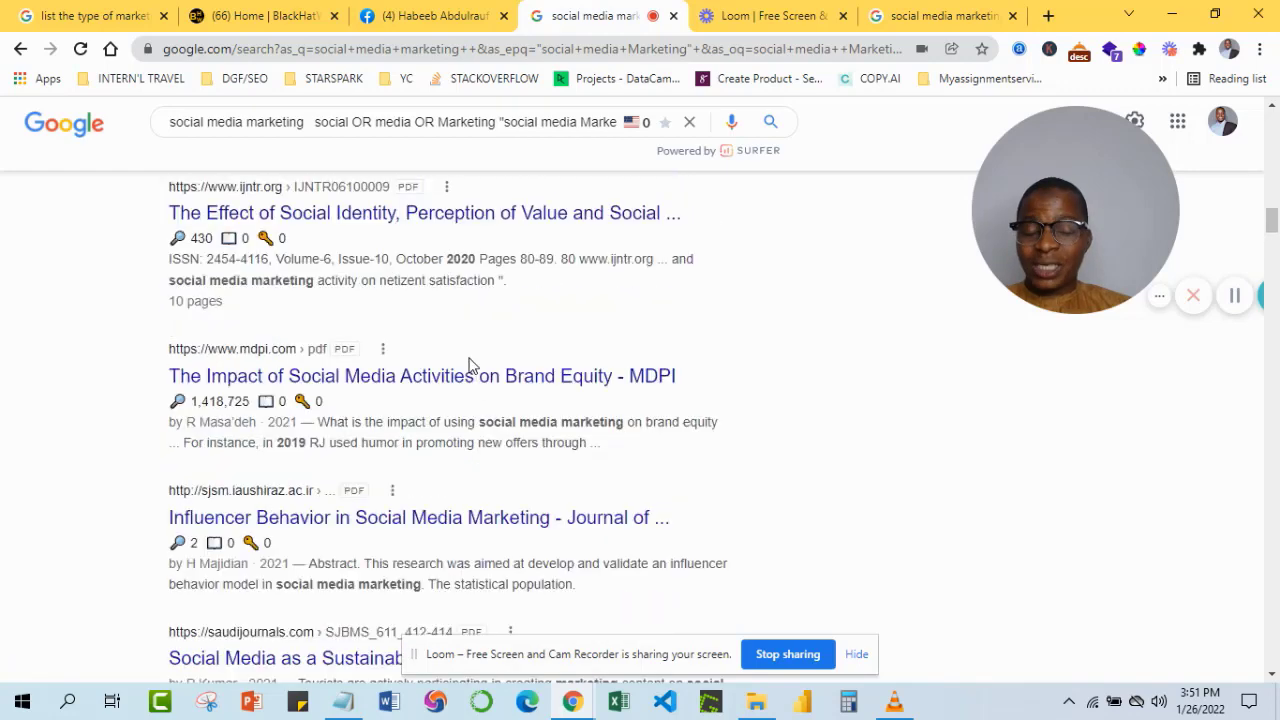
scroll(460, 355, "down", 15)
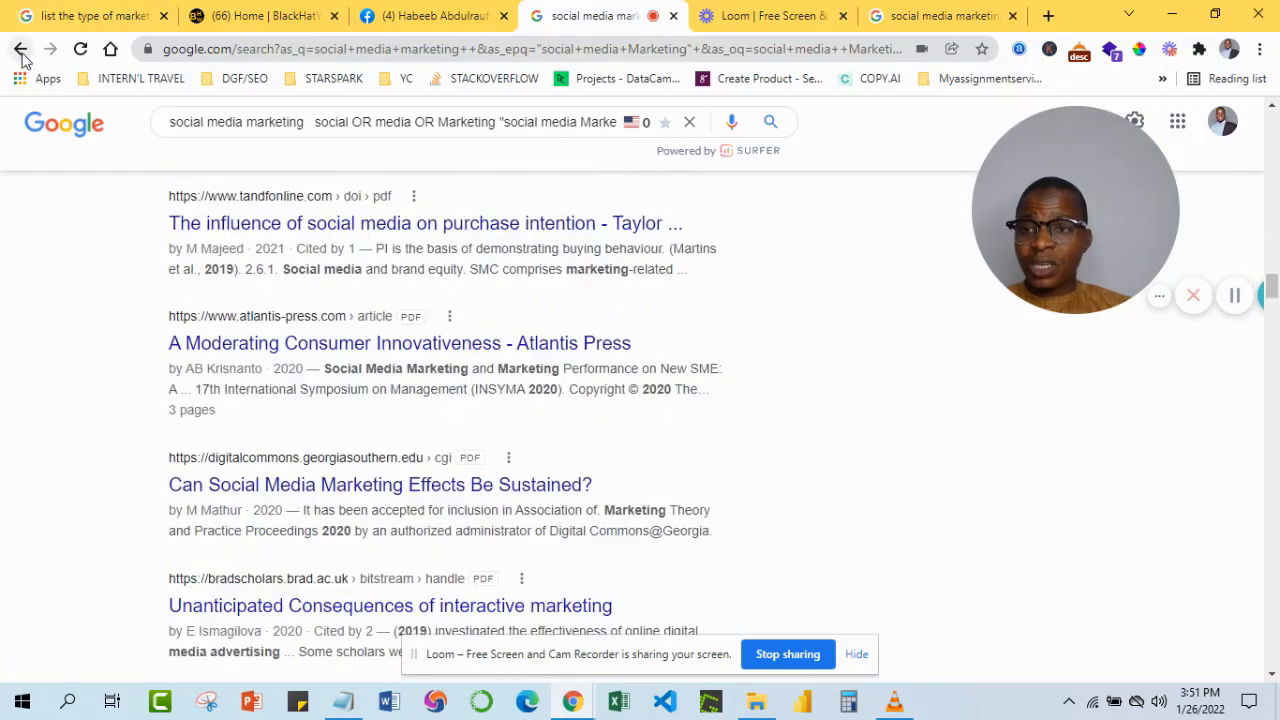
Return to the Advanced Search form and run the search with the file type left at any format.
left_click(20, 48)
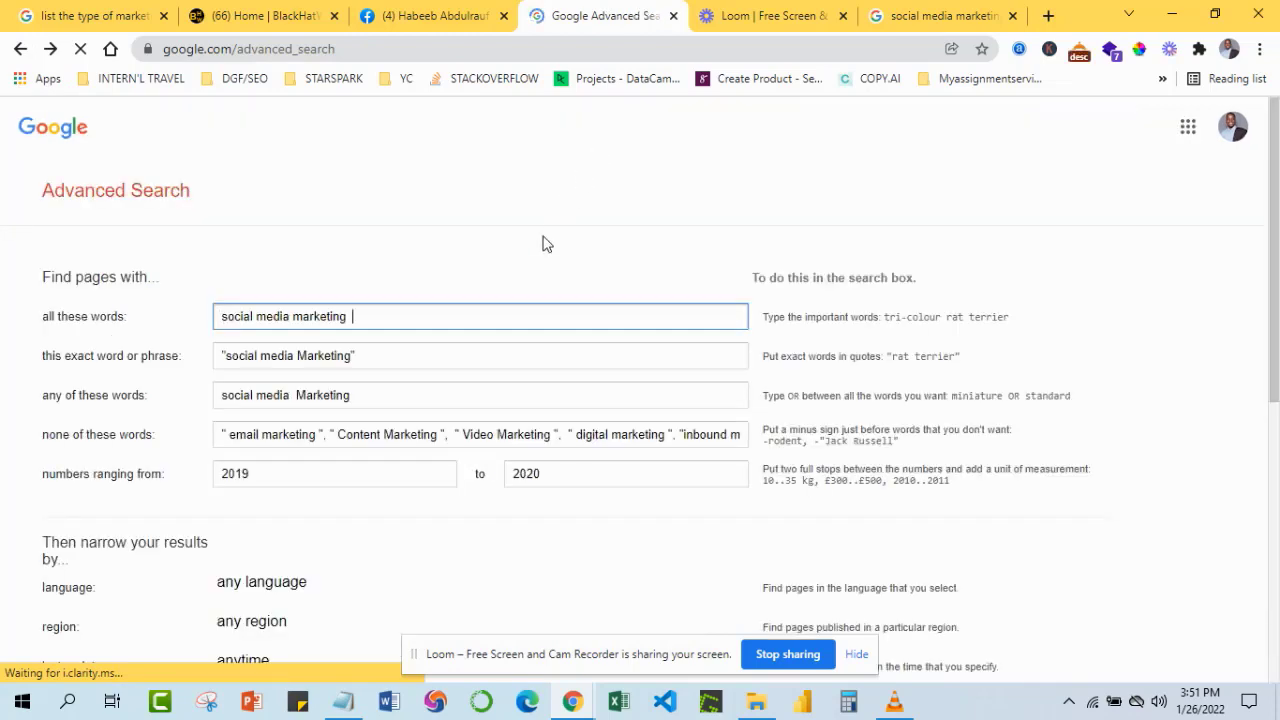
scroll(527, 358, "up", 5)
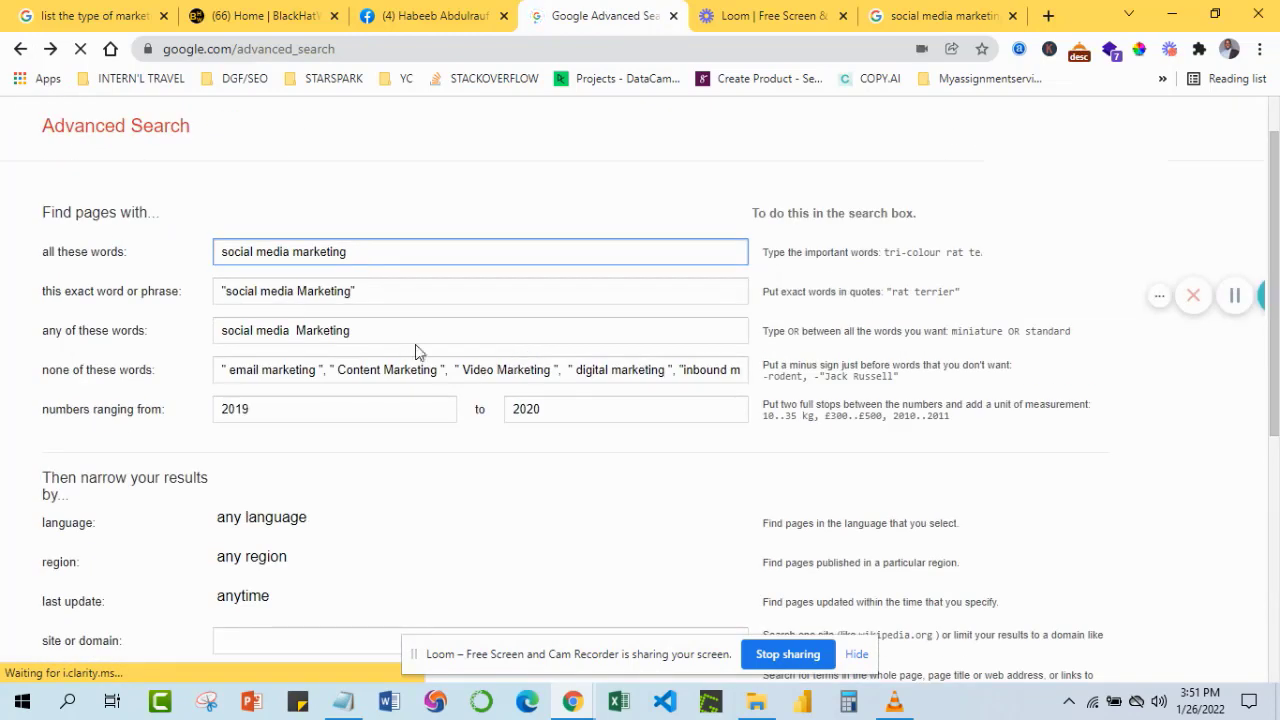
scroll(417, 359, "up", 2)
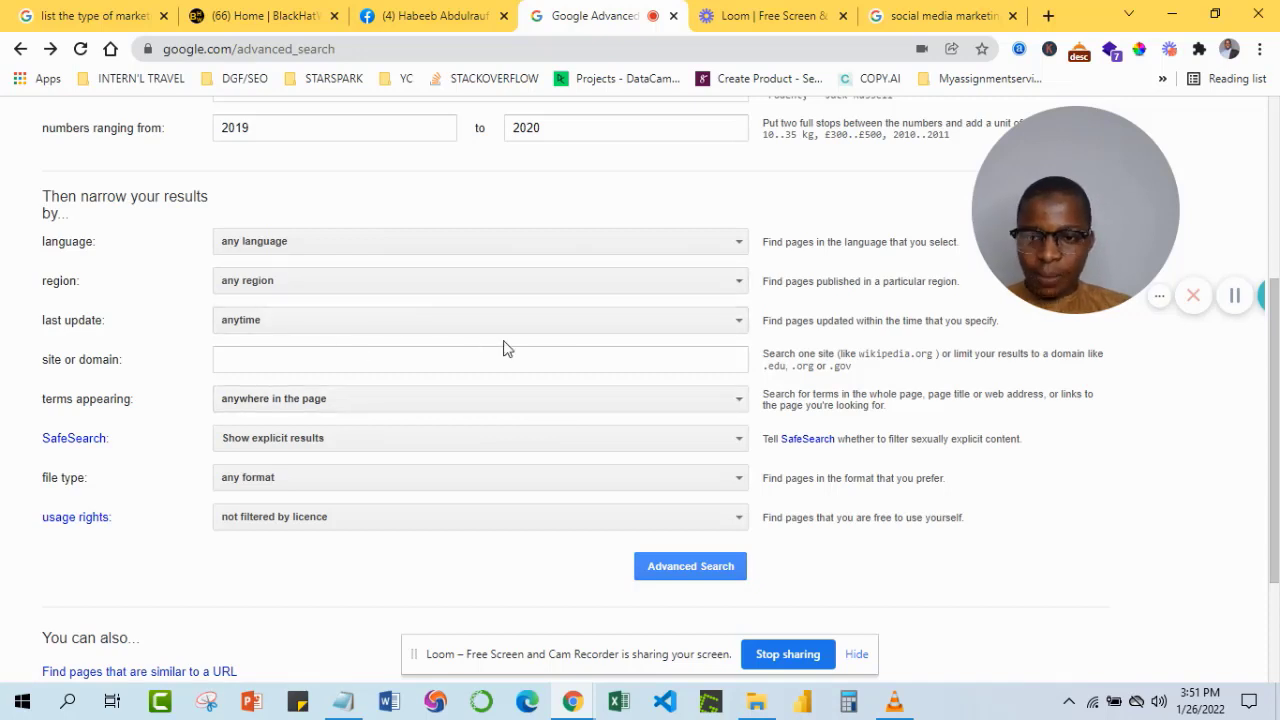
left_click(490, 492)
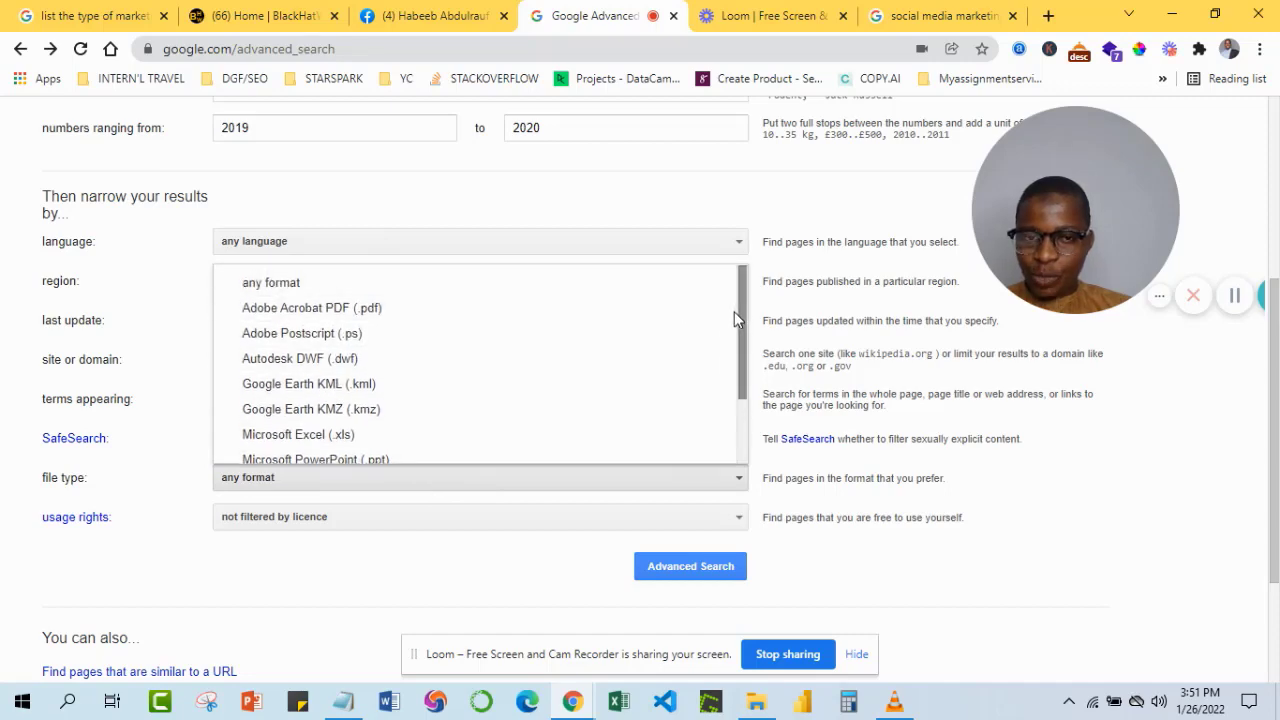
left_click(736, 577)
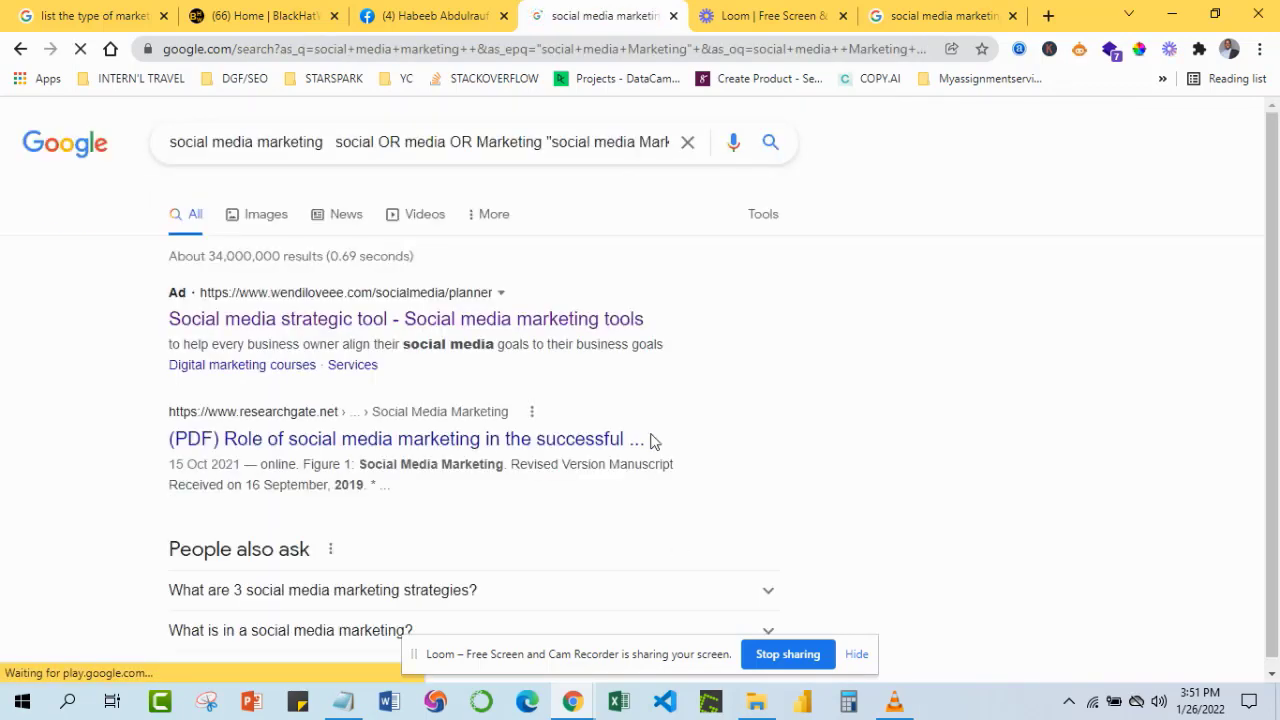
Look through the results of the search without a file type filter, comparing the kinds of pages listed.
scroll(617, 271, "down", 3)
scroll(617, 273, "up", 2)
scroll(343, 291, "up", 1)
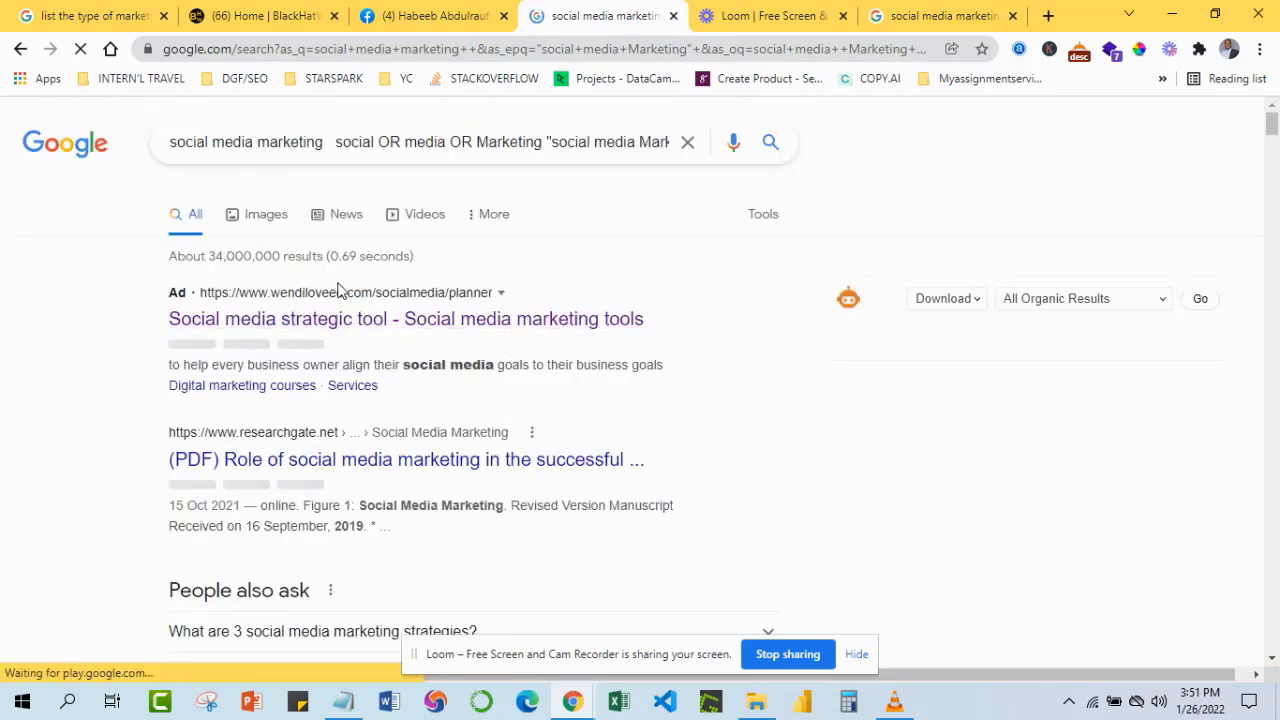
scroll(306, 309, "down", 3)
scroll(374, 303, "up", 3)
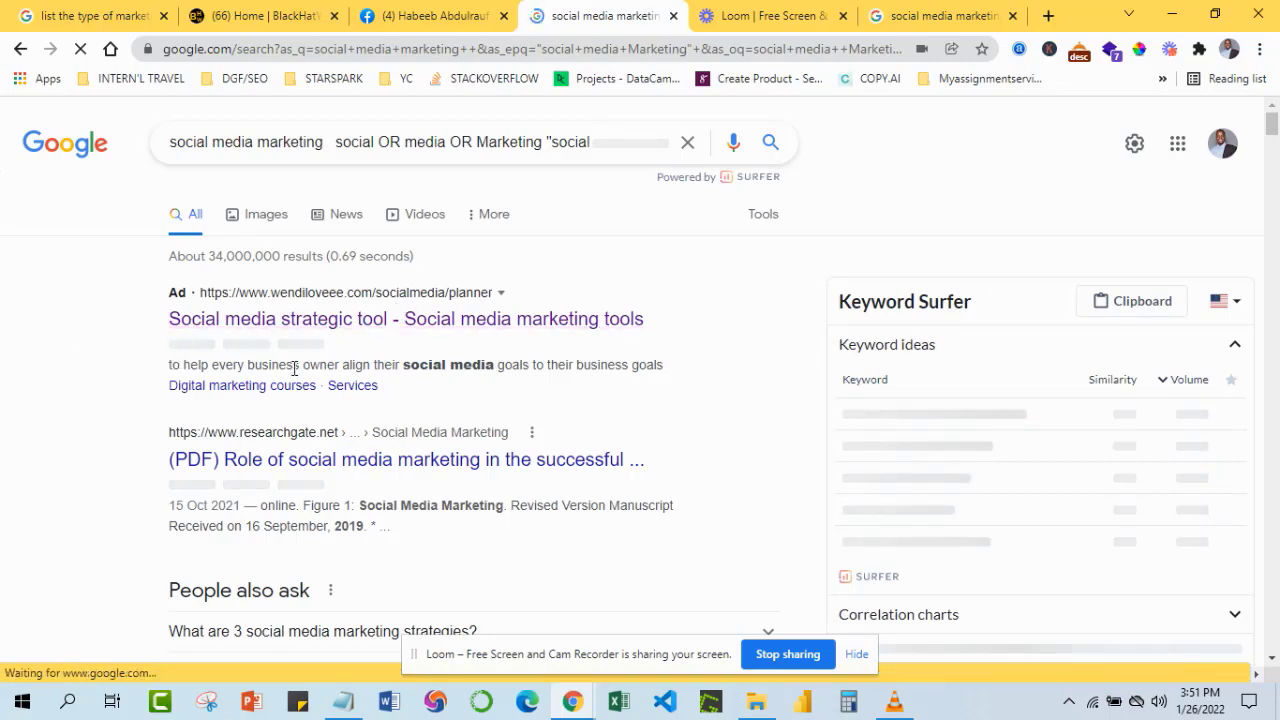
scroll(300, 367, "down", 3)
scroll(180, 406, "down", 3)
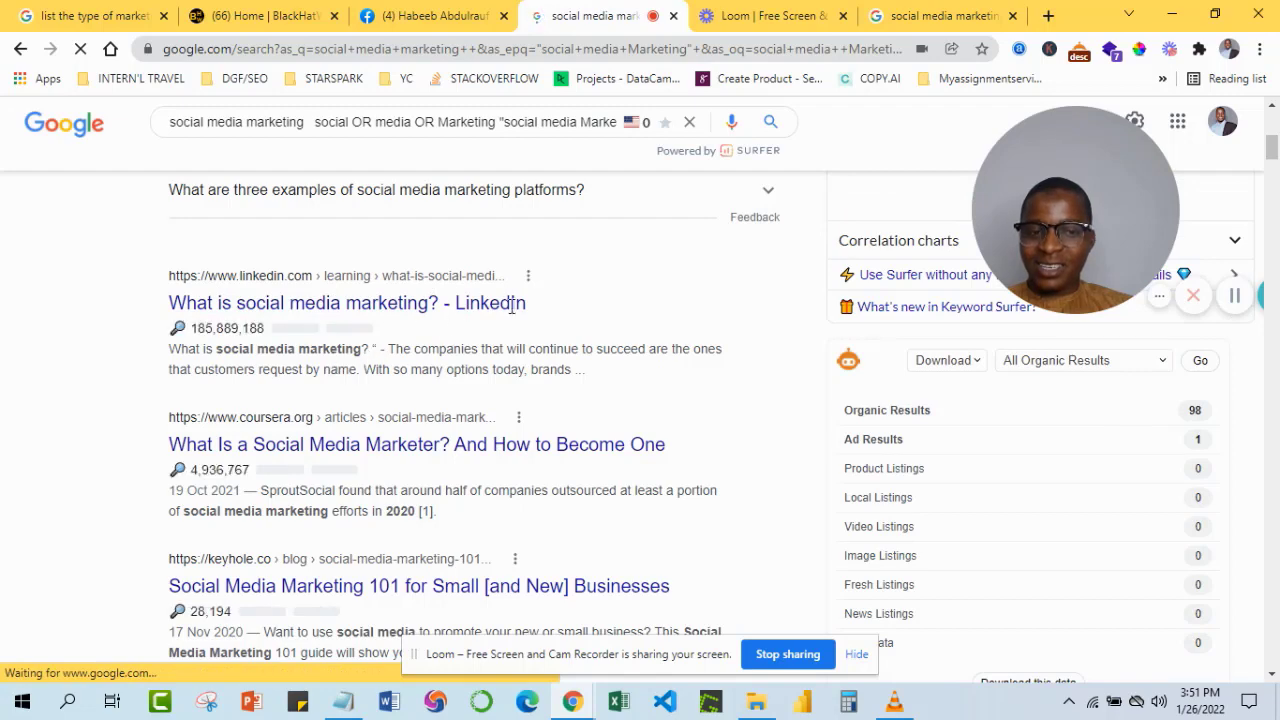
scroll(505, 326, "down", 7)
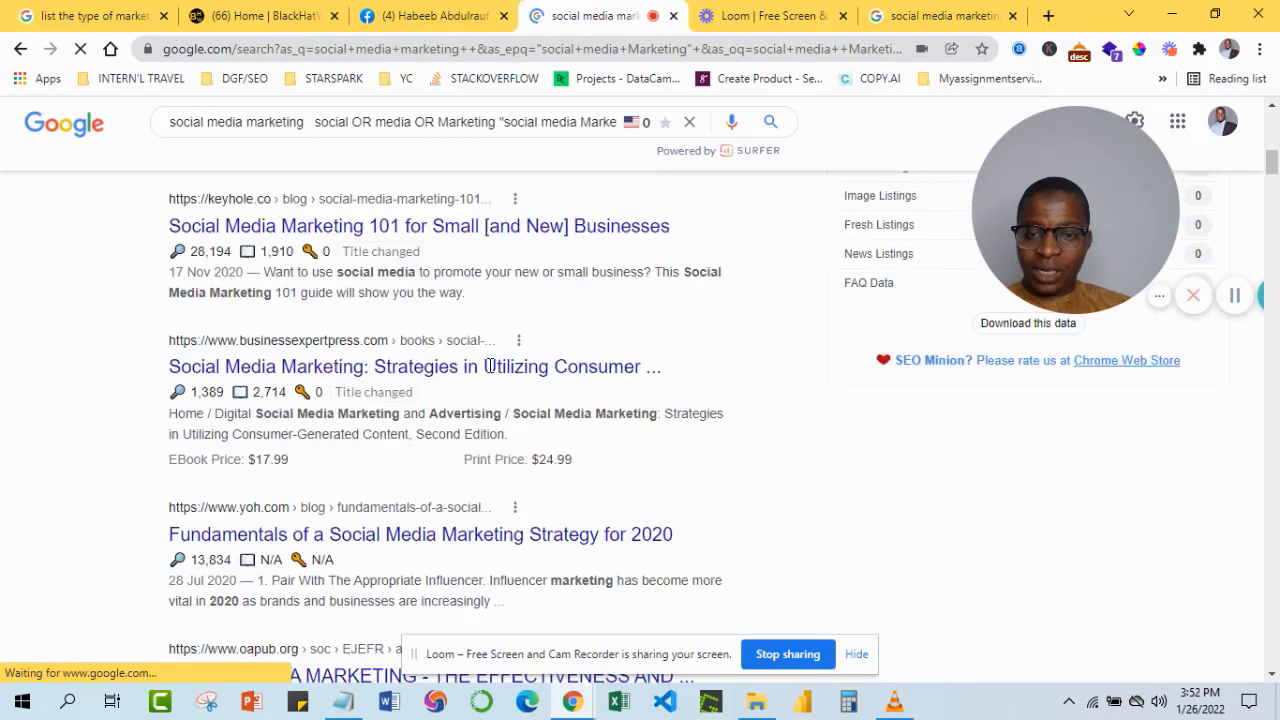
scroll(471, 391, "down", 1)
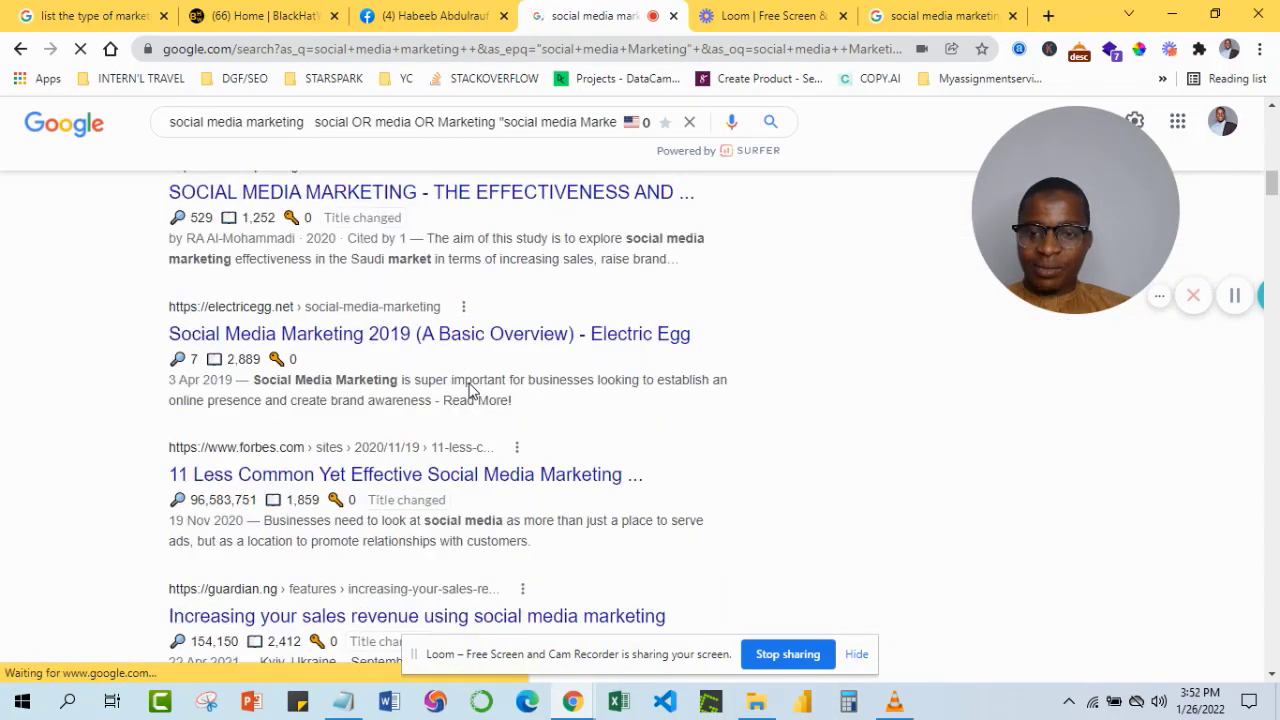
scroll(470, 390, "down", 4)
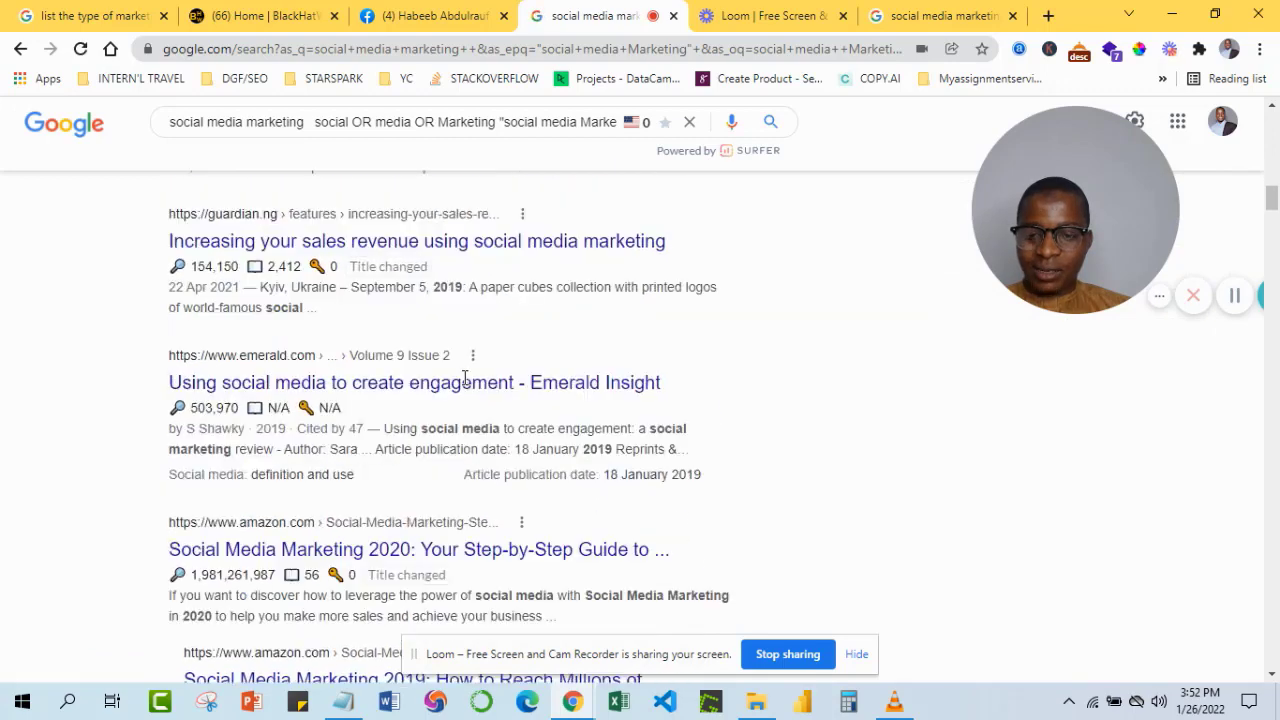
Examine the remaining any-format results down to the page links, checking each entry's source, date and page type.
scroll(464, 380, "down", 3)
scroll(340, 385, "down", 4)
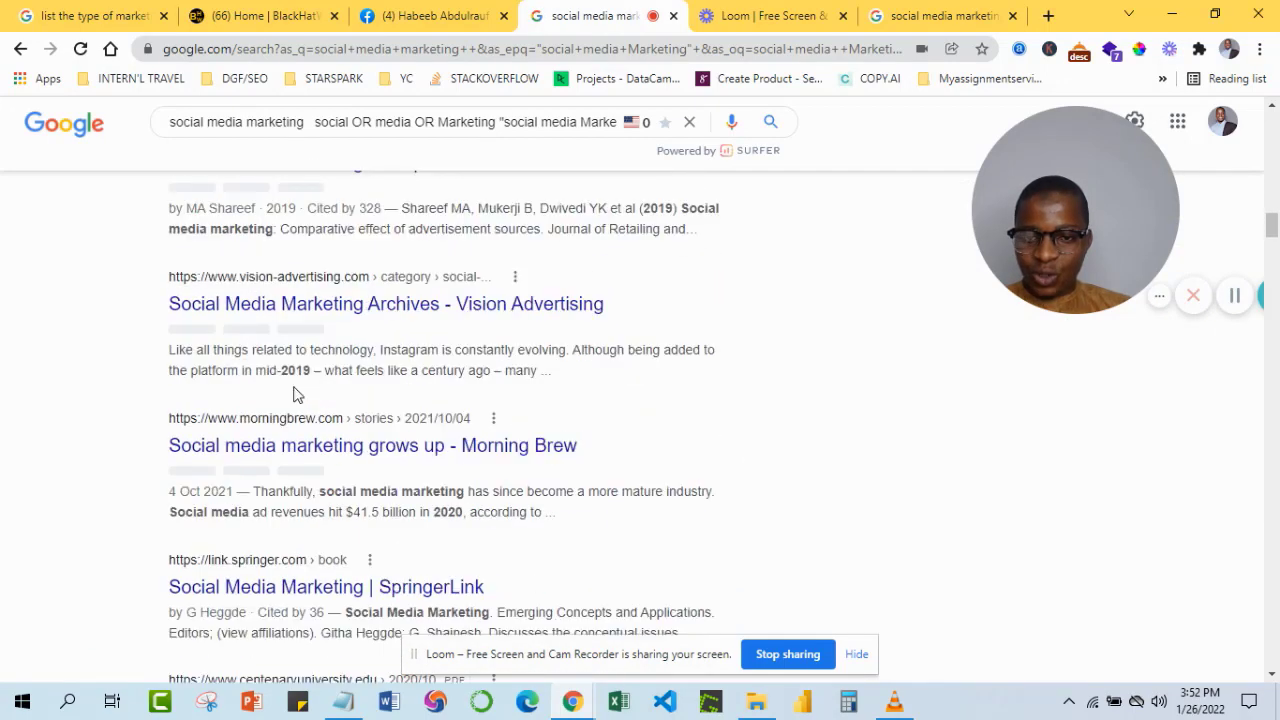
scroll(378, 390, "down", 3)
scroll(250, 437, "down", 13)
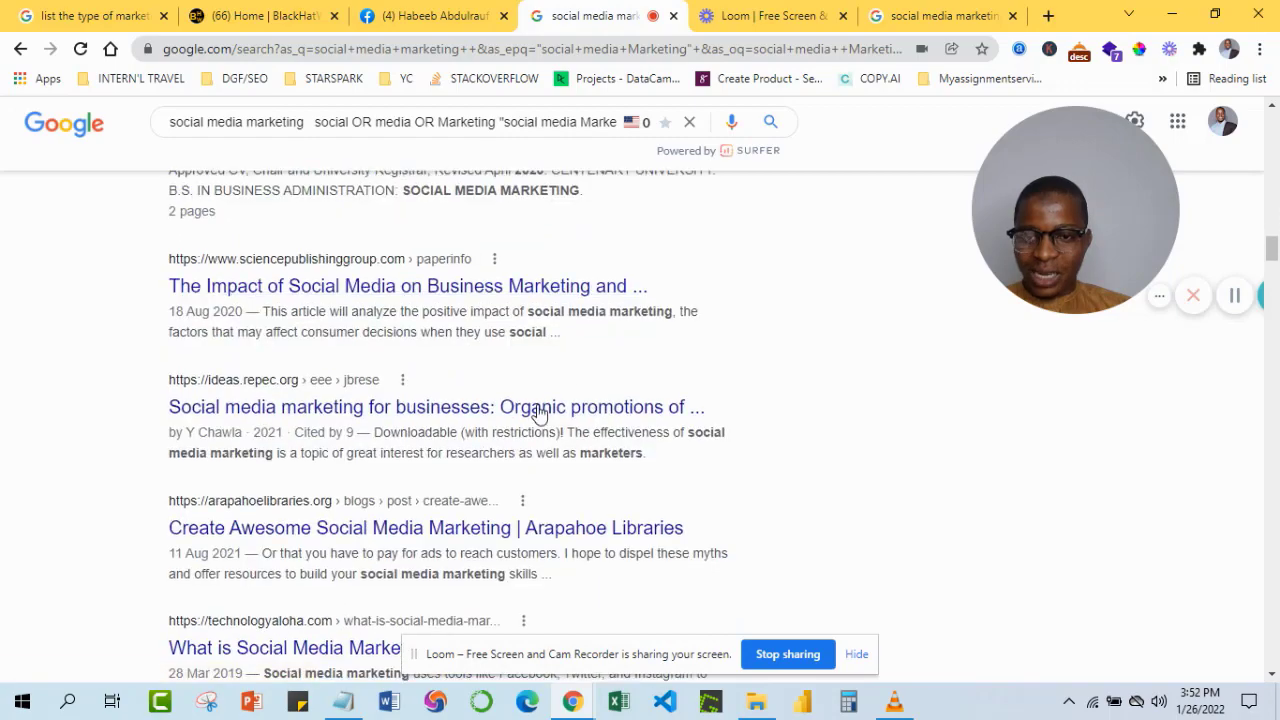
scroll(347, 457, "down", 12)
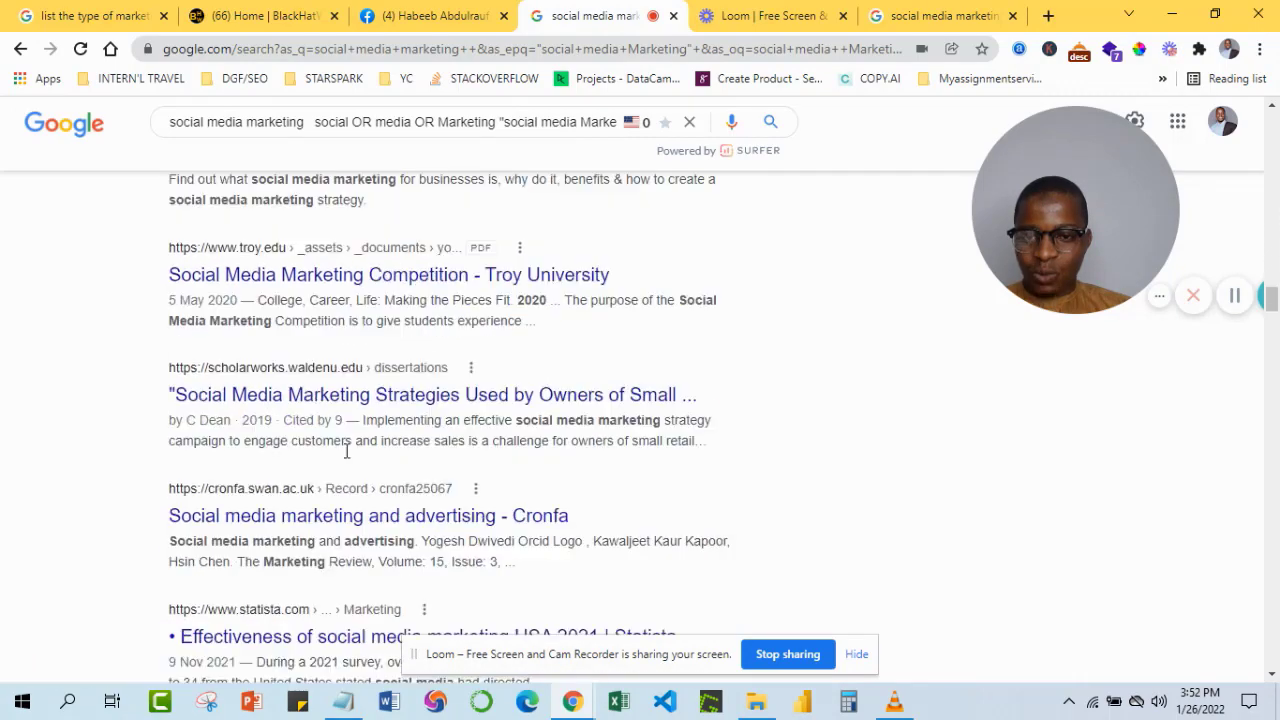
scroll(347, 457, "down", 12)
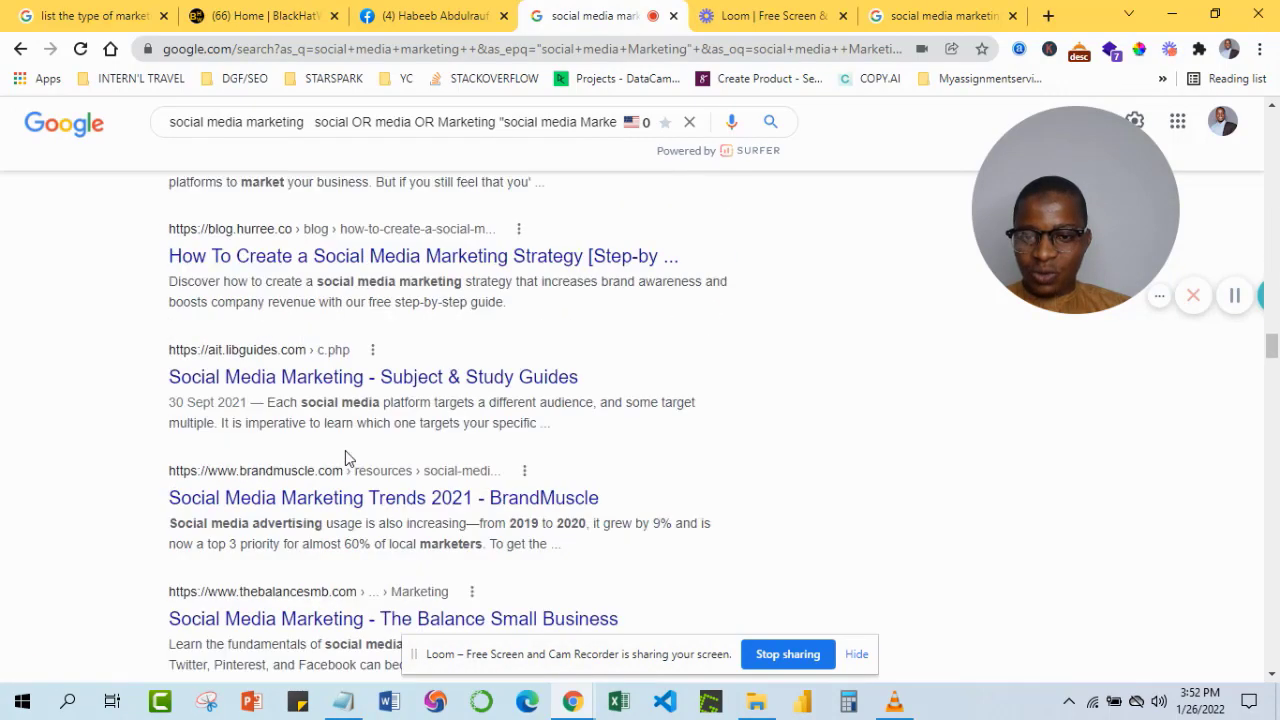
scroll(346, 449, "down", 12)
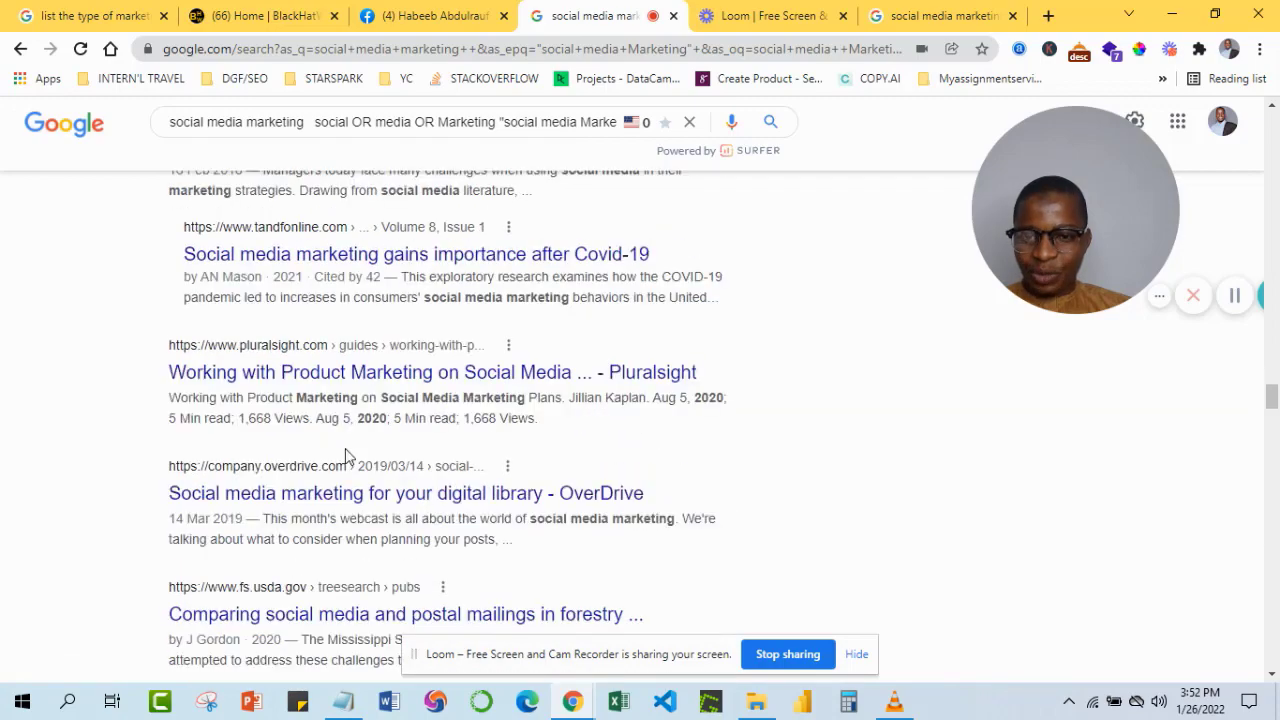
scroll(346, 455, "down", 12)
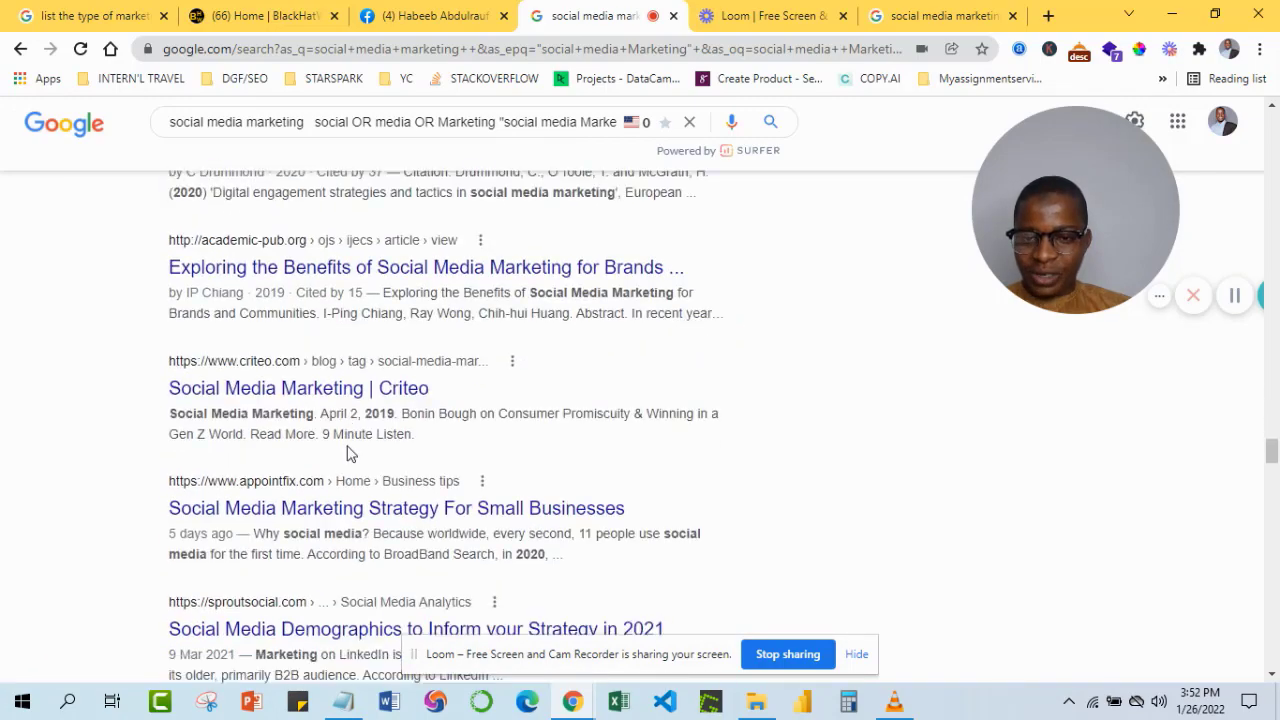
scroll(349, 452, "down", 12)
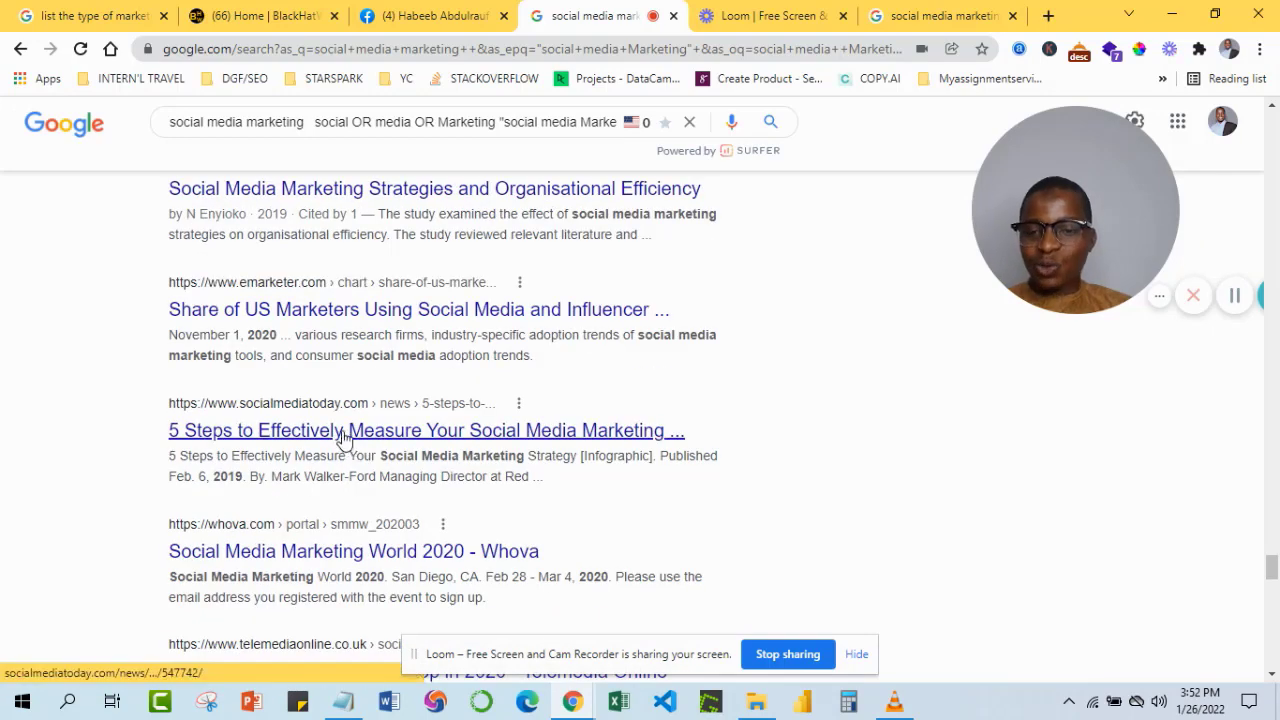
scroll(343, 438, "down", 5)
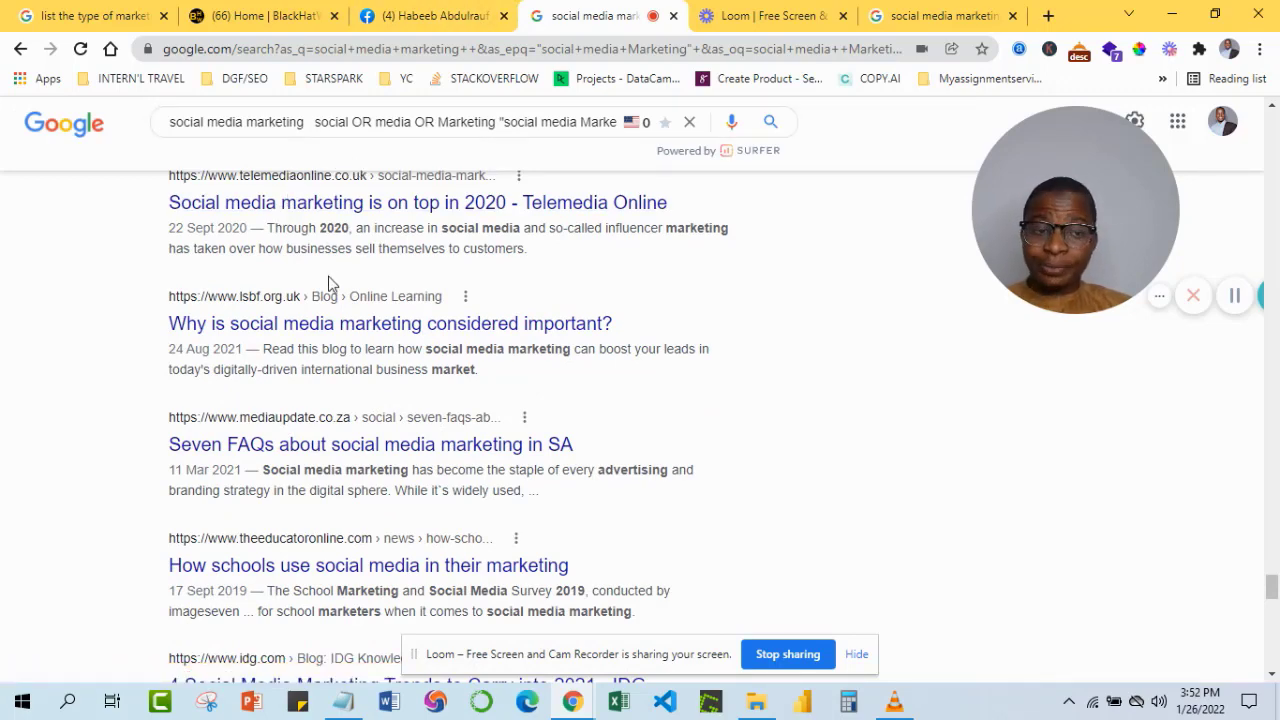
scroll(331, 284, "down", 3)
scroll(324, 290, "down", 10)
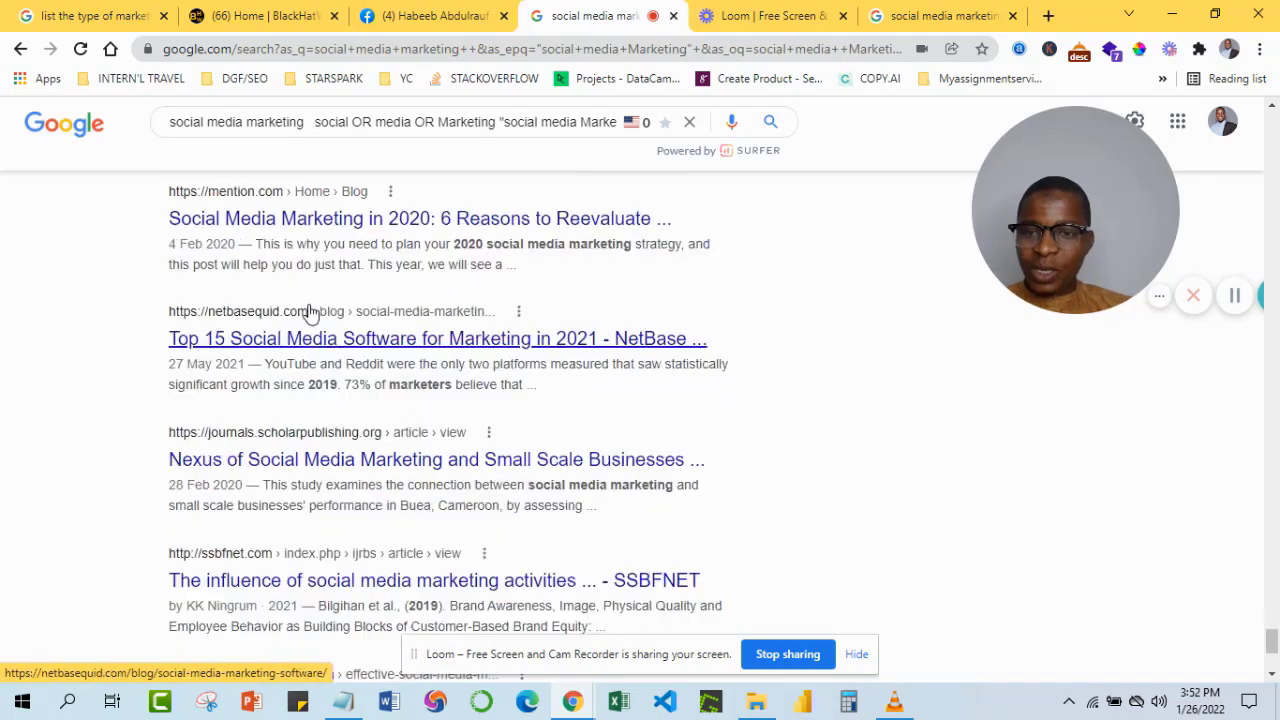
scroll(309, 309, "up", 5)
scroll(310, 311, "down", 1)
scroll(309, 311, "down", 6)
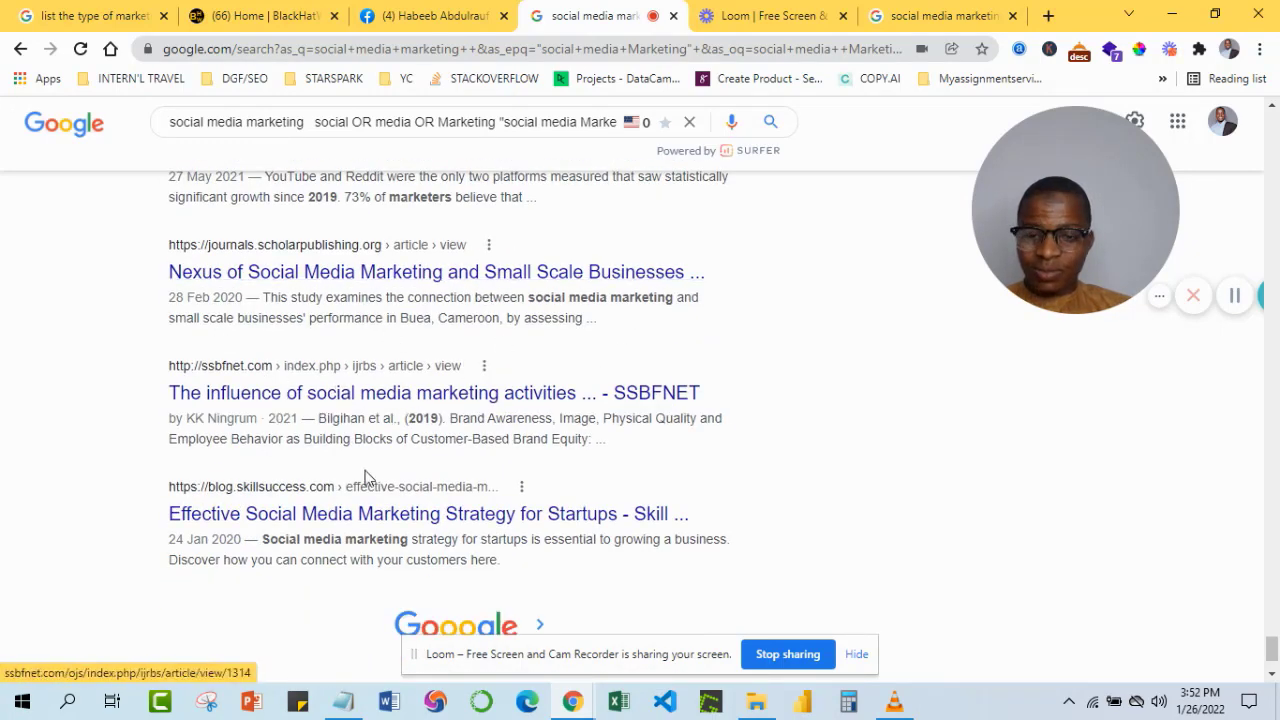
scroll(333, 453, "down", 2)
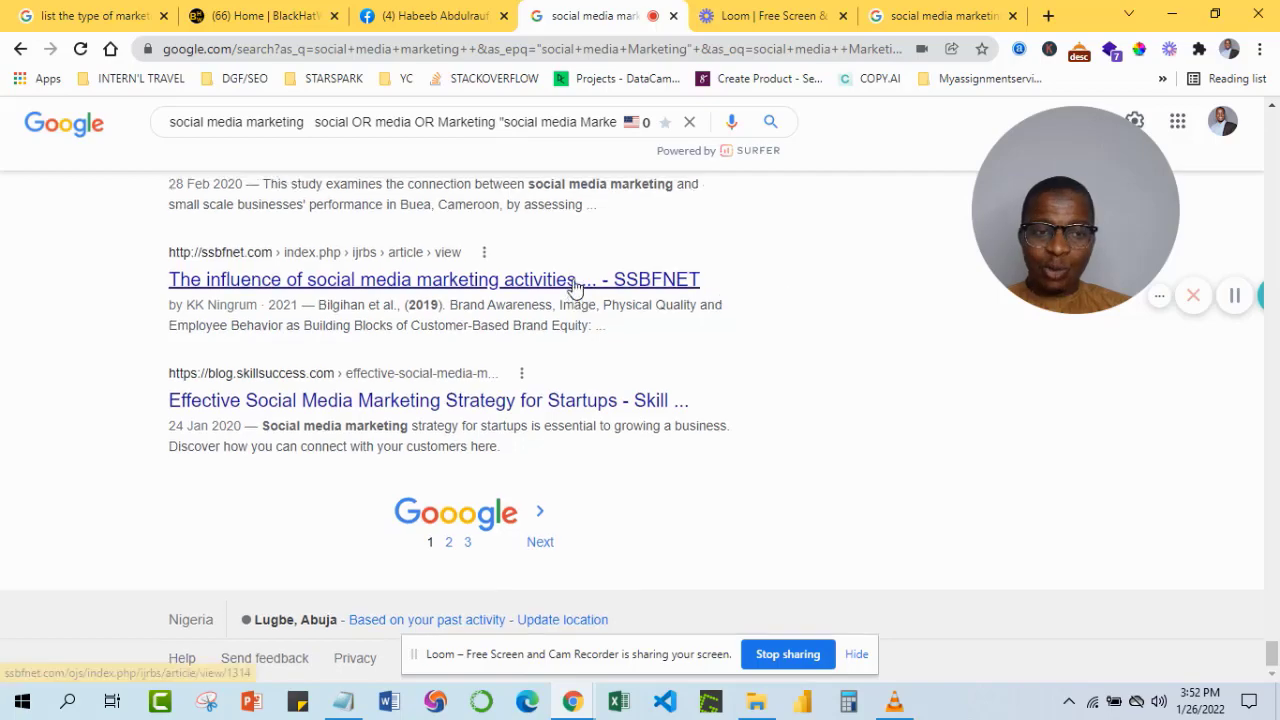
Review the any-format results again from the end of the page upwards, comparing the blogs, journals and course pages listed.
scroll(571, 286, "up", 8)
scroll(537, 343, "up", 12)
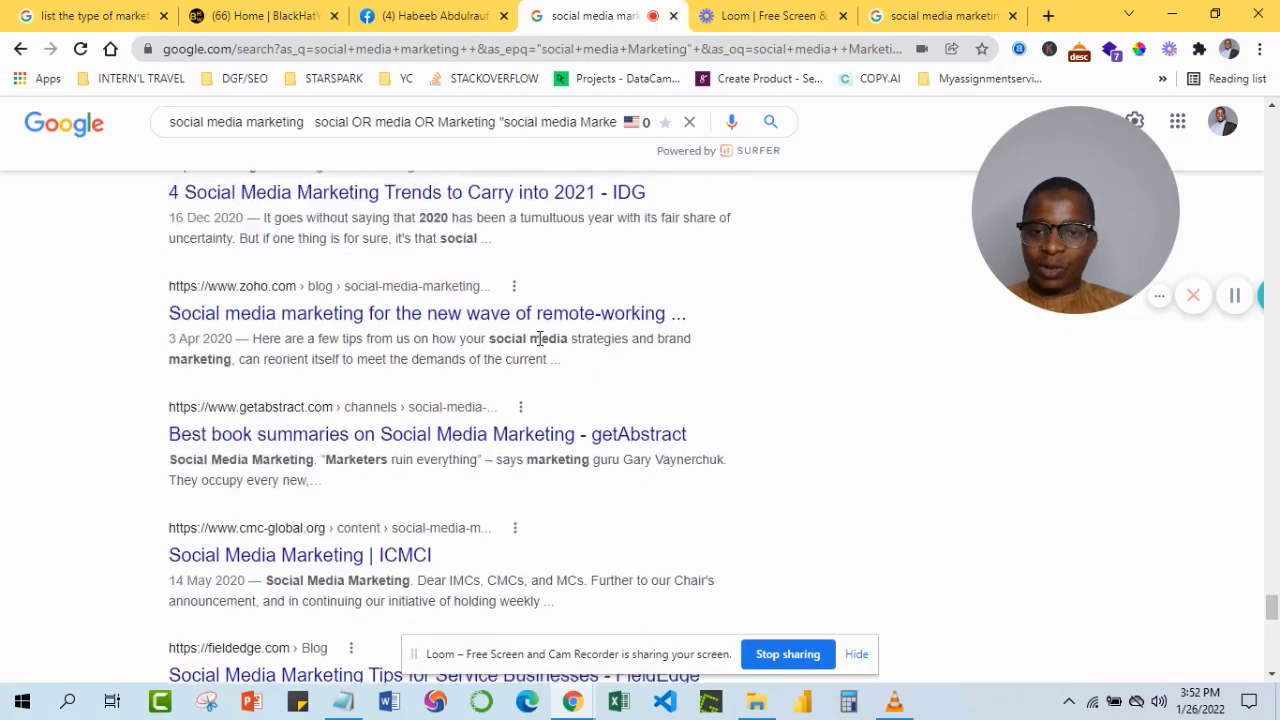
scroll(532, 345, "up", 15)
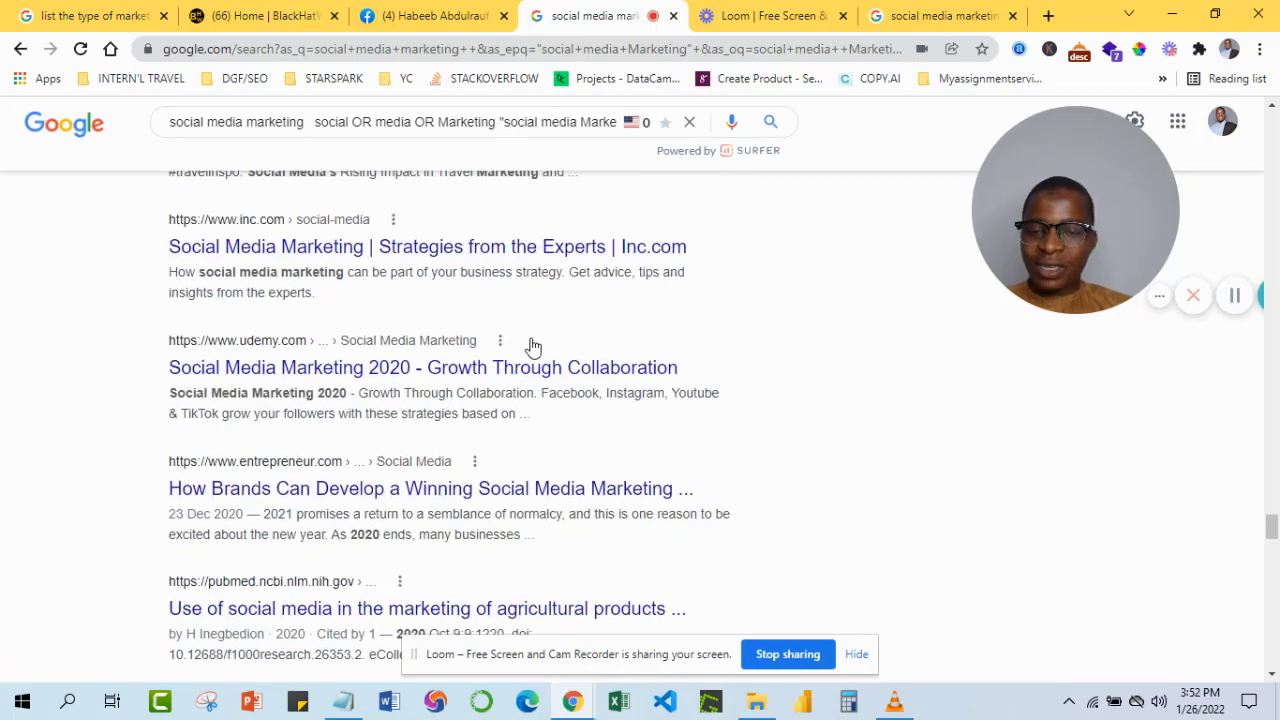
scroll(532, 345, "up", 10)
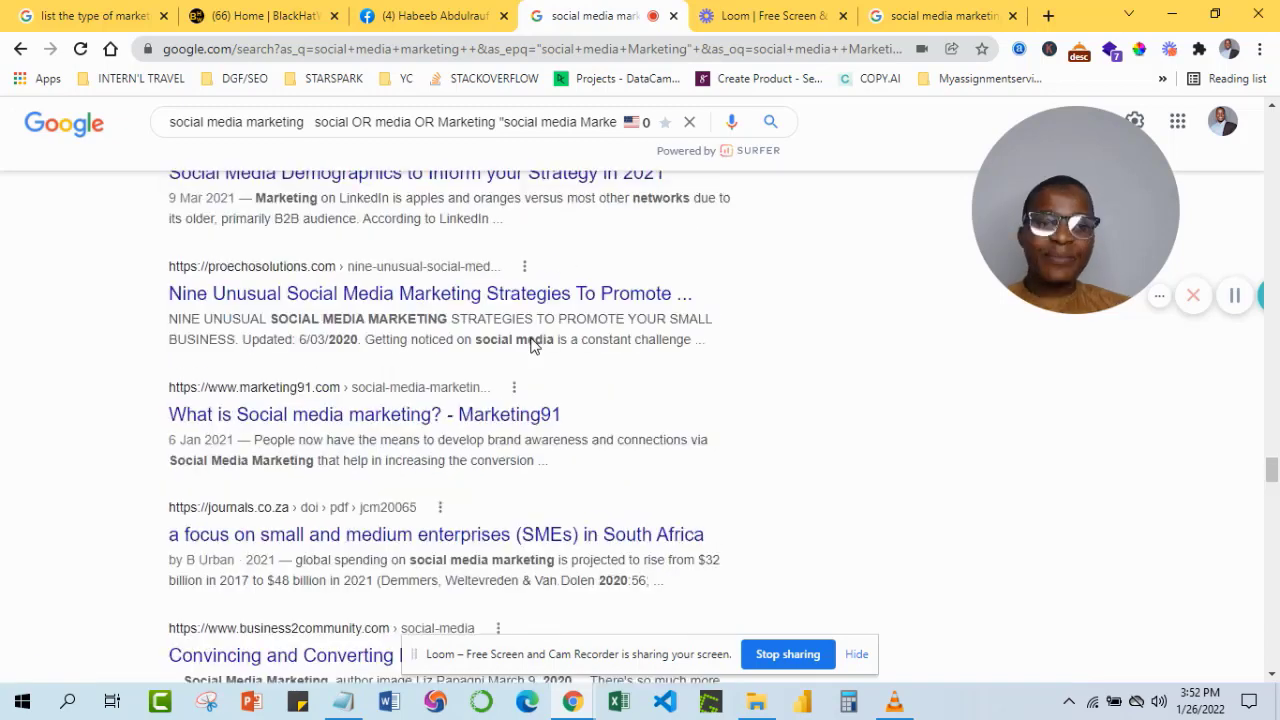
scroll(532, 345, "up", 20)
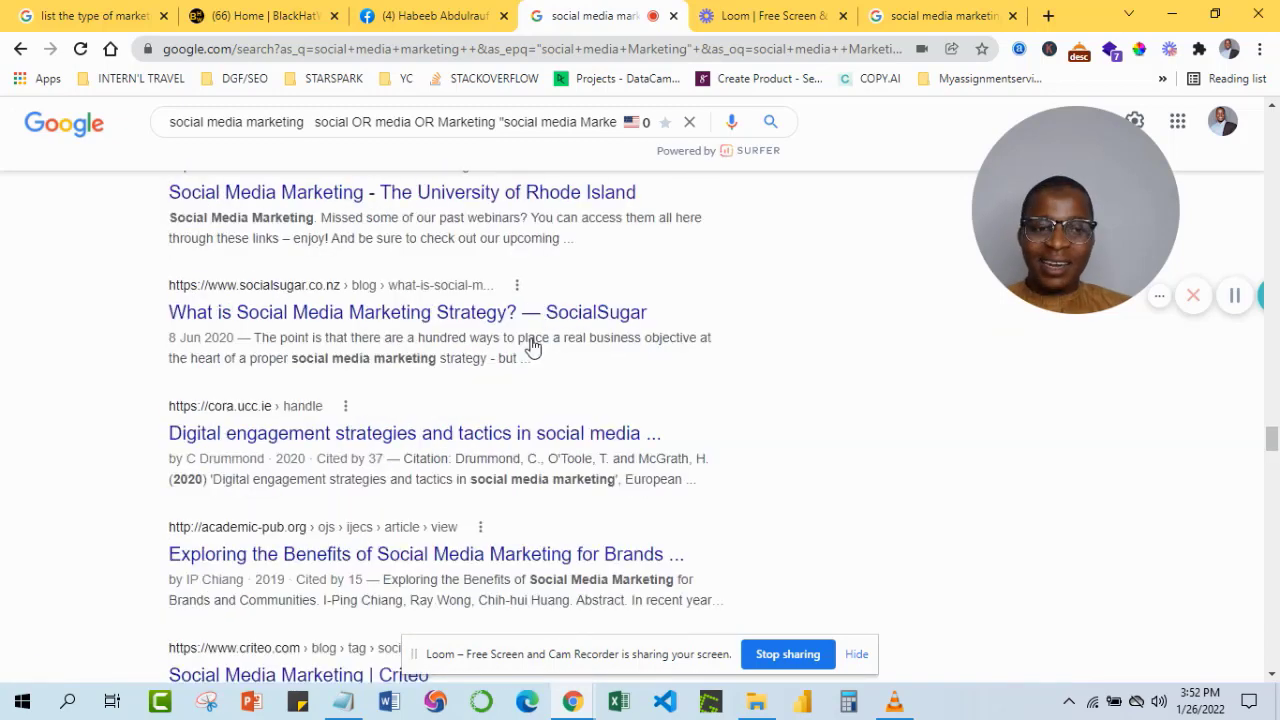
scroll(532, 345, "up", 5)
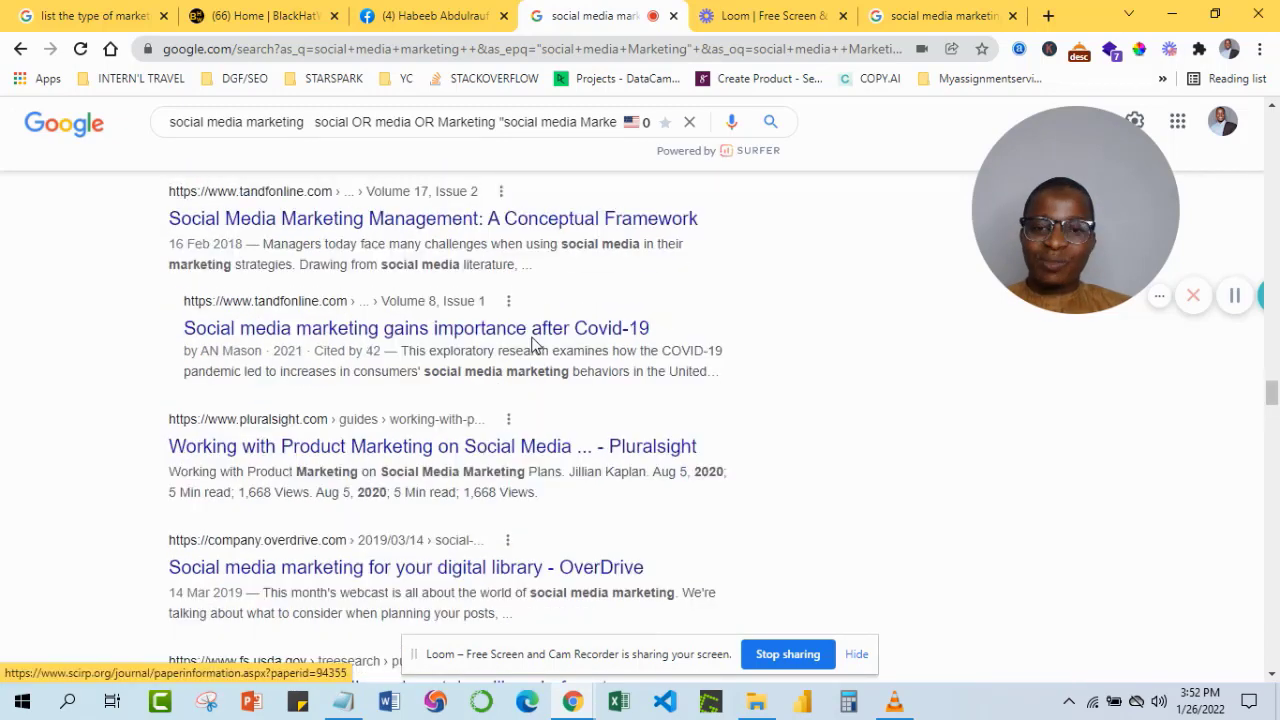
scroll(532, 345, "up", 5)
scroll(474, 263, "down", 20)
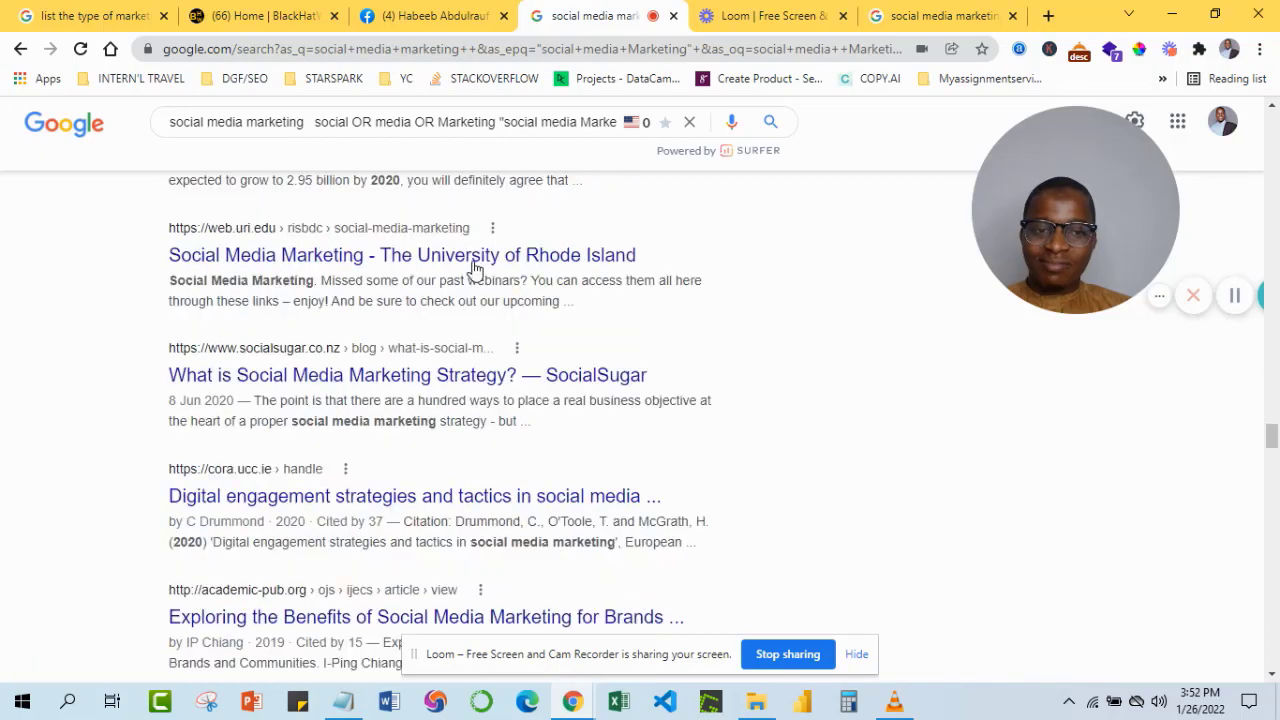